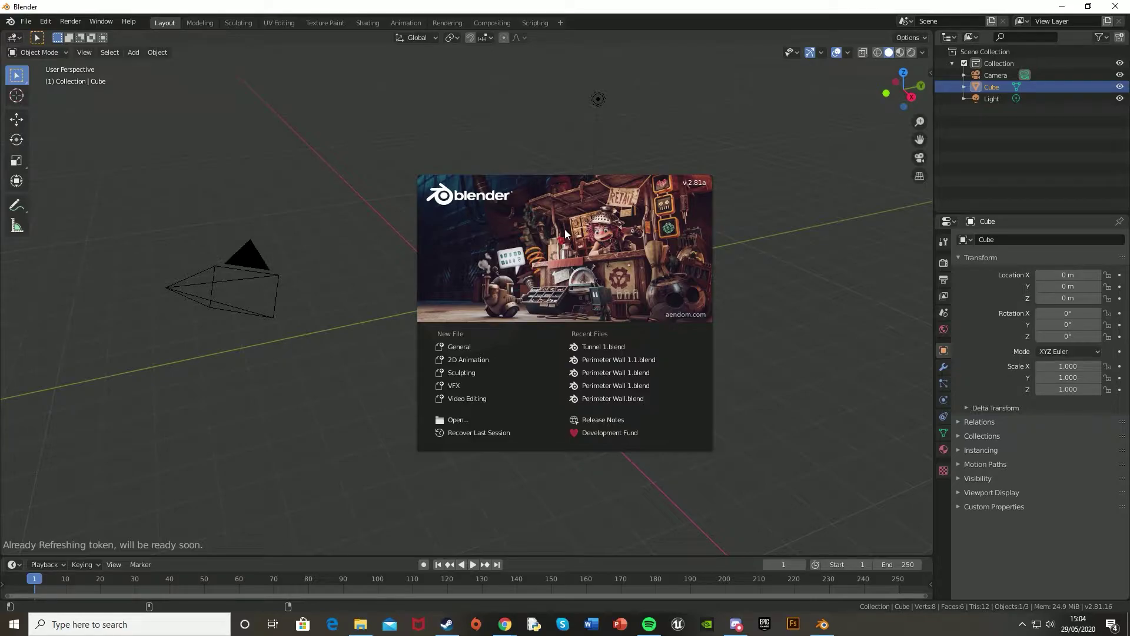
- Start a new General file and delete the default cube
{"action": "left_click", "coordinate": [471, 348]}
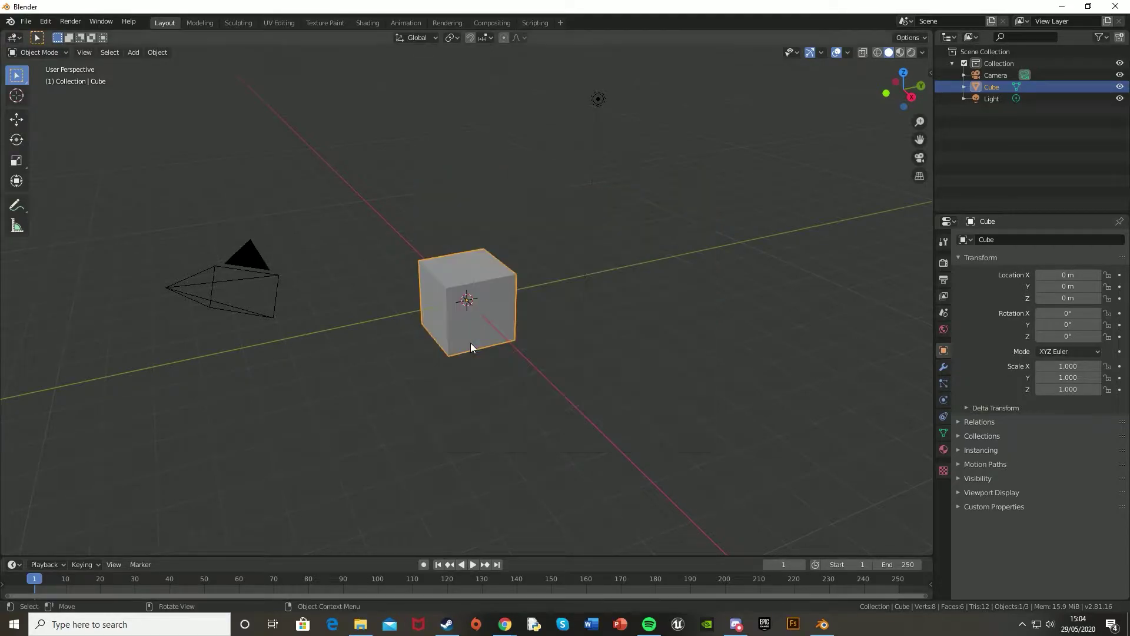
{"action": "scroll", "coordinate": [471, 340], "scroll_direction": "up", "scroll_amount": 2}
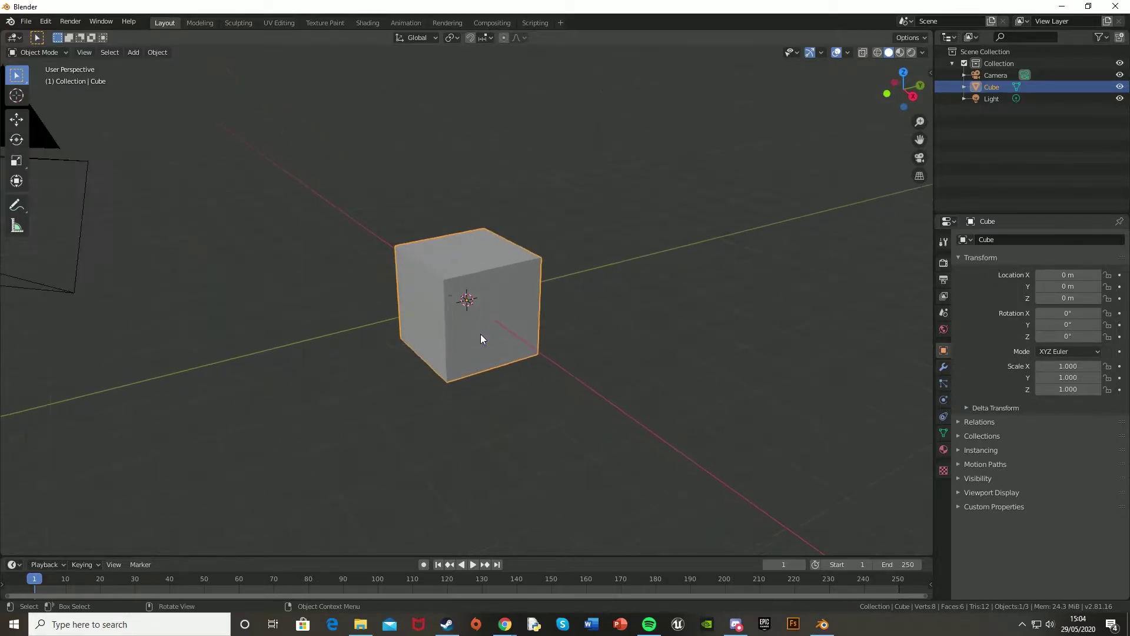
{"action": "key", "text": "x"}
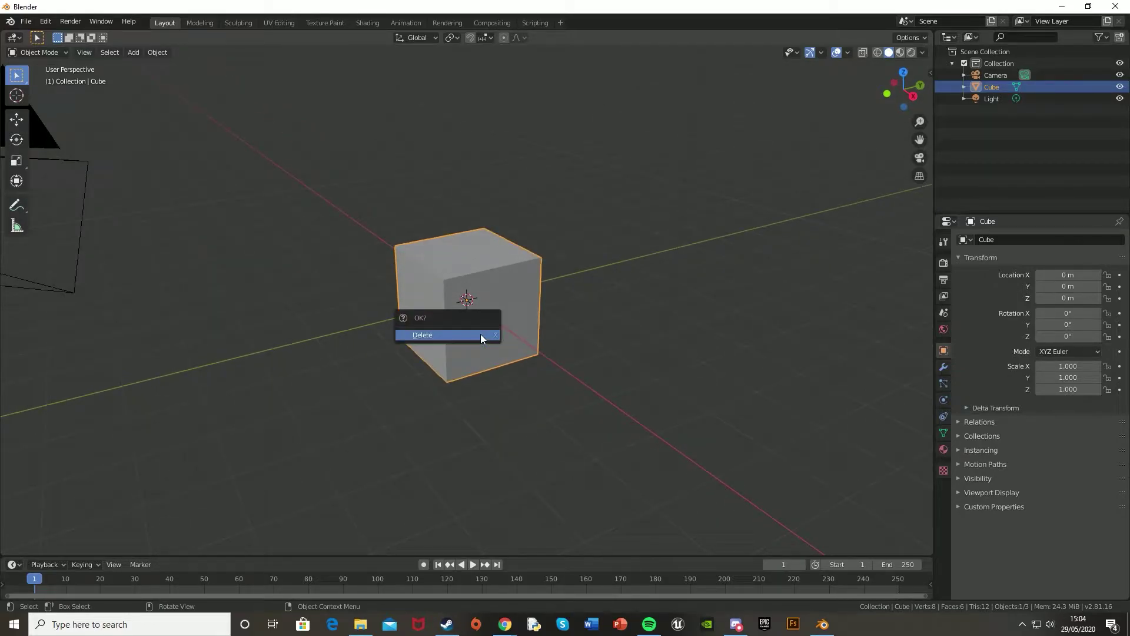
{"action": "left_click", "coordinate": [480, 336]}
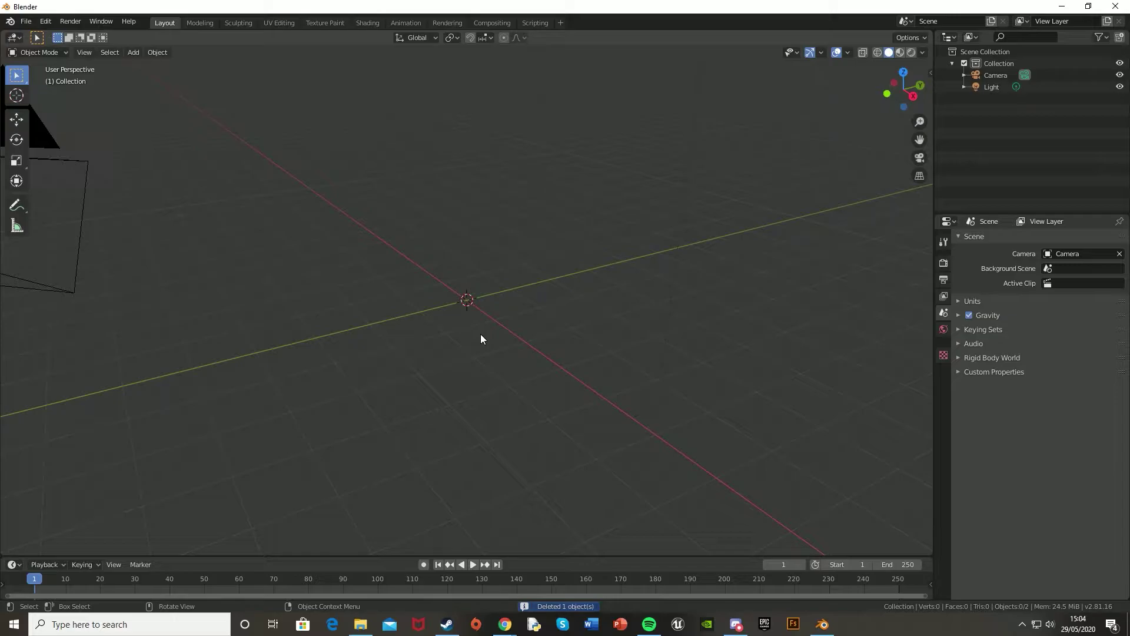
- Add a cylinder mesh at the world origin
{"action": "key", "text": "shift+a"}
{"action": "mouse_move", "coordinate": [481, 334]}
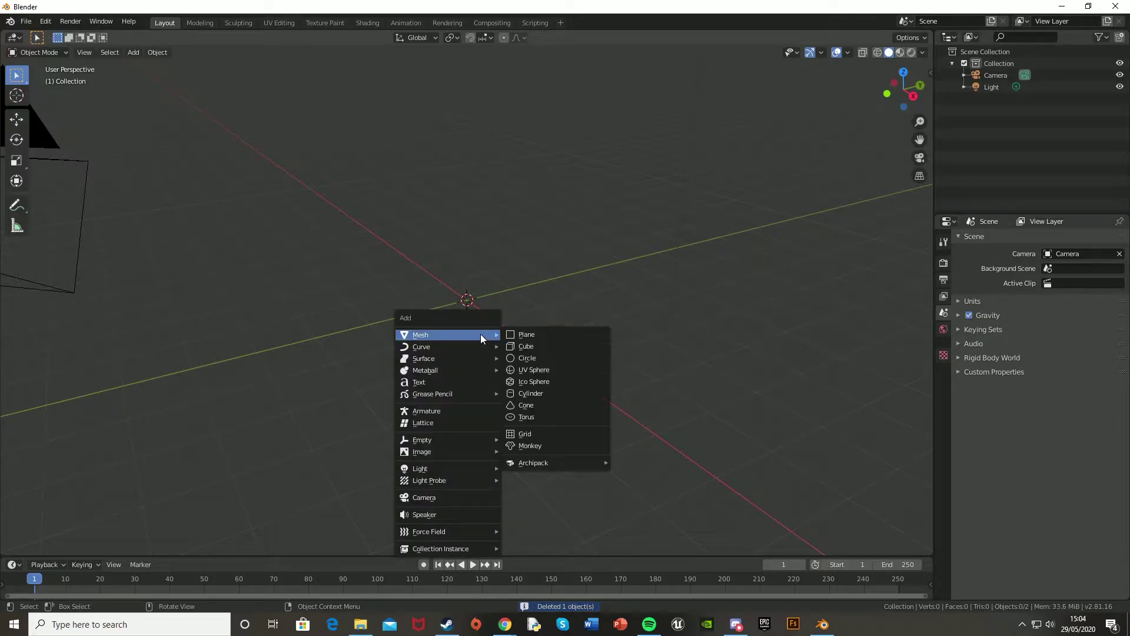
{"action": "left_click", "coordinate": [548, 392]}
{"action": "middle_click_drag", "start_coordinate": [548, 351], "coordinate": [542, 284]}
{"action": "scroll", "coordinate": [542, 284], "scroll_direction": "up", "scroll_amount": 2}
- Set the cylinder's Z dimension to 135 m
{"action": "key", "text": "n"}
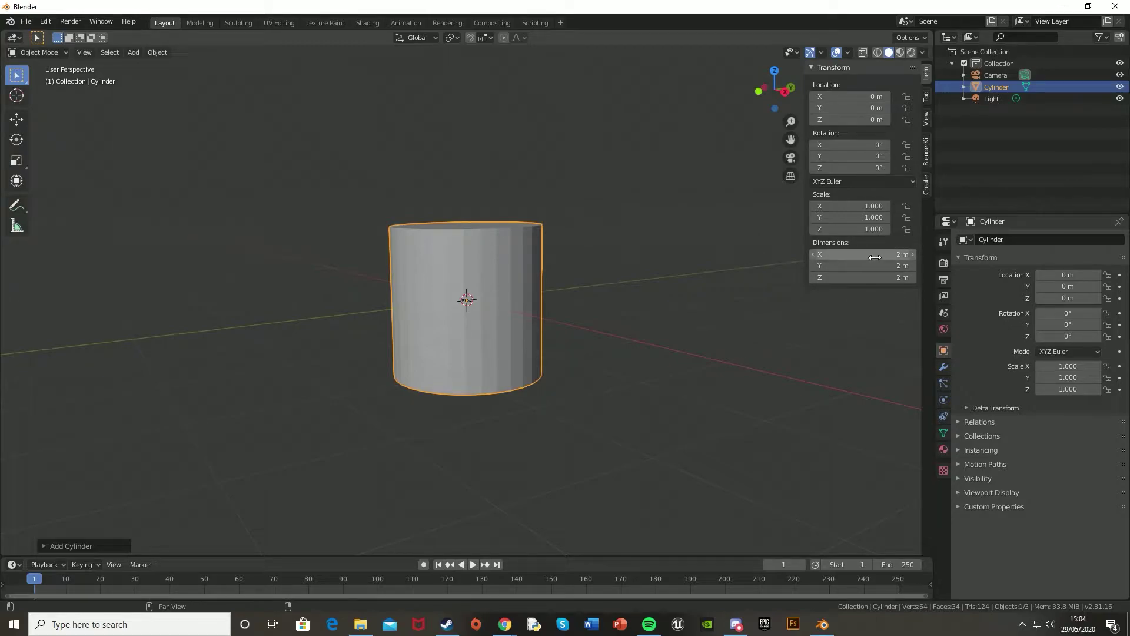
{"action": "left_click", "coordinate": [876, 277]}
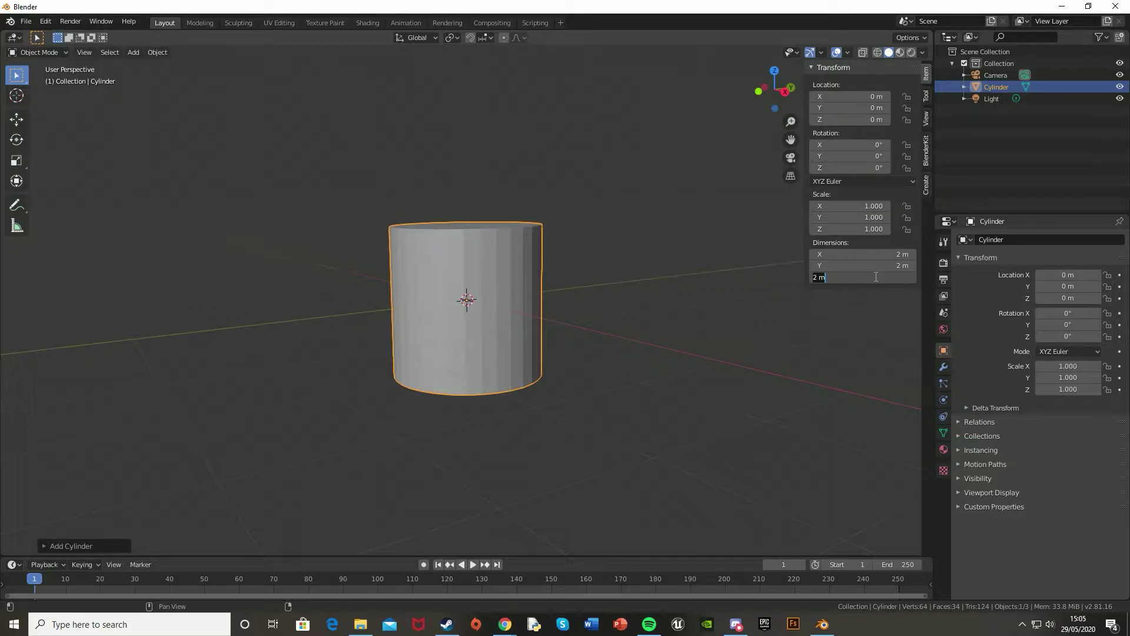
{"action": "type", "text": "135"}
{"action": "key", "text": "Return"}
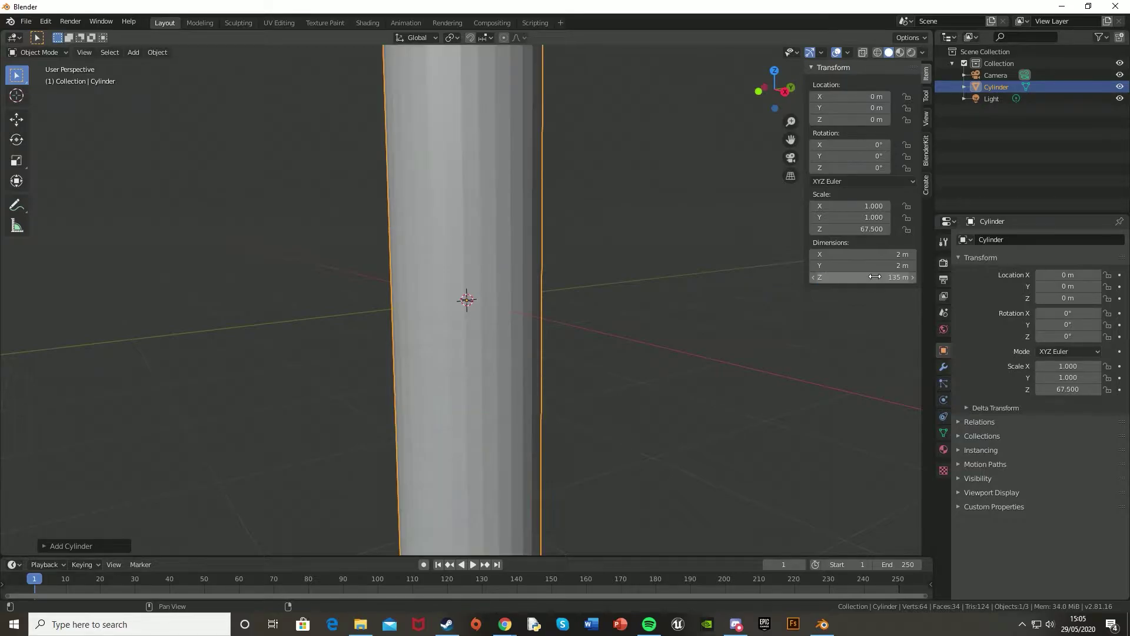
- Set the cylinder's X and Y dimensions to 3.5 m
{"action": "mouse_move", "coordinate": [877, 256]}
{"action": "left_mouse_down"}
{"action": "mouse_move", "coordinate": [877, 265]}
{"action": "mouse_move", "coordinate": [877, 256]}
{"action": "left_mouse_up"}
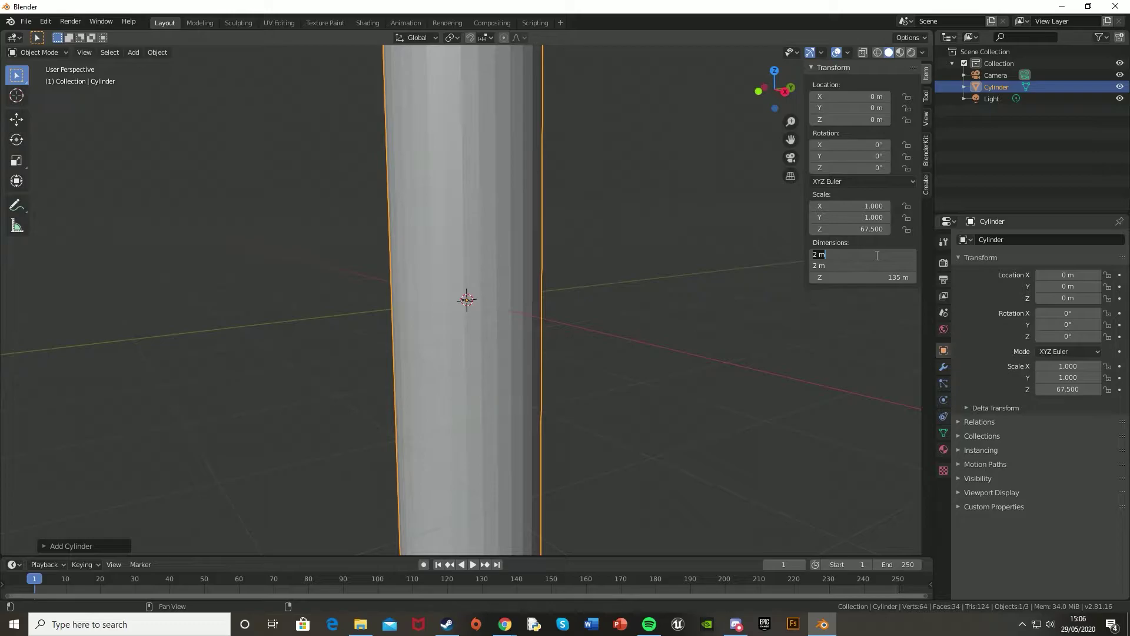
{"action": "type", "text": "3.5"}
{"action": "key", "text": "Return"}
- In Edit Mode with face selection, select the cylinder's top face and scale it down slightly in front view
{"action": "scroll", "coordinate": [656, 309], "scroll_direction": "down", "scroll_amount": 10}
{"action": "mouse_move", "coordinate": [548, 306]}
{"action": "middle_mouse_down"}
{"action": "mouse_move", "coordinate": [640, 307]}
{"action": "mouse_move", "coordinate": [539, 304]}
{"action": "middle_mouse_up"}
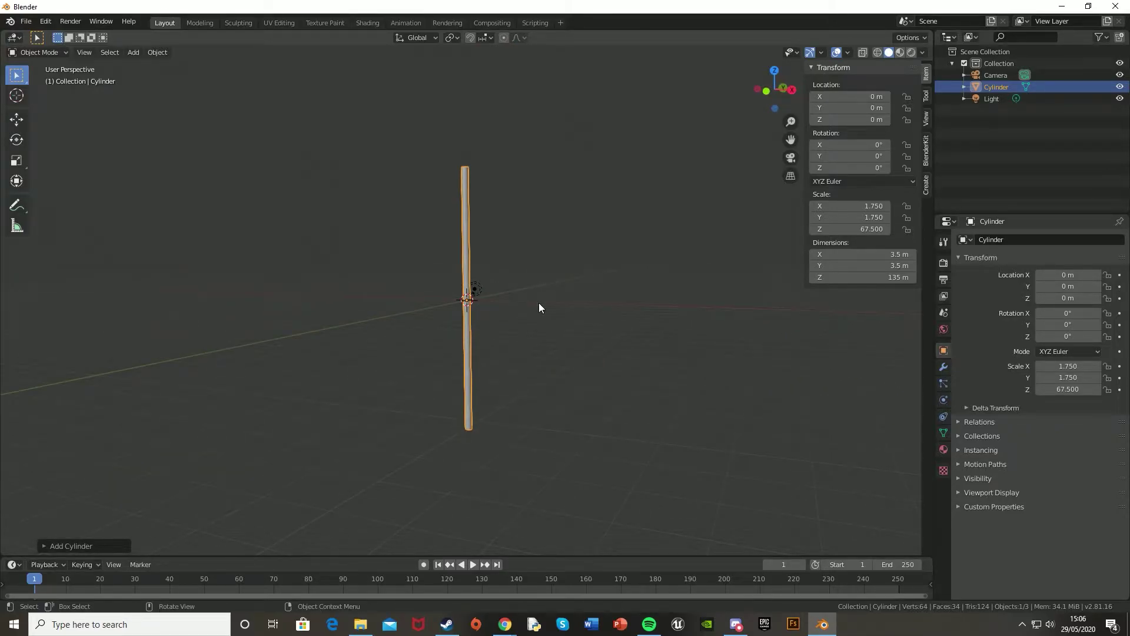
{"action": "scroll", "coordinate": [534, 303], "scroll_direction": "up", "scroll_amount": 3}
{"action": "middle_click_drag", "start_coordinate": [504, 250], "coordinate": [275, 192]}
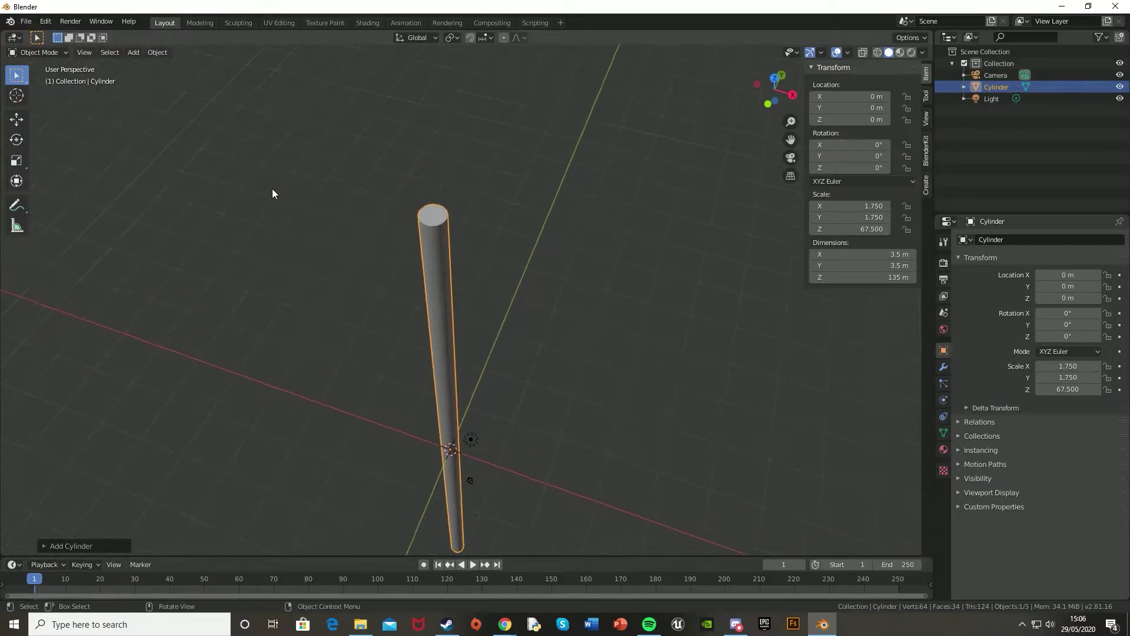
{"action": "scroll", "coordinate": [298, 240], "scroll_direction": "up", "scroll_amount": 3}
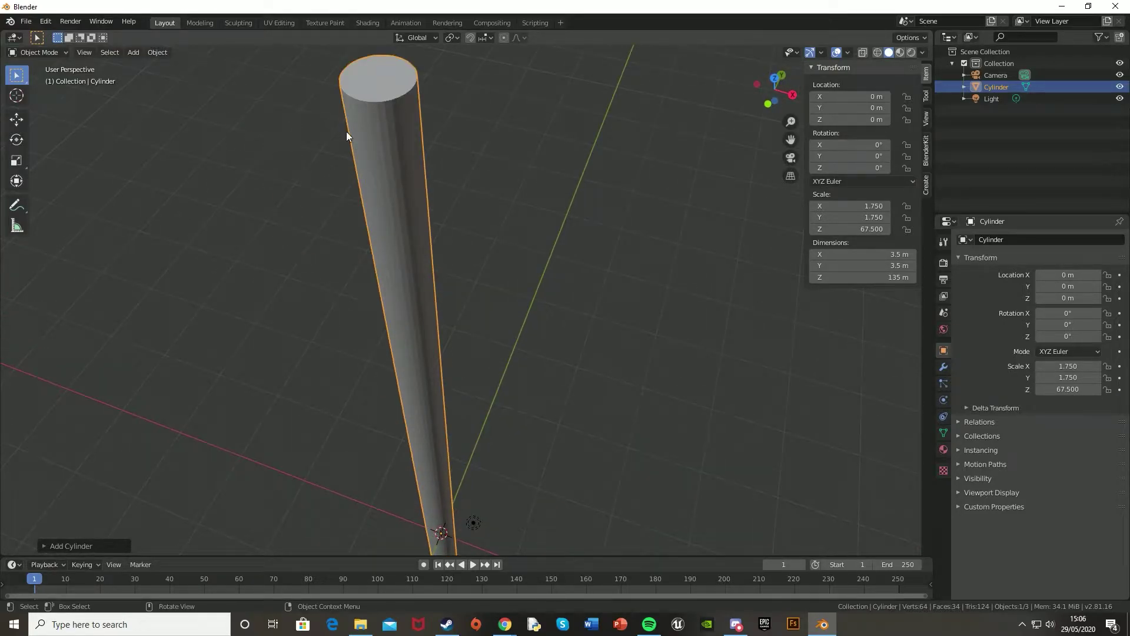
{"action": "key", "text": "Tab"}
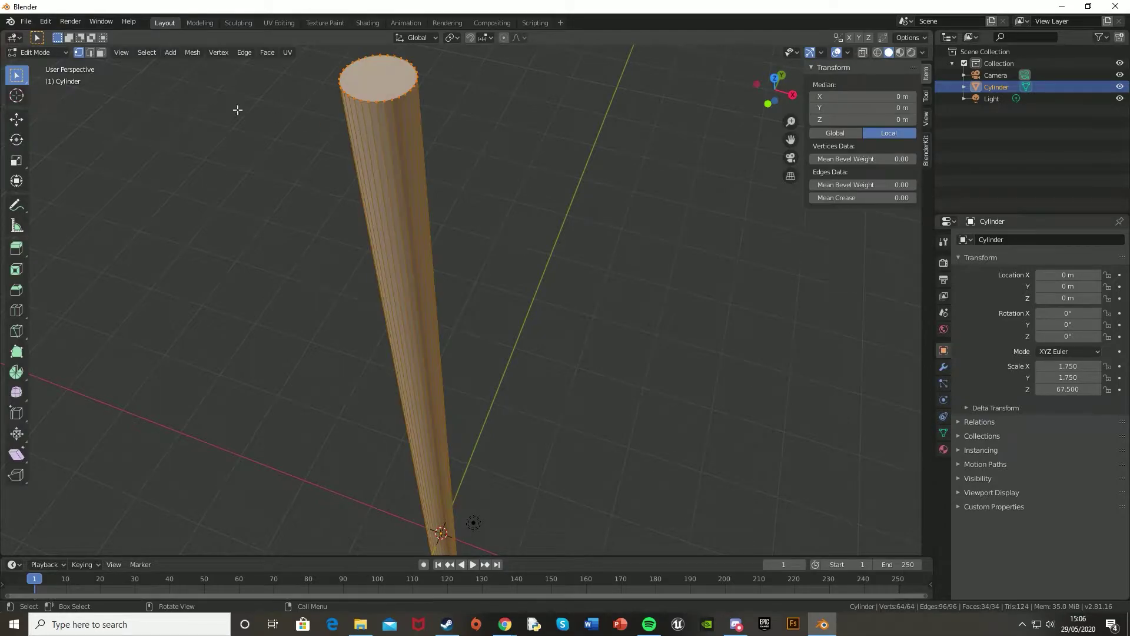
{"action": "left_click", "coordinate": [101, 52]}
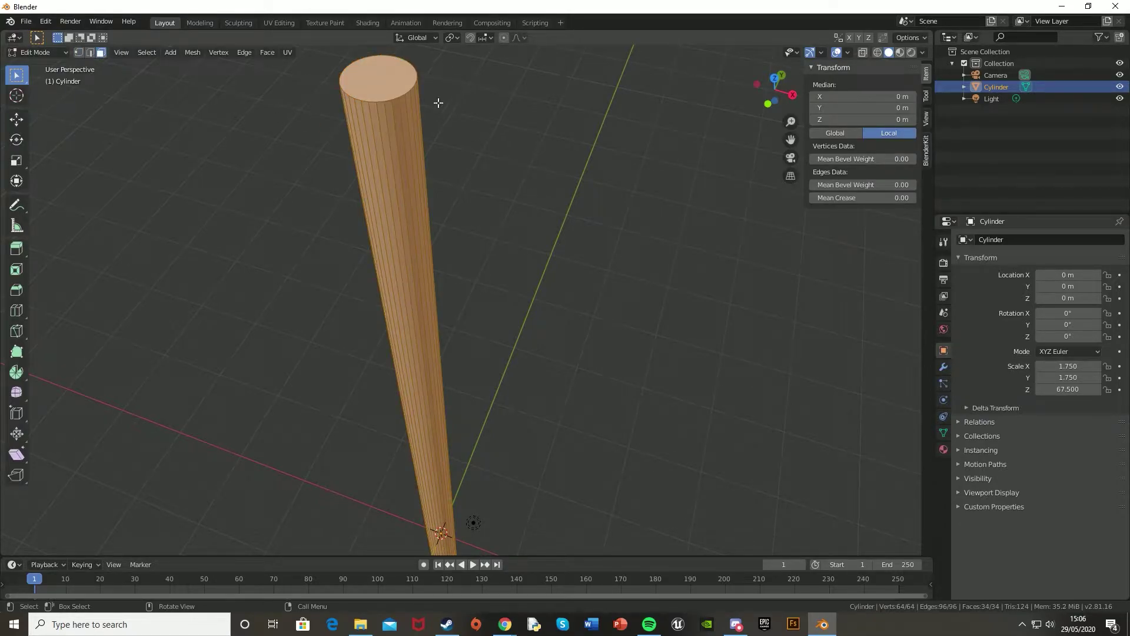
{"action": "left_click", "coordinate": [381, 69]}
{"action": "middle_click_drag", "start_coordinate": [380, 69], "coordinate": [385, 88]}
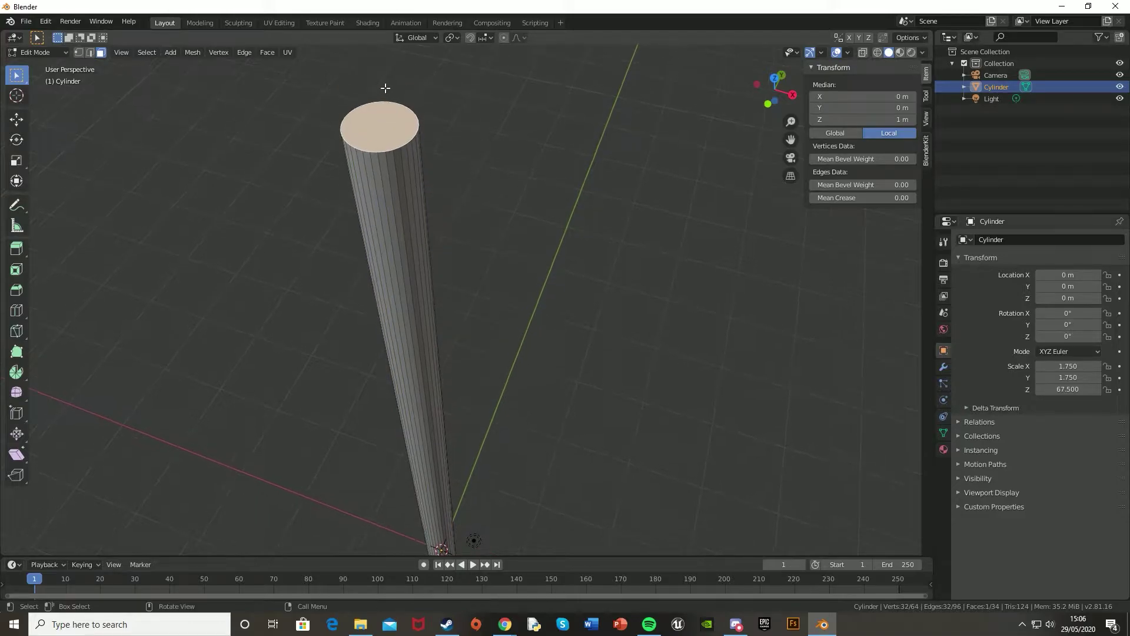
{"action": "key", "text": "KP_1"}
{"action": "middle_click_drag", "start_coordinate": [520, 130], "coordinate": [463, 233], "text": "shift"}
{"action": "middle_click_drag", "start_coordinate": [456, 176], "coordinate": [468, 305], "text": "shift"}
{"action": "key", "text": "s"}
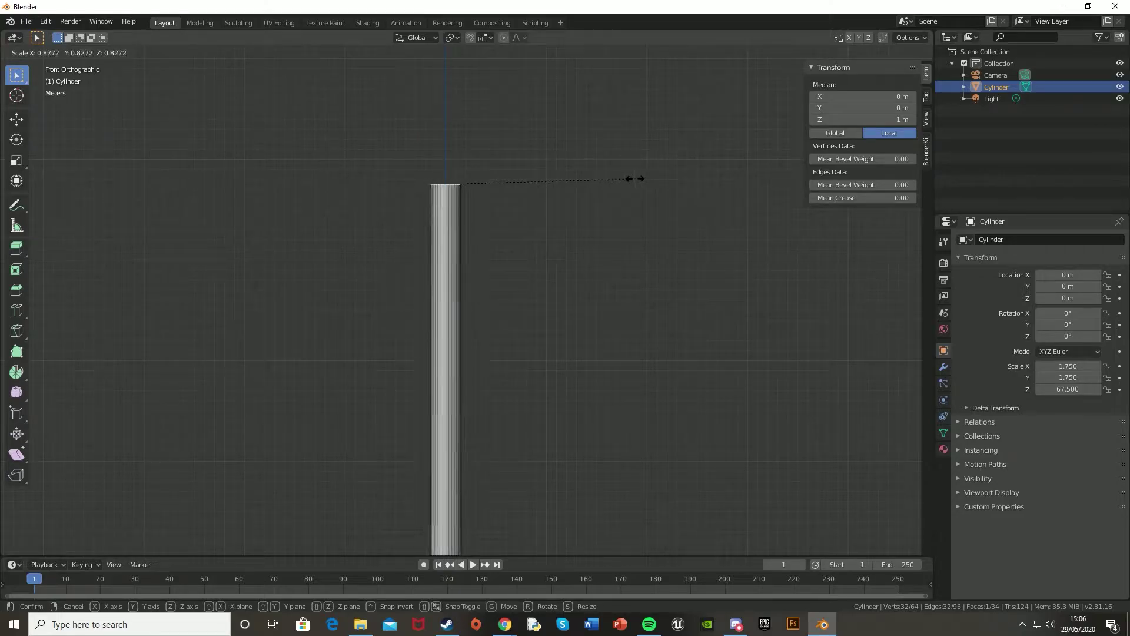
{"action": "left_click", "coordinate": [645, 178]}
- Scale the cylinder's top face once more to adjust the taper, staying in Edit Mode
{"action": "scroll", "coordinate": [474, 241], "scroll_direction": "down", "scroll_amount": 8}
{"action": "scroll", "coordinate": [485, 229], "scroll_direction": "up", "scroll_amount": 4}
{"action": "middle_click_drag", "start_coordinate": [540, 307], "coordinate": [524, 225], "text": "shift"}
{"action": "key", "text": "s"}
{"action": "left_click", "coordinate": [667, 133]}
{"action": "scroll", "coordinate": [504, 204], "scroll_direction": "up", "scroll_amount": 5}
{"action": "key", "text": "Tab"}
{"action": "key", "text": "Tab"}
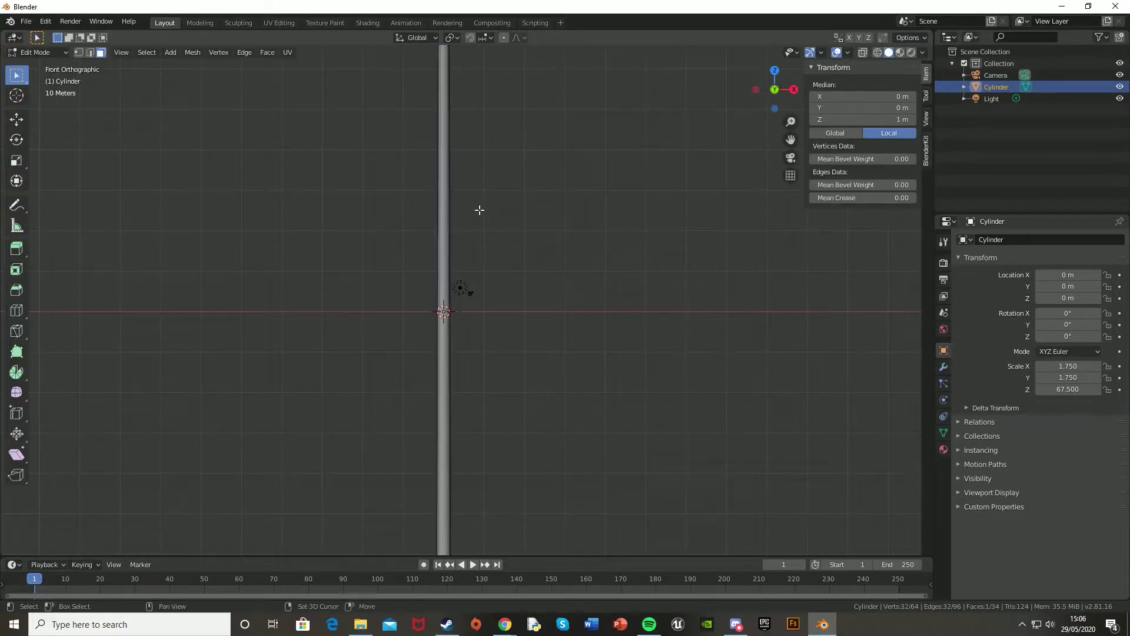
- Add a loop cut around the cylinder and slide it above the middle to a local Z of about 0.42 m
{"action": "scroll", "coordinate": [460, 332], "scroll_direction": "down", "scroll_amount": 4}
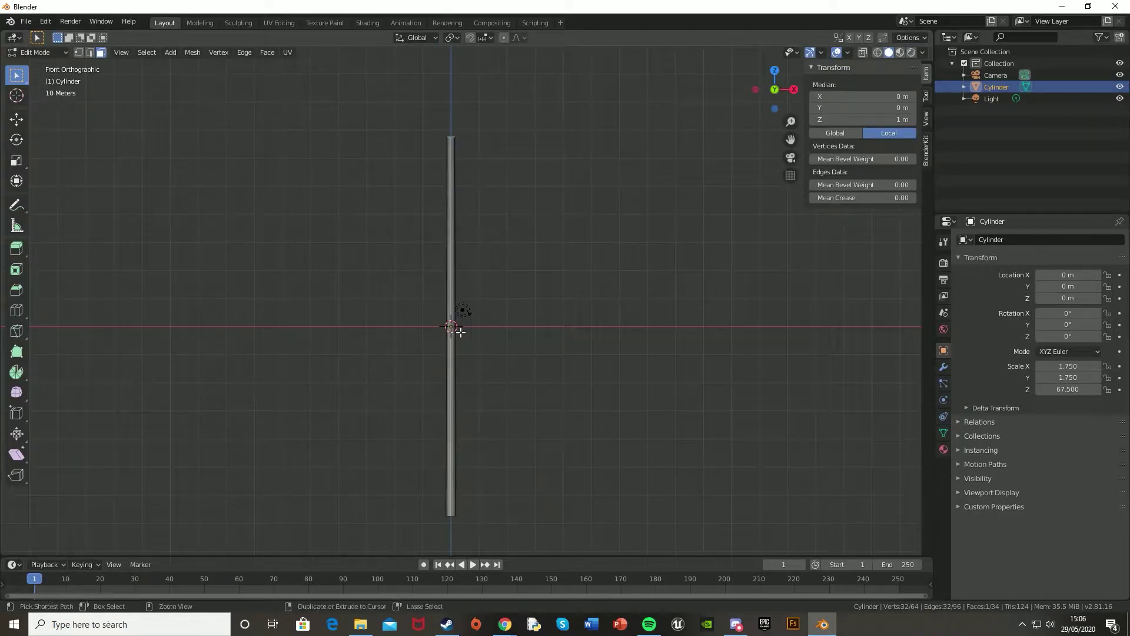
{"action": "key", "text": "ctrl+r"}
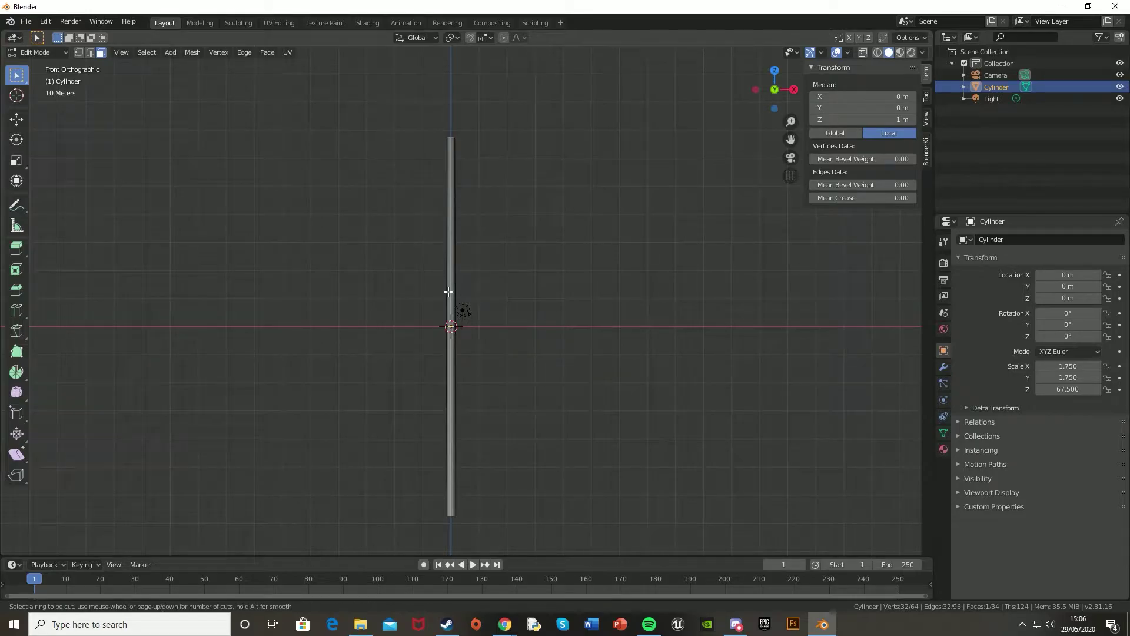
{"action": "left_click", "coordinate": [448, 292]}
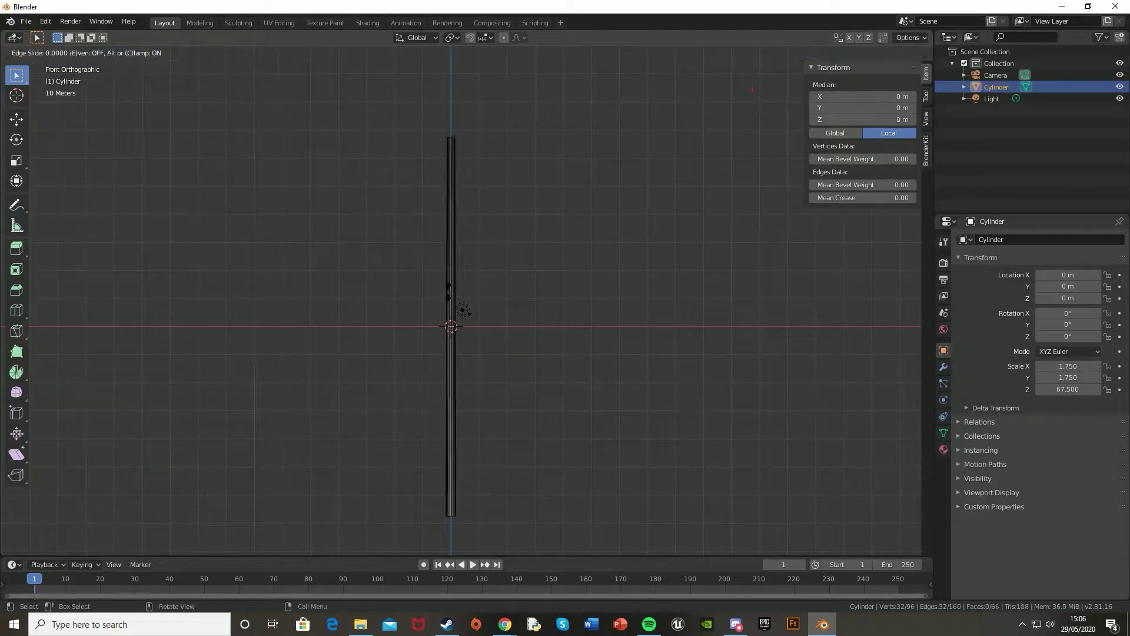
{"action": "left_click", "coordinate": [457, 210]}
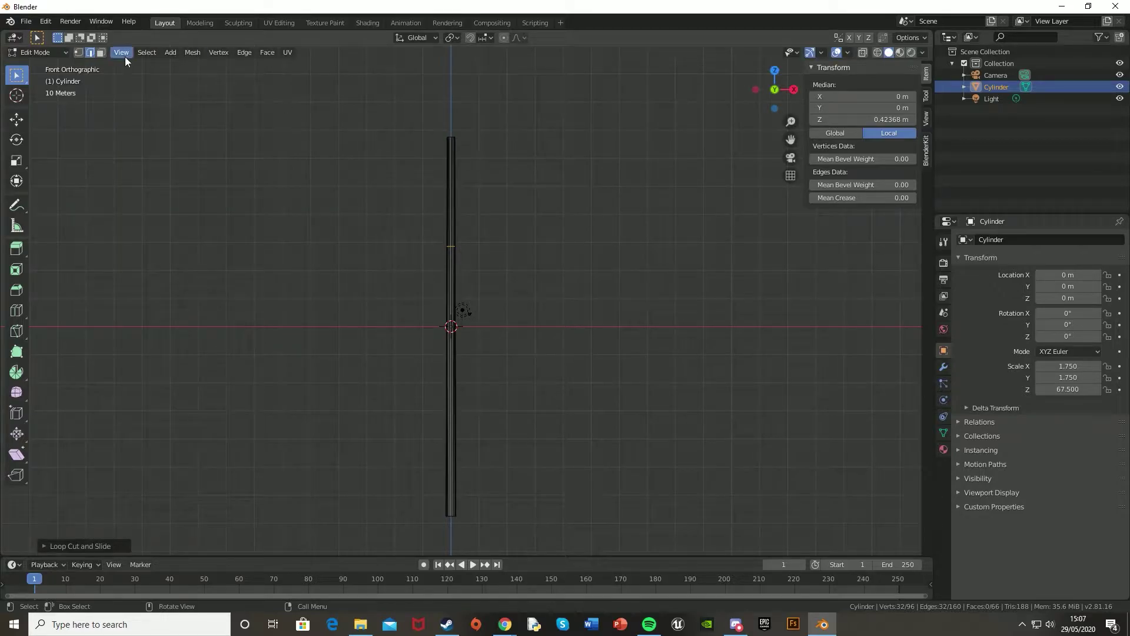
- Select the edge loop around the cylinder's top and try scaling it in front view
{"action": "scroll", "coordinate": [476, 270], "scroll_direction": "up", "scroll_amount": 4}
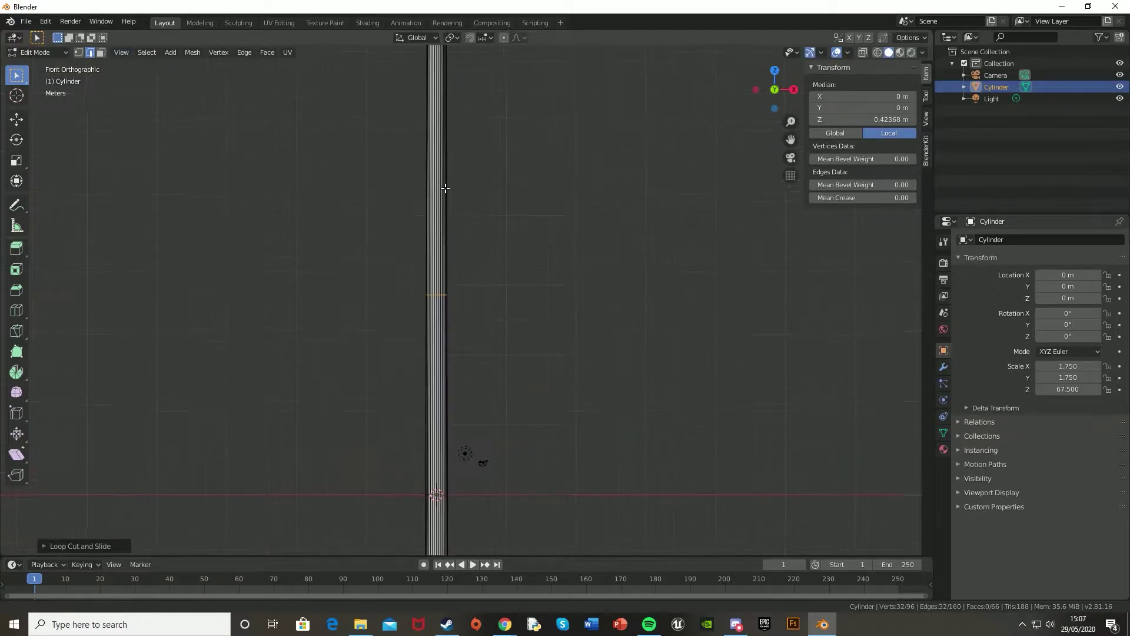
{"action": "middle_click_drag", "start_coordinate": [438, 293], "coordinate": [404, 237]}
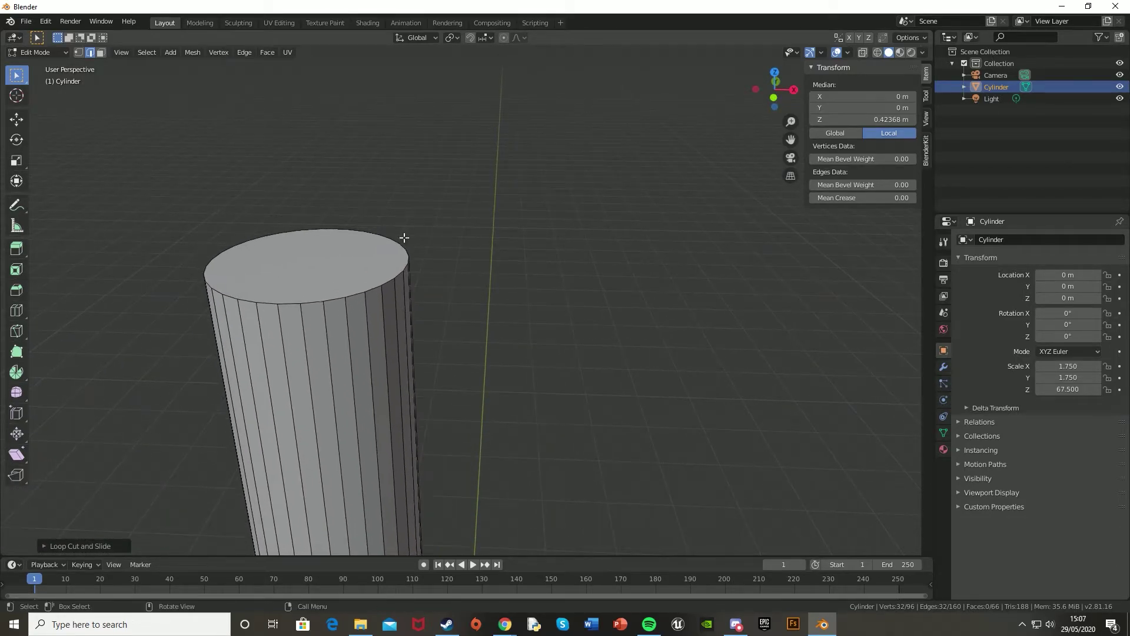
{"action": "left_click", "coordinate": [309, 303], "text": "alt"}
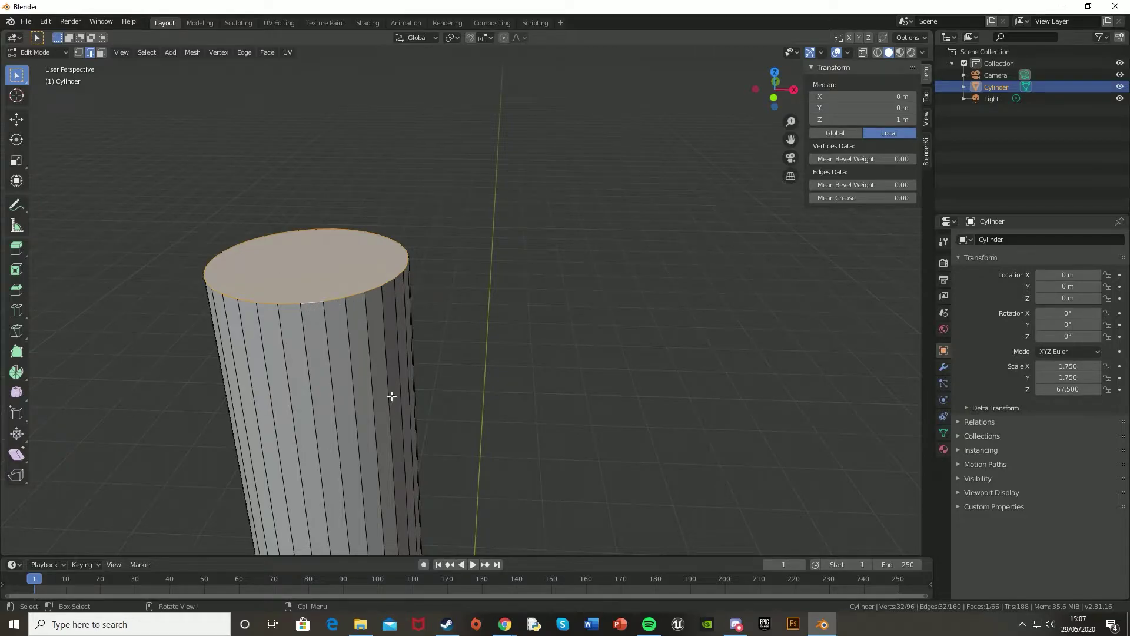
{"action": "scroll", "coordinate": [394, 390], "scroll_direction": "down", "scroll_amount": 5}
{"action": "scroll", "coordinate": [394, 390], "scroll_direction": "down", "scroll_amount": 2}
{"action": "key", "text": "KP_1"}
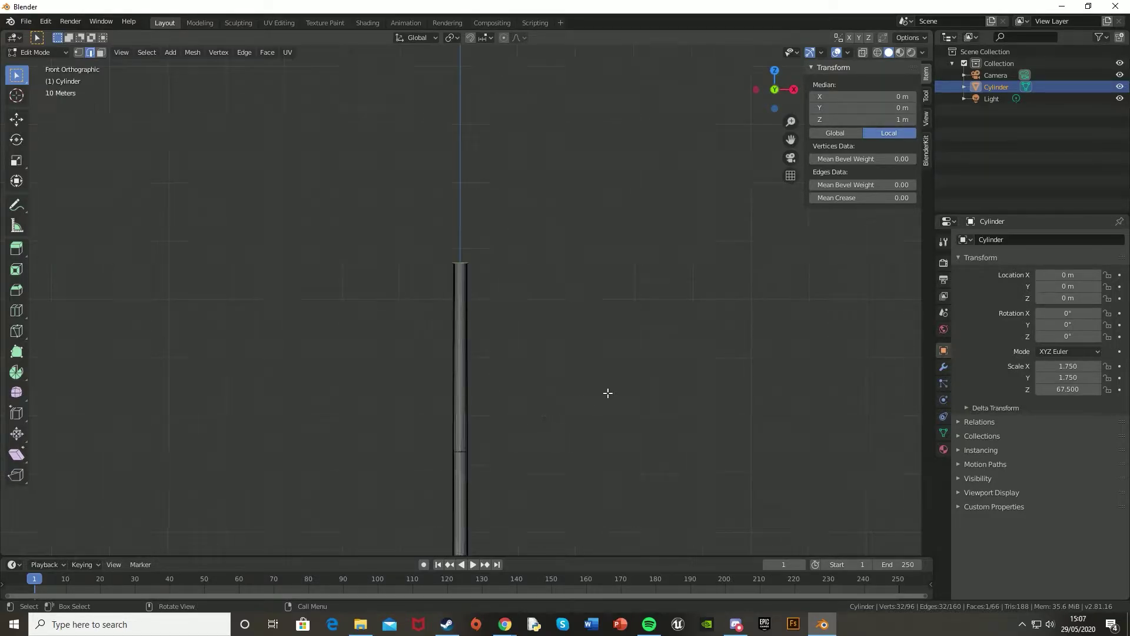
{"action": "key", "text": "s"}
{"action": "right_click", "coordinate": [589, 383]}
- Add the new loop cut's edge ring to the top loop selection and scale both down to about 0.96
{"action": "mouse_move", "coordinate": [505, 355]}
{"action": "middle_mouse_down"}
{"action": "mouse_move", "coordinate": [422, 441]}
{"action": "mouse_move", "coordinate": [485, 360]}
{"action": "middle_mouse_up"}
{"action": "scroll", "coordinate": [484, 361], "scroll_direction": "up", "scroll_amount": 3}
{"action": "middle_click_drag", "start_coordinate": [489, 452], "coordinate": [473, 386], "text": "shift"}
{"action": "scroll", "coordinate": [472, 393], "scroll_direction": "up", "scroll_amount": 4}
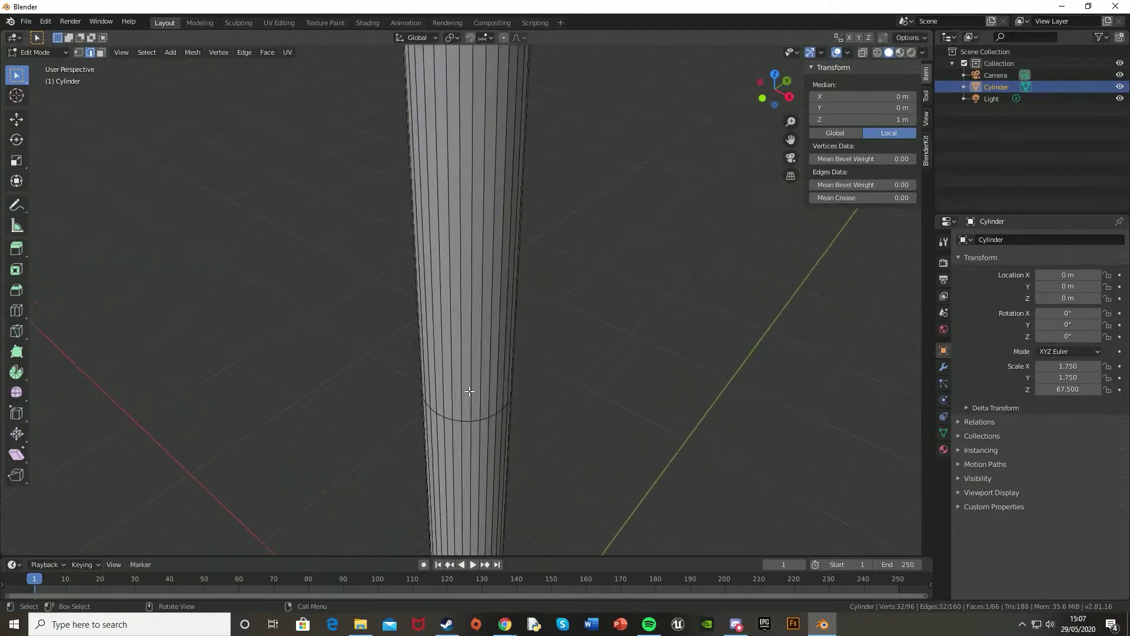
{"action": "left_click", "coordinate": [471, 447], "text": "alt+shift"}
{"action": "scroll", "coordinate": [469, 384], "scroll_direction": "down", "scroll_amount": 4}
{"action": "scroll", "coordinate": [474, 316], "scroll_direction": "down", "scroll_amount": 5}
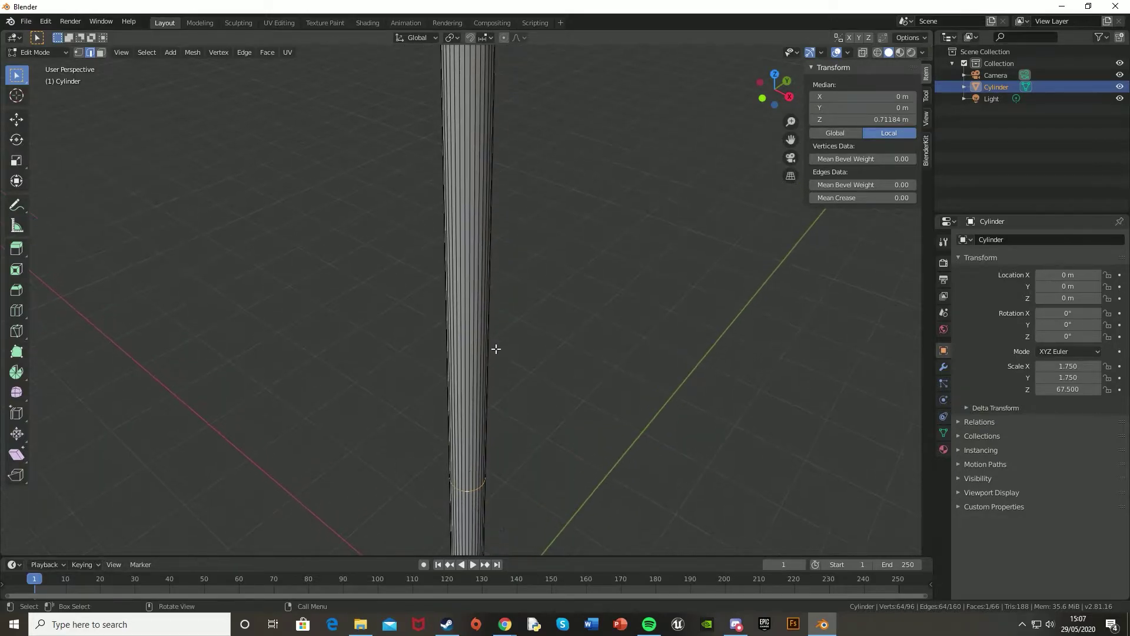
{"action": "key", "text": "KP_1"}
{"action": "key", "text": "s"}
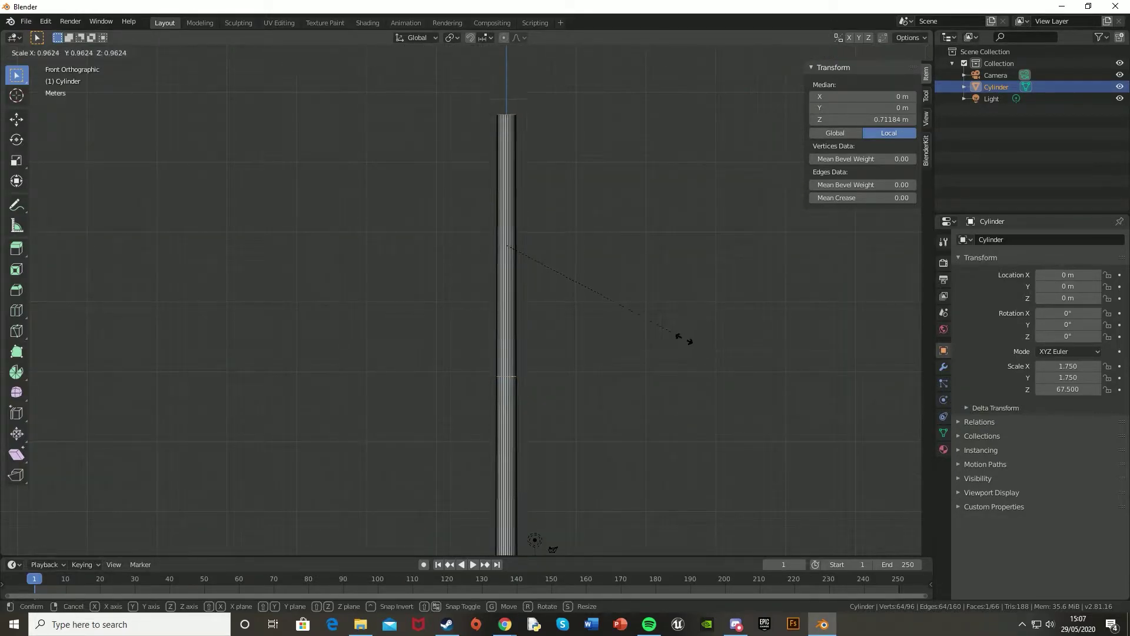
{"action": "left_click", "coordinate": [677, 336]}
- Return to Object Mode and set the cylinder's Z dimension to 135 m
{"action": "scroll", "coordinate": [555, 324], "scroll_direction": "down", "scroll_amount": 3}
{"action": "scroll", "coordinate": [553, 328], "scroll_direction": "down", "scroll_amount": 2}
{"action": "middle_click_drag", "start_coordinate": [548, 336], "coordinate": [538, 250], "text": "shift"}
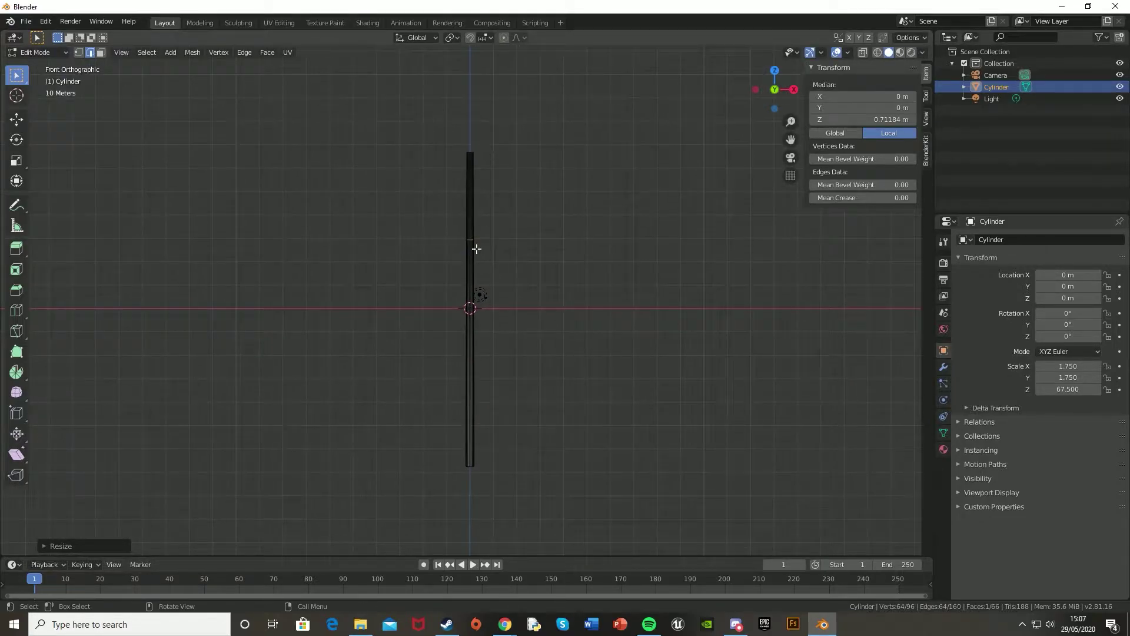
{"action": "key", "text": "Tab"}
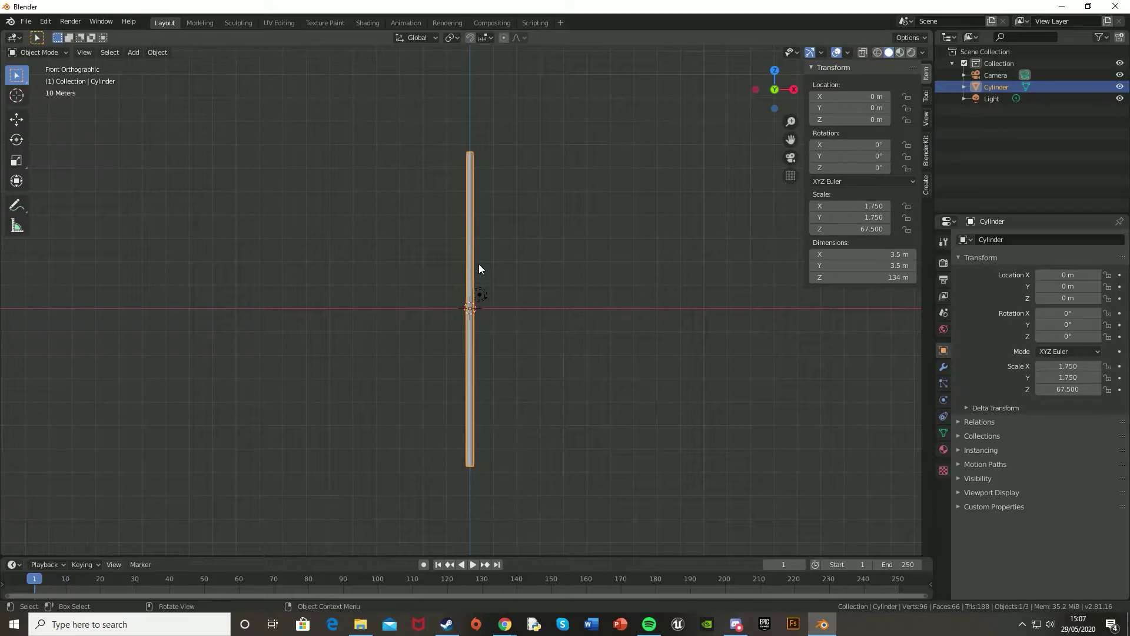
{"action": "left_click", "coordinate": [876, 280]}
{"action": "type", "text": "135"}
{"action": "key", "text": "Return"}
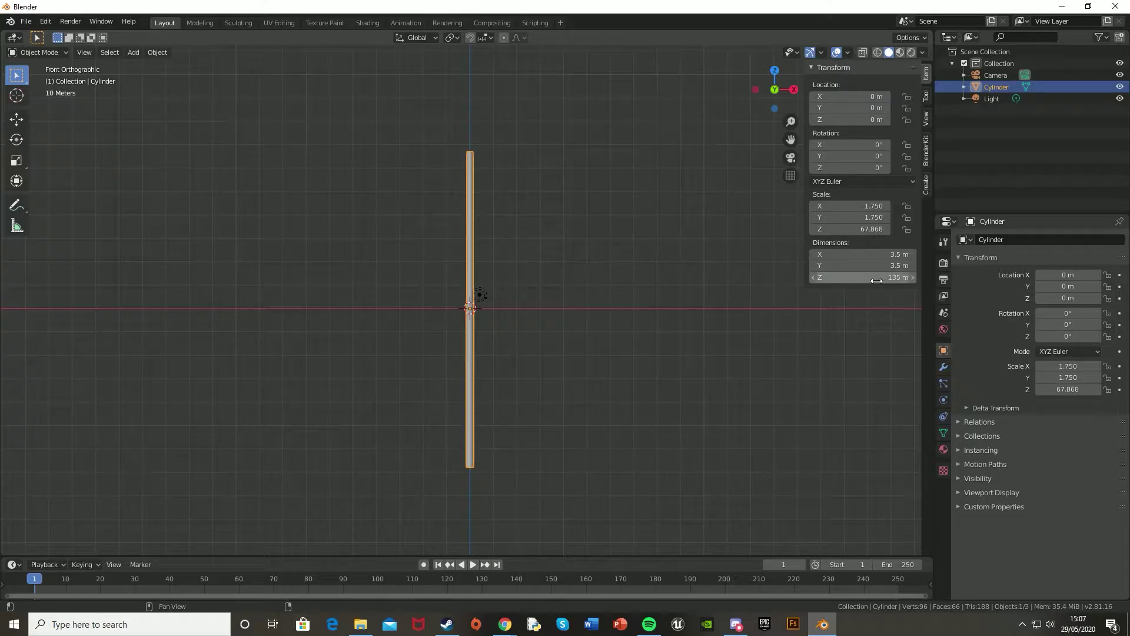
- Deselect the cylinder, add a cube mesh at the origin and frame it in the view
{"action": "left_click", "coordinate": [480, 184]}
{"action": "middle_click_drag", "start_coordinate": [479, 184], "coordinate": [487, 280]}
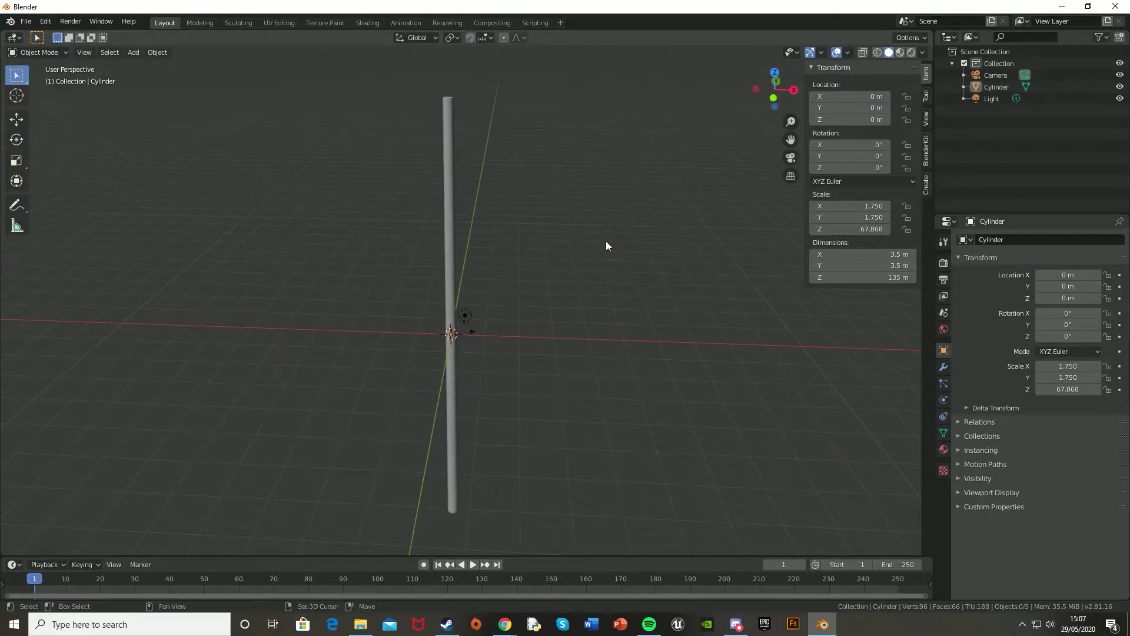
{"action": "key", "text": "shift+a"}
{"action": "mouse_move", "coordinate": [606, 242]}
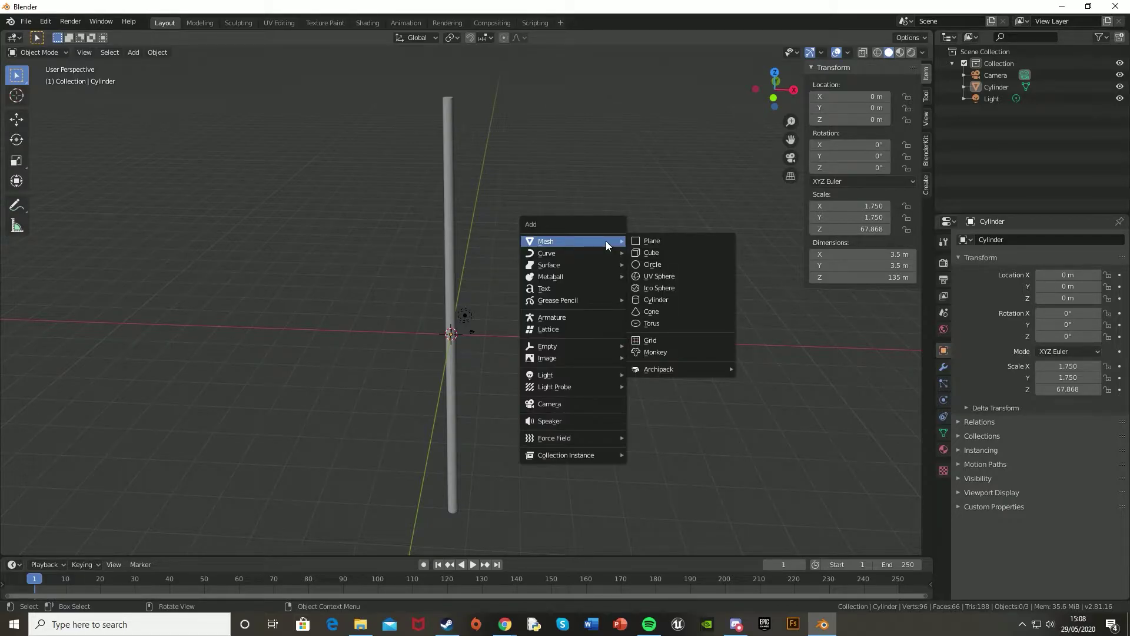
{"action": "left_click", "coordinate": [661, 252]}
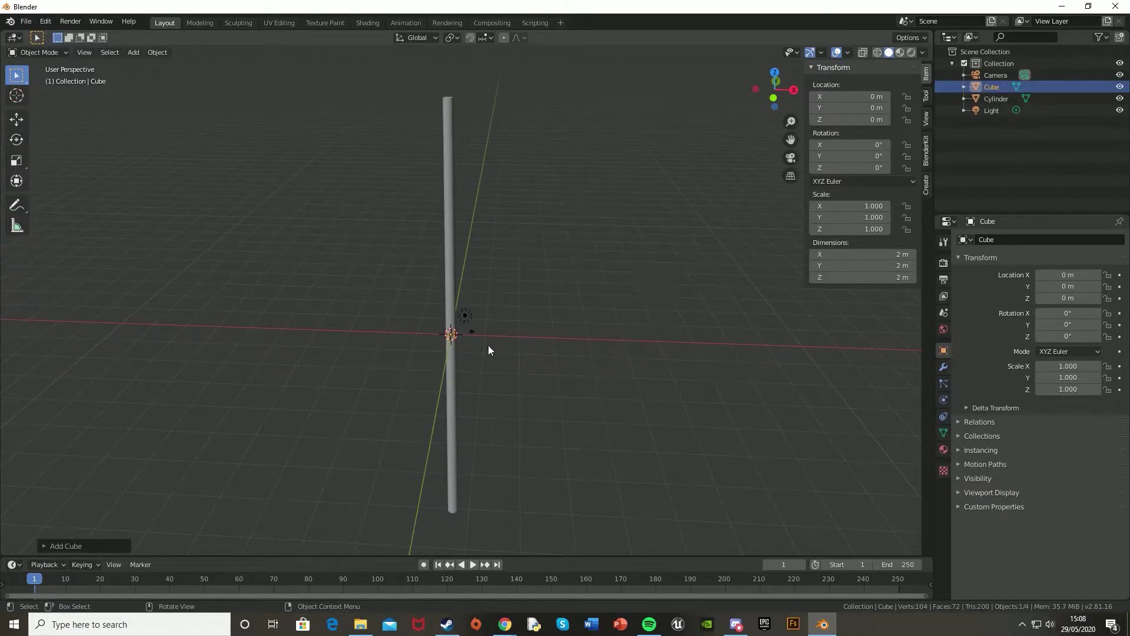
{"action": "key", "text": "KP_Decimal"}
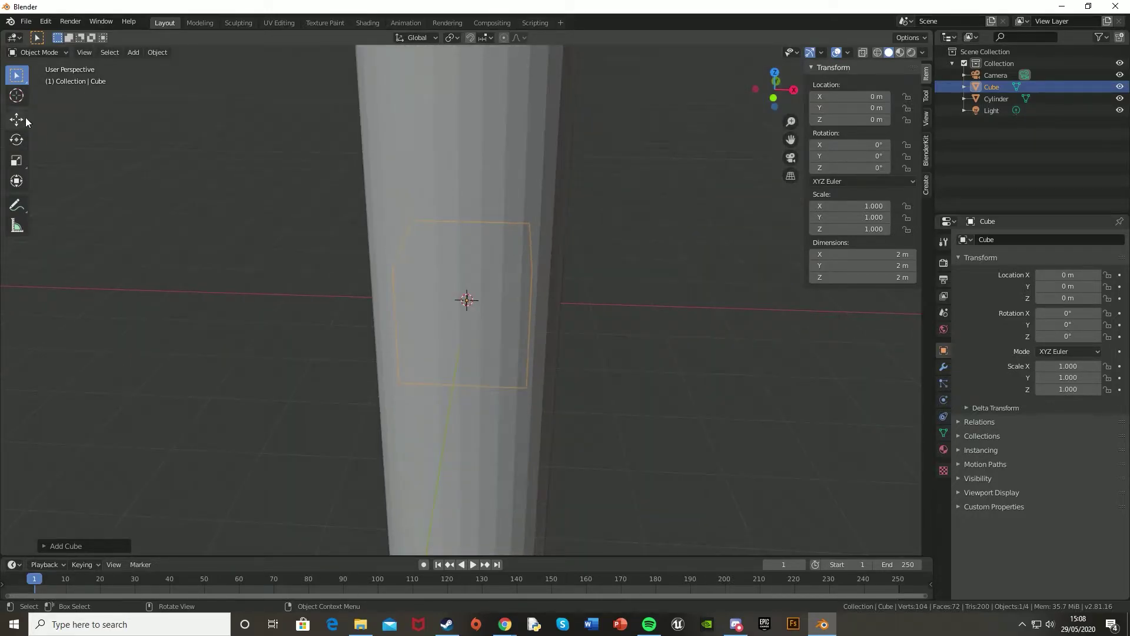
- Move the cube along X to about 7.9 m, clear of the cylinder
{"action": "left_click", "coordinate": [23, 121]}
{"action": "left_click_drag", "start_coordinate": [519, 301], "coordinate": [729, 303]}
{"action": "middle_click_drag", "start_coordinate": [637, 272], "coordinate": [295, 277], "text": "shift"}
{"action": "left_click_drag", "start_coordinate": [295, 276], "coordinate": [585, 268]}
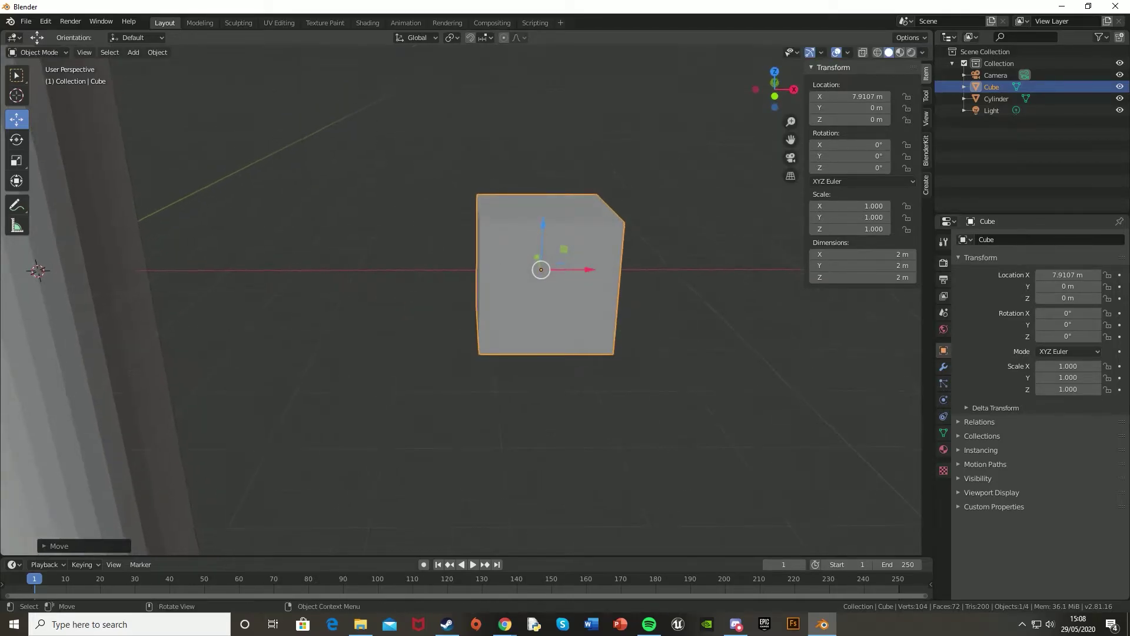
- Set the cube's Z dimension to 63 m
{"action": "middle_click_drag", "start_coordinate": [450, 204], "coordinate": [865, 298]}
{"action": "left_click", "coordinate": [867, 279]}
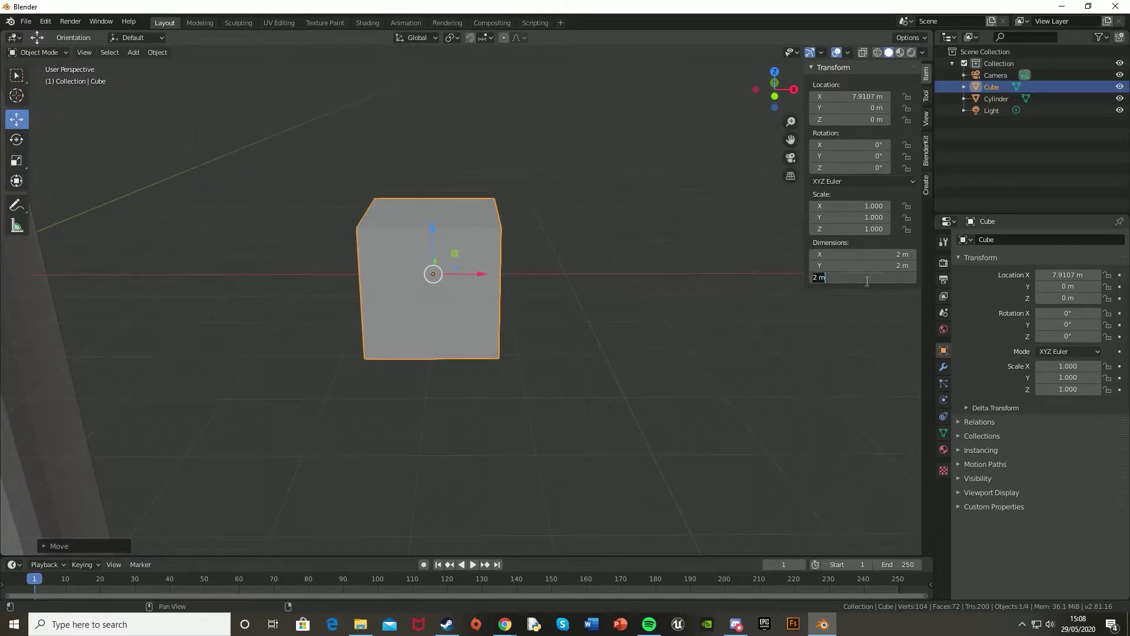
{"action": "type", "text": "63m"}
{"action": "key", "text": "Return"}
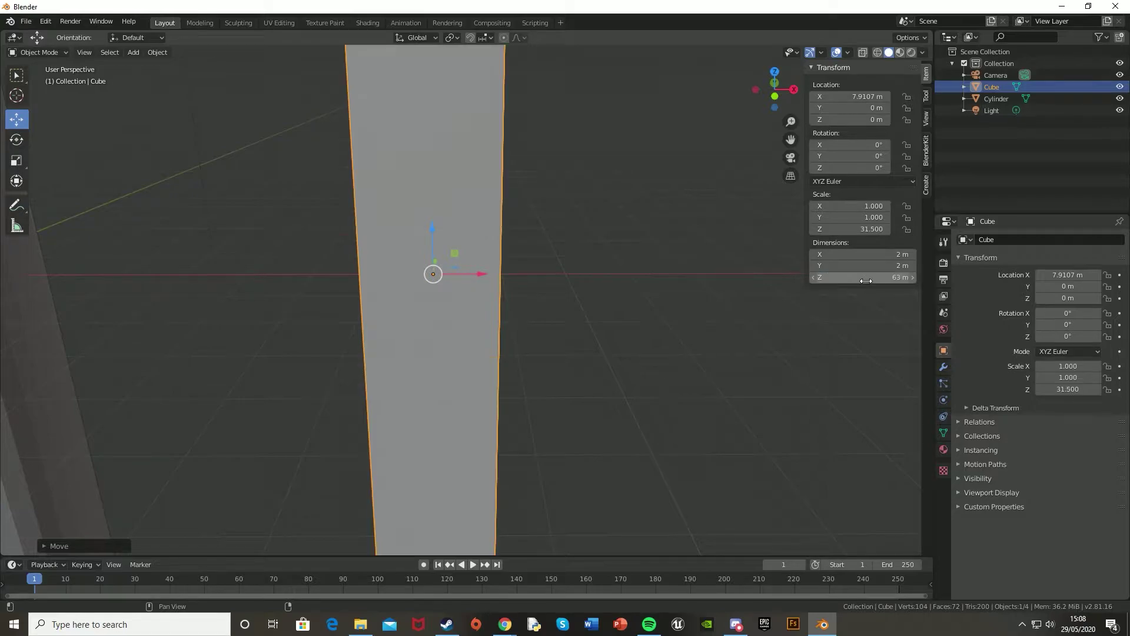
{"action": "scroll", "coordinate": [554, 290], "scroll_direction": "down", "scroll_amount": 8}
{"action": "scroll", "coordinate": [543, 284], "scroll_direction": "down", "scroll_amount": 2}
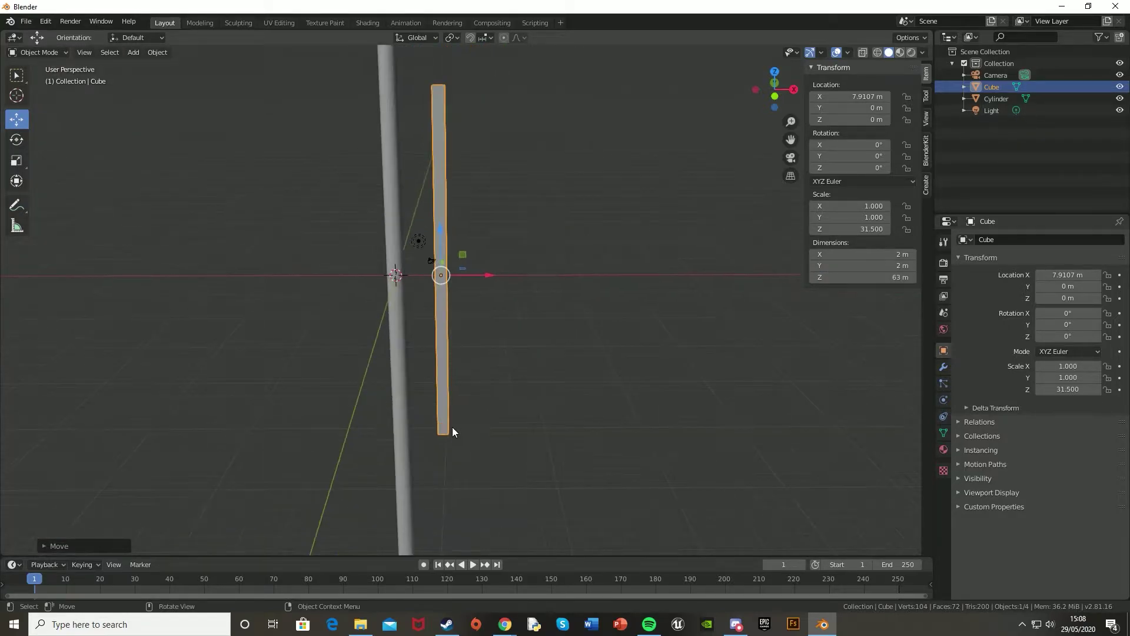
- In front view, enter Edit Mode on the tall cube and add a horizontal loop cut slid down to about -0.56 m local Z
{"action": "mouse_move", "coordinate": [439, 189]}
{"action": "middle_mouse_down"}
{"action": "mouse_move", "coordinate": [438, 246]}
{"action": "mouse_move", "coordinate": [434, 180]}
{"action": "middle_mouse_up"}
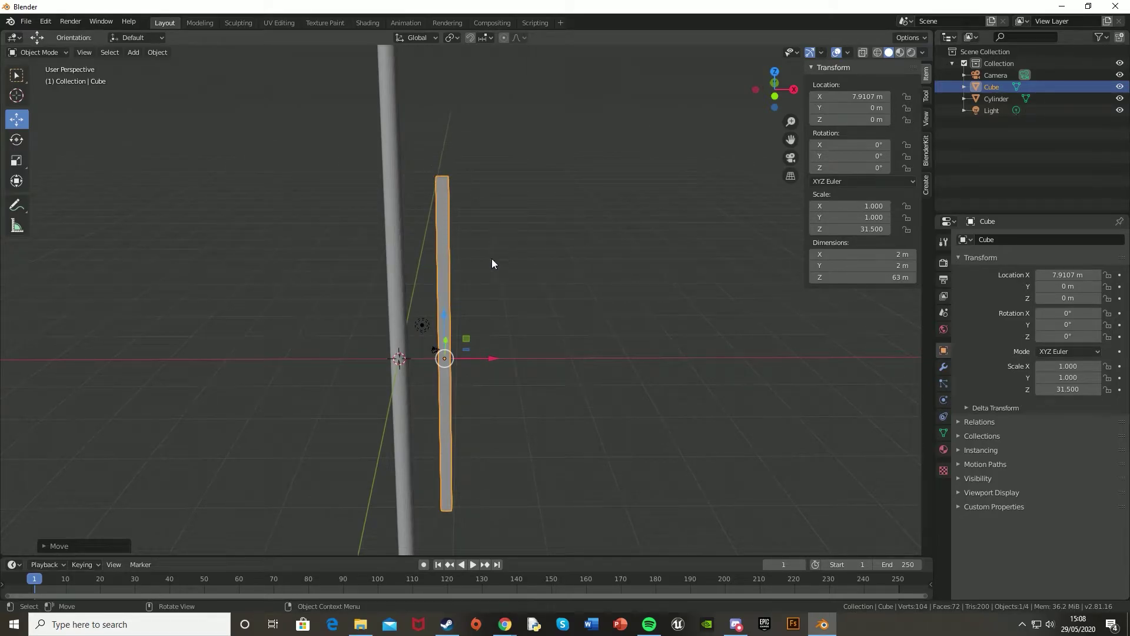
{"action": "middle_click_drag", "start_coordinate": [462, 509], "coordinate": [465, 387], "text": "shift"}
{"action": "scroll", "coordinate": [459, 380], "scroll_direction": "up", "scroll_amount": 3}
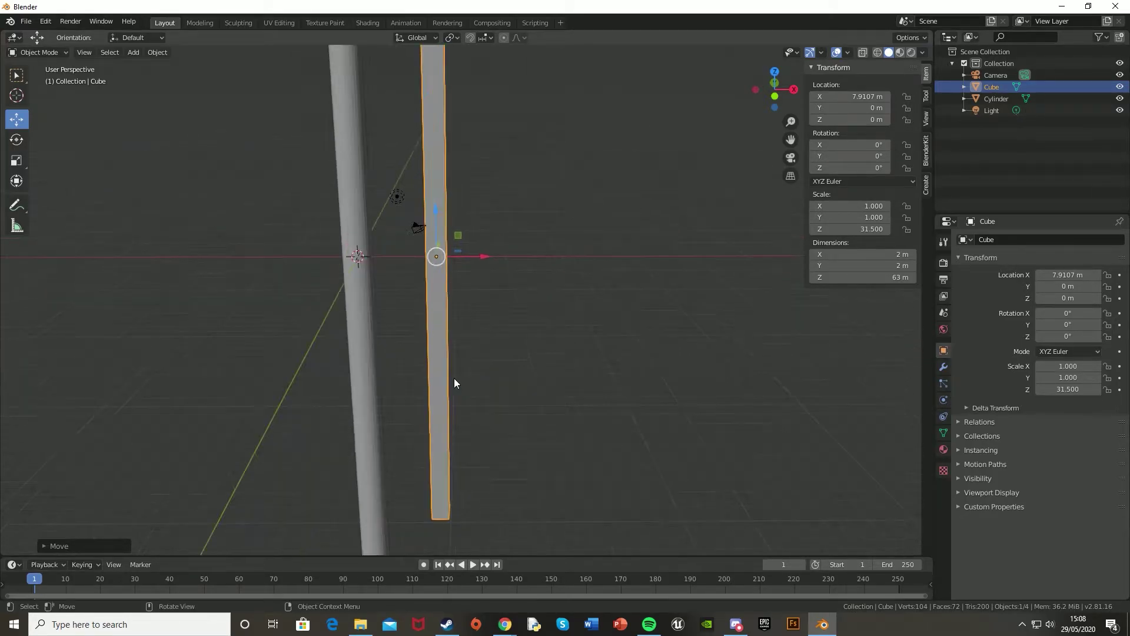
{"action": "key", "text": "KP_1"}
{"action": "scroll", "coordinate": [468, 325], "scroll_direction": "down", "scroll_amount": 2}
{"action": "middle_click_drag", "start_coordinate": [468, 325], "coordinate": [466, 358], "text": "shift"}
{"action": "scroll", "coordinate": [465, 357], "scroll_direction": "up", "scroll_amount": 1}
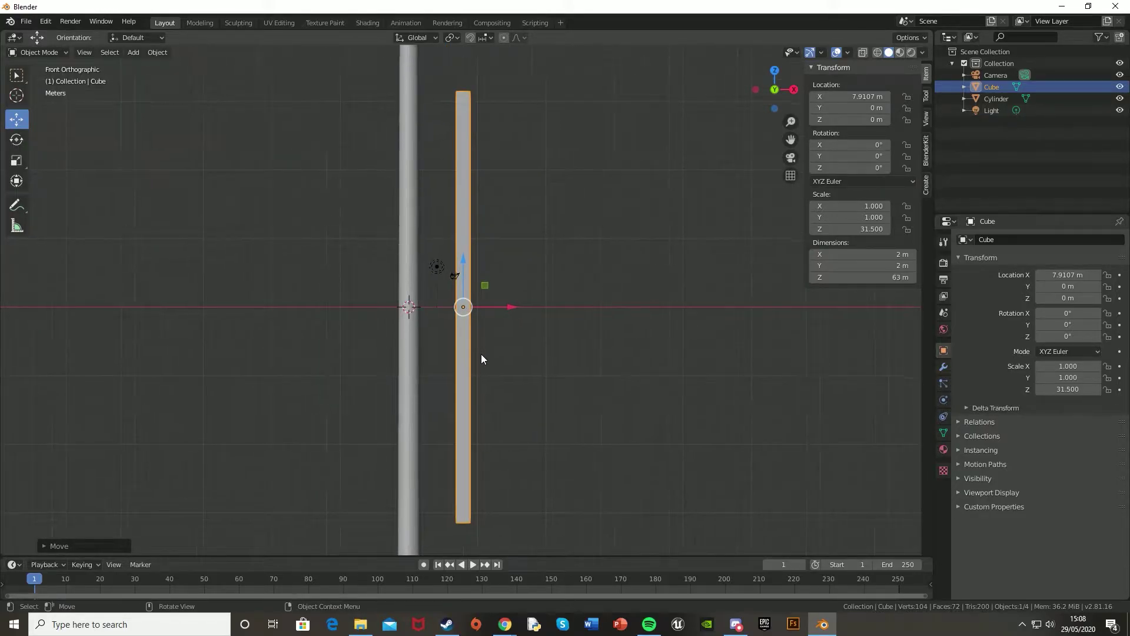
{"action": "key", "text": "Tab"}
{"action": "key", "text": "ctrl"}
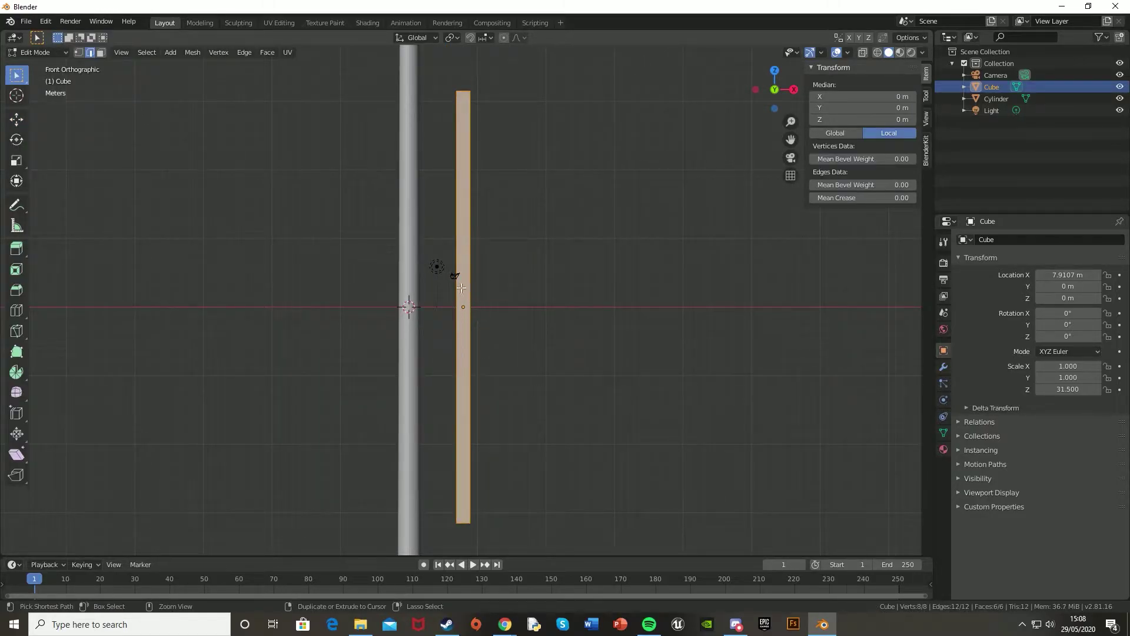
{"action": "key", "text": "ctrl+r"}
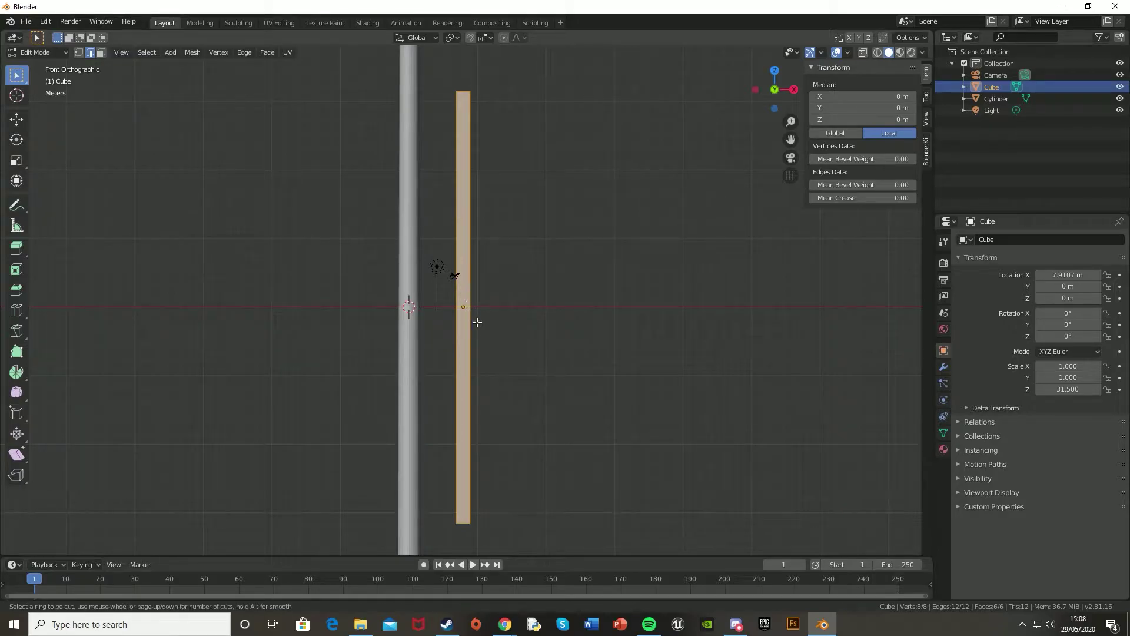
{"action": "left_click", "coordinate": [463, 314]}
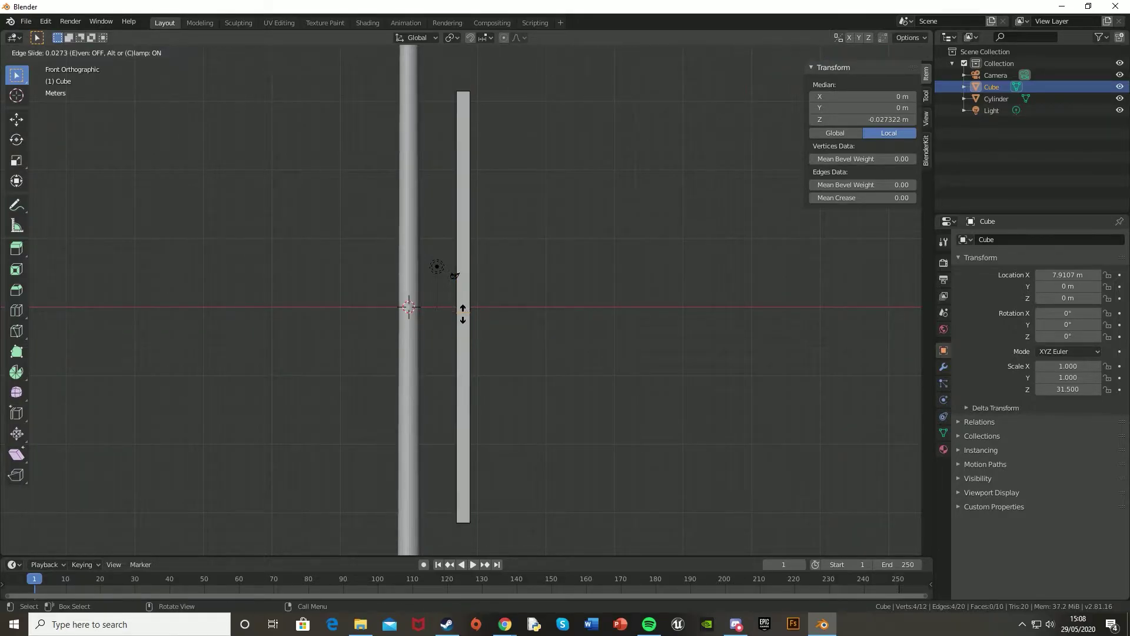
{"action": "left_click", "coordinate": [475, 428]}
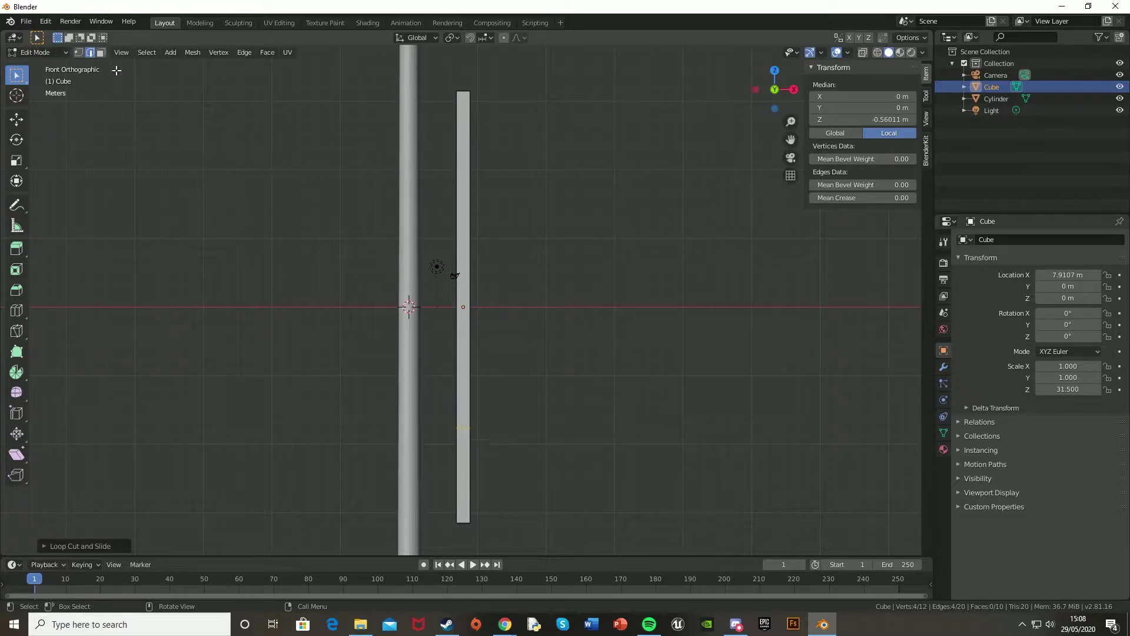
- Select the loop cut's edge on the side facing away from the cylinder and move it about 3.2 m outward along X
{"action": "middle_click_drag", "start_coordinate": [510, 408], "coordinate": [479, 453]}
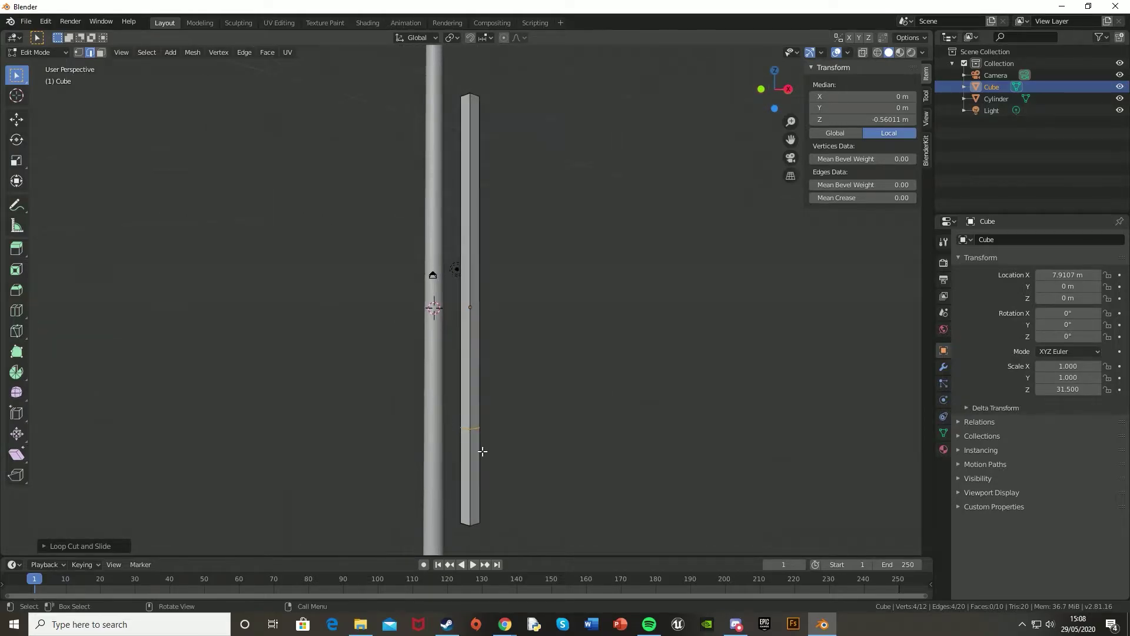
{"action": "left_click", "coordinate": [476, 428]}
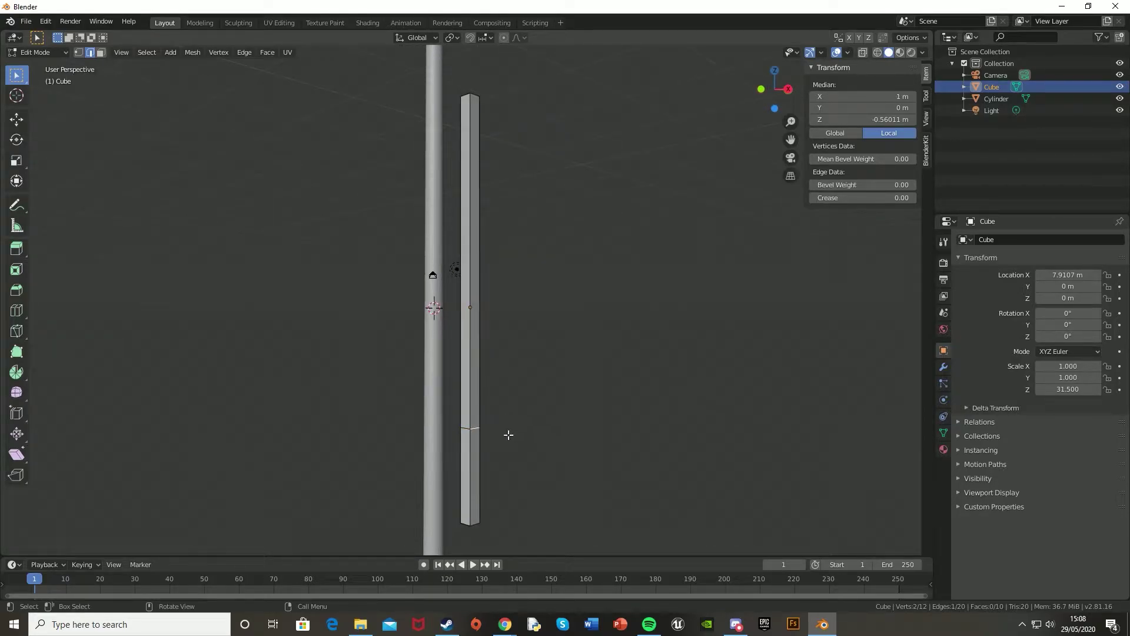
{"action": "key", "text": "KP_1"}
{"action": "key", "text": "g"}
{"action": "key", "text": "x"}
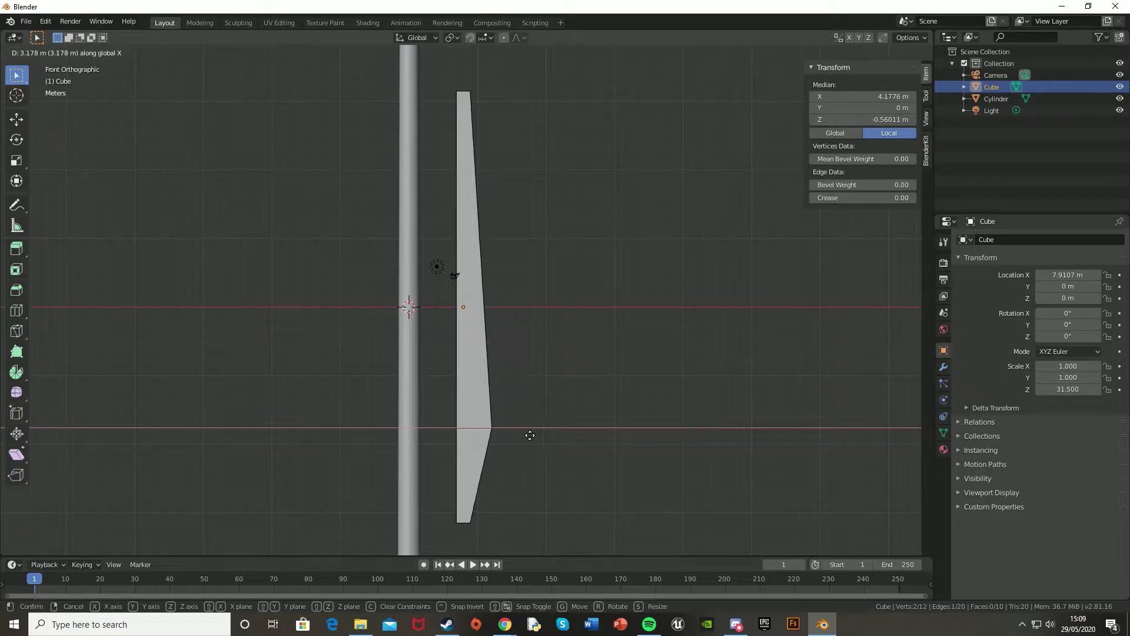
{"action": "left_click", "coordinate": [530, 435]}
- Add a second horizontal loop cut near the blade's upper end, slid to about 0.72 m local Z
{"action": "key", "text": "ctrl+r"}
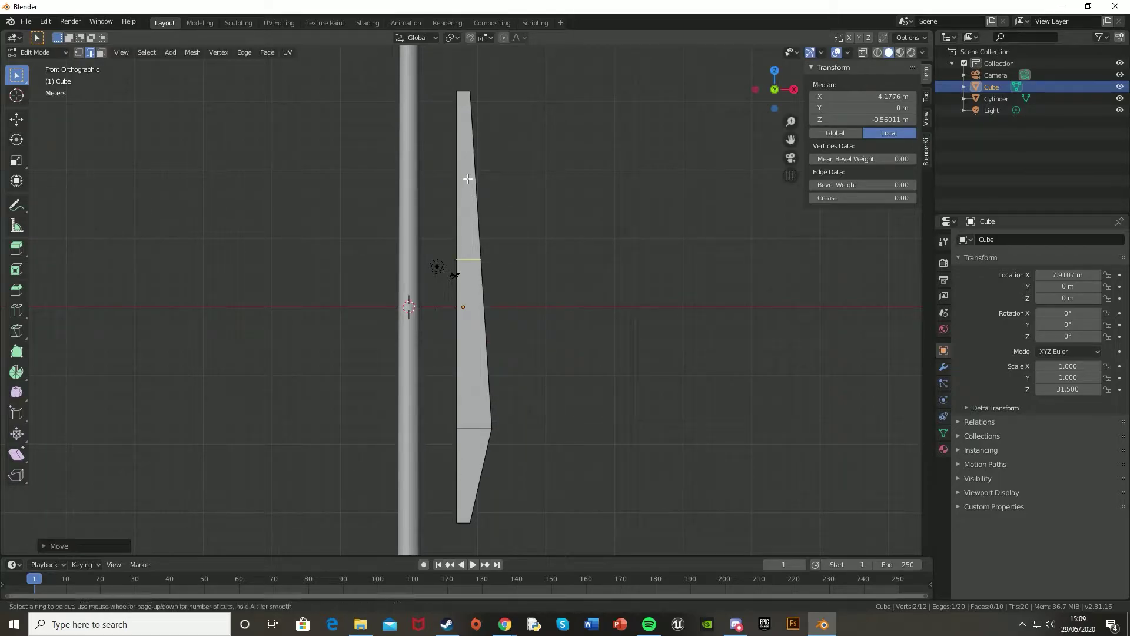
{"action": "left_click", "coordinate": [467, 244]}
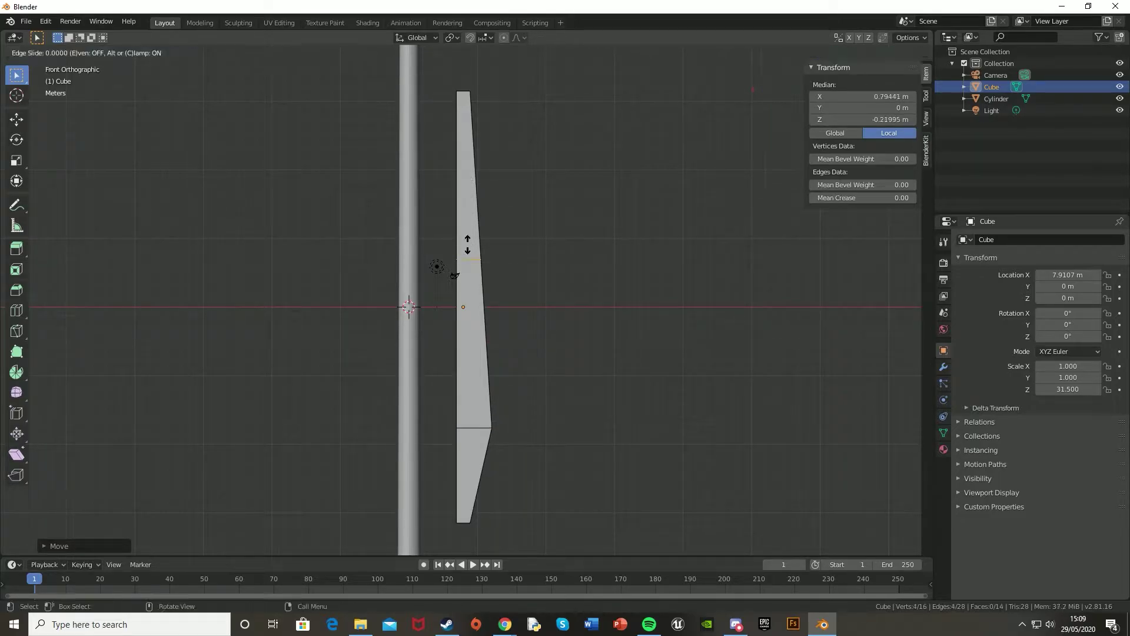
{"action": "left_click", "coordinate": [474, 137]}
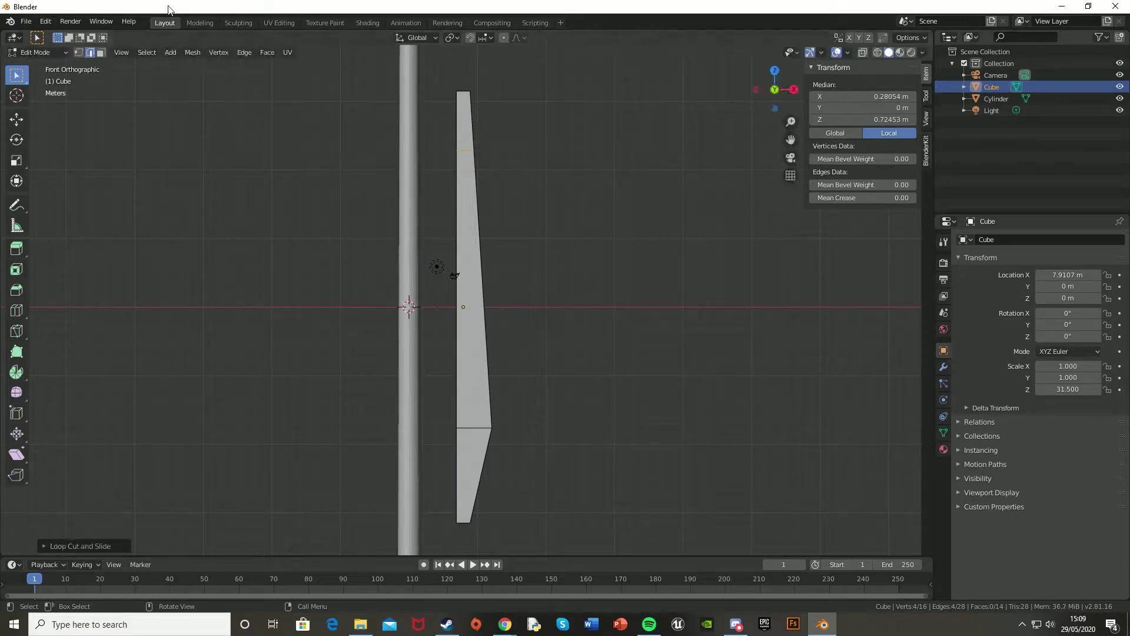
- Move the upper cut's outer edge outward along X to about 2.25 m and up to about 0.77 m local Z, then leave Edit Mode and deselect
{"action": "middle_click_drag", "start_coordinate": [505, 195], "coordinate": [457, 228]}
{"action": "left_click", "coordinate": [482, 145]}
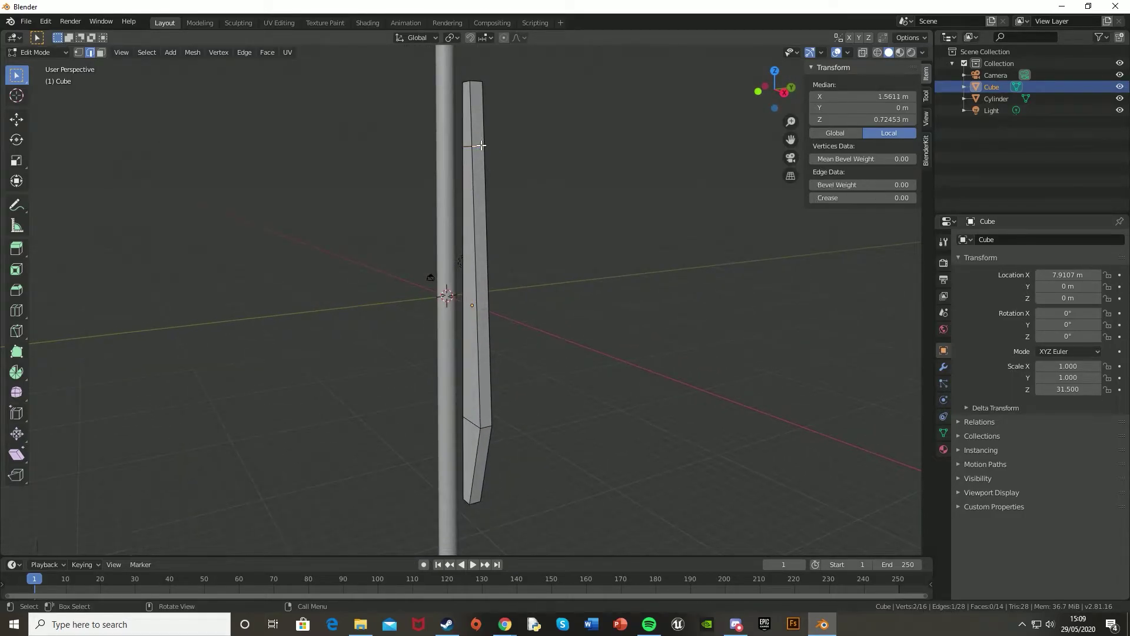
{"action": "key", "text": "KP_1"}
{"action": "key", "text": "g"}
{"action": "key", "text": "x"}
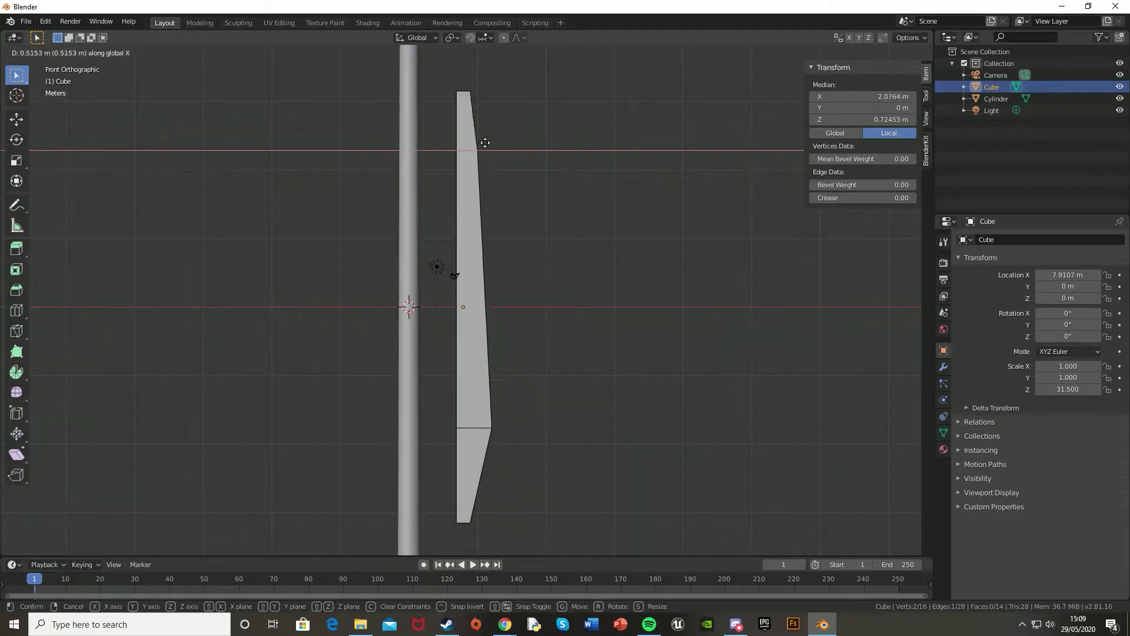
{"action": "left_click", "coordinate": [486, 143]}
{"action": "key", "text": "g"}
{"action": "key", "text": "z"}
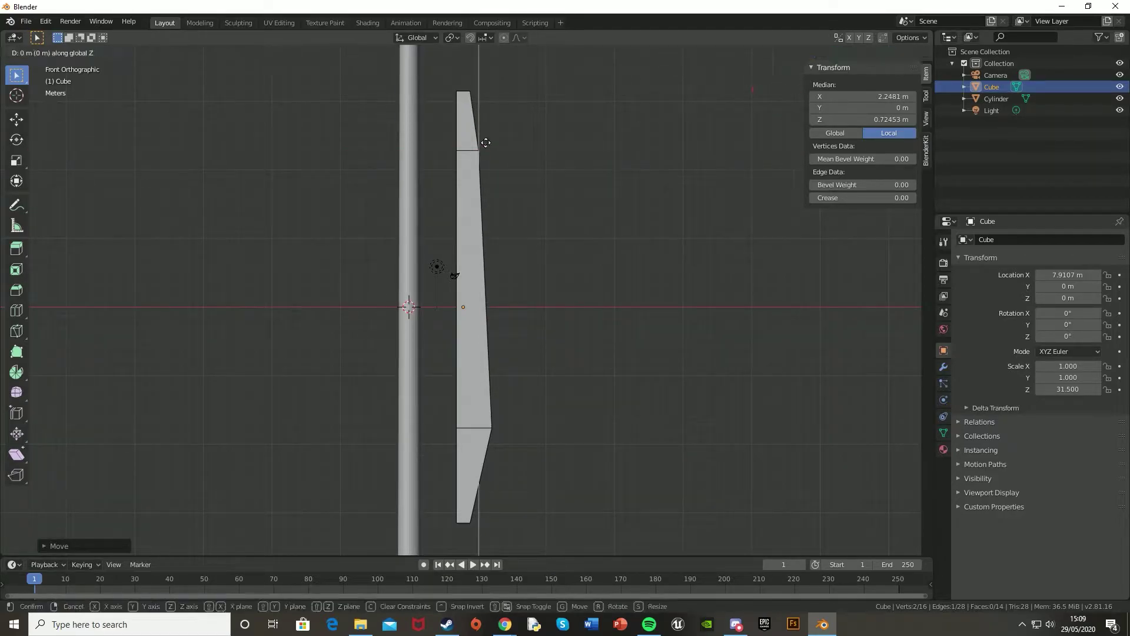
{"action": "left_click", "coordinate": [487, 132]}
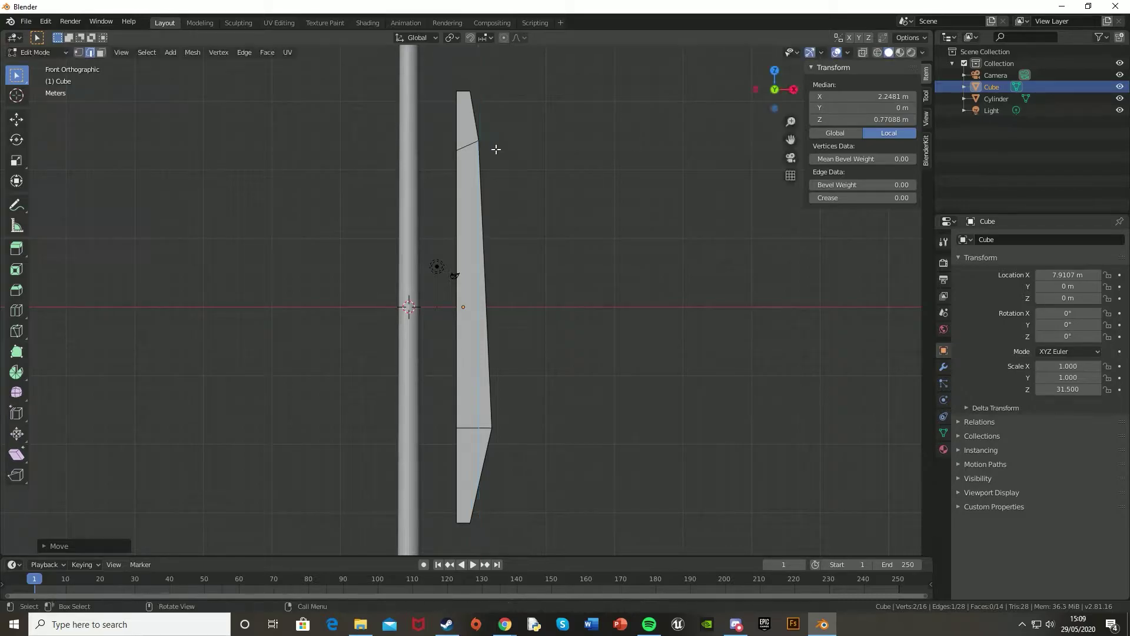
{"action": "key", "text": "Tab"}
{"action": "left_click", "coordinate": [544, 323]}
{"action": "scroll", "coordinate": [544, 322], "scroll_direction": "down", "scroll_amount": 2}
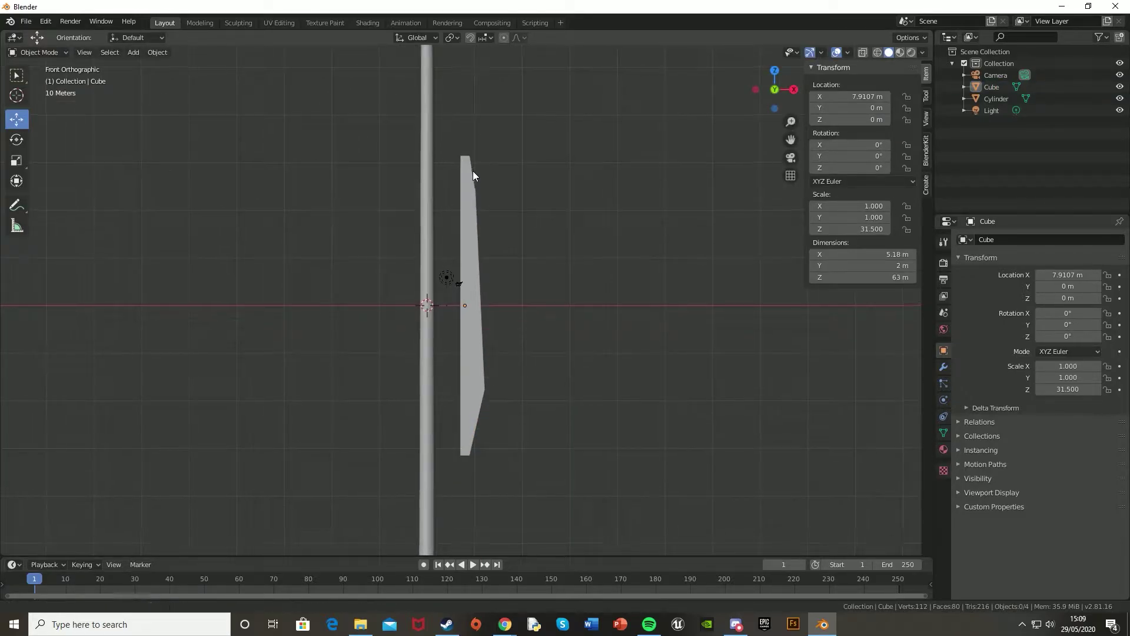
- Select the blade's top face in face select mode, extrude it slightly upward to about 1.015 m local Z and scale it down
{"action": "scroll", "coordinate": [471, 177], "scroll_direction": "up", "scroll_amount": 5}
{"action": "middle_click_drag", "start_coordinate": [491, 286], "coordinate": [520, 189]}
{"action": "left_click", "coordinate": [500, 153]}
{"action": "key", "text": "Tab"}
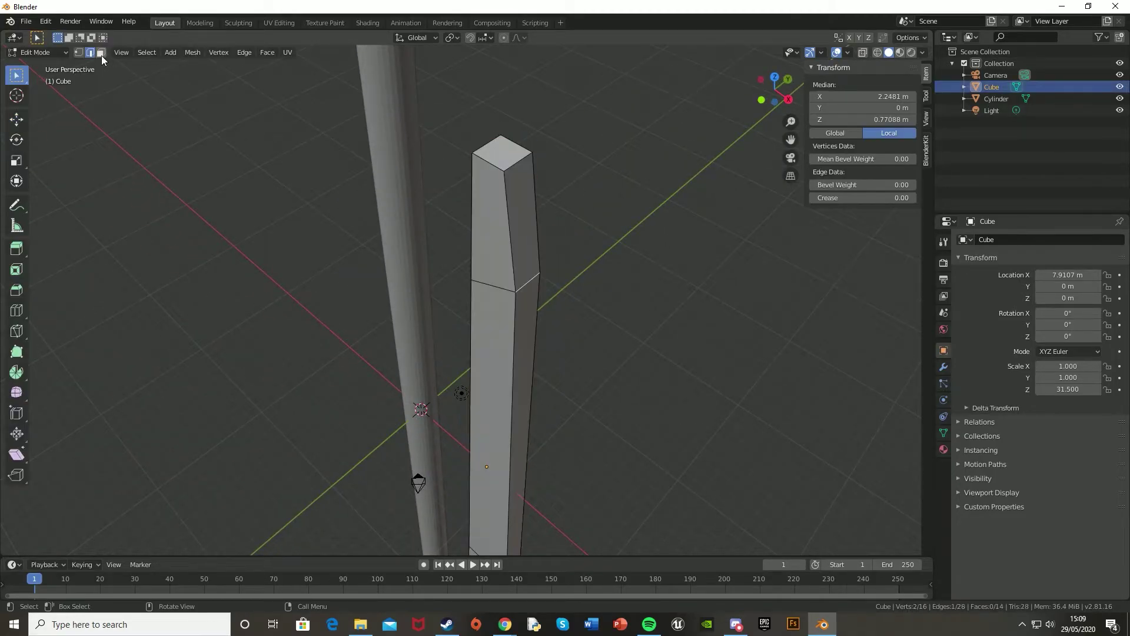
{"action": "left_click", "coordinate": [101, 53]}
{"action": "left_click", "coordinate": [501, 147]}
{"action": "key", "text": "e"}
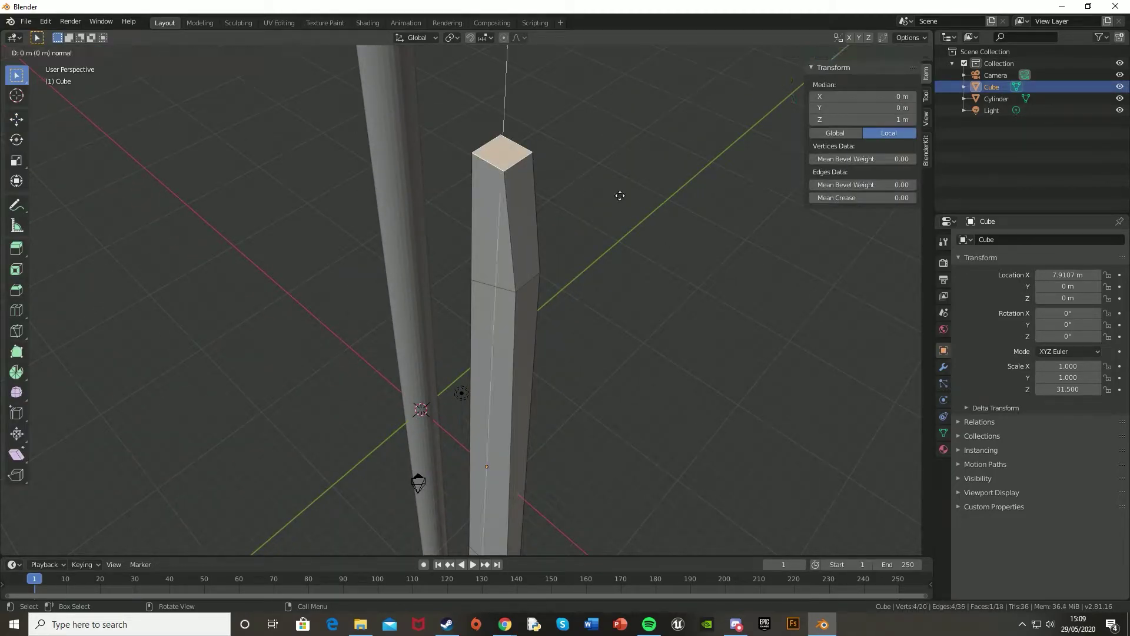
{"action": "left_click", "coordinate": [627, 182]}
{"action": "key", "text": "s"}
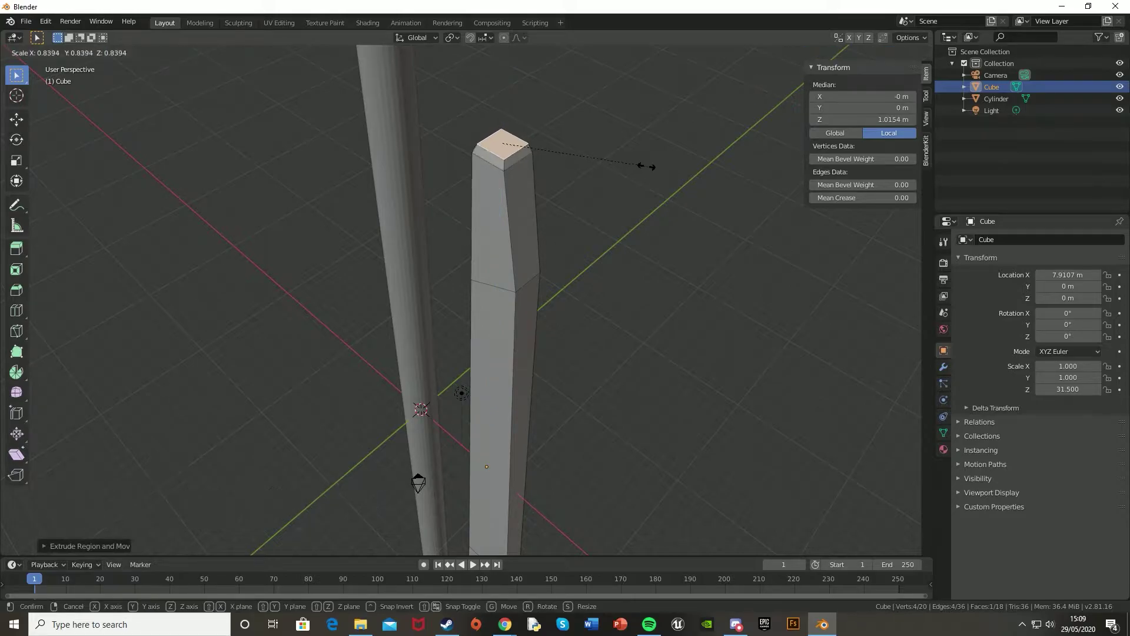
- Extrude the reduced top face another 0.29 m or so and scale it down to a near-pointed tip
{"action": "key", "text": "e"}
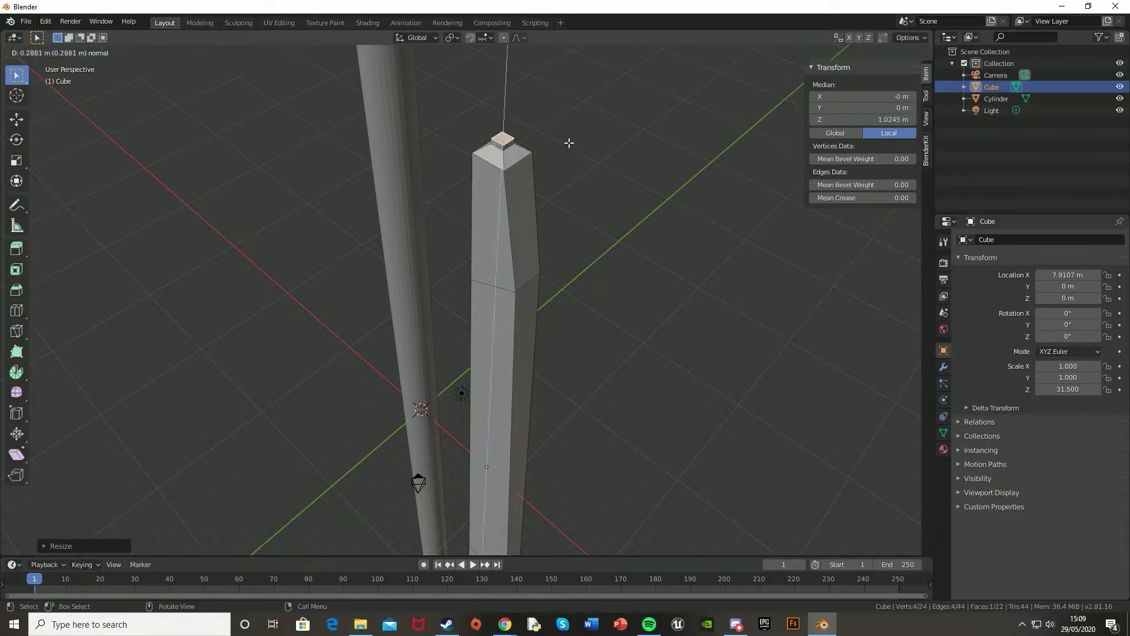
{"action": "left_click", "coordinate": [565, 142]}
{"action": "key", "text": "s"}
{"action": "left_click", "coordinate": [522, 137]}
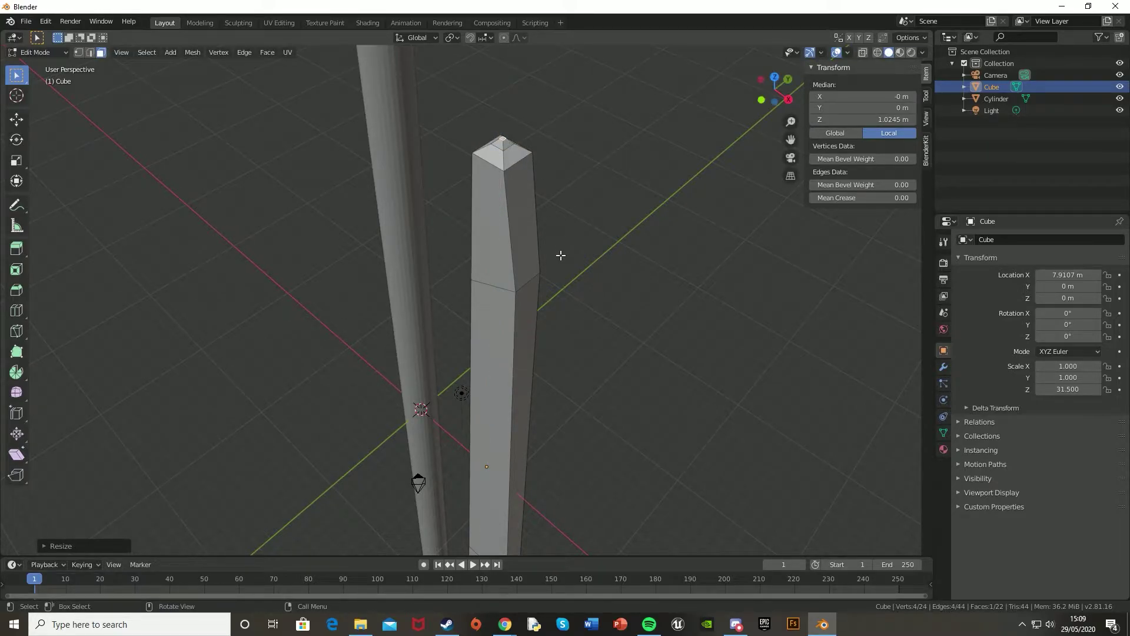
- Return to Object Mode in front view and raise the blade along Z to about 99.8 m, just above the cylinder's top
{"action": "key", "text": "KP_1"}
{"action": "key", "text": "Tab"}
{"action": "scroll", "coordinate": [539, 293], "scroll_direction": "down", "scroll_amount": 3}
{"action": "scroll", "coordinate": [471, 313], "scroll_direction": "up", "scroll_amount": 2}
{"action": "scroll", "coordinate": [461, 355], "scroll_direction": "down", "scroll_amount": 2}
{"action": "key", "text": "g"}
{"action": "key", "text": "z"}
{"action": "left_click_drag", "start_coordinate": [462, 122], "coordinate": [462, 87]}
{"action": "middle_click_drag", "start_coordinate": [458, 166], "coordinate": [470, 260], "text": "shift"}
{"action": "left_click_drag", "start_coordinate": [469, 202], "coordinate": [477, 131]}
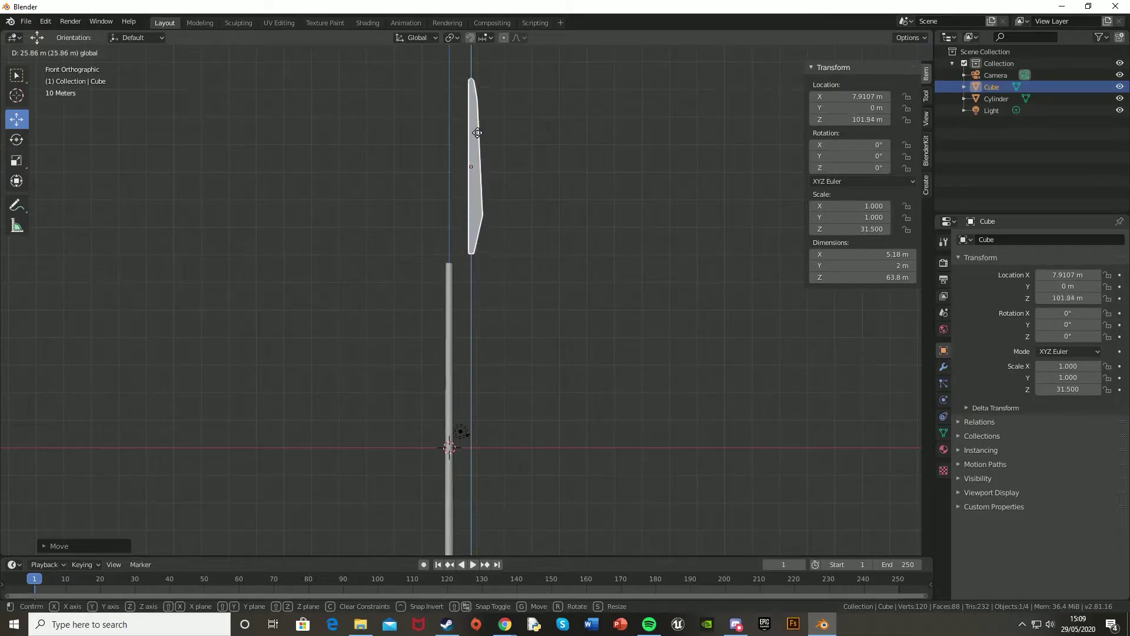
{"action": "left_click", "coordinate": [478, 137]}
- Move the blade along X to about -0.38 m so it sits roughly over the cylinder
{"action": "scroll", "coordinate": [446, 241], "scroll_direction": "up", "scroll_amount": 3}
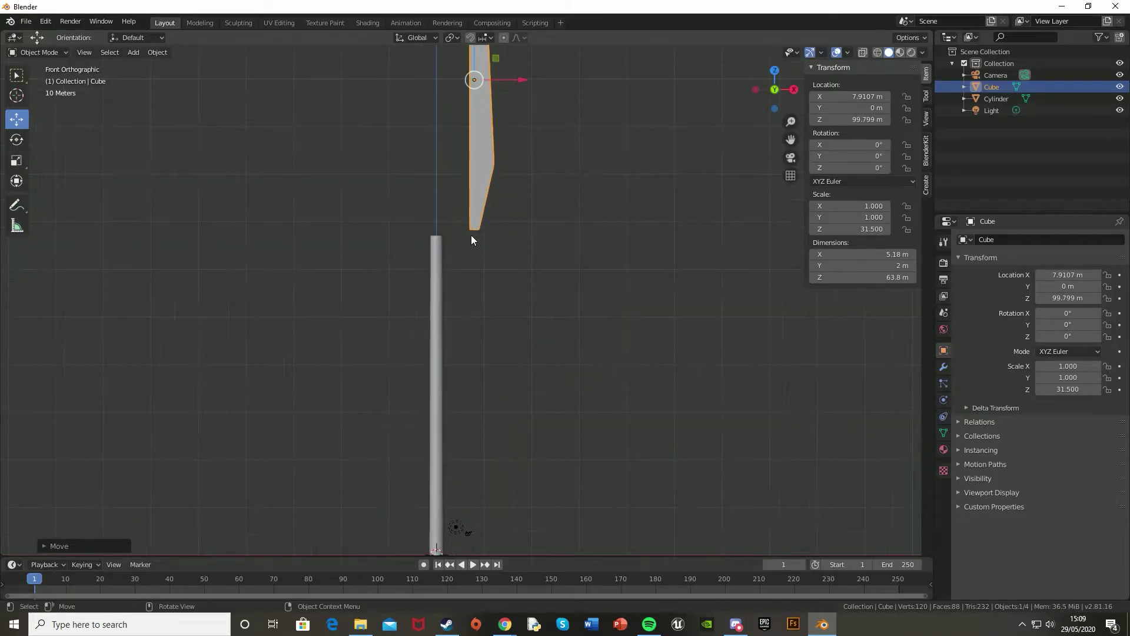
{"action": "middle_click_drag", "start_coordinate": [512, 162], "coordinate": [563, 303], "text": "shift"}
{"action": "left_click_drag", "start_coordinate": [568, 219], "coordinate": [529, 219]}
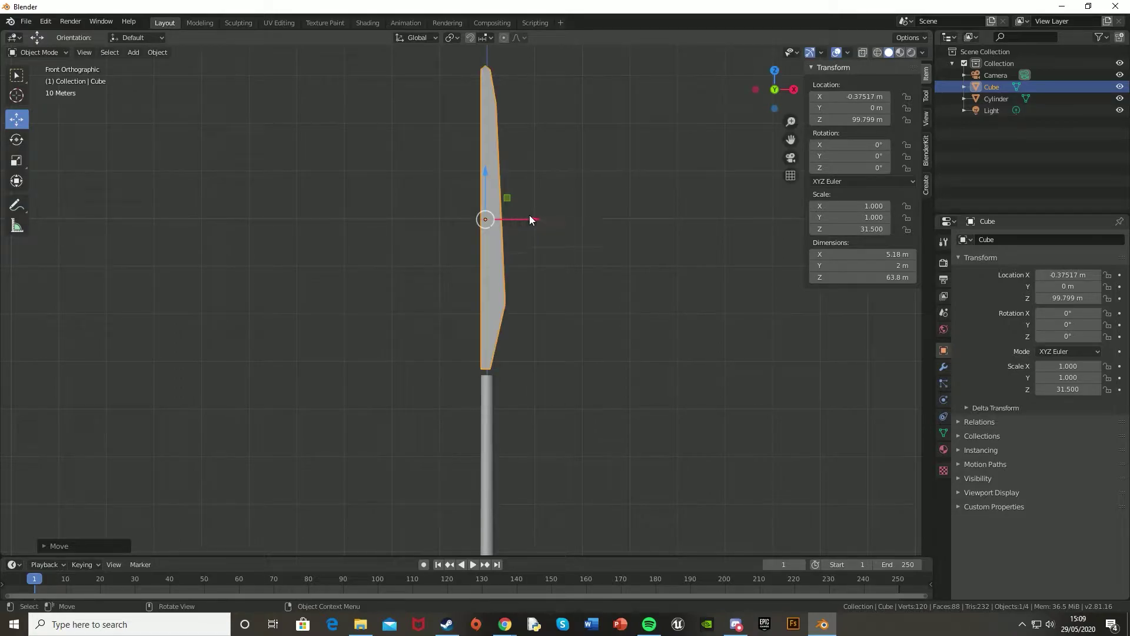
- Frame the gap between blade and cylinder closely and nudge the blade about 0.37 m along X towards the cylinder's centre axis
{"action": "scroll", "coordinate": [443, 367], "scroll_direction": "up", "scroll_amount": 5}
{"action": "middle_click_drag", "start_coordinate": [443, 367], "coordinate": [358, 346], "text": "shift"}
{"action": "middle_click_drag", "start_coordinate": [432, 430], "coordinate": [443, 283], "text": "shift"}
{"action": "scroll", "coordinate": [408, 401], "scroll_direction": "up", "scroll_amount": 10}
{"action": "middle_click_drag", "start_coordinate": [378, 390], "coordinate": [661, 242], "text": "shift"}
{"action": "scroll", "coordinate": [458, 339], "scroll_direction": "up", "scroll_amount": 2}
{"action": "middle_click_drag", "start_coordinate": [504, 250], "coordinate": [436, 302], "text": "shift"}
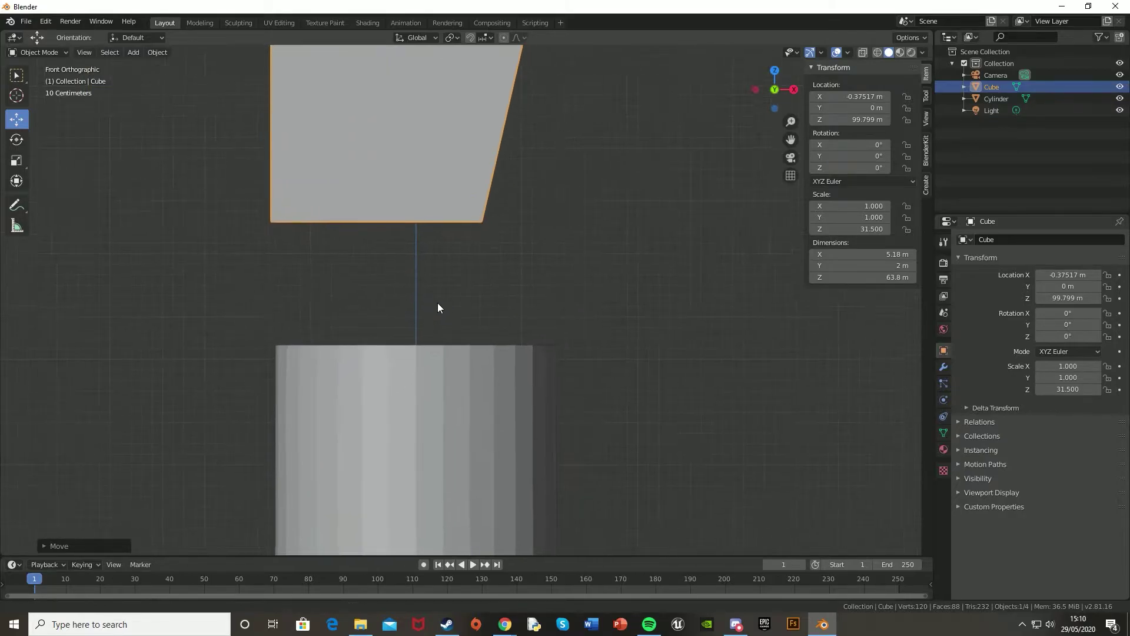
{"action": "key", "text": "g"}
{"action": "key", "text": "x"}
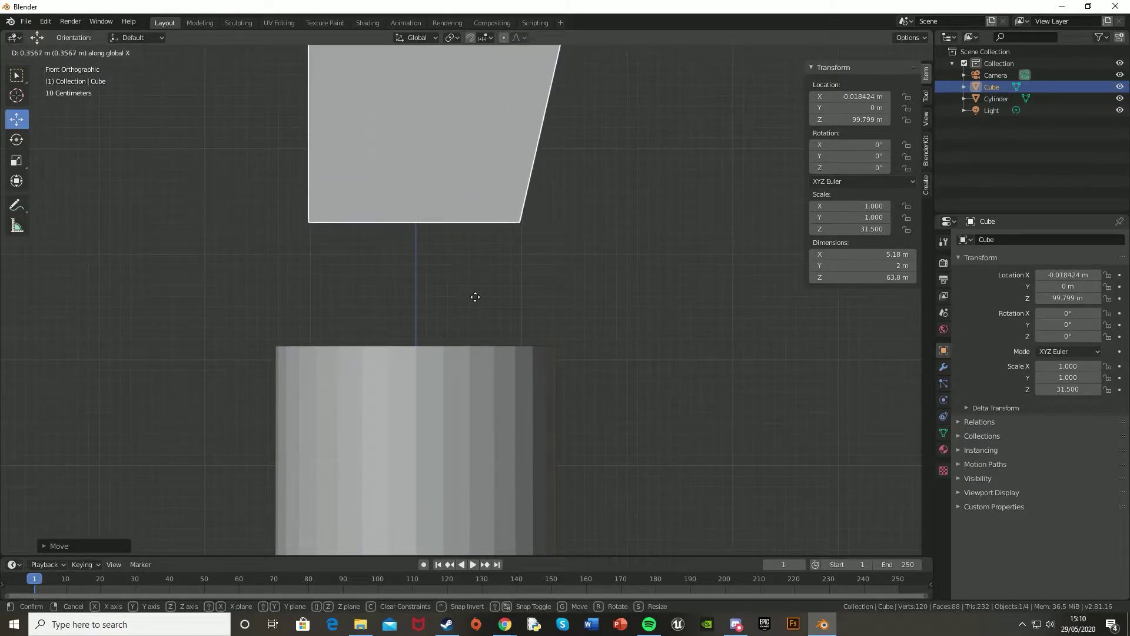
{"action": "left_click", "coordinate": [477, 299]}
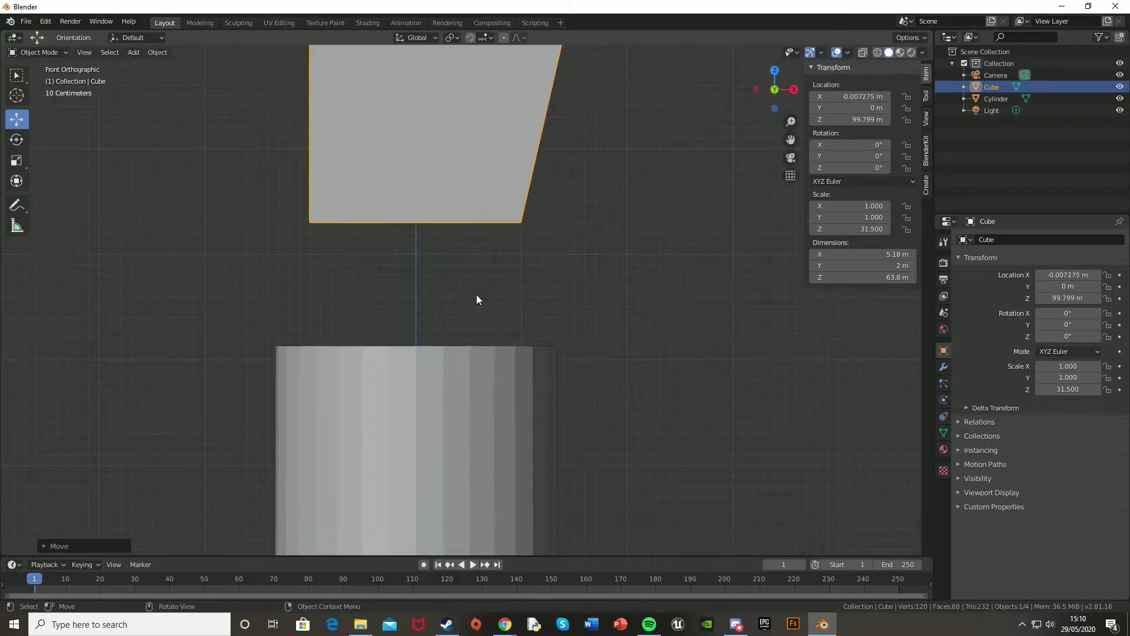
- Set the blade's X location to 0 m
{"action": "left_click", "coordinate": [852, 100]}
{"action": "type", "text": "0"}
{"action": "key", "text": "Return"}
{"action": "scroll", "coordinate": [574, 301], "scroll_direction": "down", "scroll_amount": 5}
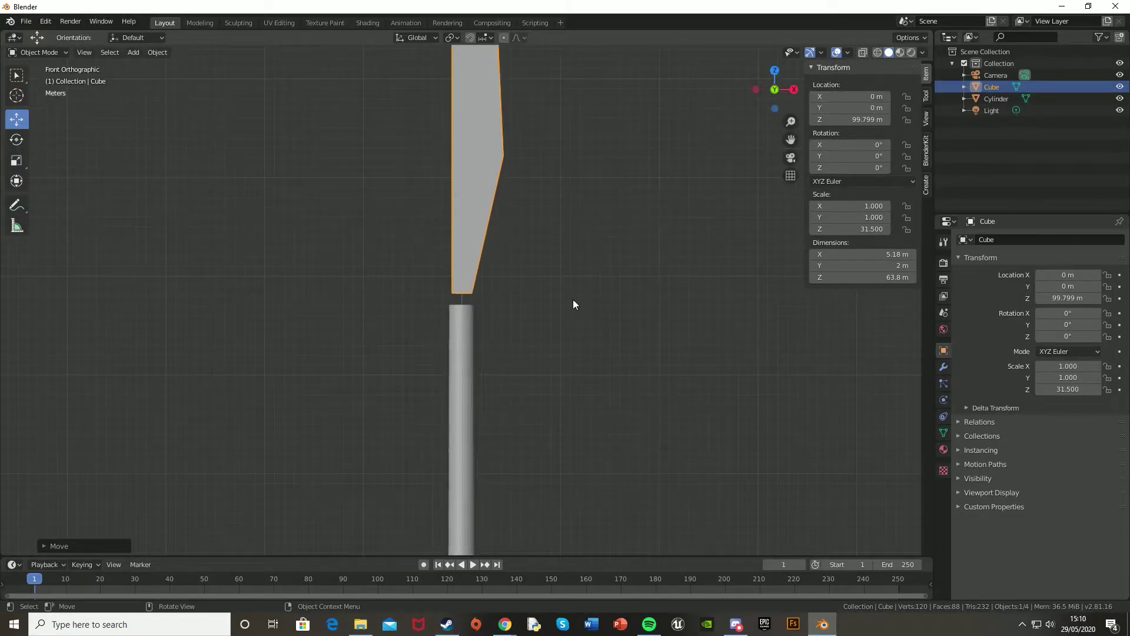
- Add a new cube mesh and raise it along Z to about 67.5 m, at the tower's top end
{"action": "left_click", "coordinate": [458, 349]}
{"action": "scroll", "coordinate": [577, 332], "scroll_direction": "down", "scroll_amount": 2}
{"action": "left_click", "coordinate": [550, 331]}
{"action": "scroll", "coordinate": [550, 331], "scroll_direction": "down", "scroll_amount": 4}
{"action": "mouse_move", "coordinate": [549, 331]}
{"action": "middle_mouse_down", "text": "shift"}
{"action": "mouse_move", "coordinate": [532, 199]}
{"action": "mouse_move", "coordinate": [570, 337]}
{"action": "mouse_move", "coordinate": [531, 320]}
{"action": "middle_mouse_up", "text": "shift"}
{"action": "scroll", "coordinate": [471, 314], "scroll_direction": "up", "scroll_amount": 3}
{"action": "key", "text": "shift+a"}
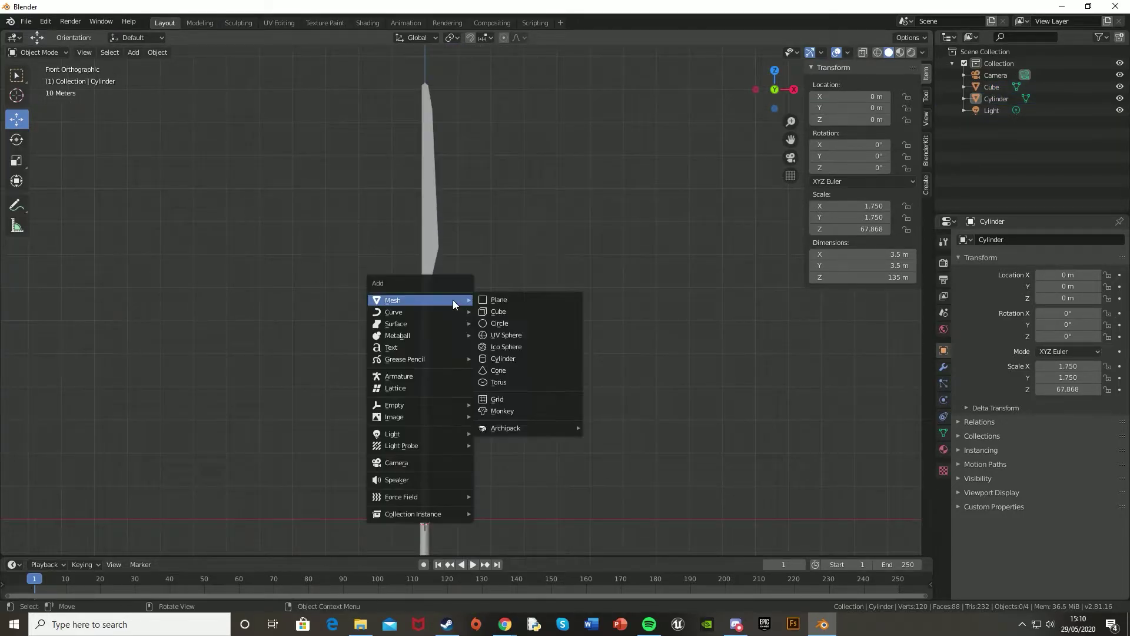
{"action": "left_click", "coordinate": [513, 307]}
{"action": "left_click_drag", "start_coordinate": [426, 478], "coordinate": [439, 258]}
{"action": "key", "text": "KP_Decimal"}
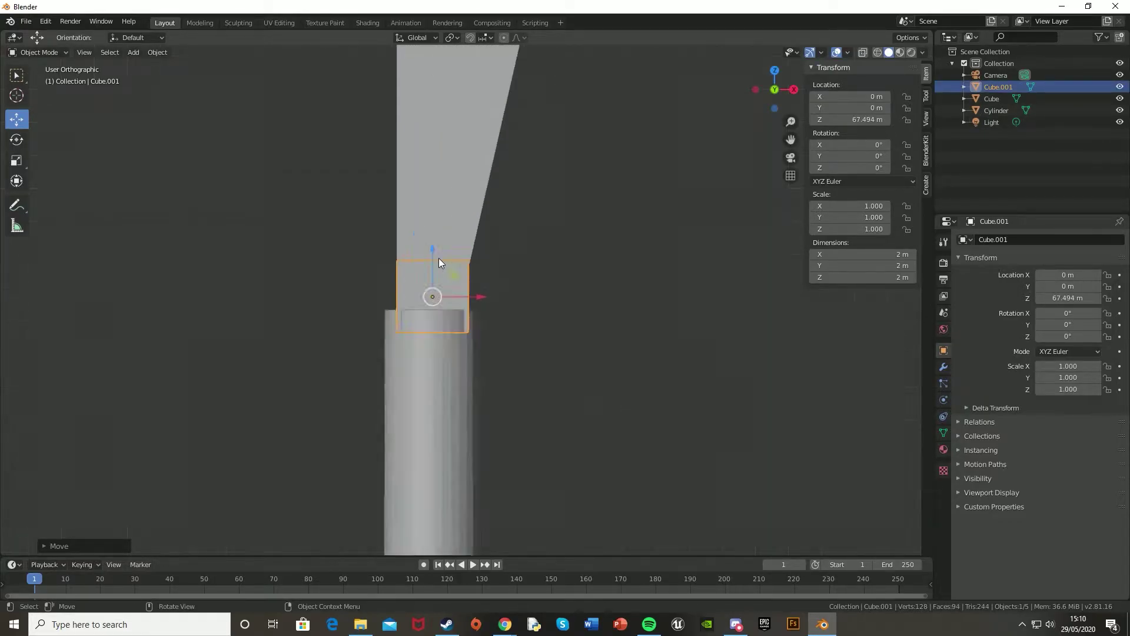
- Raise the blade along Z to about 106.35 m, leaving a gap above the tower
{"action": "scroll", "coordinate": [477, 259], "scroll_direction": "down", "scroll_amount": 8}
{"action": "left_click", "coordinate": [468, 216]}
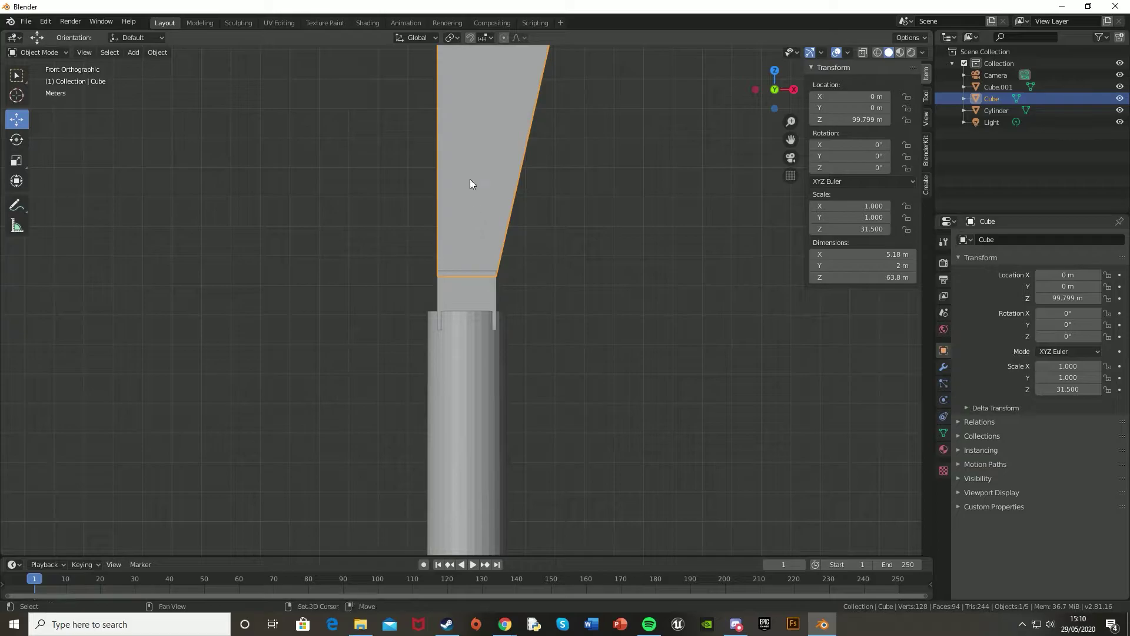
{"action": "key", "text": "g"}
{"action": "key", "text": "z"}
{"action": "left_click", "coordinate": [477, 496]}
- Raise the small cube along Z to about 68.4 m, at the top of the tower
{"action": "left_click", "coordinate": [465, 312]}
{"action": "scroll", "coordinate": [468, 317], "scroll_direction": "up", "scroll_amount": 3}
{"action": "key", "text": "g"}
{"action": "key", "text": "z"}
{"action": "left_click", "coordinate": [475, 241]}
- Scale the small cube up and set its X, Y and Z dimensions to 4 m each
{"action": "scroll", "coordinate": [476, 330], "scroll_direction": "down", "scroll_amount": 15}
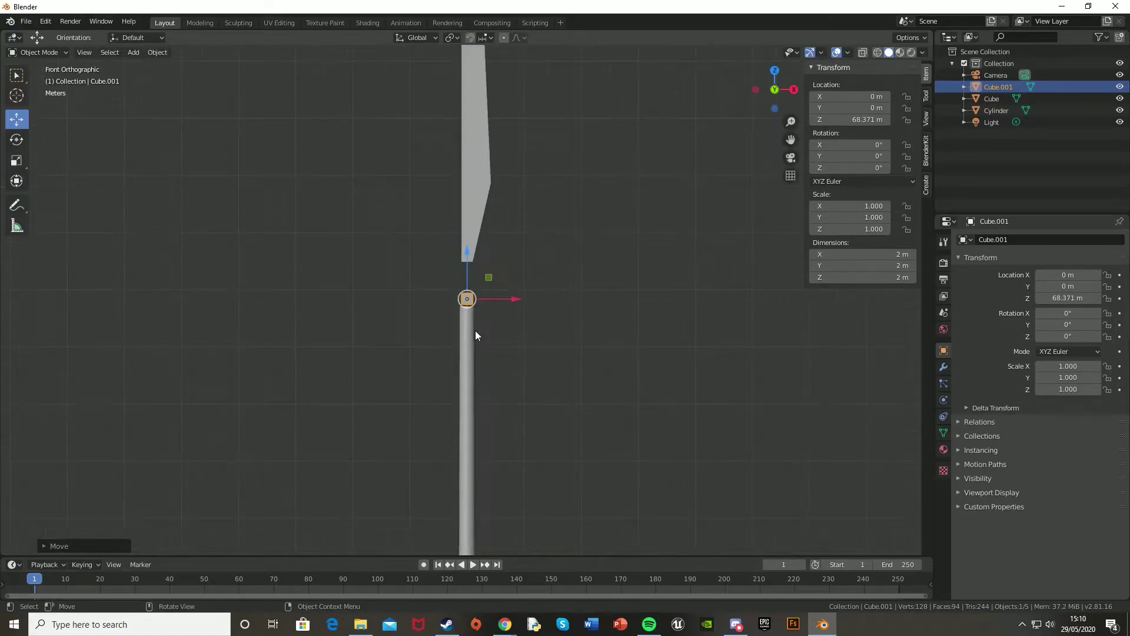
{"action": "scroll", "coordinate": [462, 261], "scroll_direction": "up", "scroll_amount": 2}
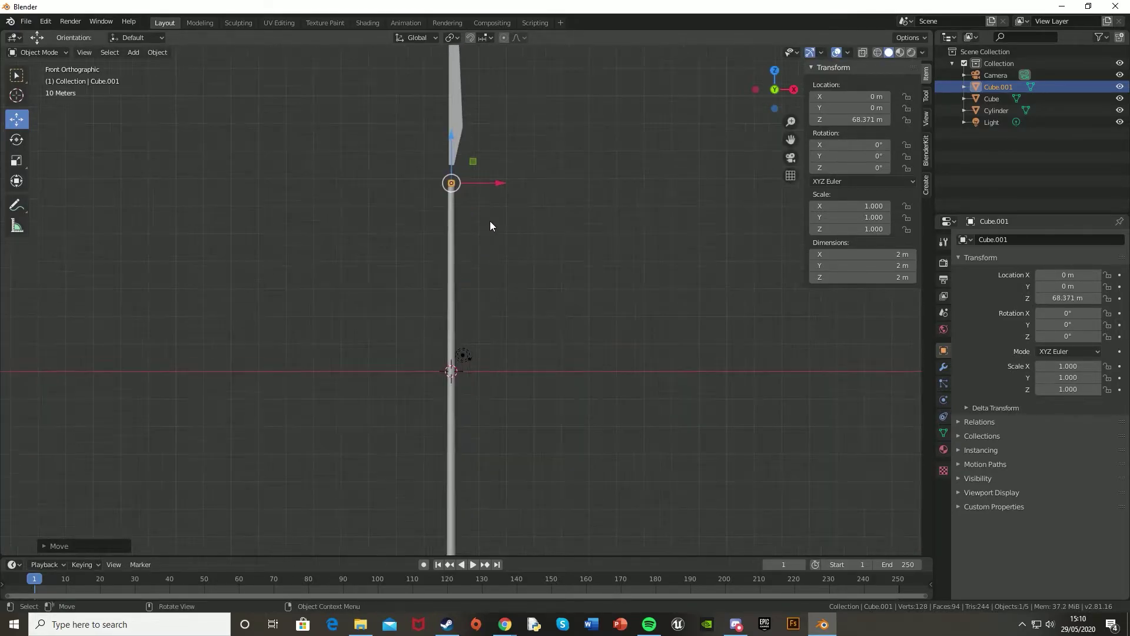
{"action": "key", "text": "s"}
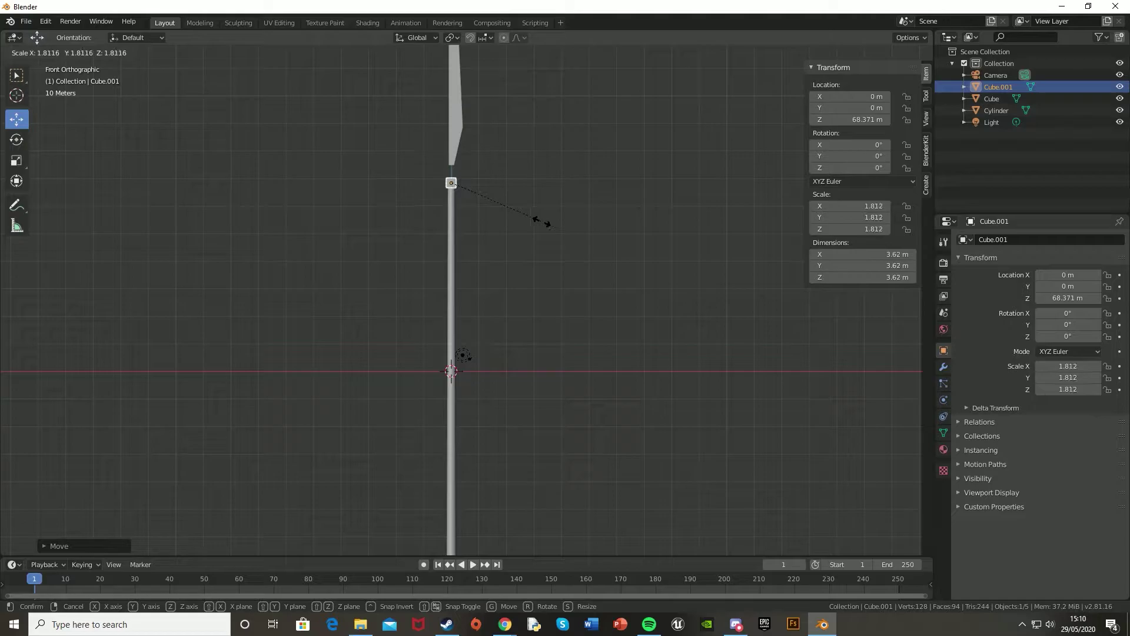
{"action": "left_click", "coordinate": [550, 220]}
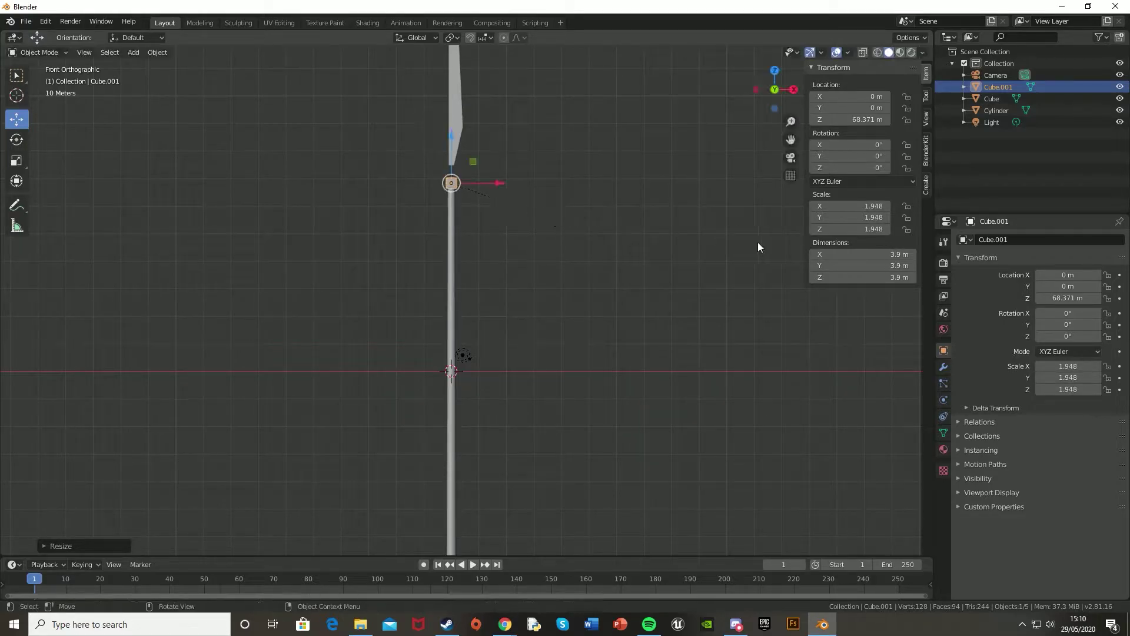
{"action": "left_click_drag", "start_coordinate": [874, 253], "coordinate": [875, 277]}
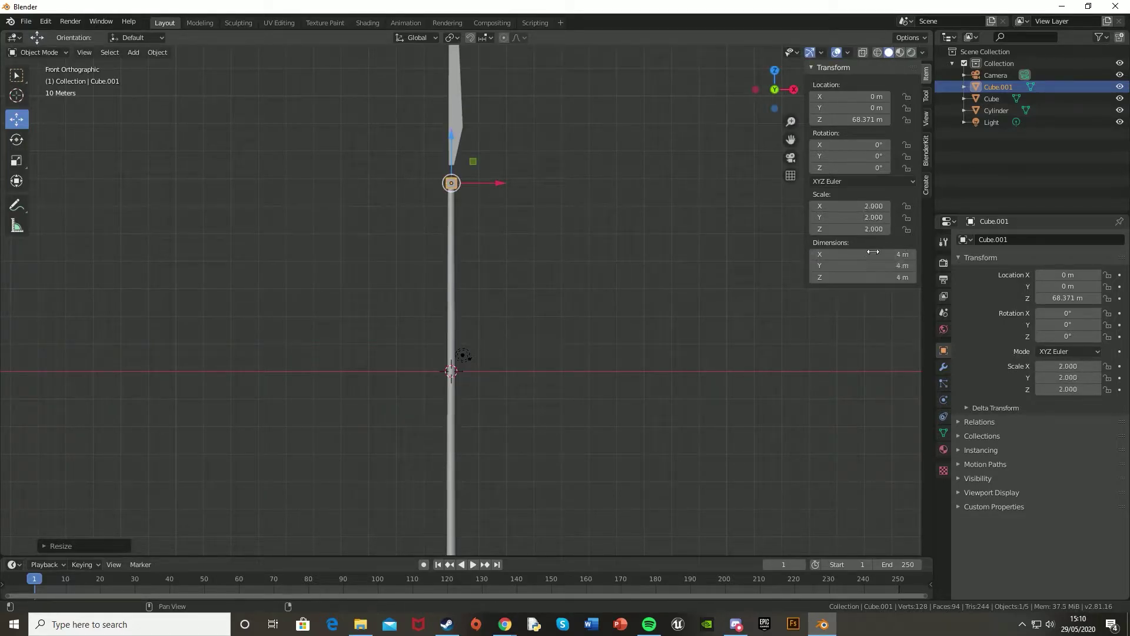
- Move the 4 m cube along Z to about 69.13 m so its underside rests on the tower's top
{"action": "scroll", "coordinate": [373, 180], "scroll_direction": "up", "scroll_amount": 3}
{"action": "scroll", "coordinate": [478, 223], "scroll_direction": "down", "scroll_amount": 2}
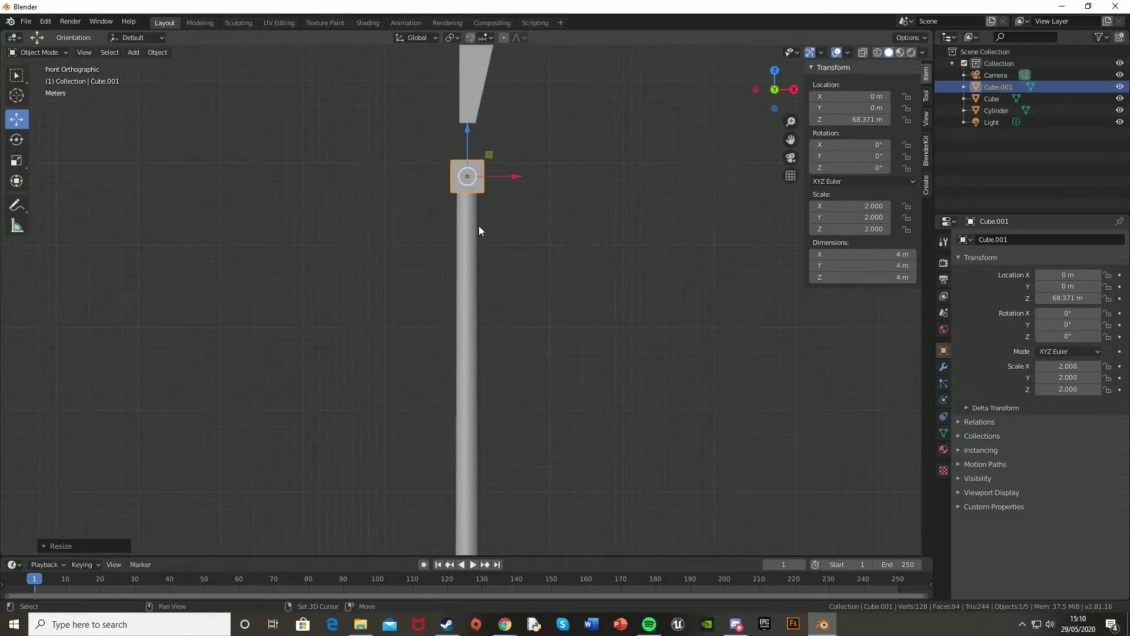
{"action": "scroll", "coordinate": [507, 223], "scroll_direction": "up", "scroll_amount": 3}
{"action": "middle_click_drag", "start_coordinate": [507, 222], "coordinate": [441, 424], "text": "shift"}
{"action": "scroll", "coordinate": [485, 348], "scroll_direction": "up", "scroll_amount": 8}
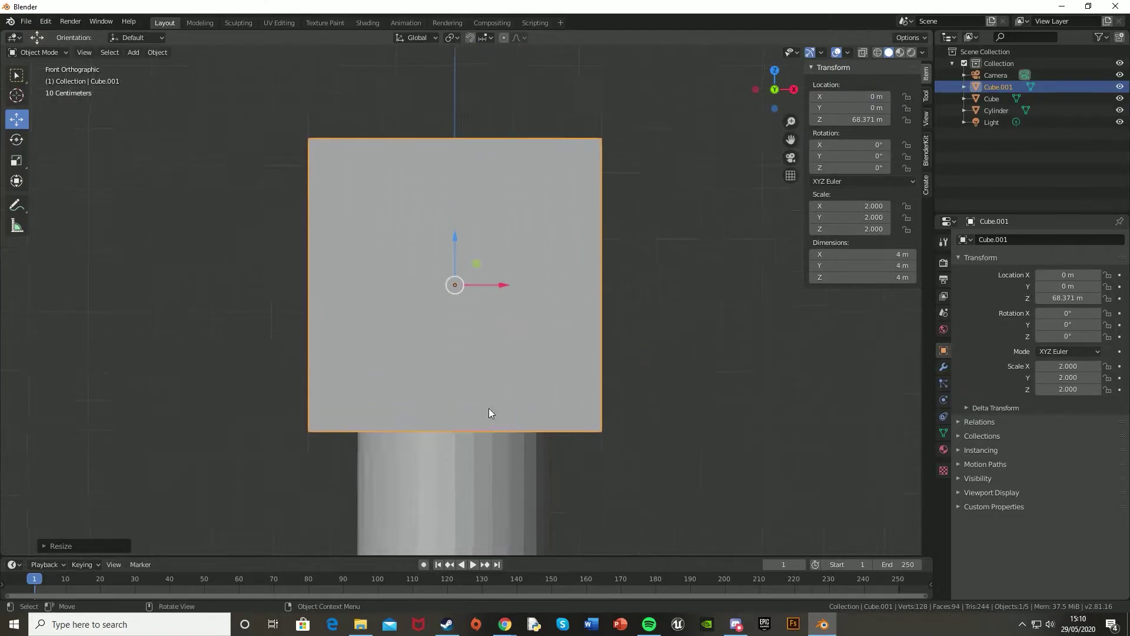
{"action": "key", "text": "g"}
{"action": "key", "text": "z"}
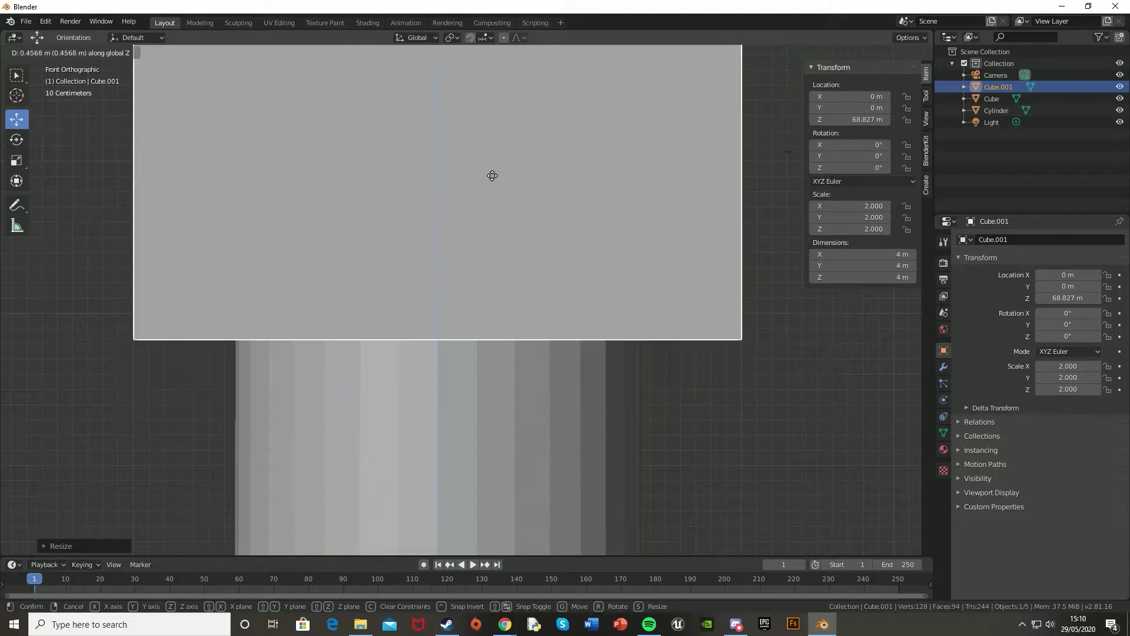
{"action": "left_click", "coordinate": [496, 132]}
{"action": "scroll", "coordinate": [572, 278], "scroll_direction": "up", "scroll_amount": 4}
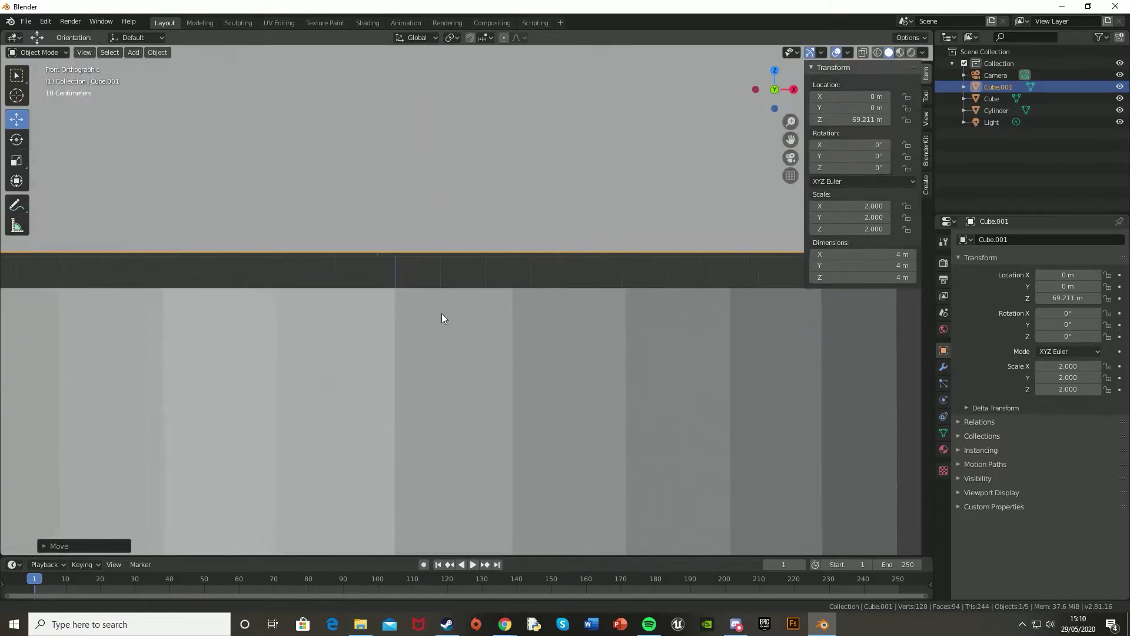
{"action": "key", "text": "g"}
{"action": "key", "text": "z"}
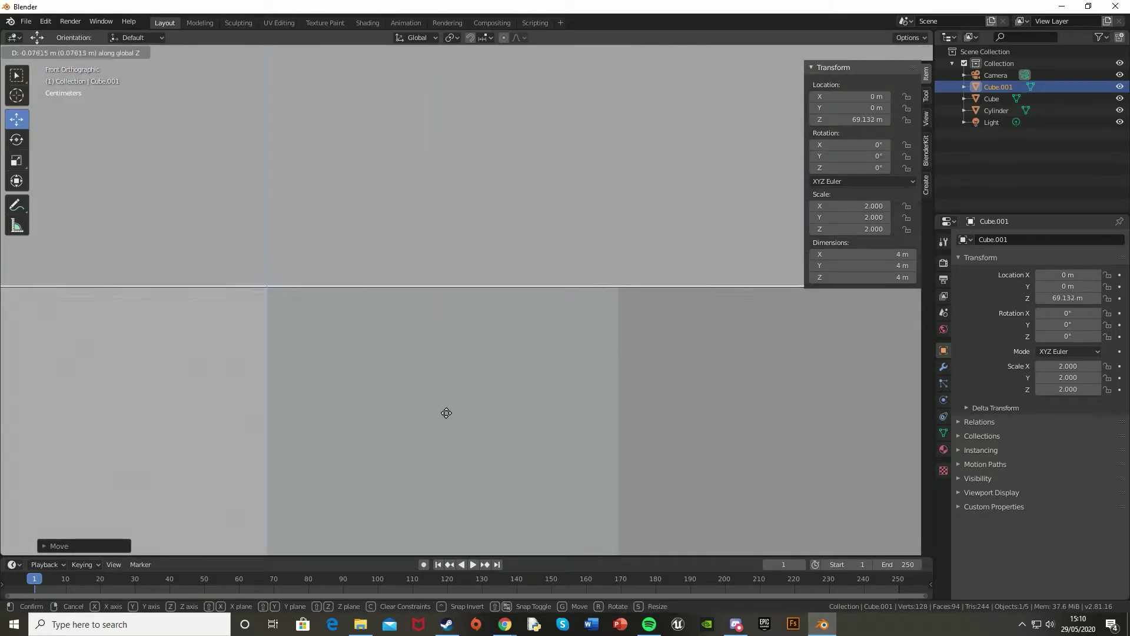
{"action": "left_click", "coordinate": [447, 417]}
- Add a Bevel modifier to the 4 m cube on top of the tower
{"action": "scroll", "coordinate": [449, 412], "scroll_direction": "down", "scroll_amount": 18}
{"action": "left_click", "coordinate": [591, 316]}
{"action": "middle_click_drag", "start_coordinate": [464, 221], "coordinate": [469, 265], "text": "shift"}
{"action": "middle_click_drag", "start_coordinate": [471, 267], "coordinate": [502, 269]}
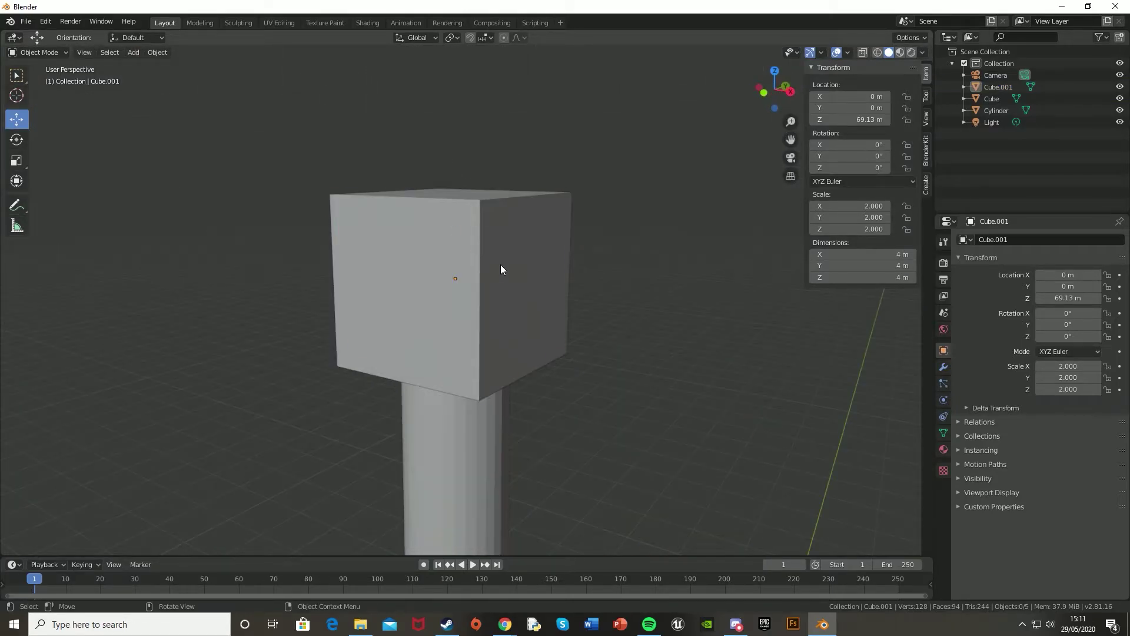
{"action": "left_click", "coordinate": [501, 270]}
{"action": "middle_click_drag", "start_coordinate": [469, 200], "coordinate": [507, 205]}
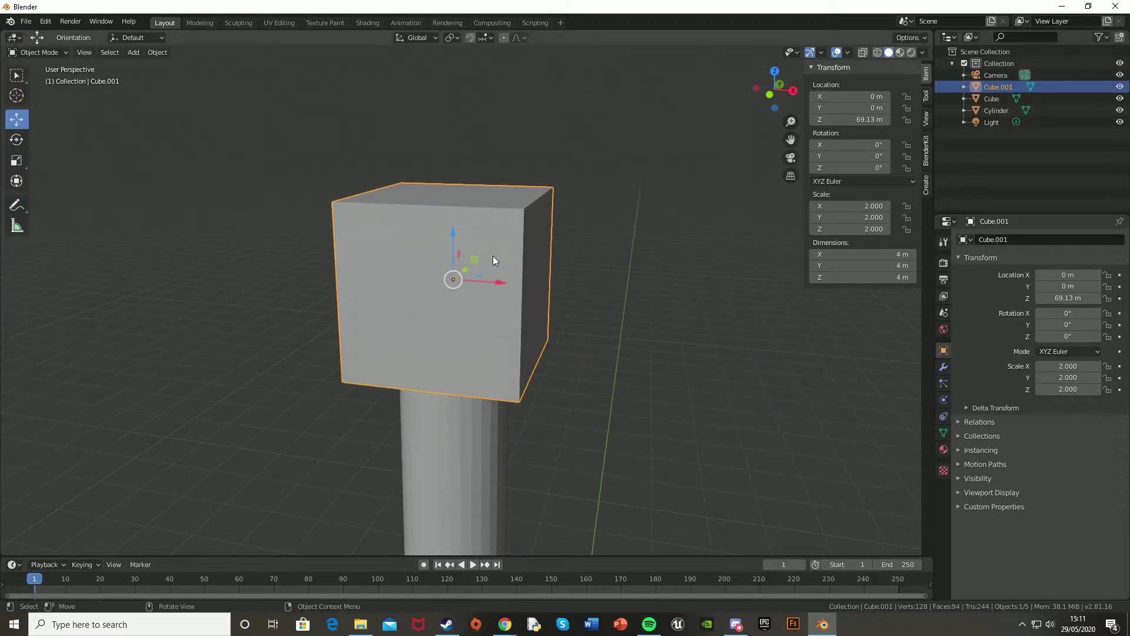
{"action": "left_click", "coordinate": [943, 366]}
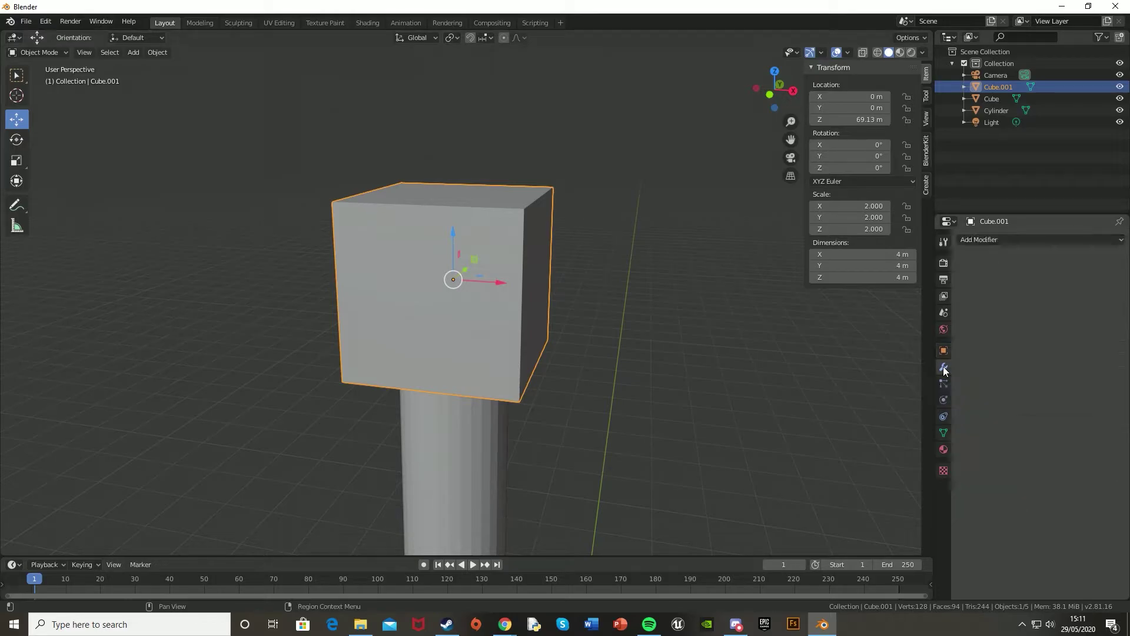
{"action": "left_click", "coordinate": [1016, 238]}
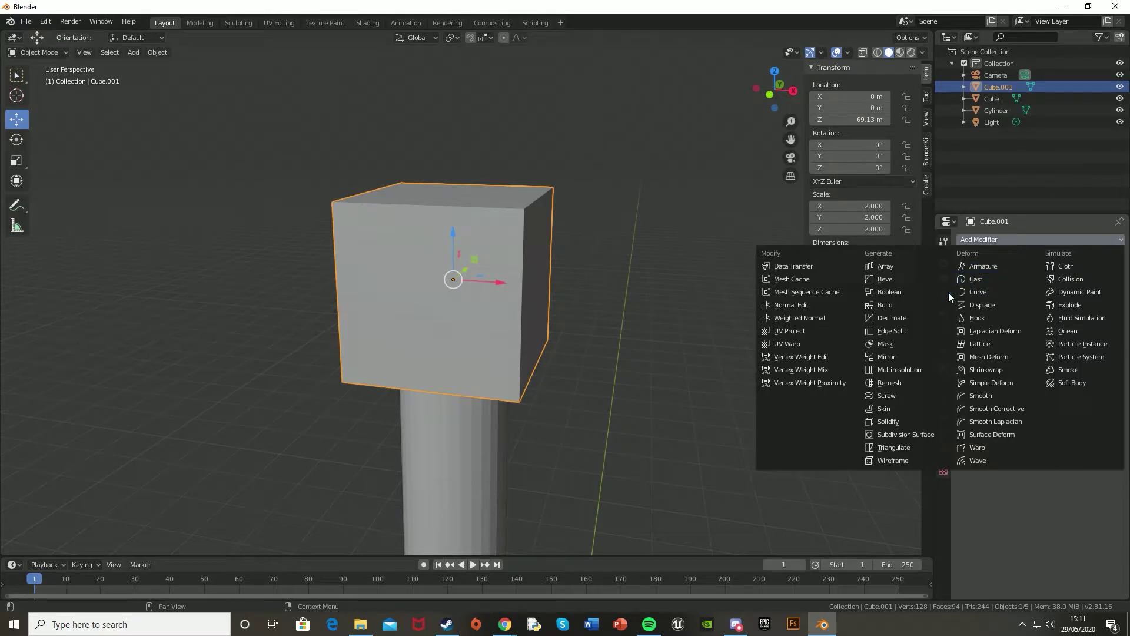
{"action": "left_click", "coordinate": [900, 281]}
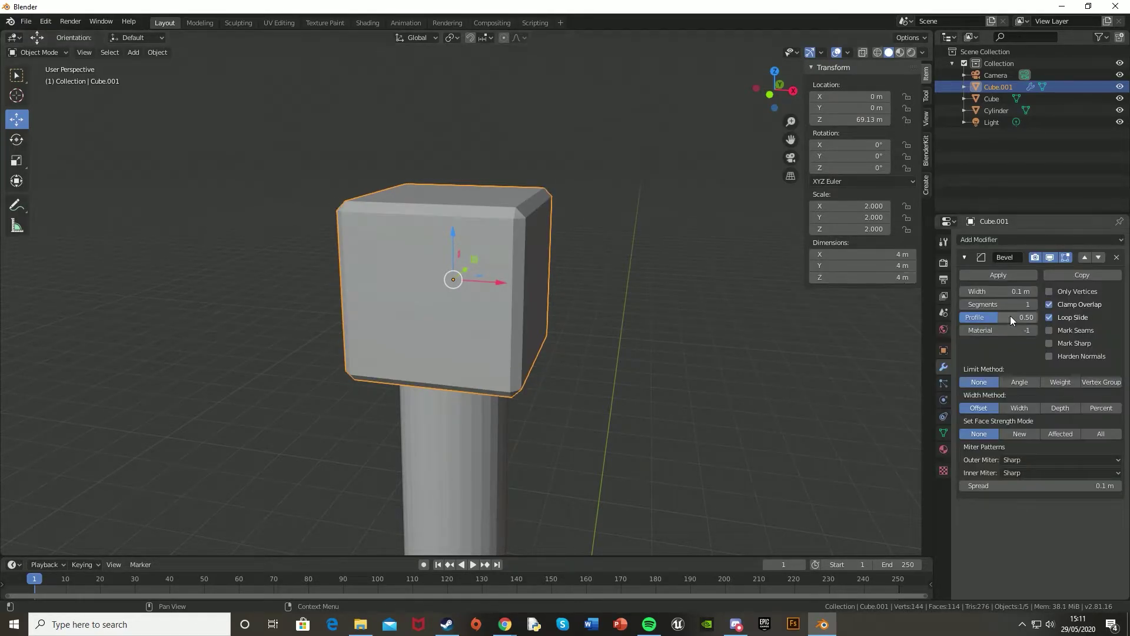
- Set the cube's Bevel modifier to 3 segments and a width of 0.55 m
{"action": "left_click_drag", "start_coordinate": [1001, 305], "coordinate": [1008, 306]}
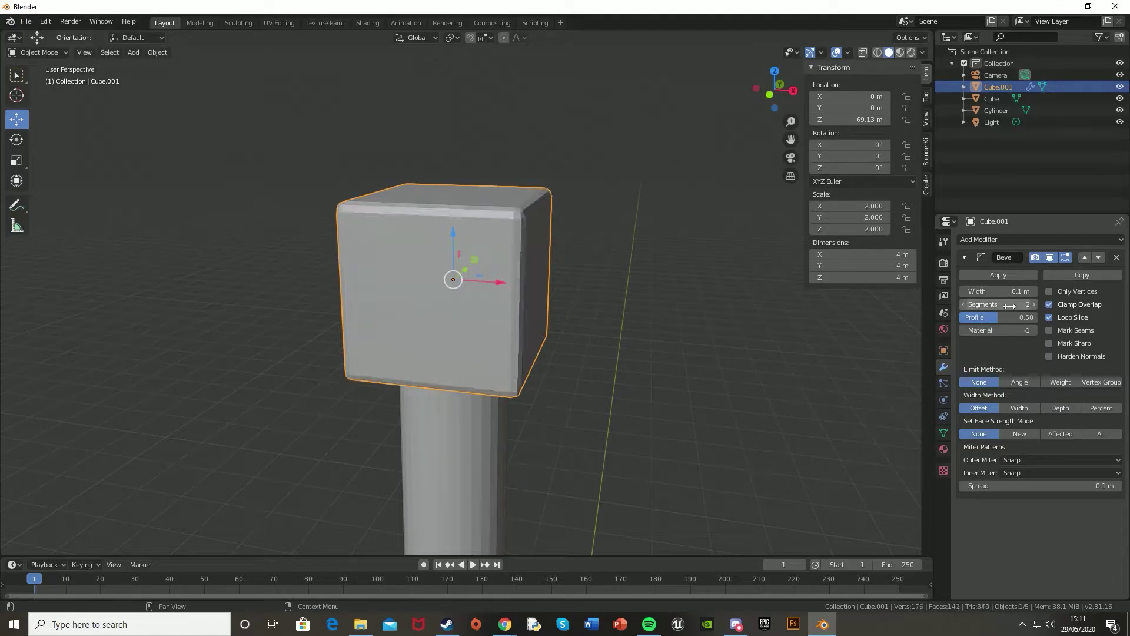
{"action": "key", "text": "Return"}
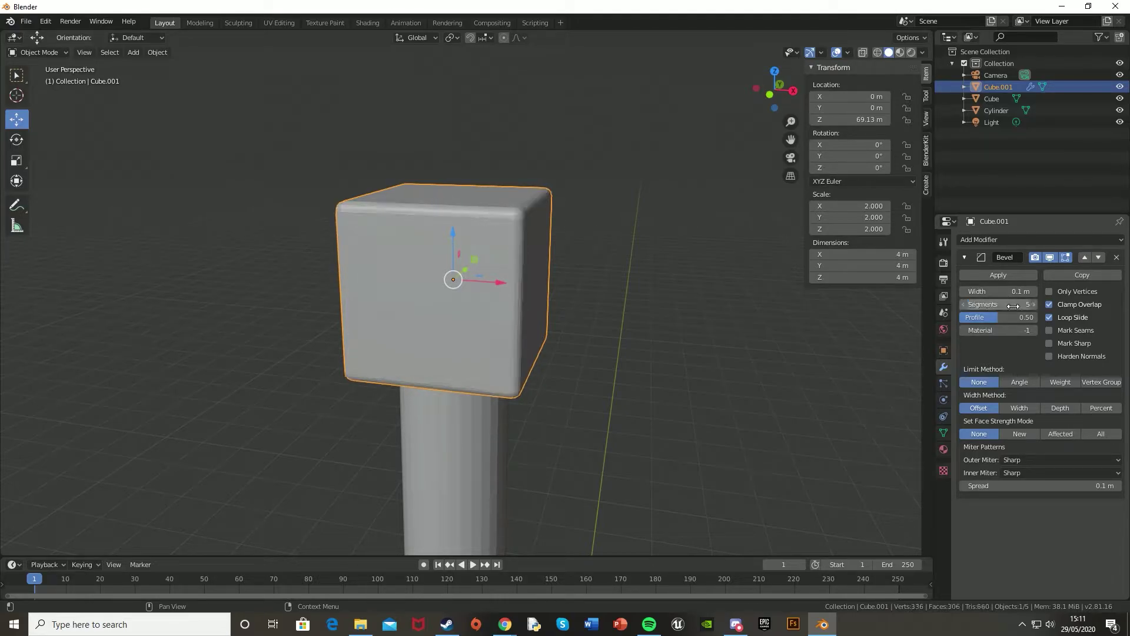
{"action": "key", "text": "Return"}
{"action": "left_click_drag", "start_coordinate": [1002, 297], "coordinate": [1027, 296]}
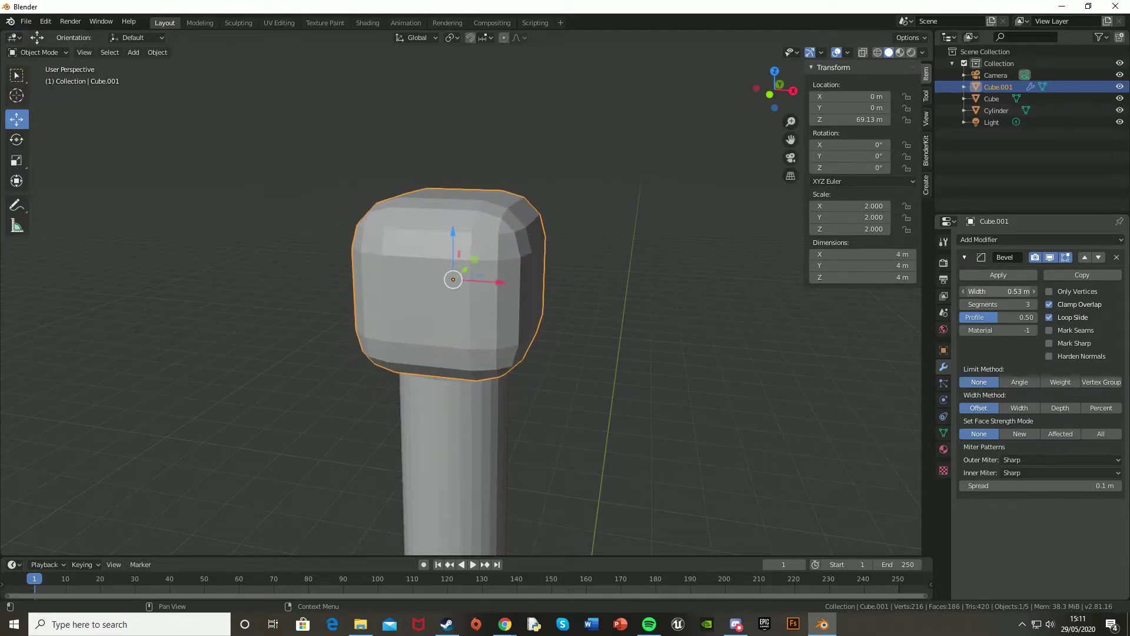
{"action": "left_click", "coordinate": [1003, 294]}
{"action": "type", "text": ".55"}
{"action": "key", "text": "Return"}
- In front view, lower the blade along Z to about 102.59 m so its root meets the bevelled cube's top
{"action": "left_click", "coordinate": [641, 296]}
{"action": "middle_click_drag", "start_coordinate": [601, 315], "coordinate": [640, 296]}
{"action": "scroll", "coordinate": [641, 297], "scroll_direction": "down", "scroll_amount": 12}
{"action": "middle_click_drag", "start_coordinate": [565, 304], "coordinate": [528, 309]}
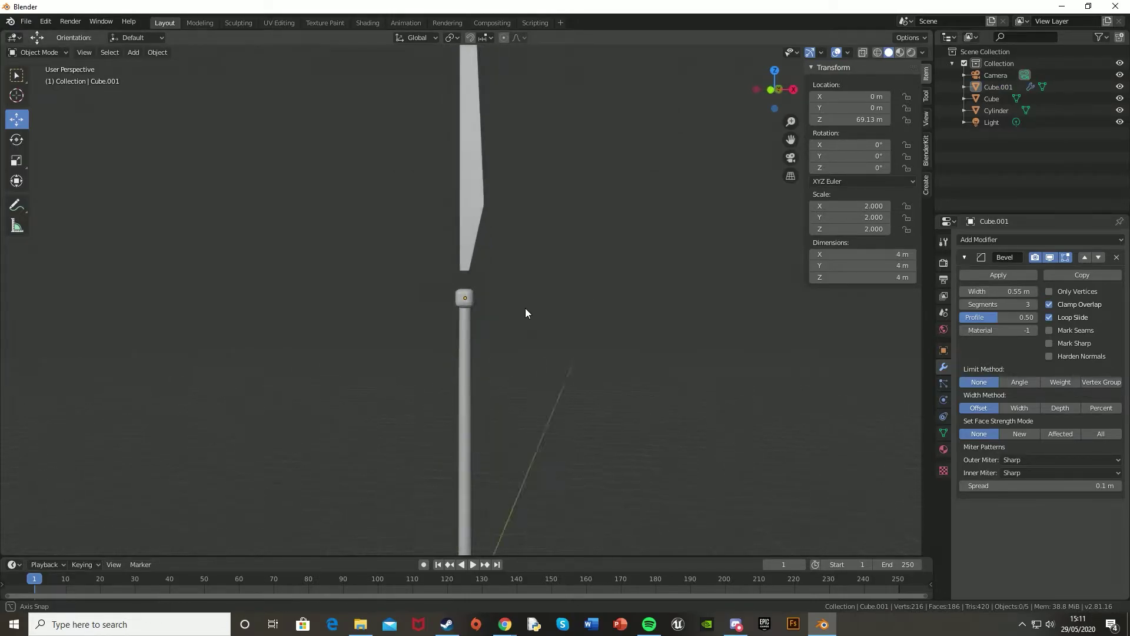
{"action": "scroll", "coordinate": [538, 309], "scroll_direction": "up", "scroll_amount": 10}
{"action": "middle_click_drag", "start_coordinate": [489, 235], "coordinate": [481, 290], "text": "shift"}
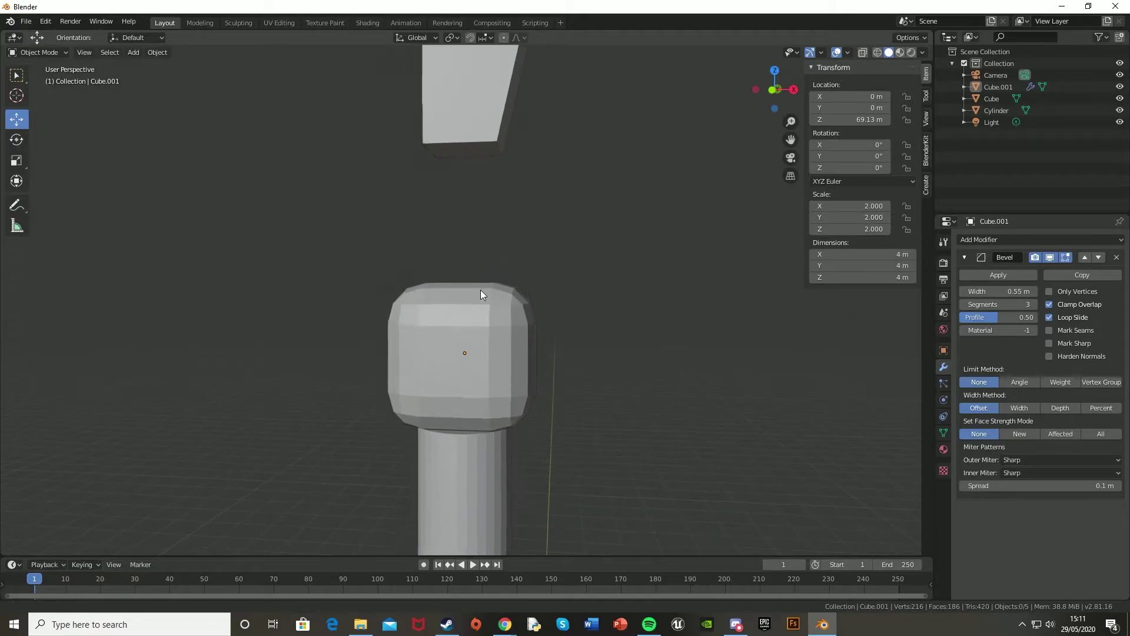
{"action": "left_click", "coordinate": [478, 110]}
{"action": "key", "text": "KP_1"}
{"action": "scroll", "coordinate": [504, 266], "scroll_direction": "up", "scroll_amount": 5}
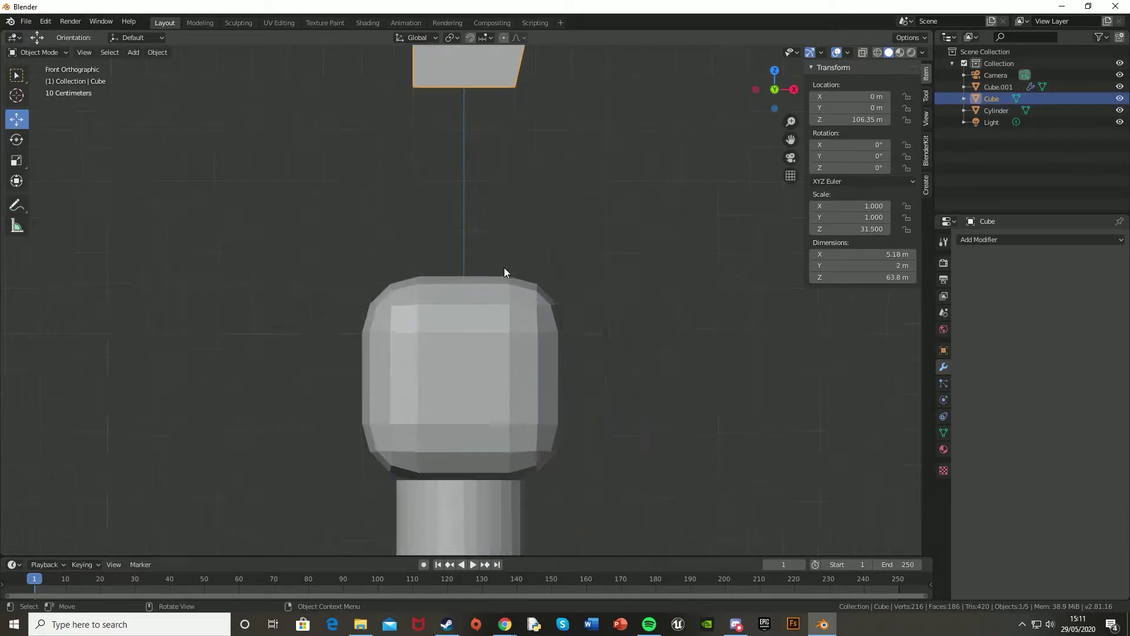
{"action": "key", "text": "g"}
{"action": "key", "text": "z"}
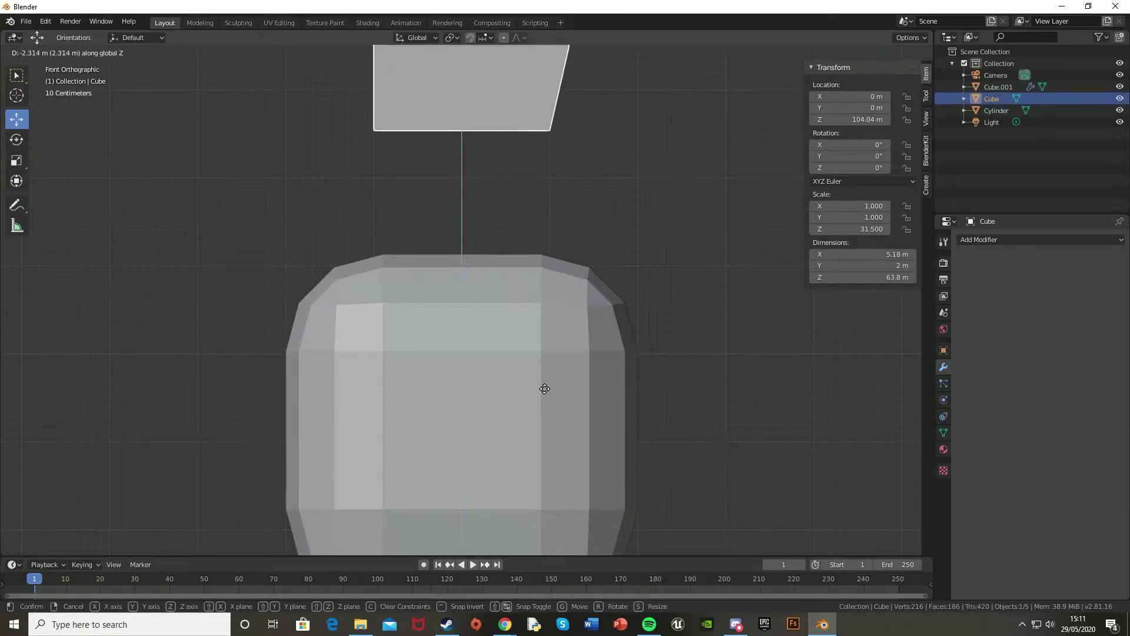
{"action": "left_click", "coordinate": [545, 502]}
- Copy and paste the blade, then move the copy to about 22.4 m along positive X
{"action": "scroll", "coordinate": [593, 280], "scroll_direction": "down", "scroll_amount": 6}
{"action": "scroll", "coordinate": [554, 284], "scroll_direction": "down", "scroll_amount": 3}
{"action": "scroll", "coordinate": [527, 293], "scroll_direction": "up", "scroll_amount": 2}
{"action": "key", "text": "ctrl+c"}
{"action": "key", "text": "ctrl+v"}
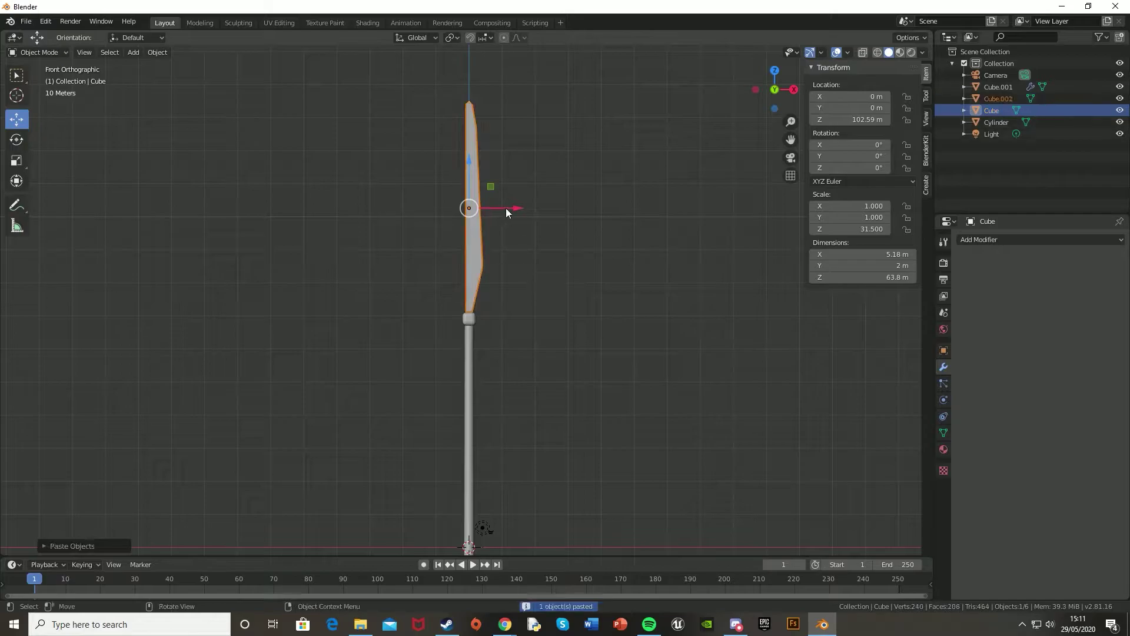
{"action": "key", "text": "g"}
{"action": "left_click", "coordinate": [580, 207]}
- Copy and paste the original blade again and move this copy to about -22.8 m along X
{"action": "left_click", "coordinate": [466, 226]}
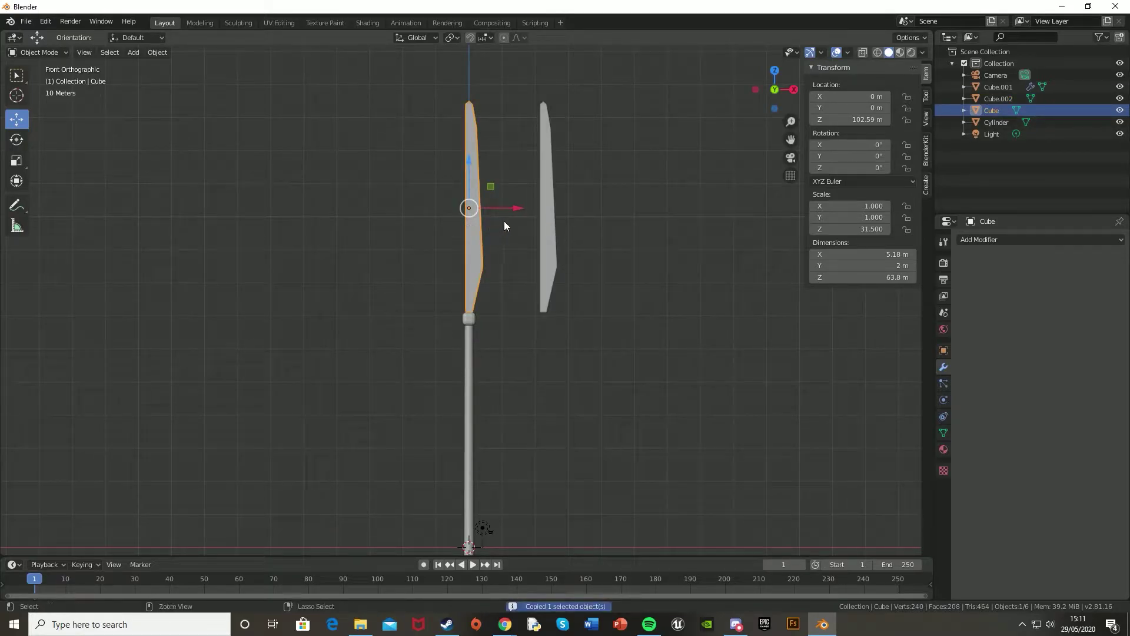
{"action": "key", "text": "ctrl+c"}
{"action": "key", "text": "ctrl+v"}
{"action": "key", "text": "g"}
{"action": "left_click", "coordinate": [442, 212]}
- Move the blade copy on the positive X side to about 11.6 m in X and 83.5 m in Z
{"action": "left_click", "coordinate": [544, 227]}
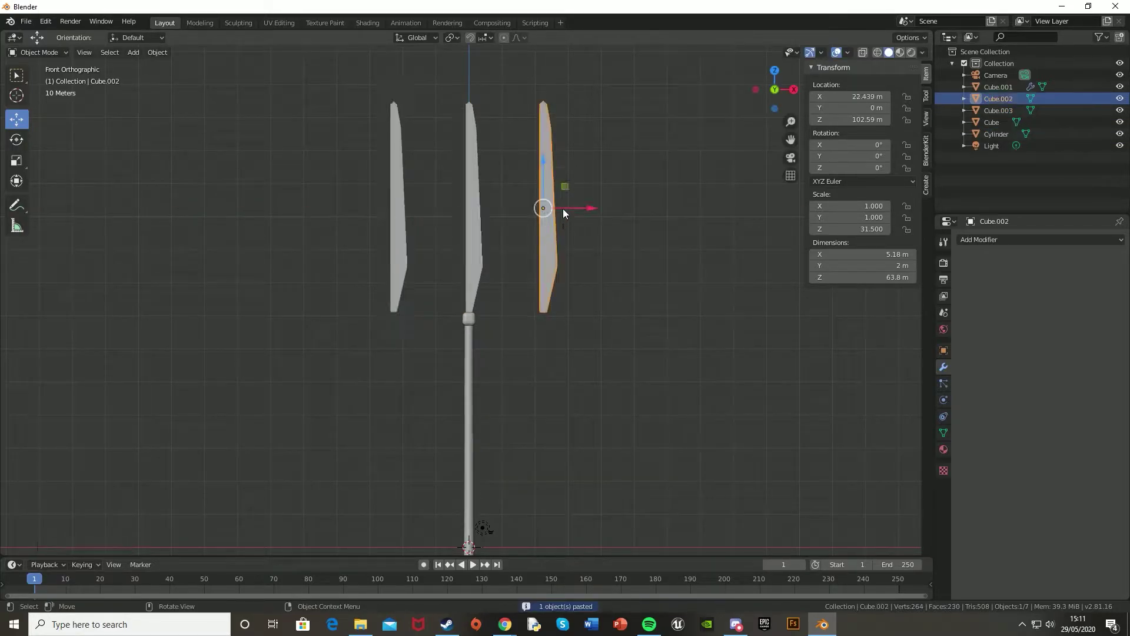
{"action": "key", "text": "g"}
{"action": "key", "text": "x"}
{"action": "left_click", "coordinate": [510, 172]}
{"action": "key", "text": "g"}
{"action": "key", "text": "z"}
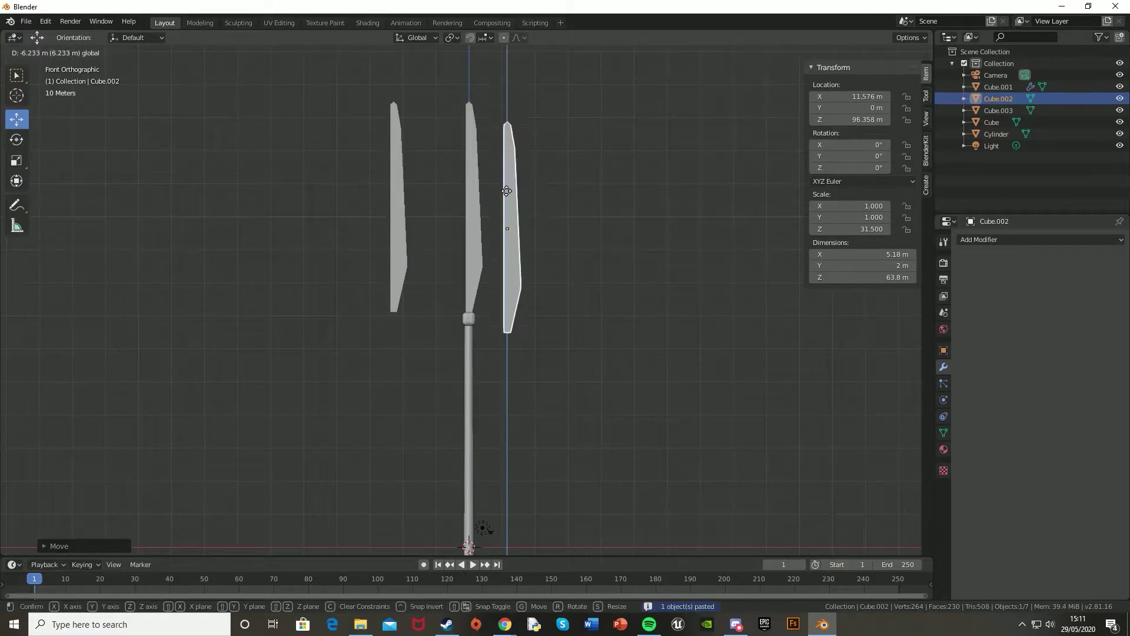
{"action": "left_click", "coordinate": [505, 229]}
- Rotate this blade copy about 125° around Y and move it to about X 27.4 m, Z 58.2 m
{"action": "key", "text": "r"}
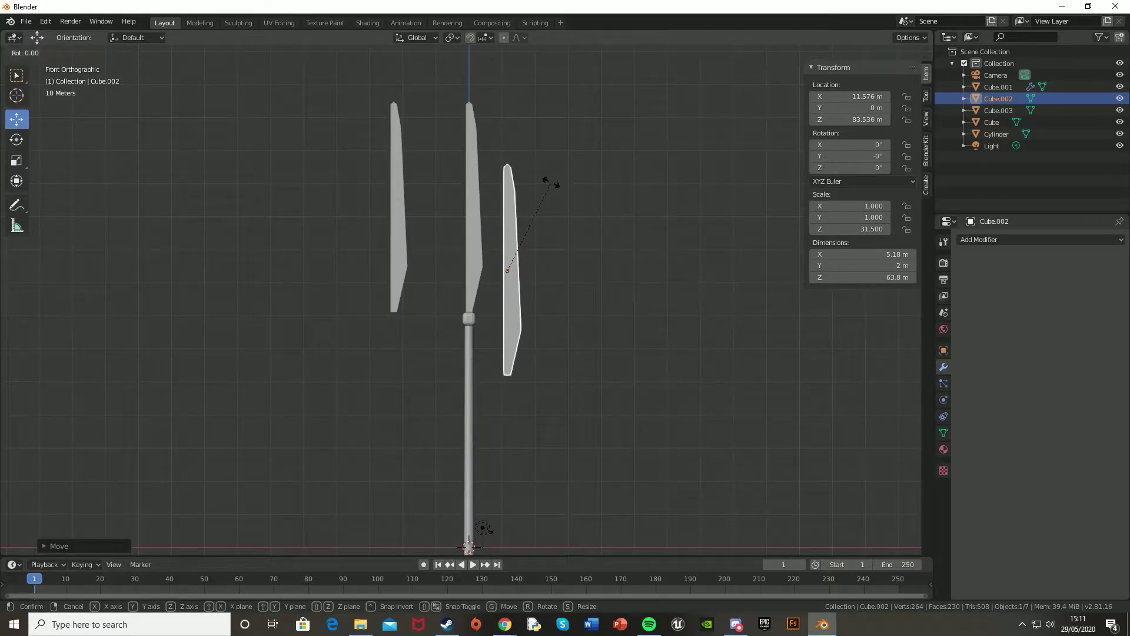
{"action": "key", "text": "y"}
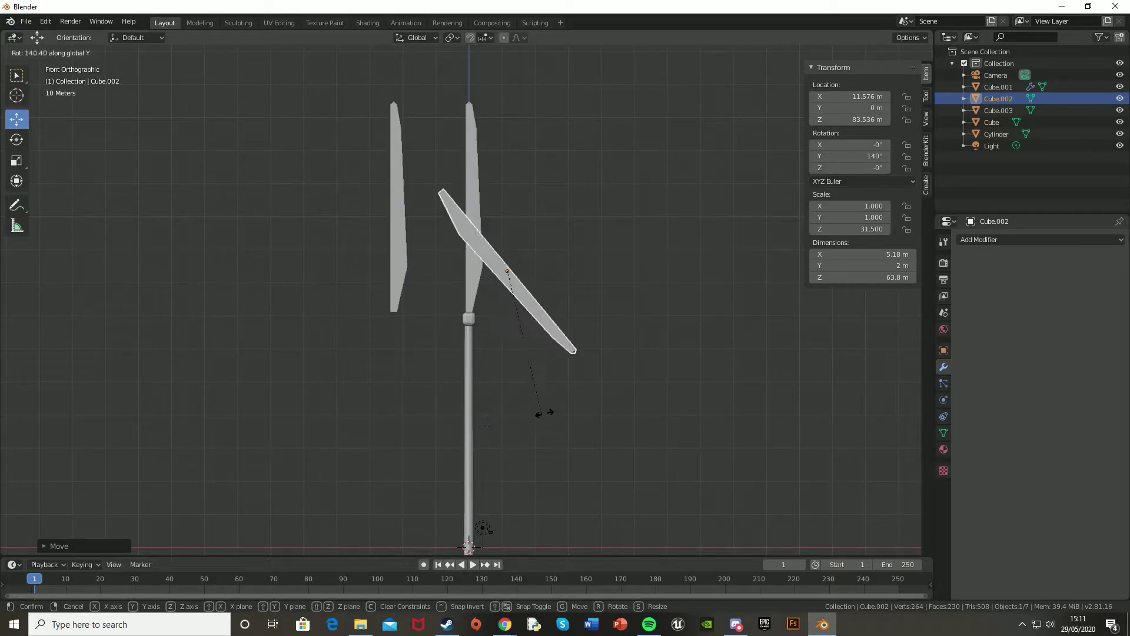
{"action": "left_click", "coordinate": [597, 435]}
{"action": "left_click_drag", "start_coordinate": [507, 225], "coordinate": [560, 305]}
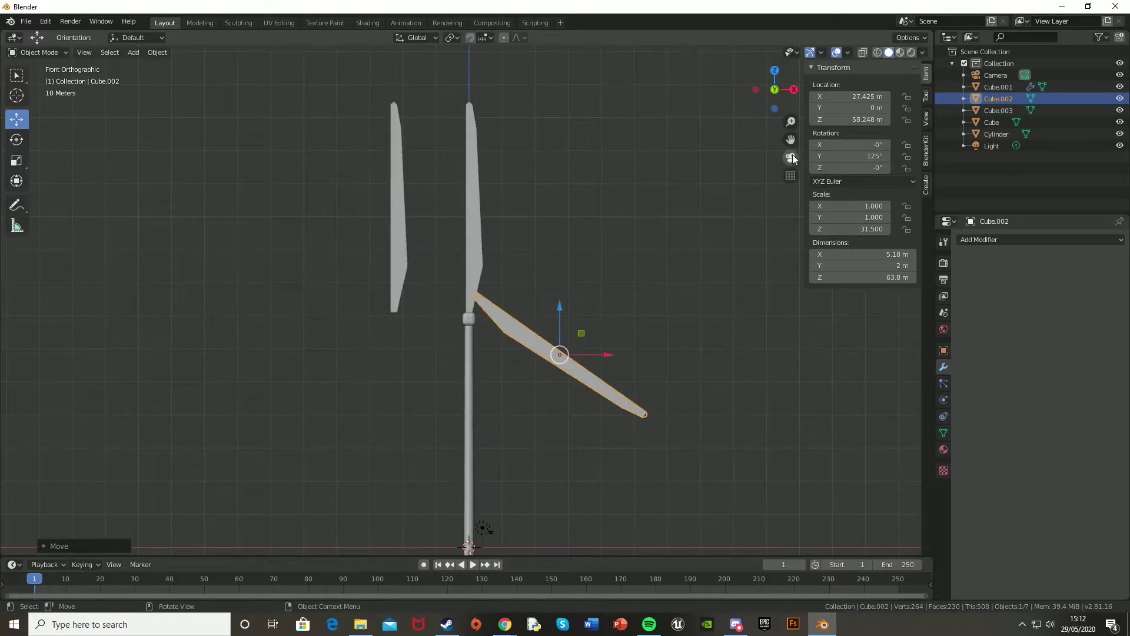
- Lower the rotated blade along Z to about 50.4 m and nudge it along X so its root meets the bevelled cube's side
{"action": "scroll", "coordinate": [485, 367], "scroll_direction": "up", "scroll_amount": 6}
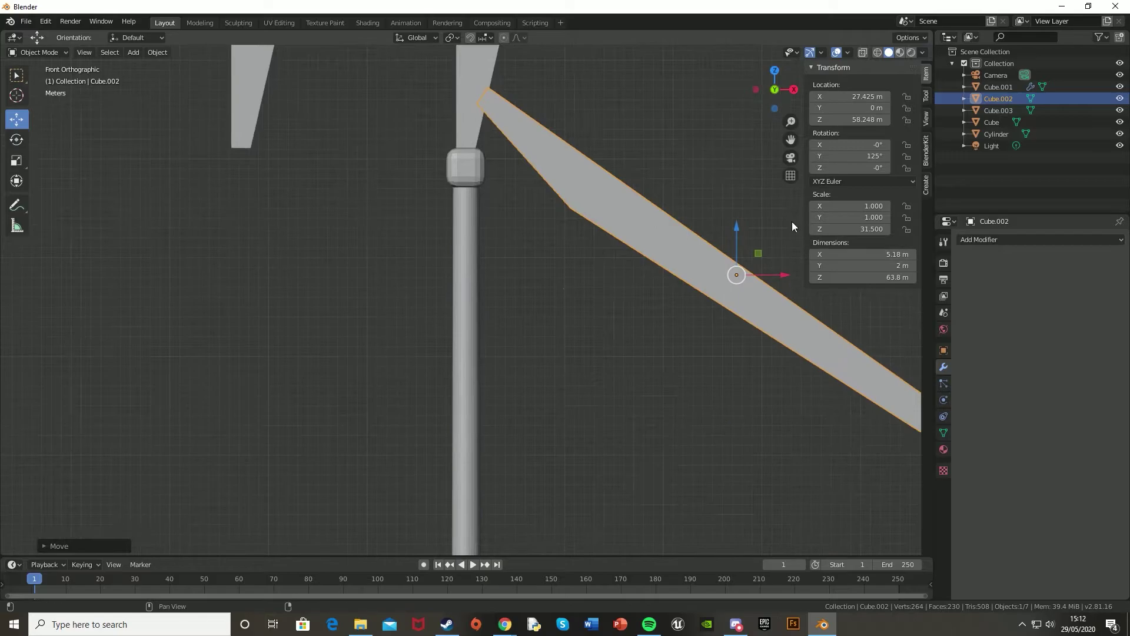
{"action": "left_click_drag", "start_coordinate": [736, 231], "coordinate": [724, 306]}
{"action": "left_click_drag", "start_coordinate": [777, 352], "coordinate": [777, 352]}
{"action": "left_click_drag", "start_coordinate": [741, 319], "coordinate": [728, 311]}
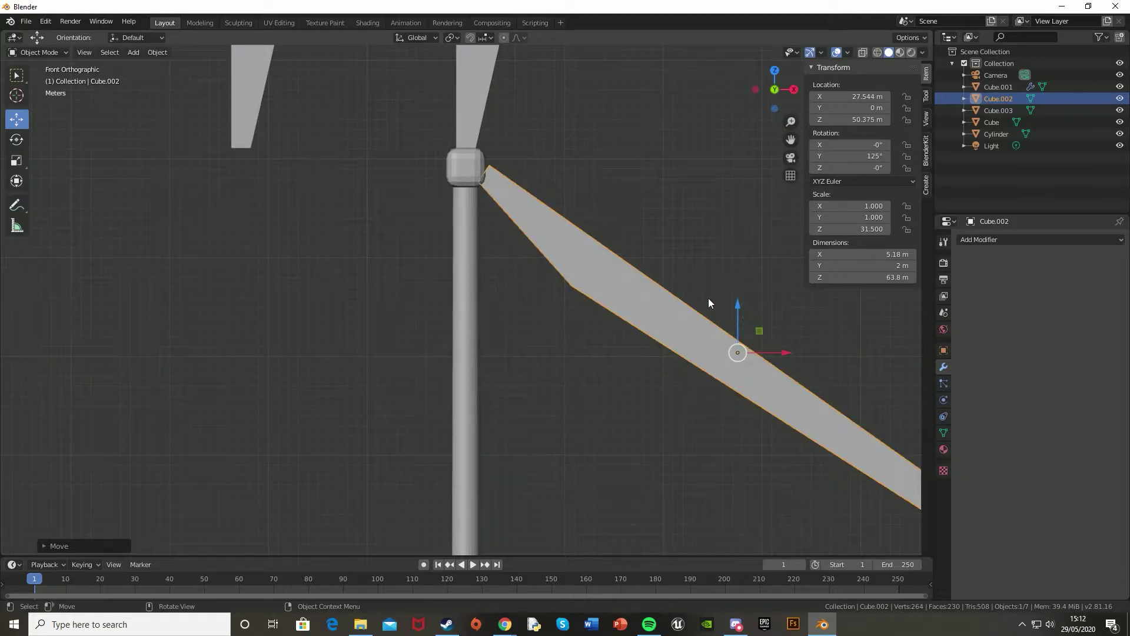
{"action": "left_click_drag", "start_coordinate": [787, 352], "coordinate": [787, 350]}
- Rotate the blade copy on the negative X side to about -133° around Y and lower it to about 48.1 m in Z
{"action": "left_click", "coordinate": [250, 112]}
{"action": "scroll", "coordinate": [294, 123], "scroll_direction": "down", "scroll_amount": 5}
{"action": "middle_click_drag", "start_coordinate": [387, 120], "coordinate": [396, 186], "text": "shift"}
{"action": "left_click_drag", "start_coordinate": [386, 136], "coordinate": [388, 185]}
{"action": "key", "text": "r"}
{"action": "key", "text": "y"}
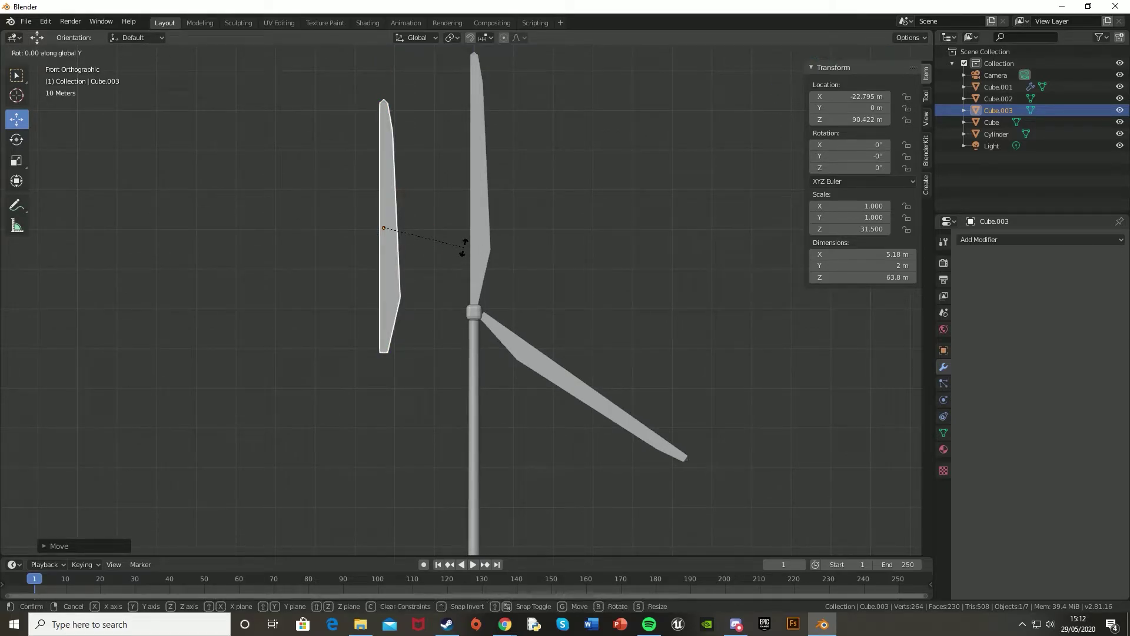
{"action": "left_click", "coordinate": [290, 58]}
{"action": "left_click_drag", "start_coordinate": [382, 196], "coordinate": [509, 362]}
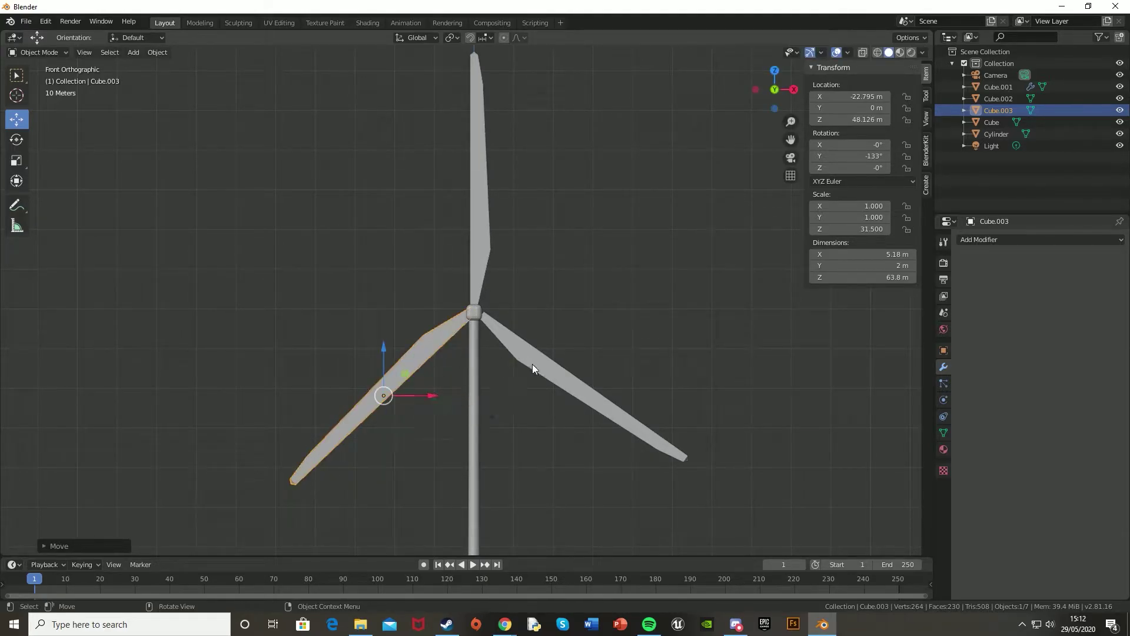
- Compare with the blade on the positive X side and set the negative X blade's Y rotation to -125°
{"action": "left_click", "coordinate": [532, 360]}
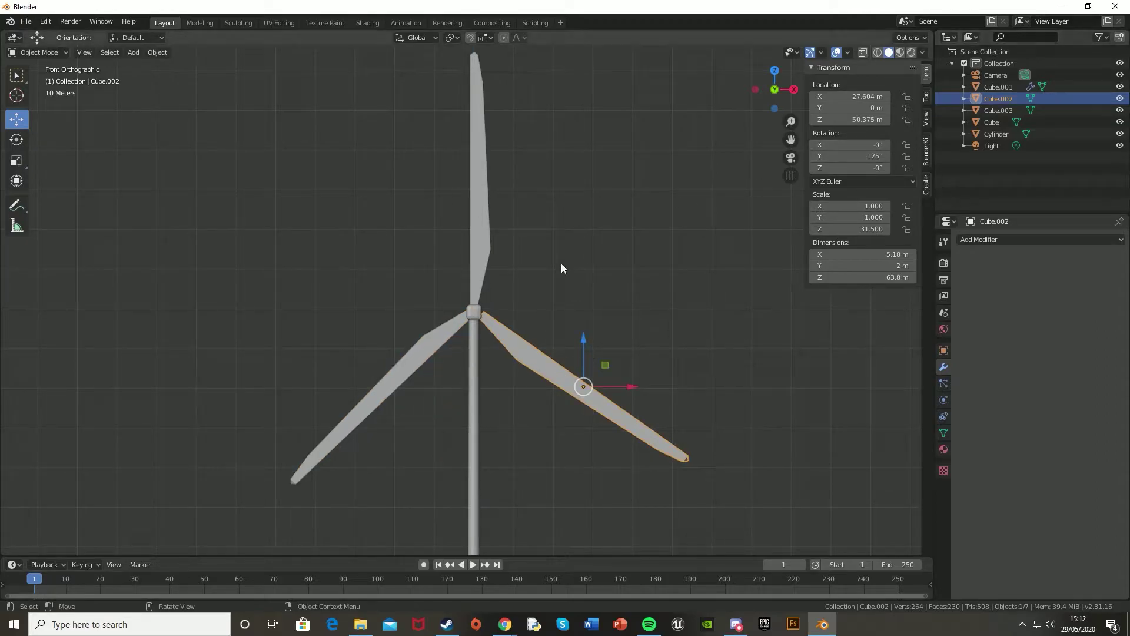
{"action": "left_click", "coordinate": [415, 345]}
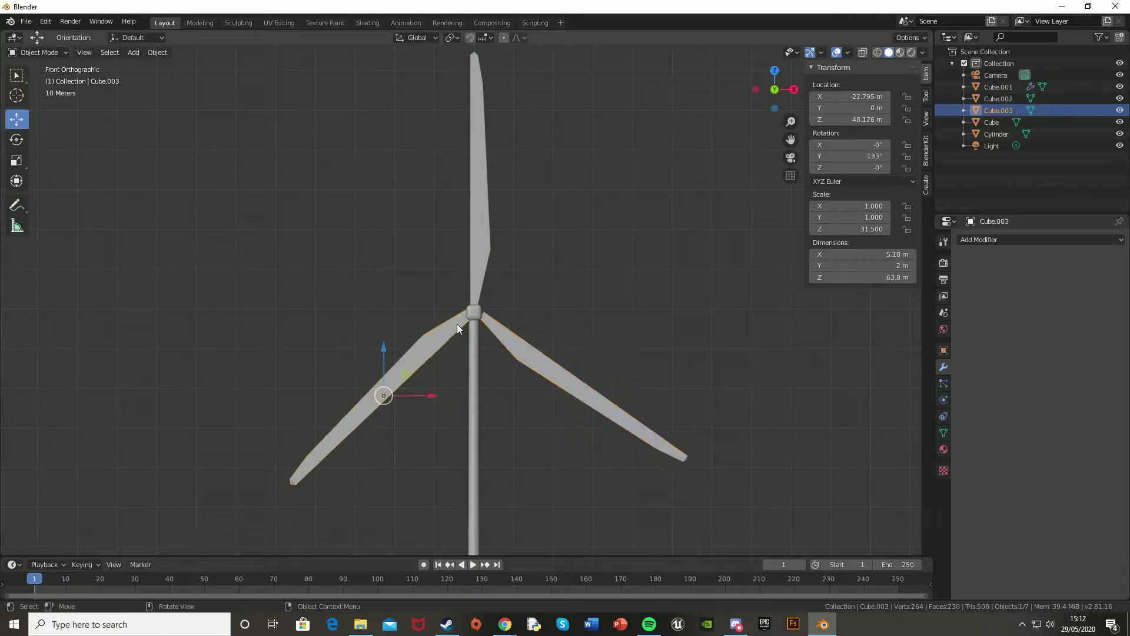
{"action": "left_click", "coordinate": [866, 155]}
{"action": "type", "text": "-125"}
{"action": "key", "text": "Return"}
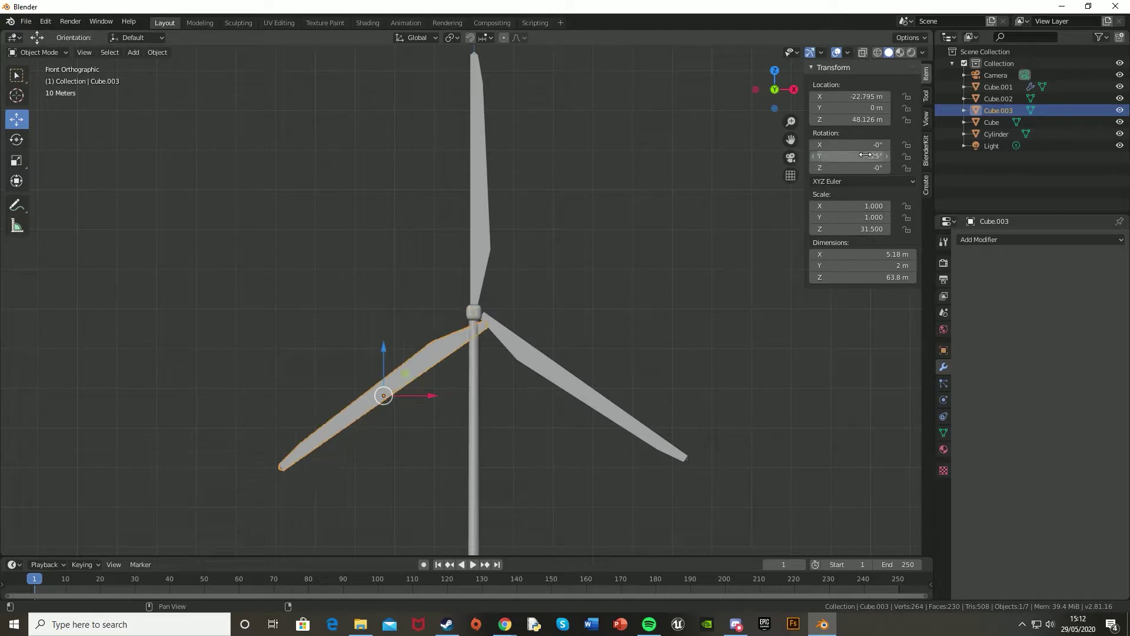
- Move the negative X blade to about X -27.5 m, Z 50.6 m so its root meets the hub
{"action": "key", "text": "g"}
{"action": "key", "text": "x"}
{"action": "left_click_drag", "start_coordinate": [408, 396], "coordinate": [412, 396]}
{"action": "left_click_drag", "start_coordinate": [368, 351], "coordinate": [368, 341]}
{"action": "scroll", "coordinate": [474, 339], "scroll_direction": "up", "scroll_amount": 7}
{"action": "scroll", "coordinate": [475, 339], "scroll_direction": "up", "scroll_amount": 4}
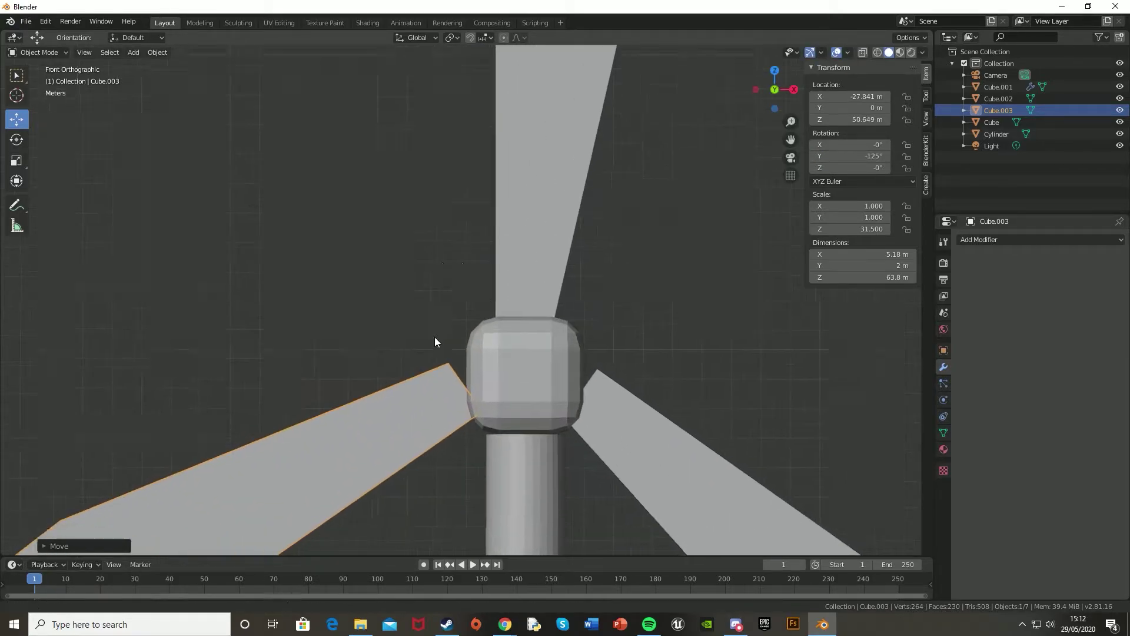
{"action": "middle_click_drag", "start_coordinate": [408, 460], "coordinate": [434, 210], "text": "shift"}
{"action": "scroll", "coordinate": [433, 210], "scroll_direction": "down", "scroll_amount": 10}
{"action": "middle_click_drag", "start_coordinate": [392, 367], "coordinate": [390, 333], "text": "shift"}
{"action": "left_click_drag", "start_coordinate": [389, 327], "coordinate": [390, 327]}
{"action": "scroll", "coordinate": [458, 296], "scroll_direction": "down", "scroll_amount": 6}
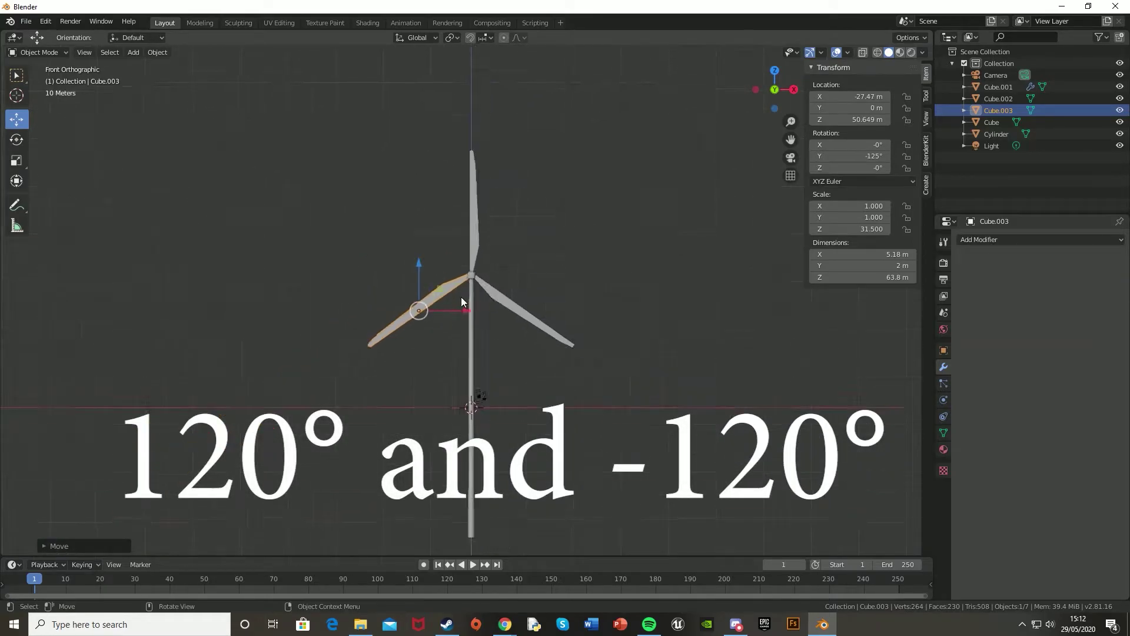
- Rotate the blade on the negative X side around Y and set its Y rotation to -115°
{"action": "left_click", "coordinate": [500, 347]}
{"action": "scroll", "coordinate": [496, 323], "scroll_direction": "up", "scroll_amount": 5}
{"action": "left_click", "coordinate": [410, 325]}
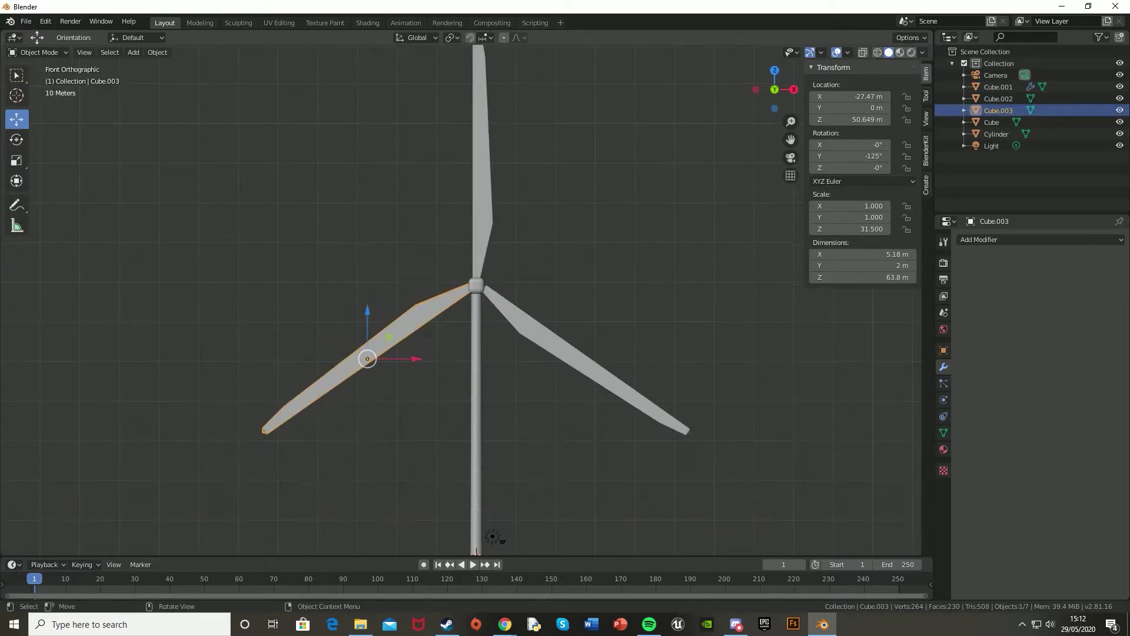
{"action": "key", "text": "r"}
{"action": "key", "text": "y"}
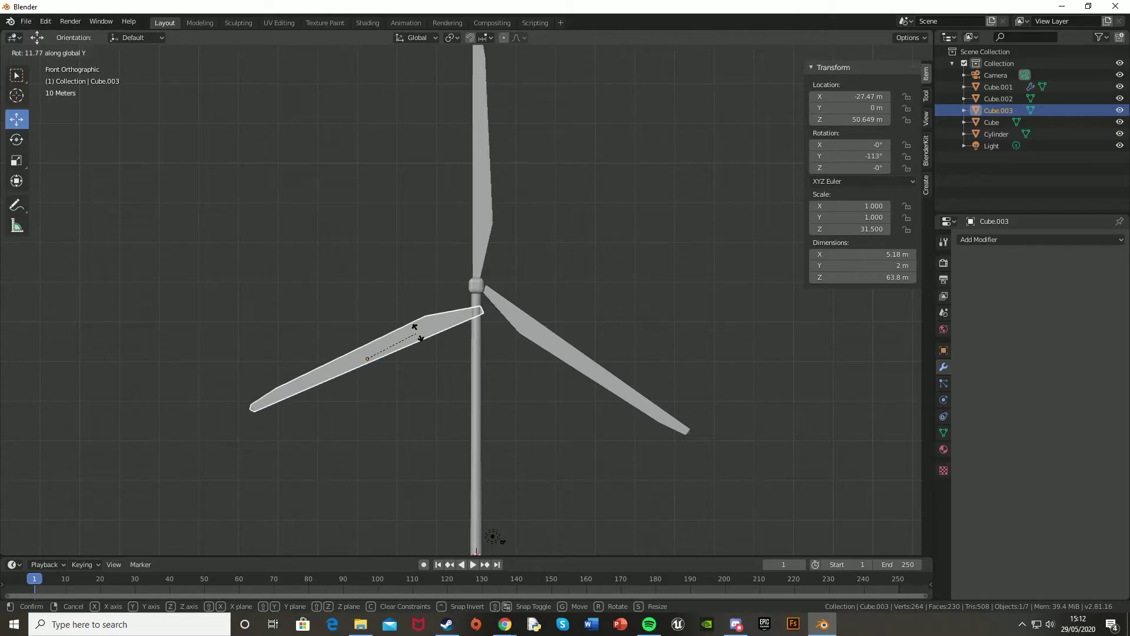
{"action": "left_click", "coordinate": [415, 327]}
{"action": "left_click", "coordinate": [868, 158]}
{"action": "type", "text": "-115"}
{"action": "key", "text": "Return"}
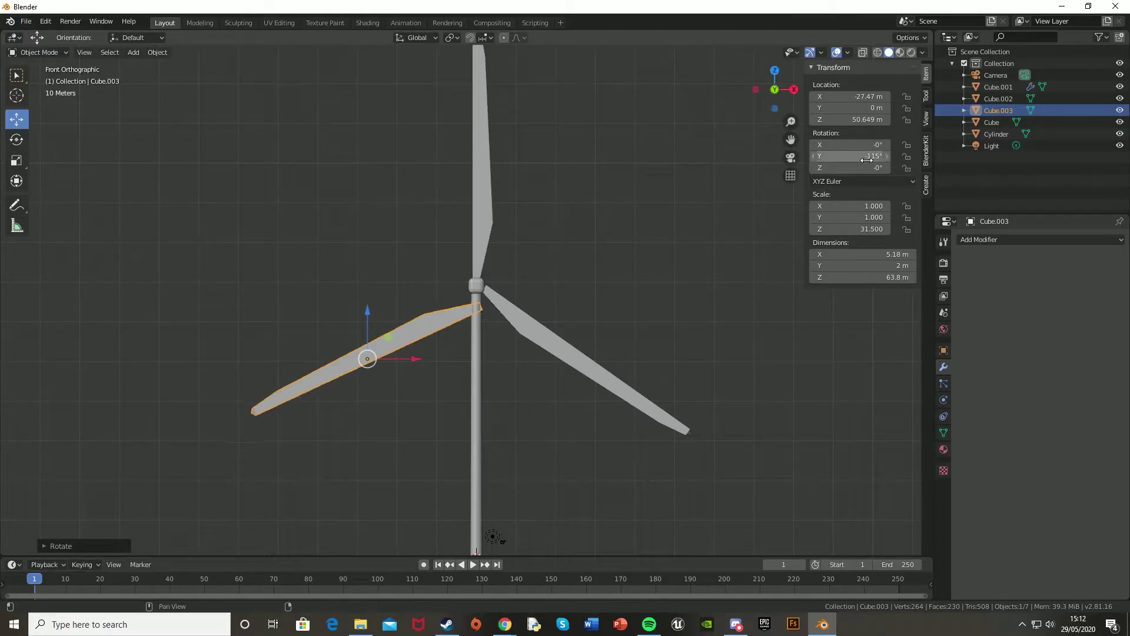
- Set the Y rotation of the blade on the positive X side to 115°
{"action": "left_click", "coordinate": [998, 99]}
{"action": "left_click", "coordinate": [872, 156]}
{"action": "type", "text": "115"}
{"action": "key", "text": "Return"}
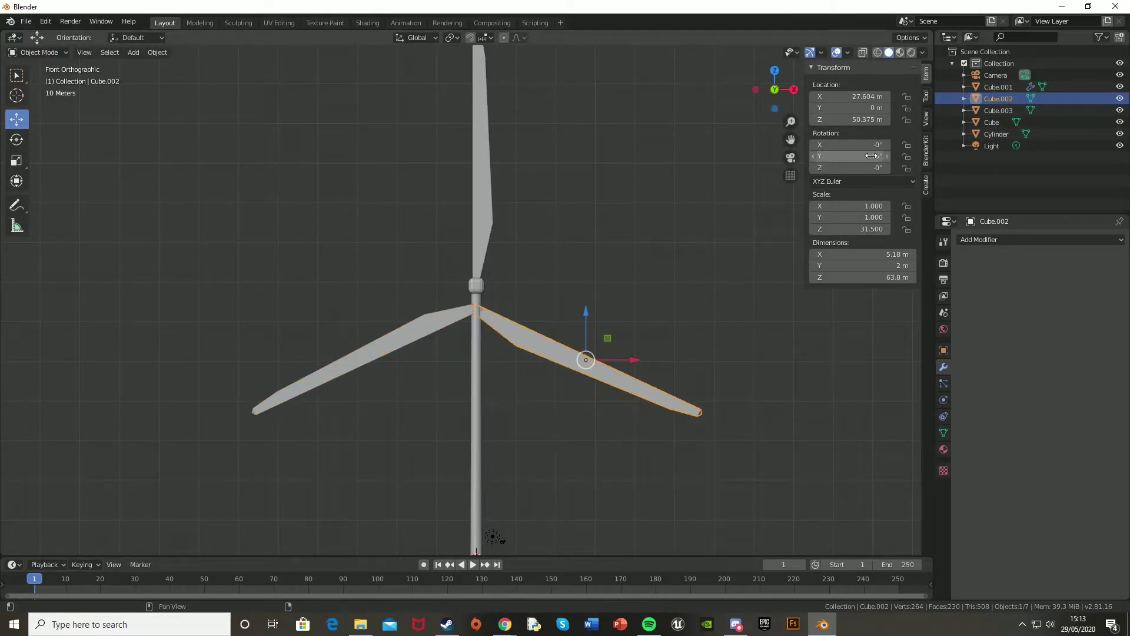
- Reposition both lower blades against the hub, at about X 30.7 m, Z 55.7 m and X -30.7 m, Z 55.6 m
{"action": "scroll", "coordinate": [533, 313], "scroll_direction": "up", "scroll_amount": 9}
{"action": "left_click_drag", "start_coordinate": [222, 293], "coordinate": [252, 174]}
{"action": "left_click_drag", "start_coordinate": [400, 301], "coordinate": [371, 182]}
{"action": "middle_click_drag", "start_coordinate": [510, 193], "coordinate": [503, 283], "text": "shift"}
{"action": "scroll", "coordinate": [509, 259], "scroll_direction": "up", "scroll_amount": 4}
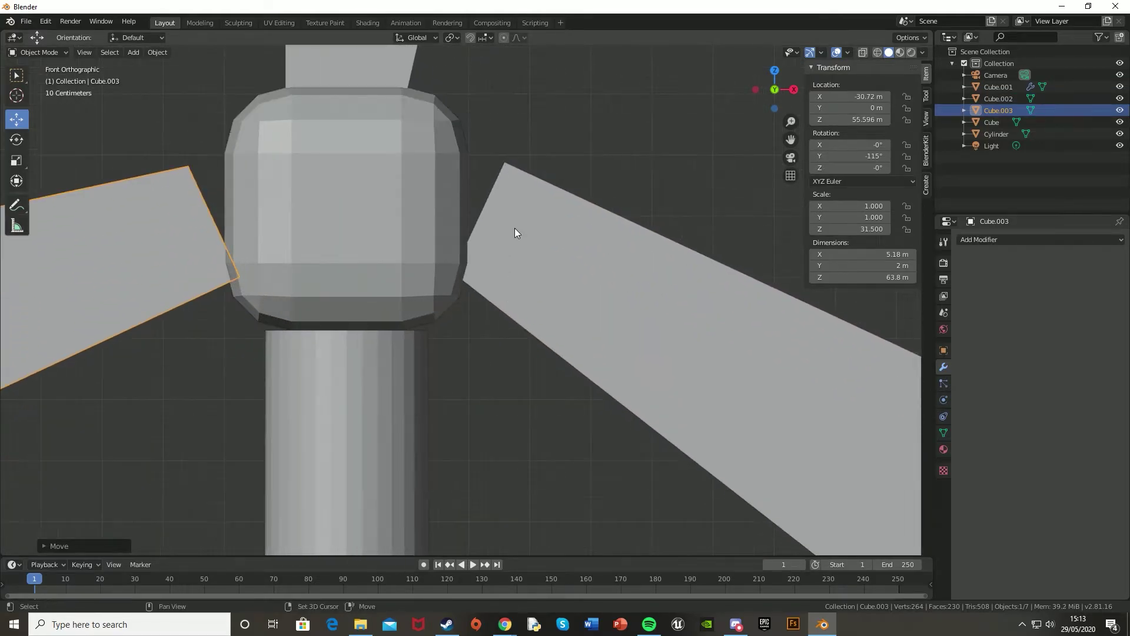
{"action": "left_click", "coordinate": [471, 272]}
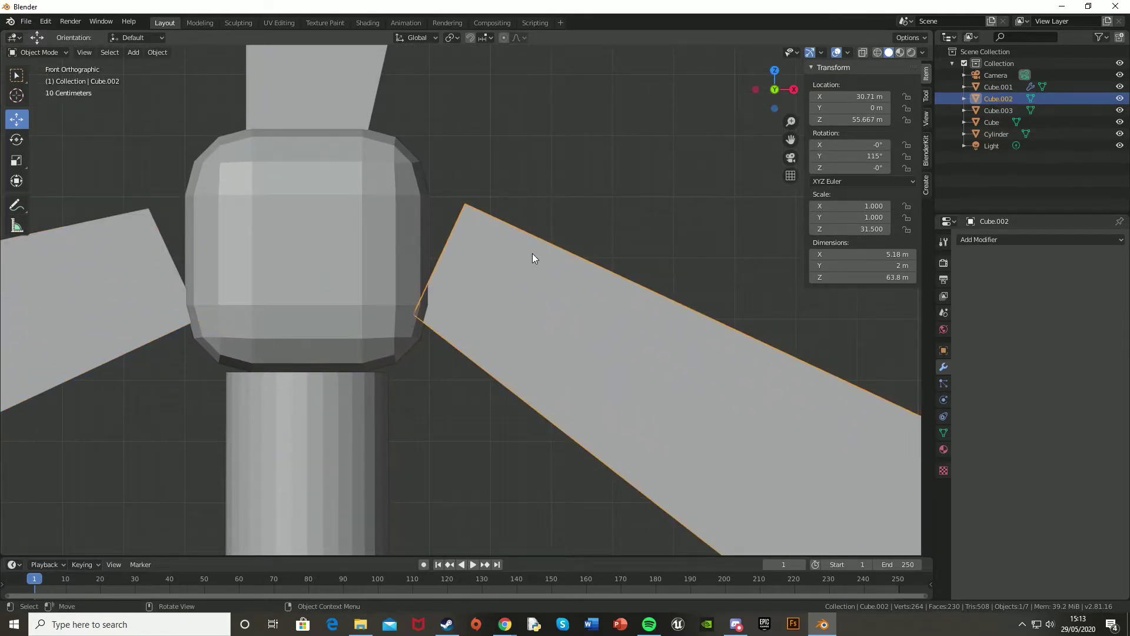
- Open the positive X blade's mesh for edge editing and select the upper edge of its root
{"action": "key", "text": "Tab"}
{"action": "left_click", "coordinate": [89, 51]}
{"action": "middle_click_drag", "start_coordinate": [453, 239], "coordinate": [463, 228]}
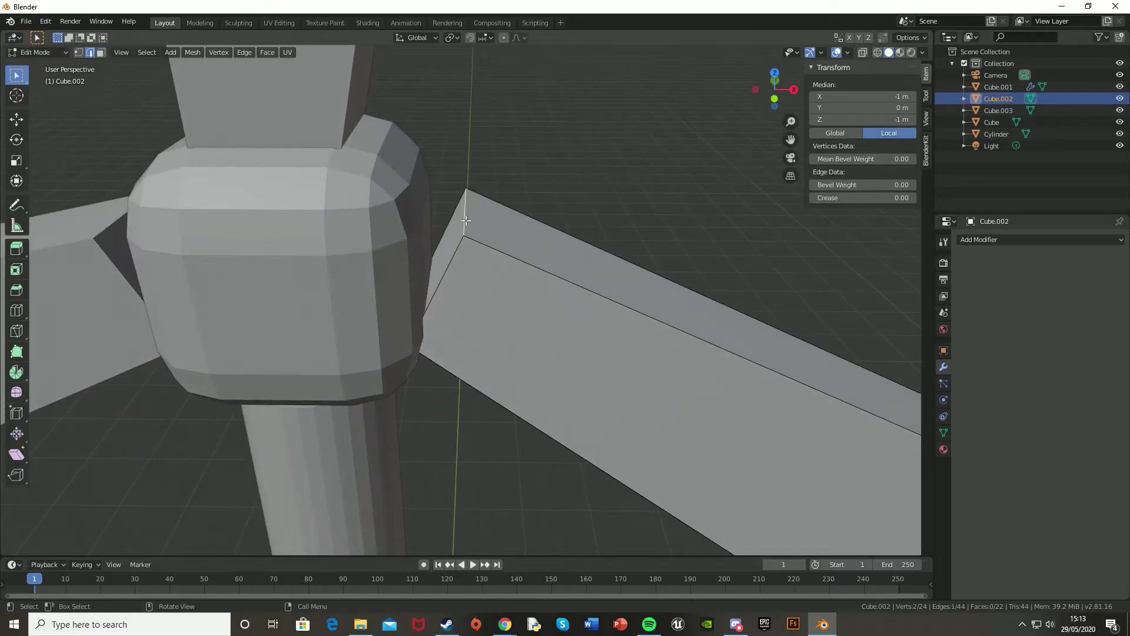
{"action": "key", "text": "KP_1"}
{"action": "scroll", "coordinate": [478, 219], "scroll_direction": "up", "scroll_amount": 3}
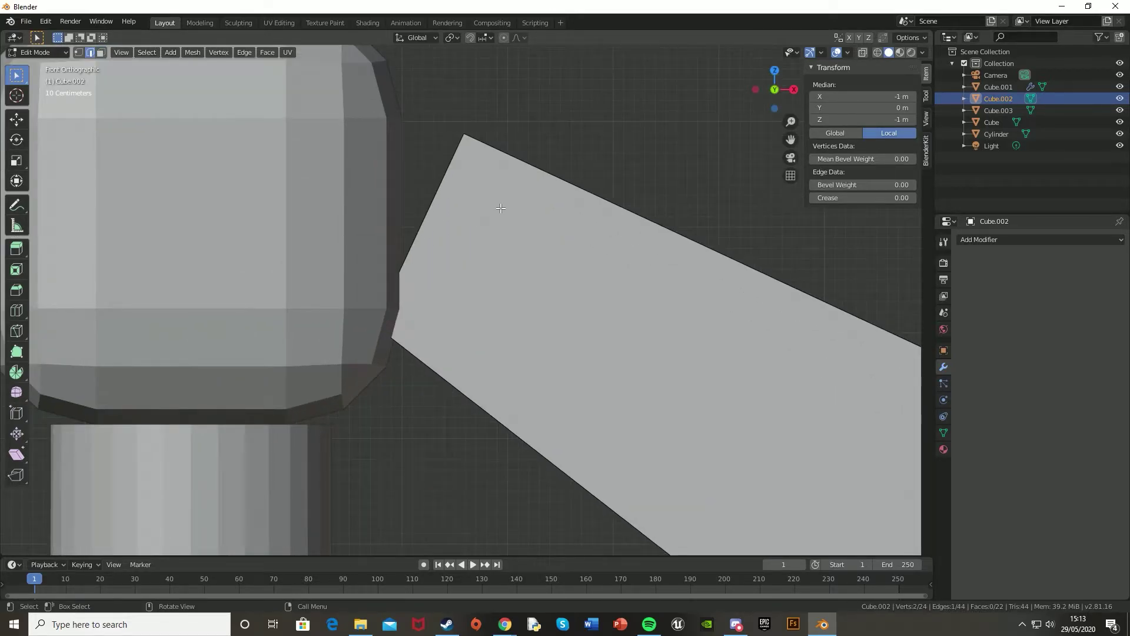
{"action": "key", "text": "g"}
{"action": "key", "text": "x"}
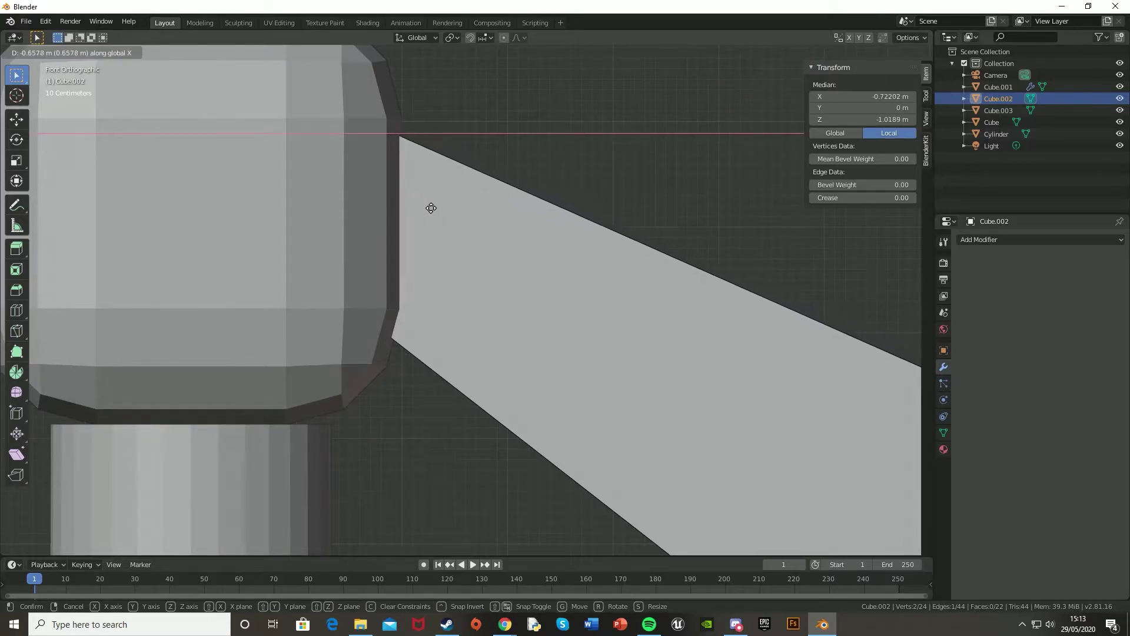
{"action": "right_click", "coordinate": [473, 203]}
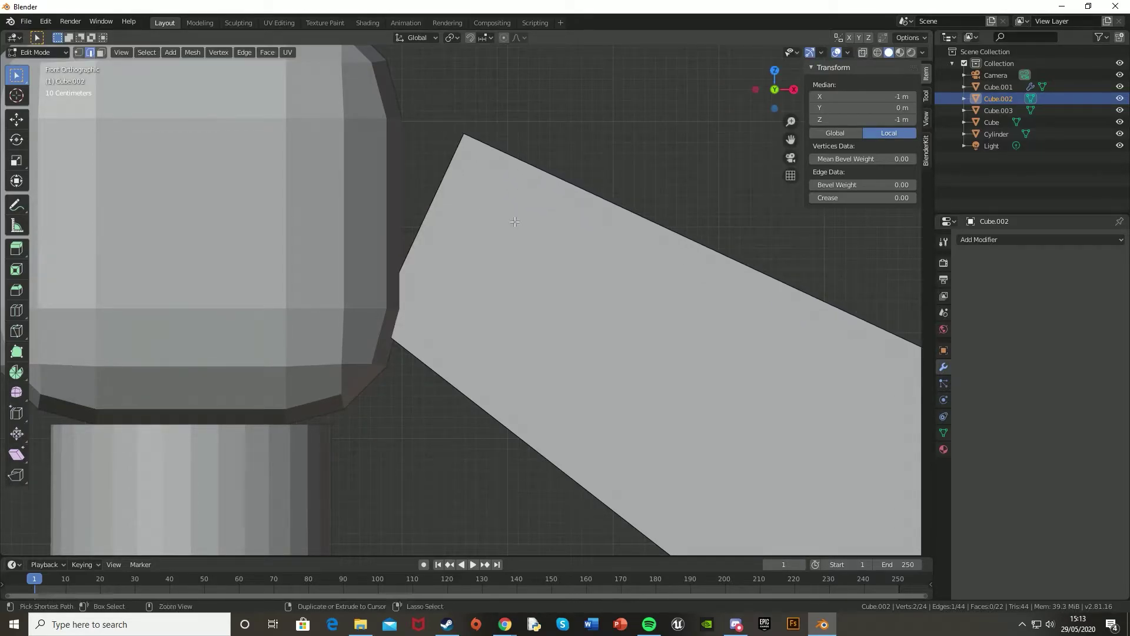
- Add a loop cut across the positive X blade and slide it close to the root at the hub
{"action": "scroll", "coordinate": [569, 289], "scroll_direction": "down", "scroll_amount": 5}
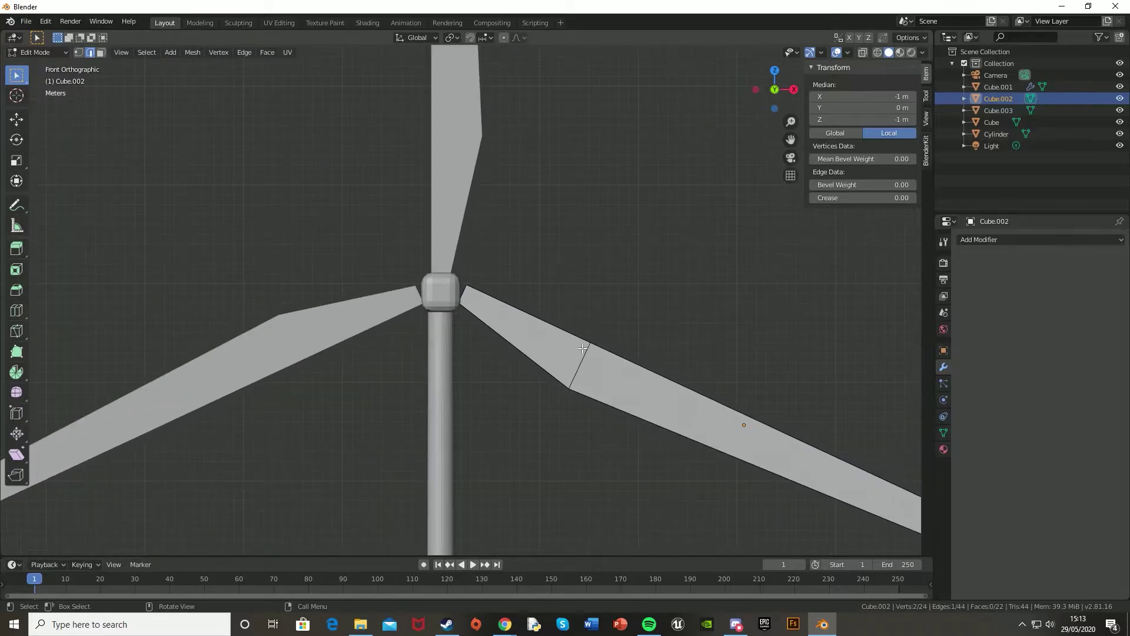
{"action": "key", "text": "ctrl+r"}
{"action": "left_click", "coordinate": [531, 333]}
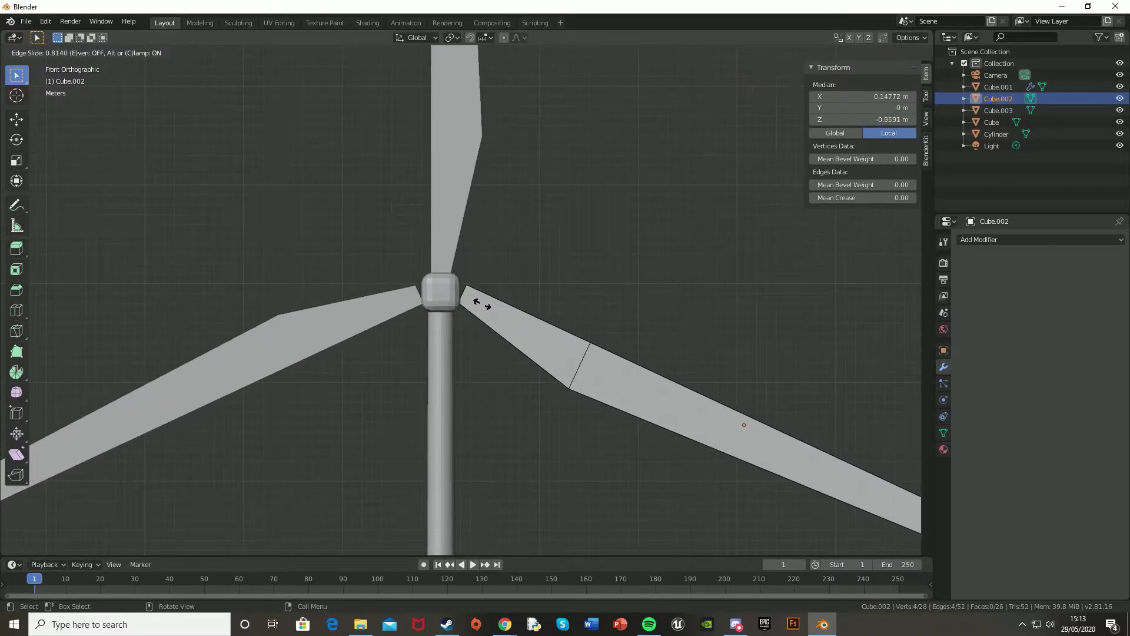
{"action": "left_click", "coordinate": [474, 301]}
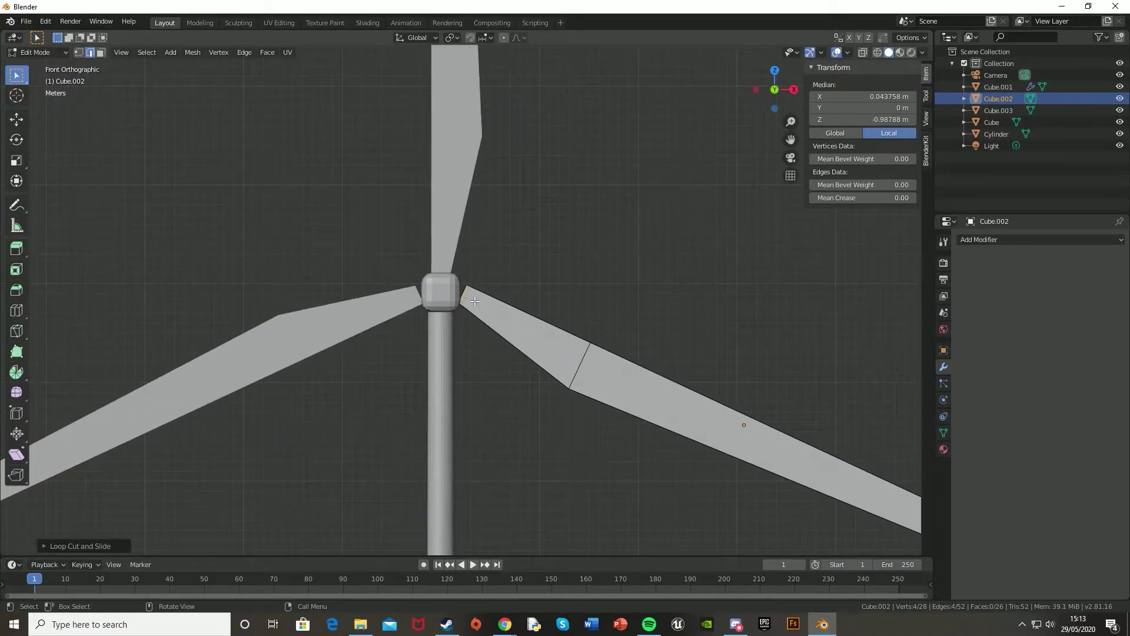
- Select the positive X blade's upper root edge and move it along X until it reaches the hub's side
{"action": "scroll", "coordinate": [474, 309], "scroll_direction": "up", "scroll_amount": 10}
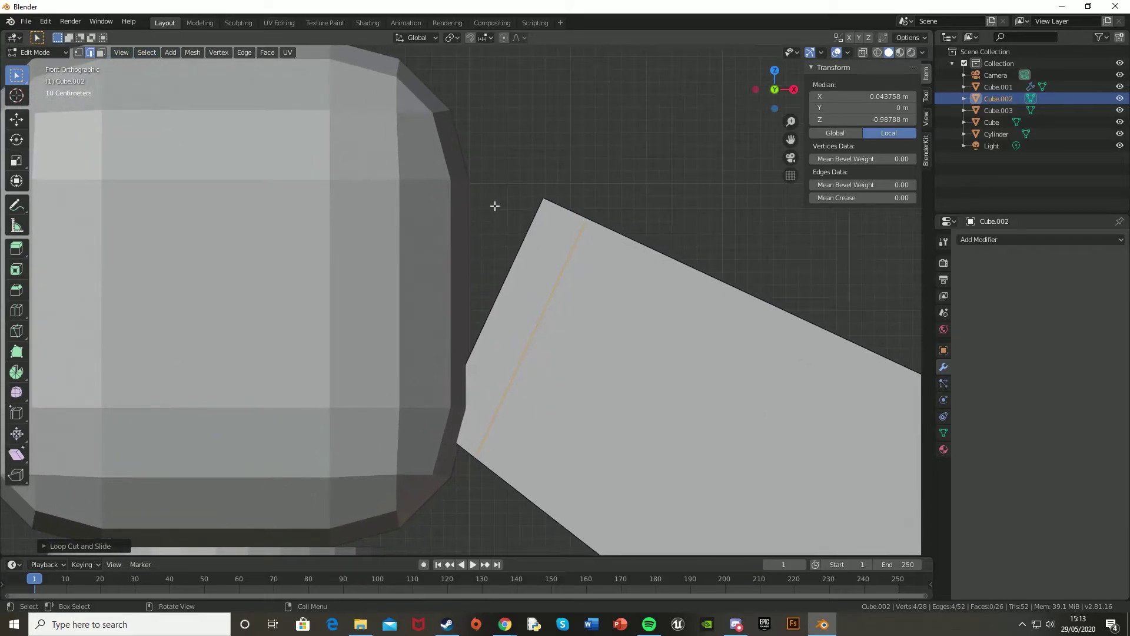
{"action": "middle_click_drag", "start_coordinate": [494, 204], "coordinate": [561, 207]}
{"action": "left_click", "coordinate": [541, 199]}
{"action": "key", "text": "KP_1"}
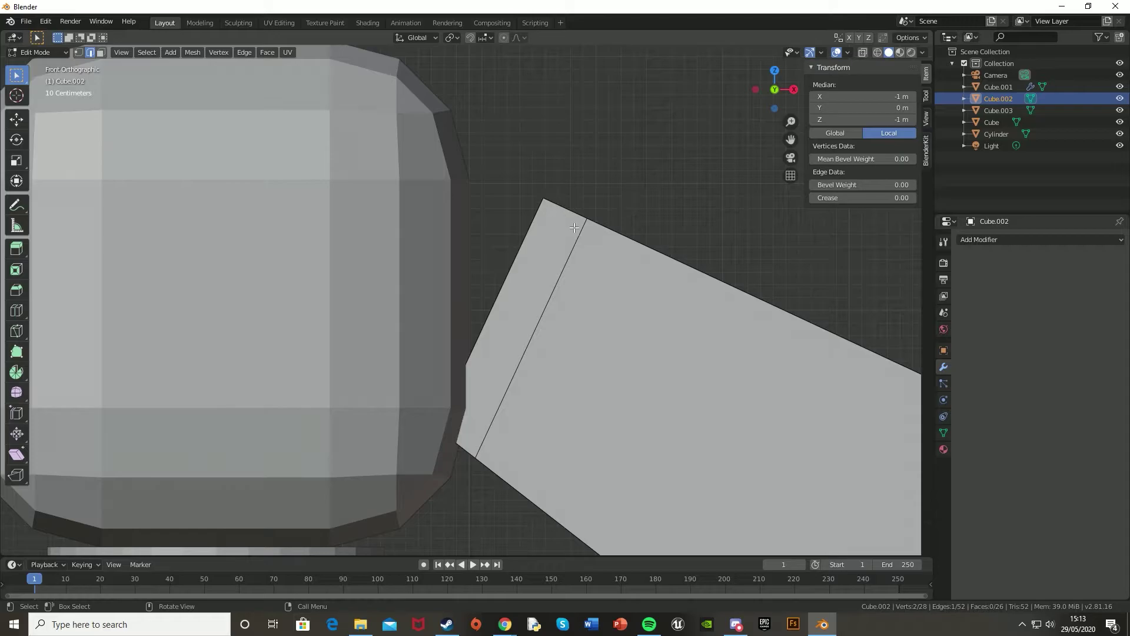
{"action": "key", "text": "g"}
{"action": "key", "text": "x"}
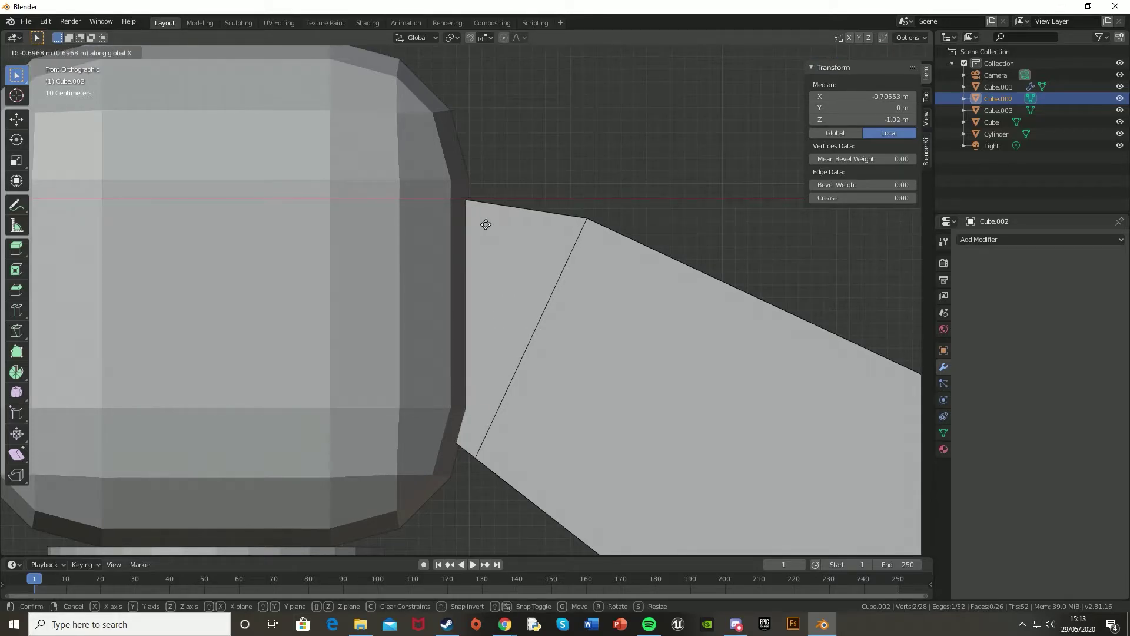
{"action": "left_click", "coordinate": [486, 224]}
- Raise the positive X blade's upper root edge about 0.4 m along Z to straighten the blade's top outline
{"action": "key", "text": "g"}
{"action": "key", "text": "z"}
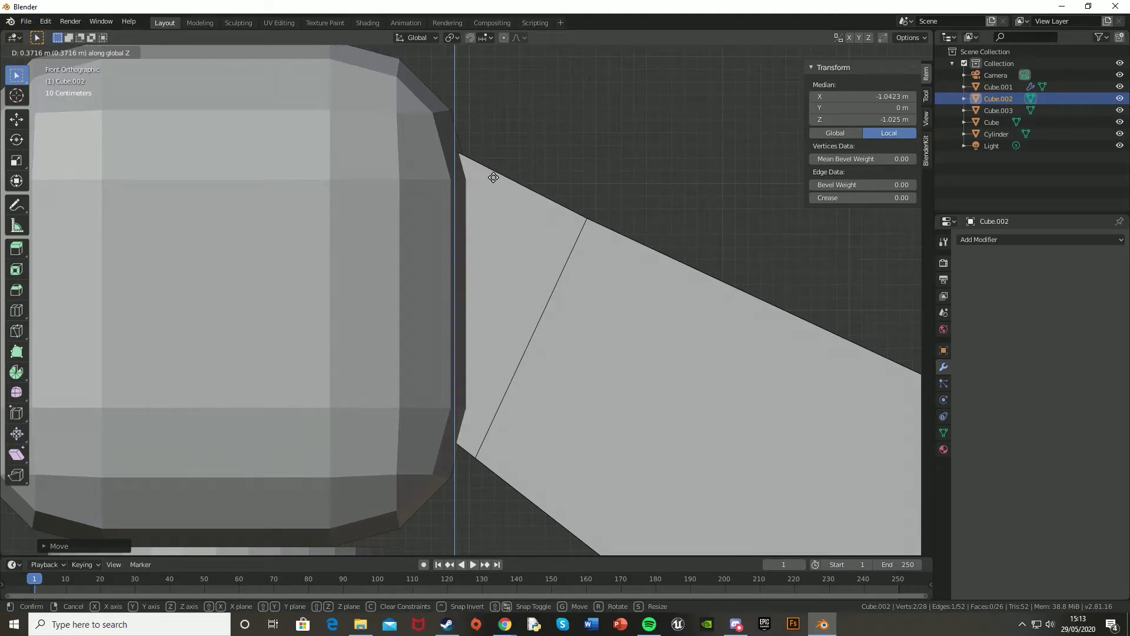
{"action": "left_click", "coordinate": [494, 175]}
{"action": "scroll", "coordinate": [327, 305], "scroll_direction": "down", "scroll_amount": 8}
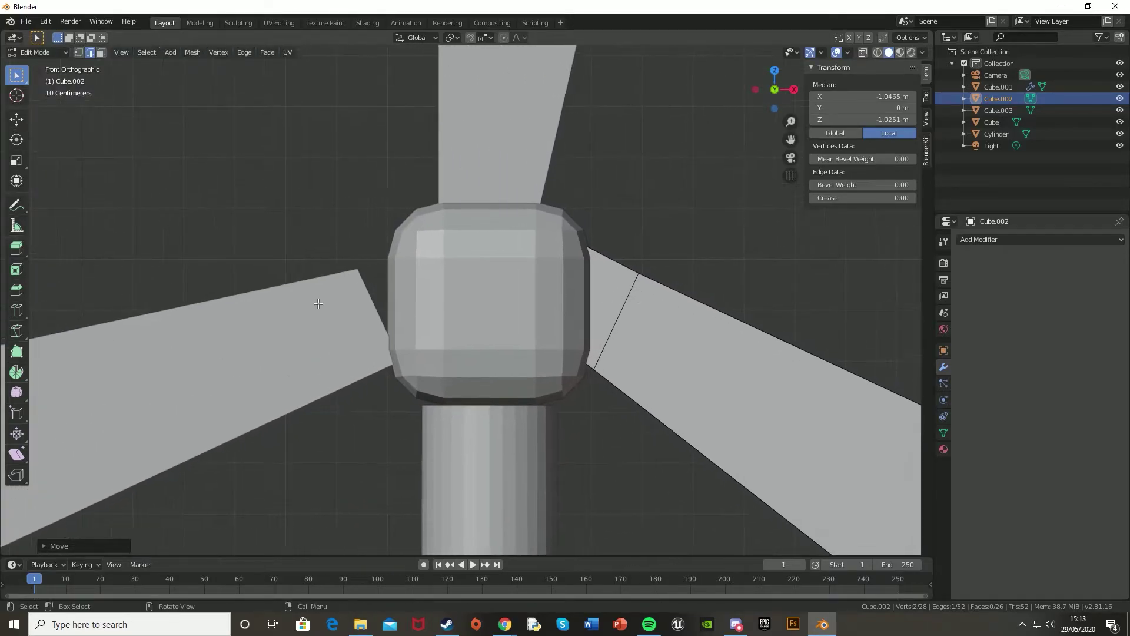
- Add a loop cut close to the hub end of the negative X blade's mesh
{"action": "key", "text": "Tab"}
{"action": "left_click", "coordinate": [328, 306]}
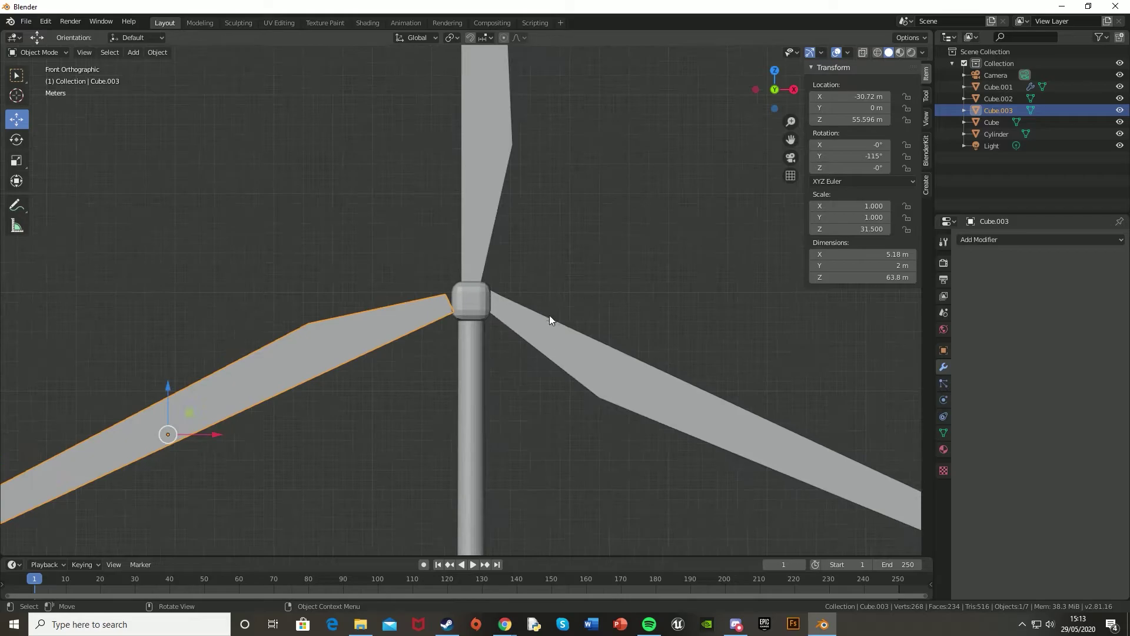
{"action": "scroll", "coordinate": [554, 320], "scroll_direction": "up", "scroll_amount": 10}
{"action": "key", "text": "Tab"}
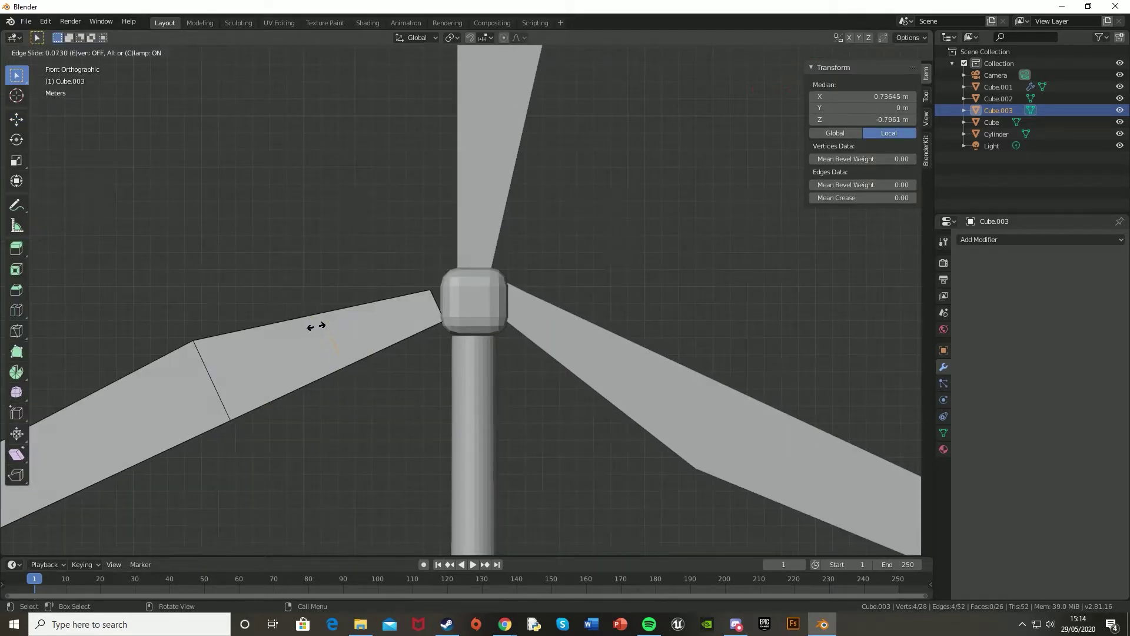
{"action": "left_click", "coordinate": [420, 322]}
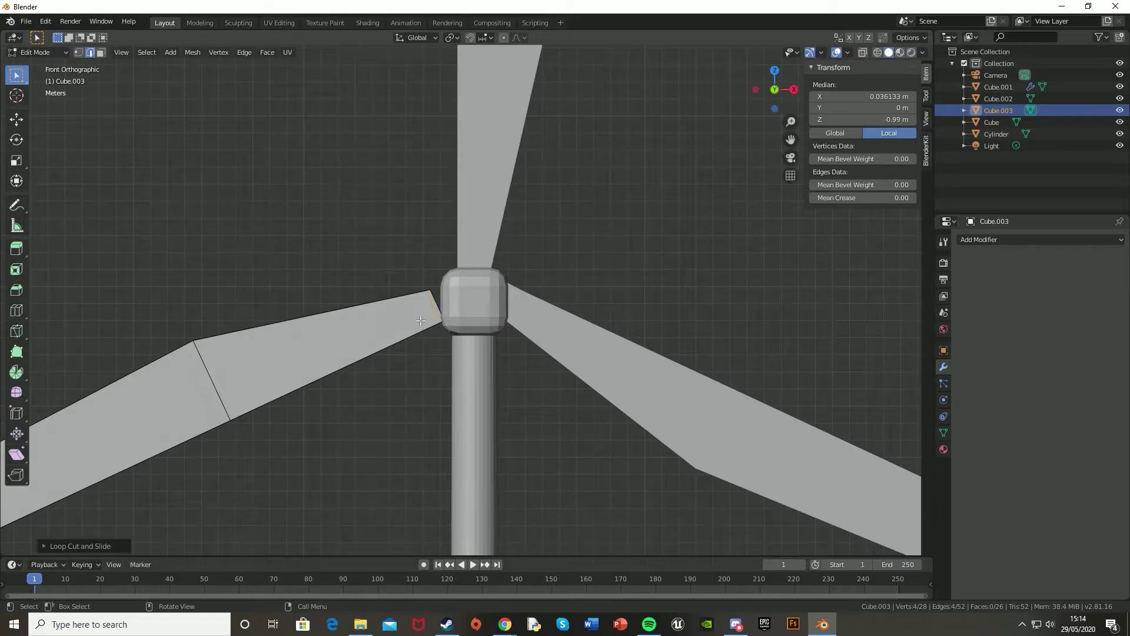
- Select the negative X blade's upper root edge and move it along X until it reaches the hub's side
{"action": "scroll", "coordinate": [447, 312], "scroll_direction": "up", "scroll_amount": 6}
{"action": "middle_click_drag", "start_coordinate": [412, 312], "coordinate": [251, 301]}
{"action": "left_click", "coordinate": [214, 268]}
{"action": "key", "text": "KP_1"}
{"action": "key", "text": "g"}
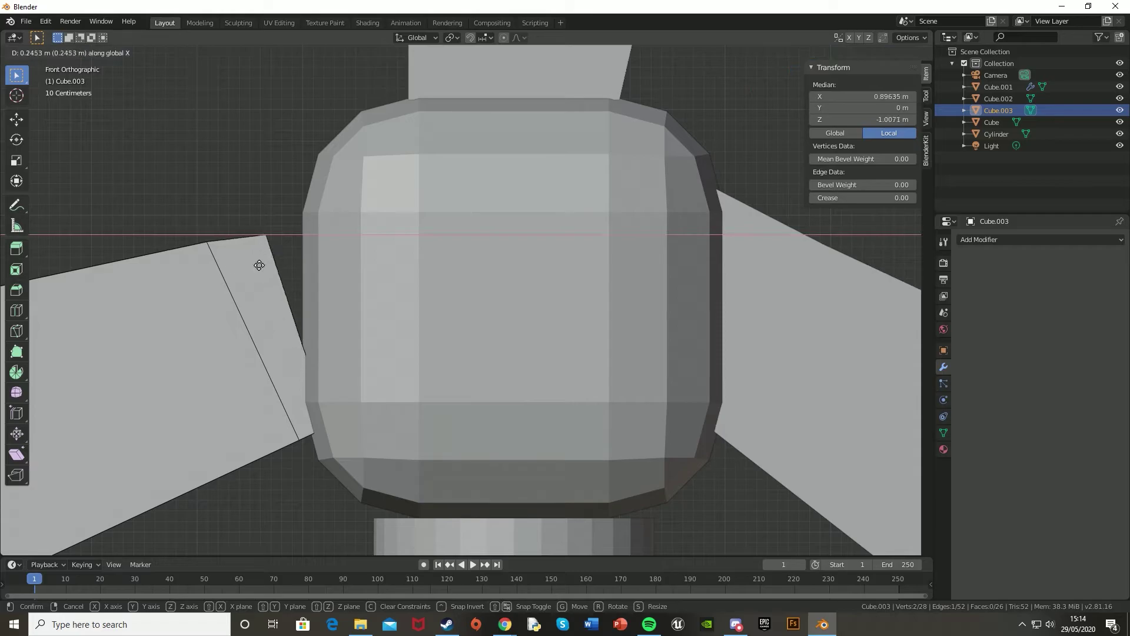
{"action": "left_click", "coordinate": [309, 265]}
- Raise the negative X blade's upper root edge about 0.25 m along Z and return to Object Mode
{"action": "key", "text": "g"}
{"action": "key", "text": "z"}
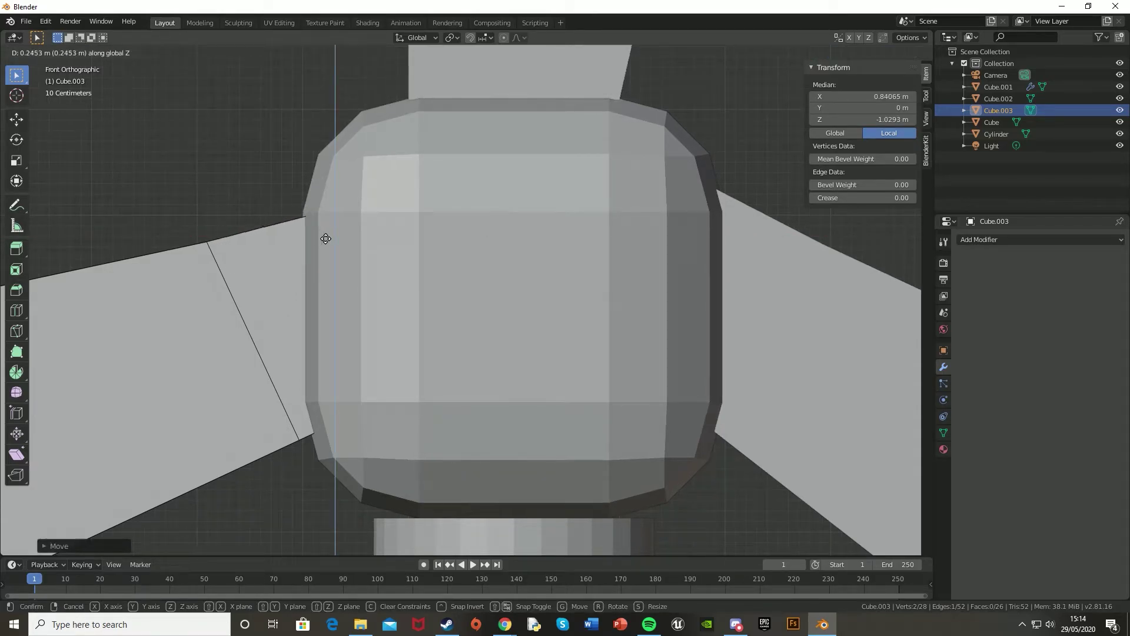
{"action": "left_click", "coordinate": [325, 238]}
{"action": "scroll", "coordinate": [323, 240], "scroll_direction": "down", "scroll_amount": 10}
{"action": "key", "text": "Tab"}
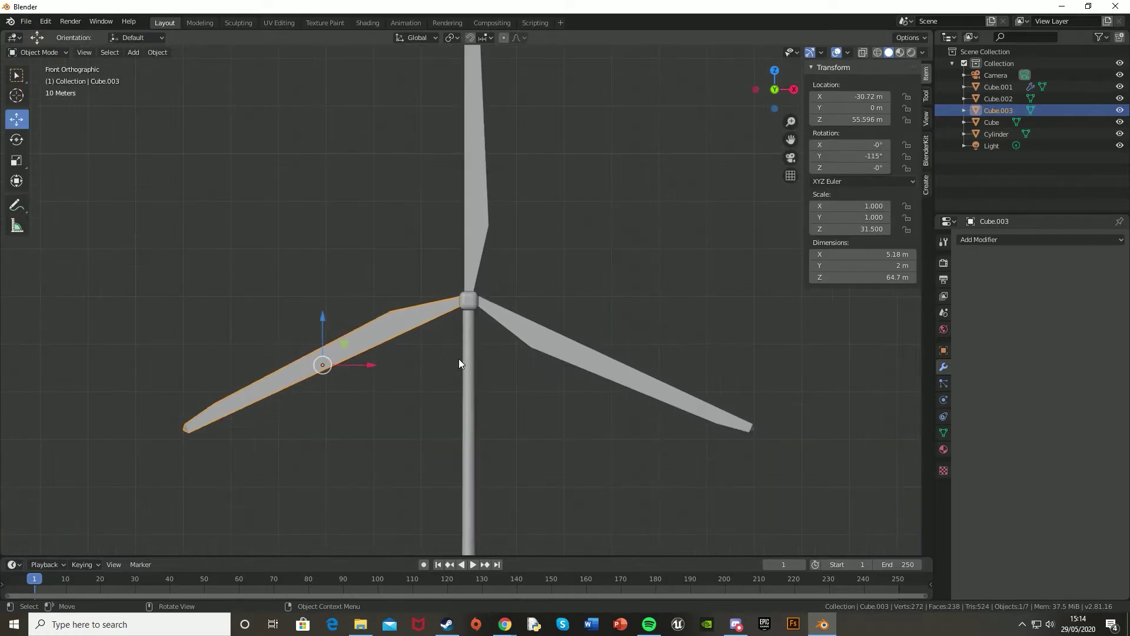
- Select the bevelled hub cube and set its Y dimension to 8 m
{"action": "middle_click_drag", "start_coordinate": [525, 379], "coordinate": [324, 361]}
{"action": "scroll", "coordinate": [531, 332], "scroll_direction": "up", "scroll_amount": 6}
{"action": "scroll", "coordinate": [412, 312], "scroll_direction": "up", "scroll_amount": 2}
{"action": "left_click", "coordinate": [407, 313]}
{"action": "scroll", "coordinate": [415, 316], "scroll_direction": "up", "scroll_amount": 4}
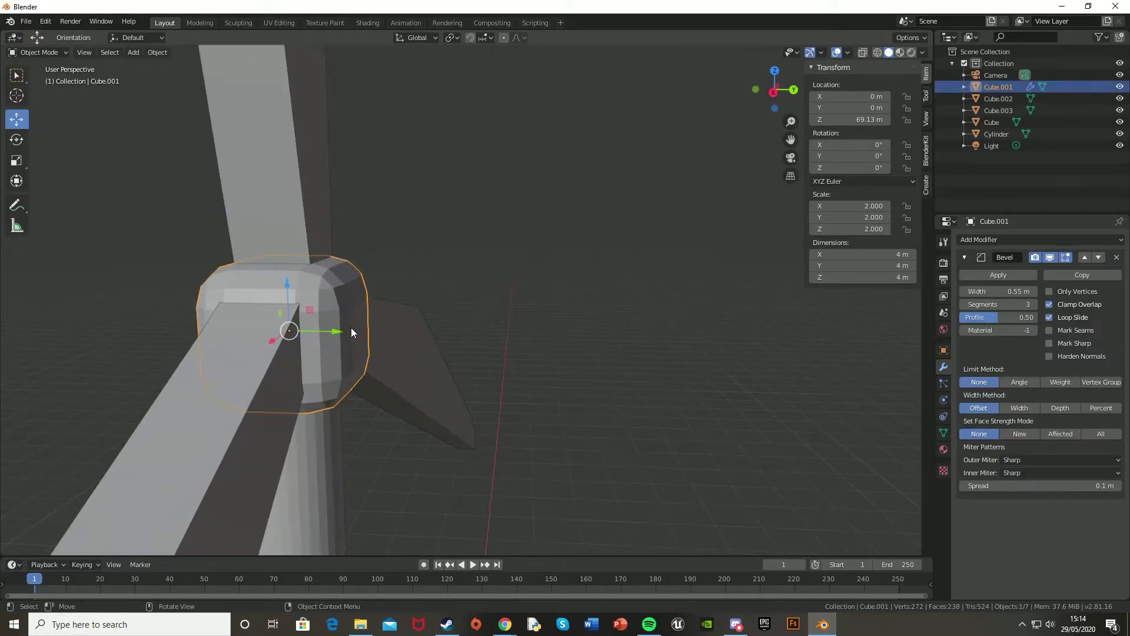
{"action": "middle_click_drag", "start_coordinate": [348, 334], "coordinate": [354, 344]}
{"action": "left_click", "coordinate": [871, 264]}
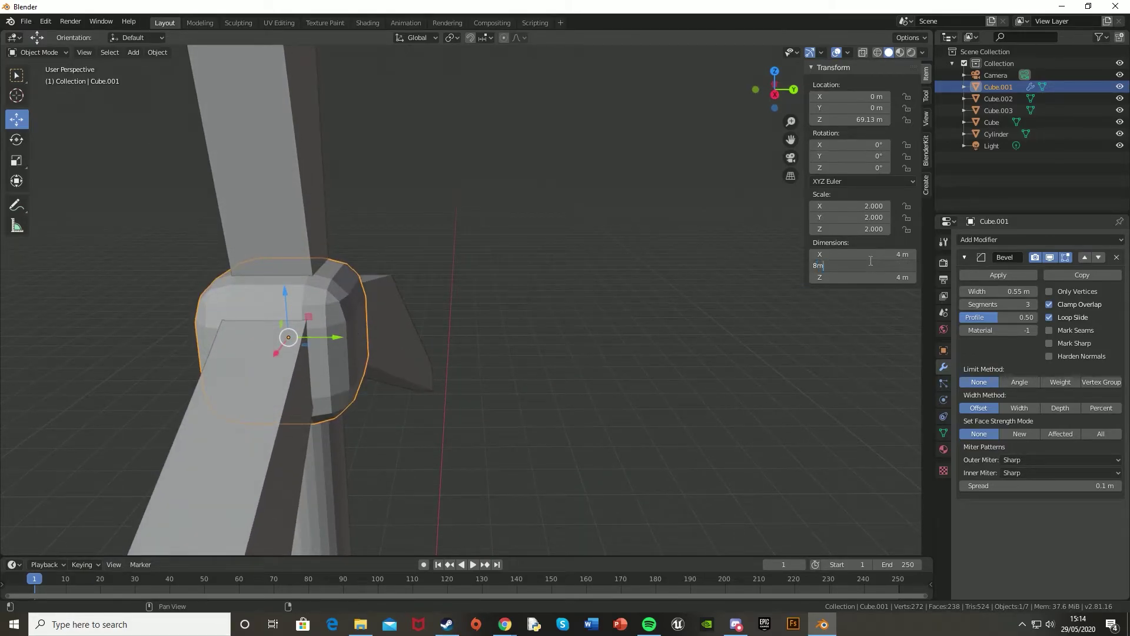
{"action": "type", "text": "8m"}
{"action": "key", "text": "Return"}
- Move the hub cube along Y to about 1.3 m and set its Y dimension to 12 m
{"action": "left_click_drag", "start_coordinate": [345, 341], "coordinate": [384, 341]}
{"action": "middle_click_drag", "start_coordinate": [384, 341], "coordinate": [749, 308]}
{"action": "left_click", "coordinate": [872, 267]}
{"action": "type", "text": "12 m"}
{"action": "key", "text": "Return"}
- Move the lengthened hub farther along Y to about 3 m so it extends behind the blades
{"action": "scroll", "coordinate": [447, 348], "scroll_direction": "up", "scroll_amount": 3}
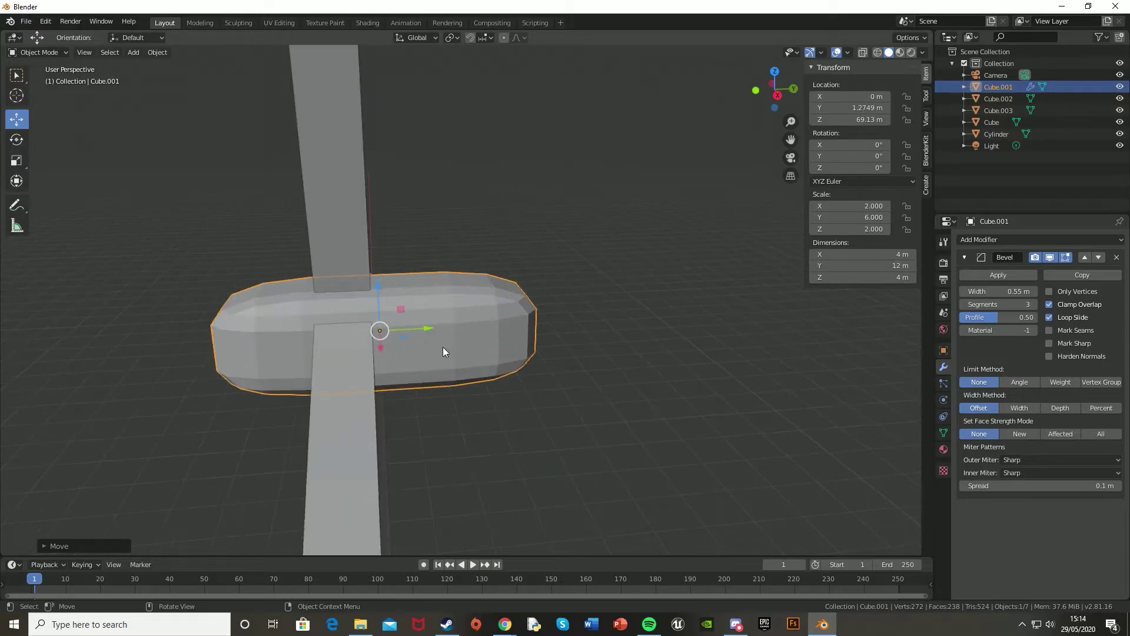
{"action": "key", "text": "g"}
{"action": "key", "text": "y"}
{"action": "left_click_drag", "start_coordinate": [474, 325], "coordinate": [474, 325]}
{"action": "scroll", "coordinate": [489, 341], "scroll_direction": "down", "scroll_amount": 5}
- Deselect the hub and examine the whole turbine and the foot of the tower from different angles
{"action": "middle_click_drag", "start_coordinate": [489, 341], "coordinate": [604, 306]}
{"action": "scroll", "coordinate": [604, 307], "scroll_direction": "down", "scroll_amount": 9}
{"action": "left_click", "coordinate": [561, 400]}
{"action": "middle_click_drag", "start_coordinate": [560, 401], "coordinate": [540, 228]}
{"action": "scroll", "coordinate": [503, 377], "scroll_direction": "up", "scroll_amount": 5}
{"action": "middle_click_drag", "start_coordinate": [503, 377], "coordinate": [566, 292]}
{"action": "scroll", "coordinate": [423, 368], "scroll_direction": "up", "scroll_amount": 7}
{"action": "scroll", "coordinate": [479, 341], "scroll_direction": "up", "scroll_amount": 3}
{"action": "middle_click_drag", "start_coordinate": [462, 376], "coordinate": [544, 282], "text": "shift"}
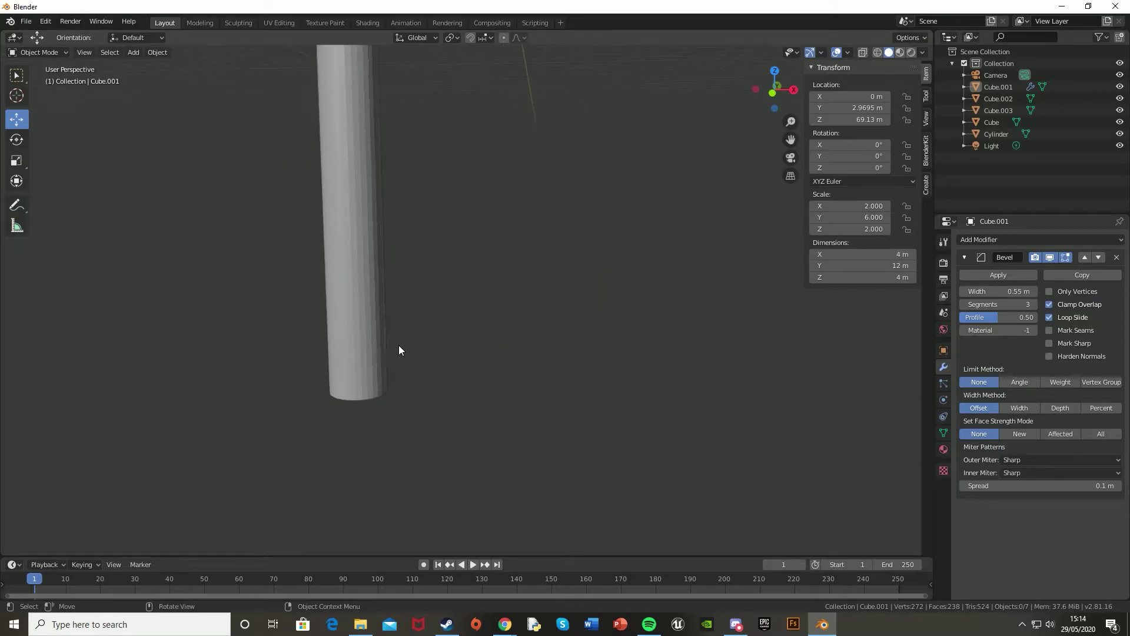
- Focus on the foot of the tower and add a new cube to the scene
{"action": "middle_click_drag", "start_coordinate": [366, 396], "coordinate": [443, 380]}
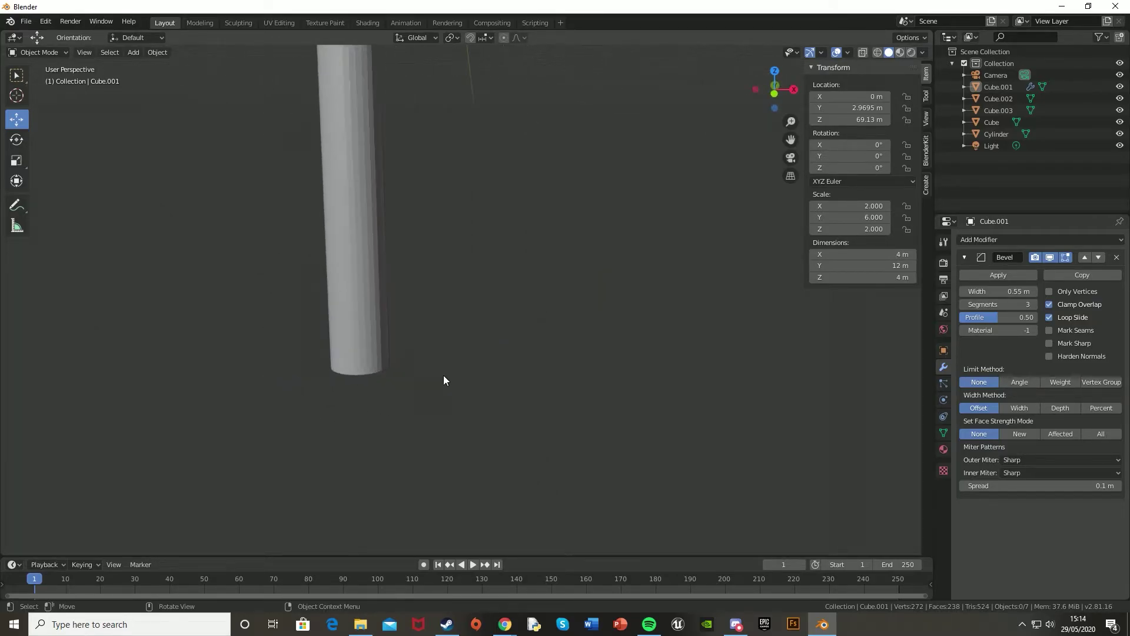
{"action": "left_click", "coordinate": [350, 326]}
{"action": "key", "text": "KP_Decimal"}
{"action": "scroll", "coordinate": [535, 546], "scroll_direction": "up", "scroll_amount": 6}
{"action": "middle_click_drag", "start_coordinate": [535, 545], "coordinate": [554, 380], "text": "shift"}
{"action": "scroll", "coordinate": [533, 397], "scroll_direction": "up", "scroll_amount": 7}
{"action": "middle_click_drag", "start_coordinate": [574, 468], "coordinate": [432, 389], "text": "shift"}
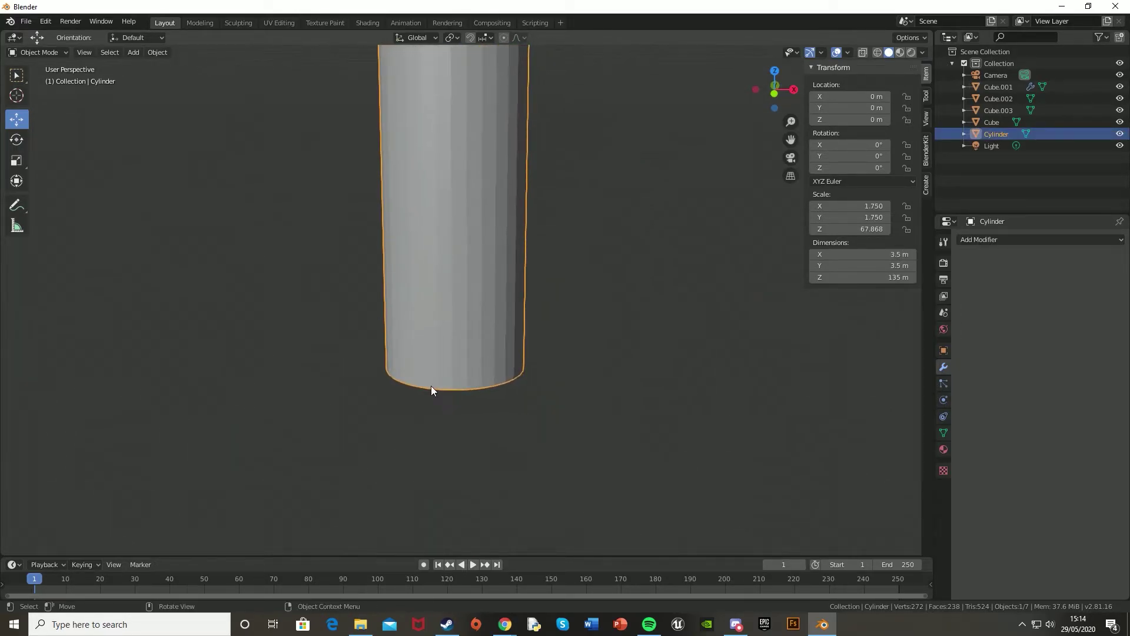
{"action": "key", "text": "shift+a"}
{"action": "mouse_move", "coordinate": [503, 365]}
{"action": "left_click", "coordinate": [556, 376]}
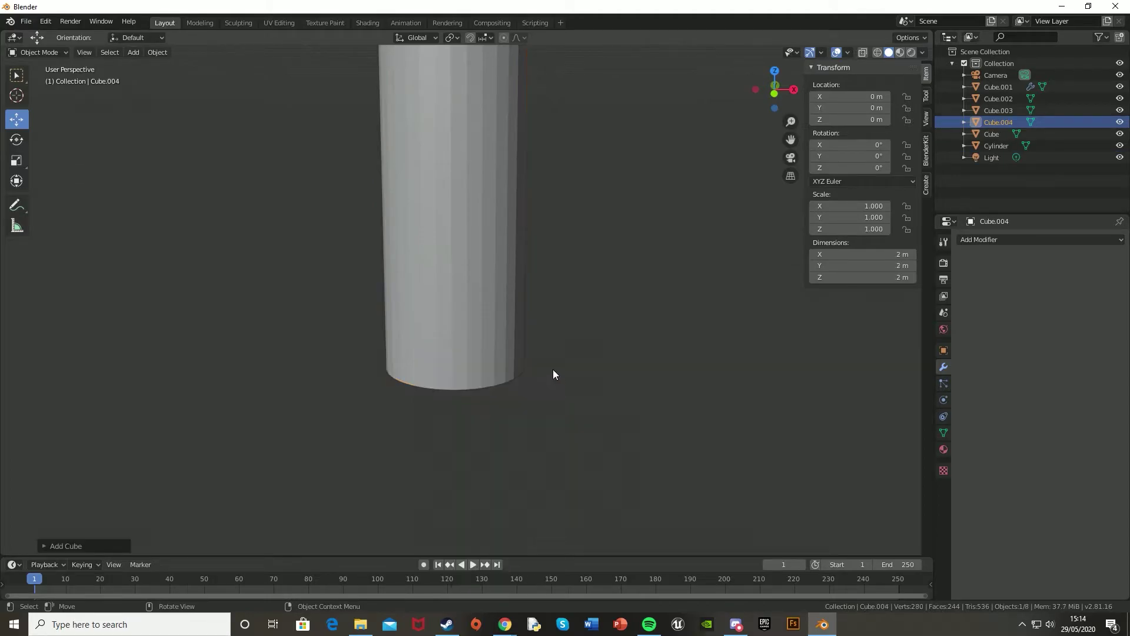
- Move the new cube down along Z to about -67.6 m, at the foot of the tower
{"action": "scroll", "coordinate": [553, 370], "scroll_direction": "down", "scroll_amount": 10}
{"action": "key", "text": "g"}
{"action": "key", "text": "z"}
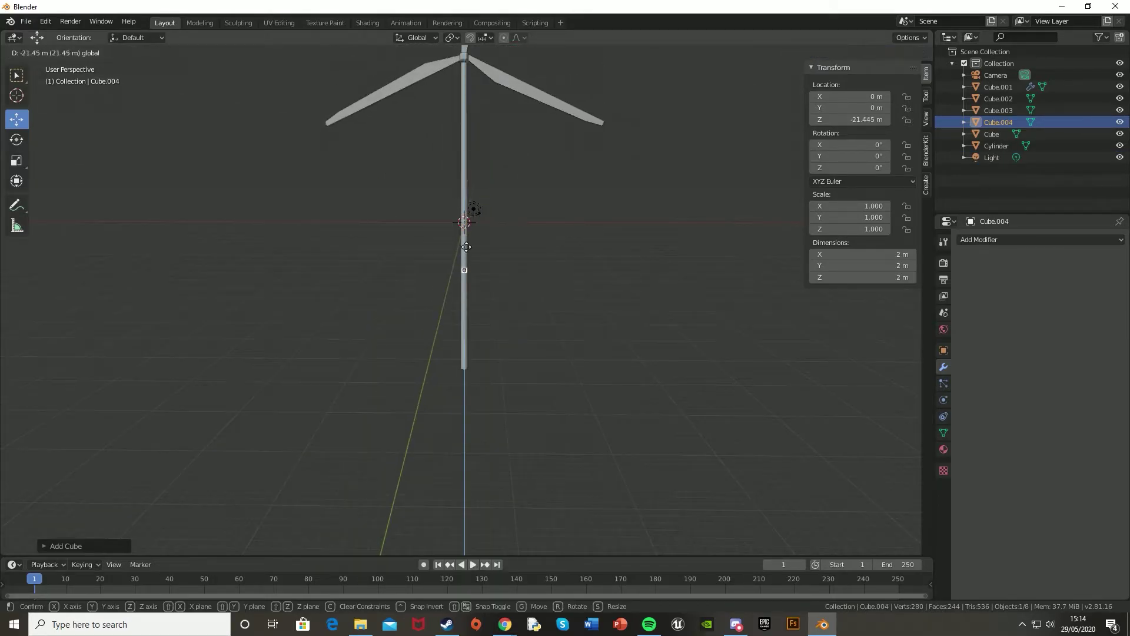
{"action": "left_click", "coordinate": [469, 321]}
{"action": "key", "text": "KP_Decimal"}
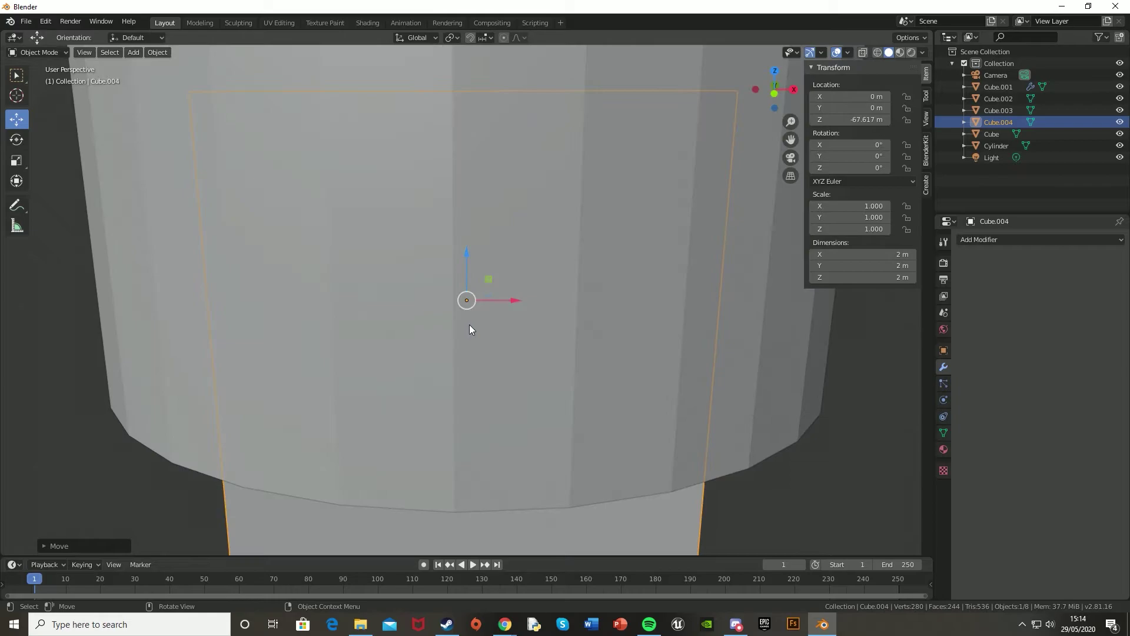
- Raise the cube to about -67.05 m along Z and set its dimensions to 1.9 m in Z and 0.762 m in Y
{"action": "scroll", "coordinate": [469, 324], "scroll_direction": "down", "scroll_amount": 5}
{"action": "scroll", "coordinate": [461, 326], "scroll_direction": "down", "scroll_amount": 1}
{"action": "middle_click_drag", "start_coordinate": [461, 326], "coordinate": [425, 365]}
{"action": "left_click_drag", "start_coordinate": [426, 289], "coordinate": [426, 262]}
{"action": "scroll", "coordinate": [518, 281], "scroll_direction": "up", "scroll_amount": 2}
{"action": "left_click", "coordinate": [887, 280]}
{"action": "key", "text": "Return"}
{"action": "left_click_drag", "start_coordinate": [893, 267], "coordinate": [886, 267]}
{"action": "left_click", "coordinate": [893, 267]}
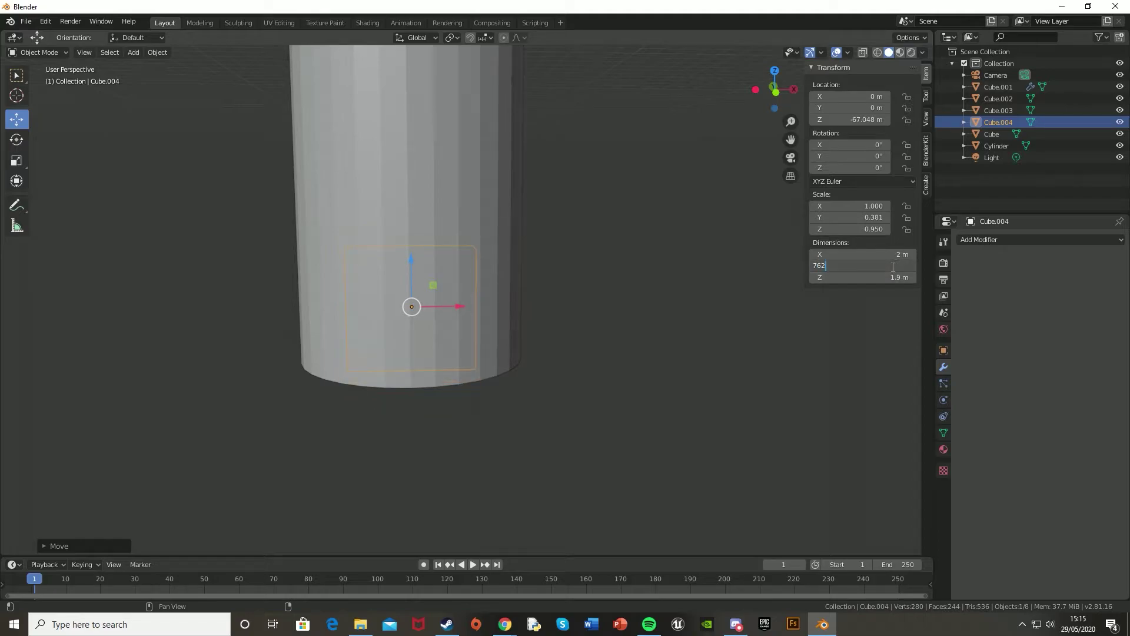
{"action": "key", "text": "Return"}
- Move the cube along Y to about -1.46 m and set its X dimension to 0.762 m to form a door block
{"action": "middle_click_drag", "start_coordinate": [645, 308], "coordinate": [562, 316]}
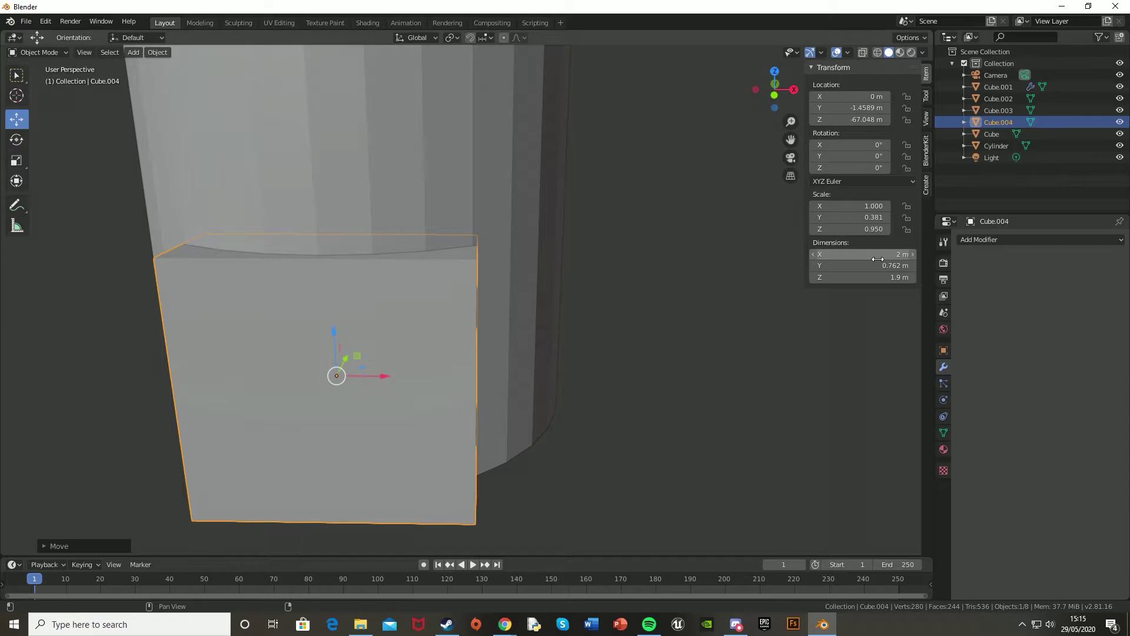
{"action": "left_click", "coordinate": [878, 260]}
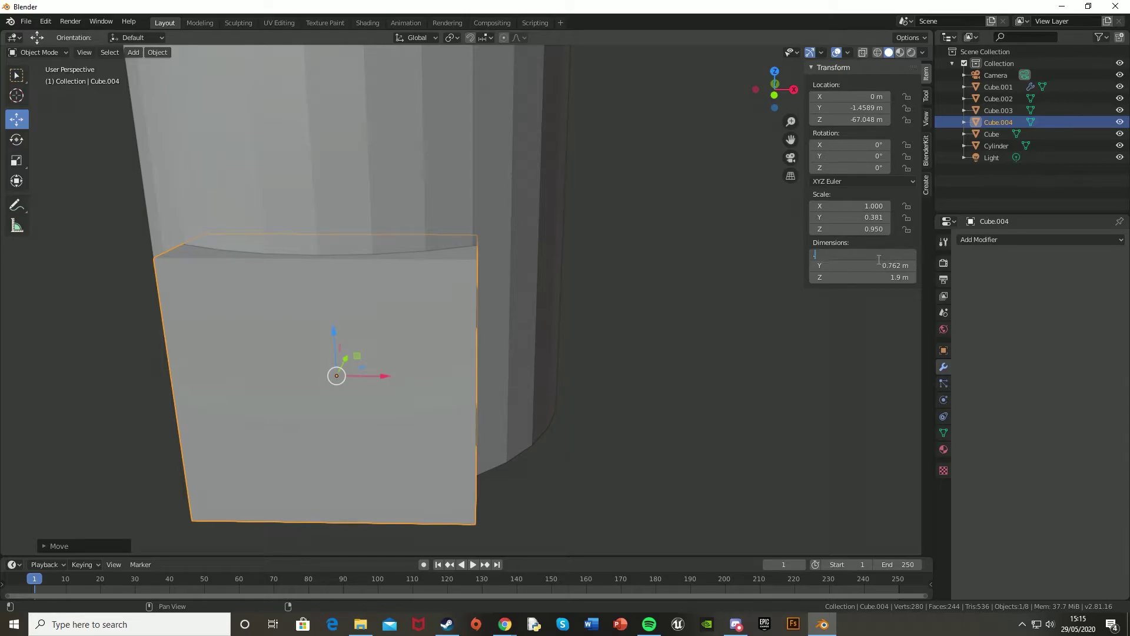
{"action": "key", "text": "Return"}
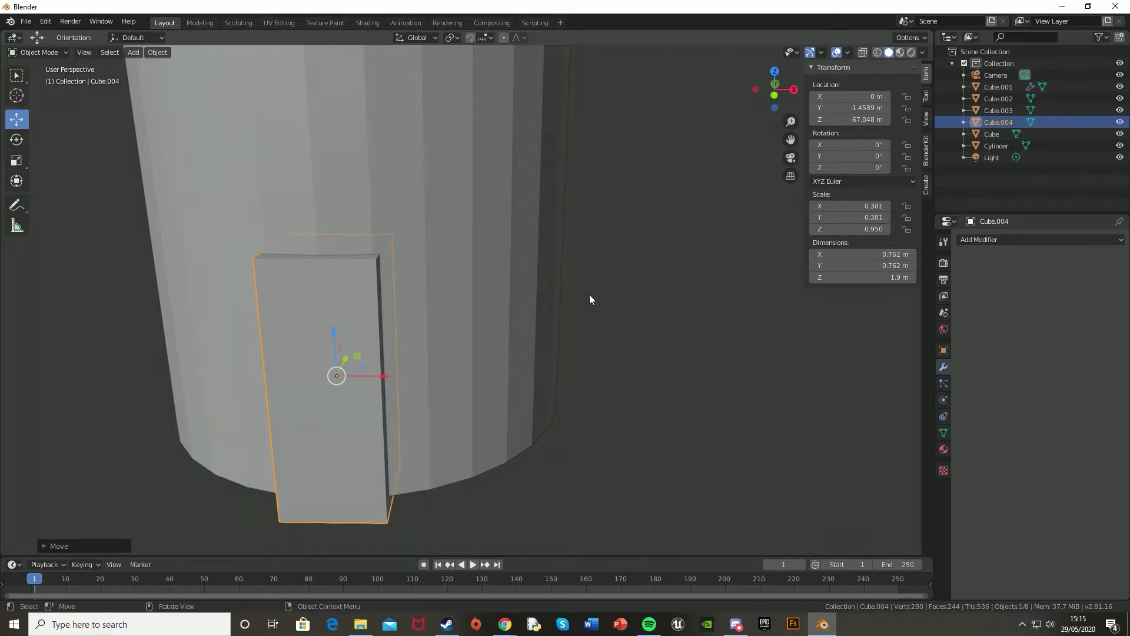
- Push the door block into the tower wall along Y to about -1.38 m
{"action": "middle_click_drag", "start_coordinate": [610, 288], "coordinate": [570, 275]}
{"action": "middle_click_drag", "start_coordinate": [521, 305], "coordinate": [331, 327]}
{"action": "left_click_drag", "start_coordinate": [331, 328], "coordinate": [323, 339]}
{"action": "key", "text": "ctrl+z"}
{"action": "key", "text": "KP_1"}
{"action": "scroll", "coordinate": [401, 334], "scroll_direction": "up", "scroll_amount": 2}
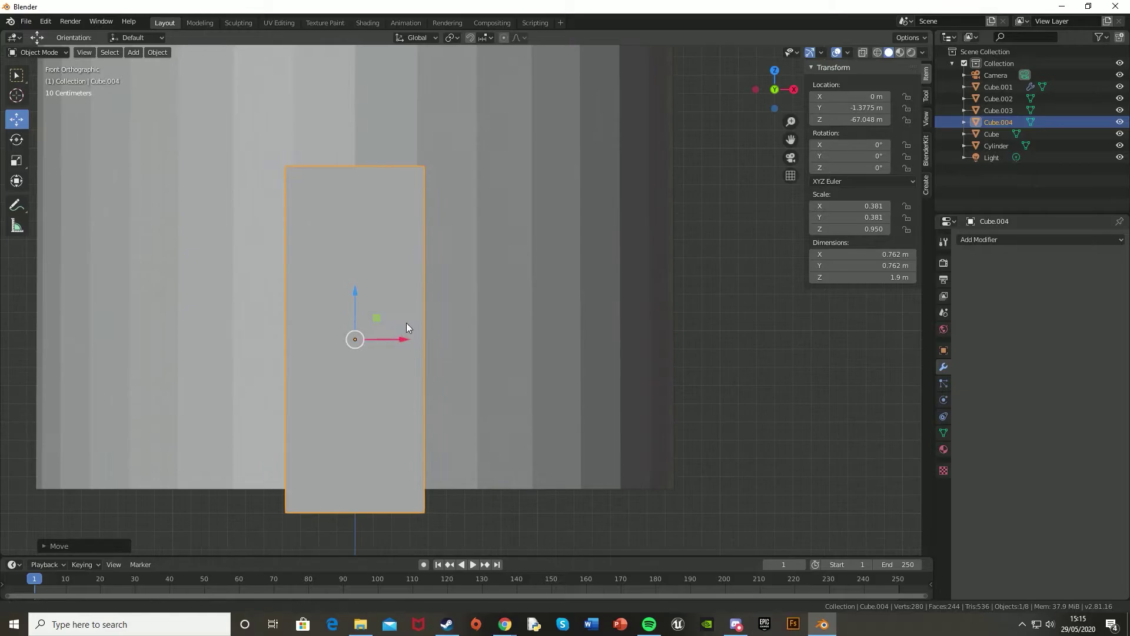
- Raise the door block to about -66.93 m along Z, aligned with the tower's base, and adjust its Y position to about -1.37 m
{"action": "middle_click_drag", "start_coordinate": [401, 334], "coordinate": [467, 265], "text": "shift"}
{"action": "left_click_drag", "start_coordinate": [422, 232], "coordinate": [422, 200]}
{"action": "middle_click_drag", "start_coordinate": [422, 200], "coordinate": [469, 433]}
{"action": "left_click_drag", "start_coordinate": [359, 381], "coordinate": [356, 382]}
- Paste a copy of the door block and move it along X to about 2.3 m, beside the tower
{"action": "scroll", "coordinate": [411, 281], "scroll_direction": "down", "scroll_amount": 5}
{"action": "key", "text": "ctrl+v"}
{"action": "left_click_drag", "start_coordinate": [378, 323], "coordinate": [467, 328]}
{"action": "scroll", "coordinate": [479, 340], "scroll_direction": "up", "scroll_amount": 5}
{"action": "middle_click_drag", "start_coordinate": [406, 335], "coordinate": [444, 323], "text": "shift"}
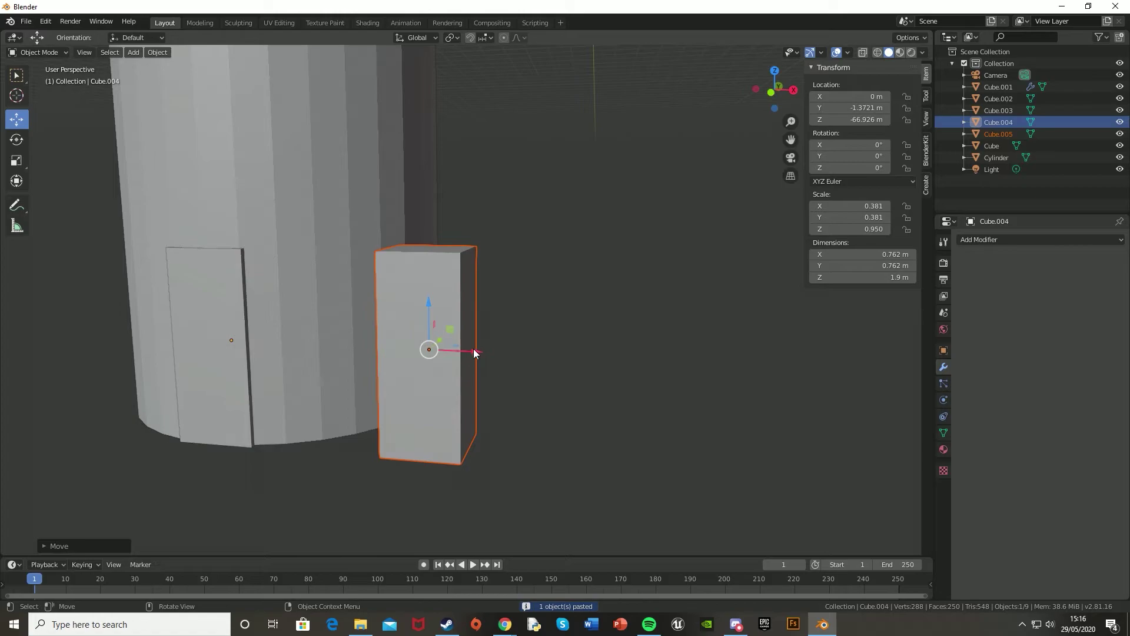
{"action": "left_click_drag", "start_coordinate": [475, 352], "coordinate": [498, 354]}
{"action": "middle_click_drag", "start_coordinate": [545, 348], "coordinate": [428, 351]}
- Lengthen the copied block along Y, shift it along Y and shorten its height to about 1.1 m
{"action": "key", "text": "s"}
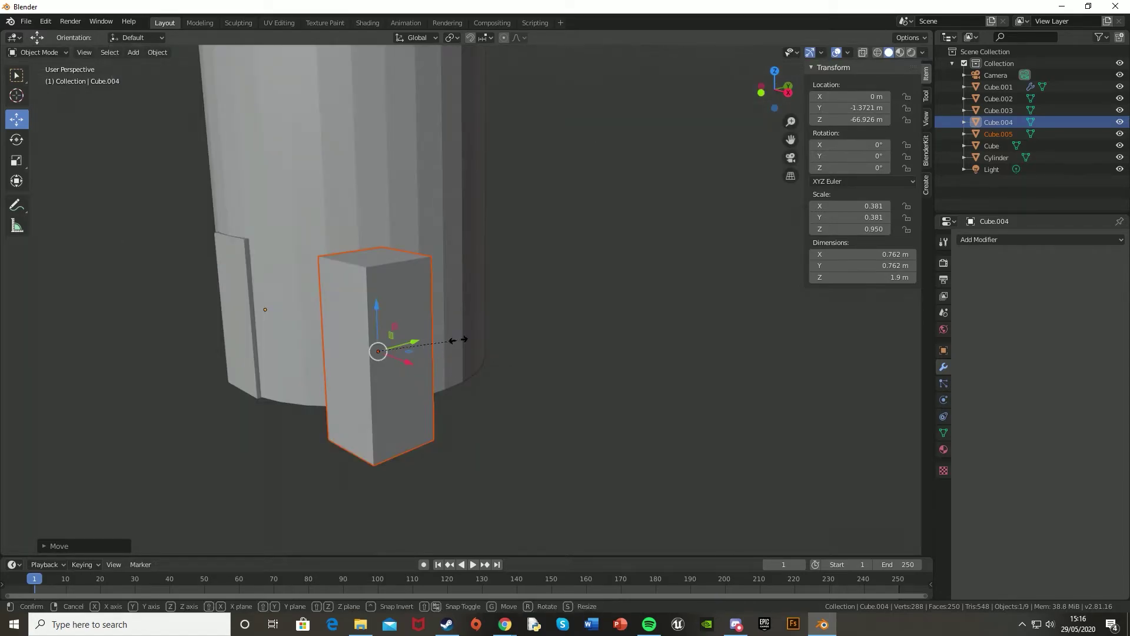
{"action": "key", "text": "y"}
{"action": "left_click", "coordinate": [494, 333]}
{"action": "left_click_drag", "start_coordinate": [417, 339], "coordinate": [489, 321]}
{"action": "key", "text": "s"}
{"action": "key", "text": "s"}
{"action": "key", "text": "y"}
{"action": "key", "text": "Escape"}
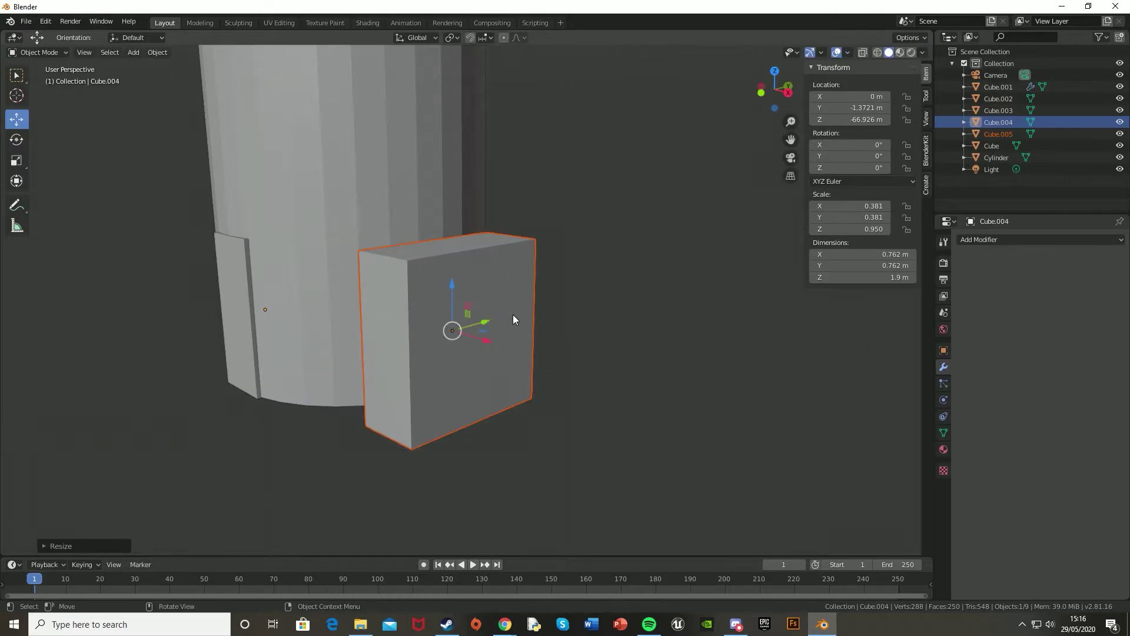
{"action": "key", "text": "s"}
{"action": "key", "text": "z"}
{"action": "key", "text": "Escape"}
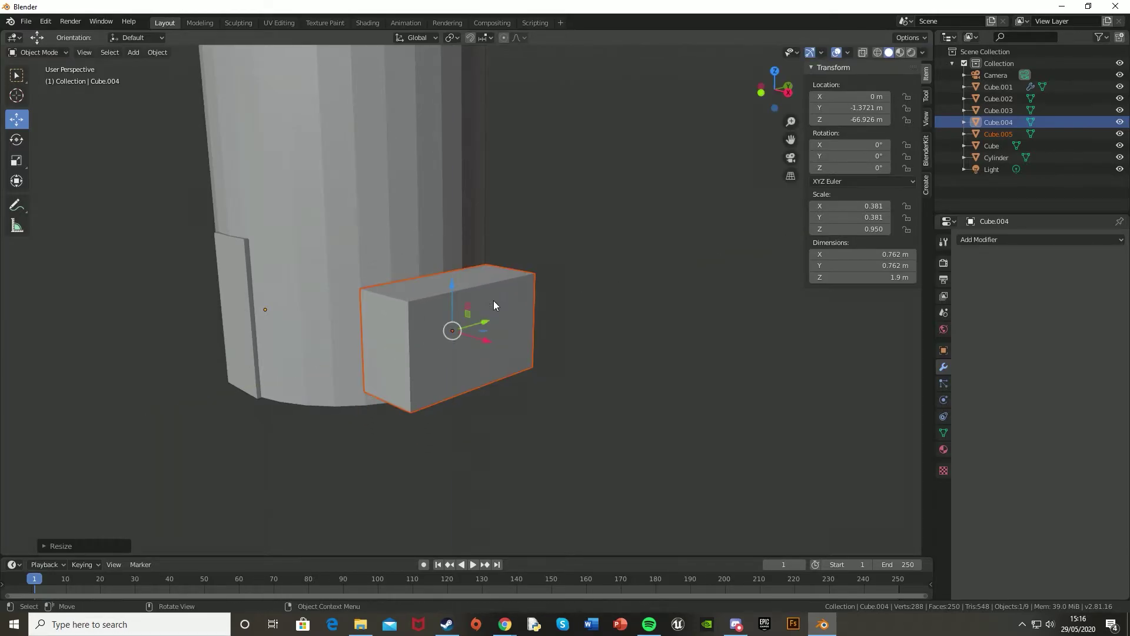
- Lower the copied block along Z to about -67.3 m, near the level of the tower's base
{"action": "key", "text": "KP_1"}
{"action": "key", "text": "g"}
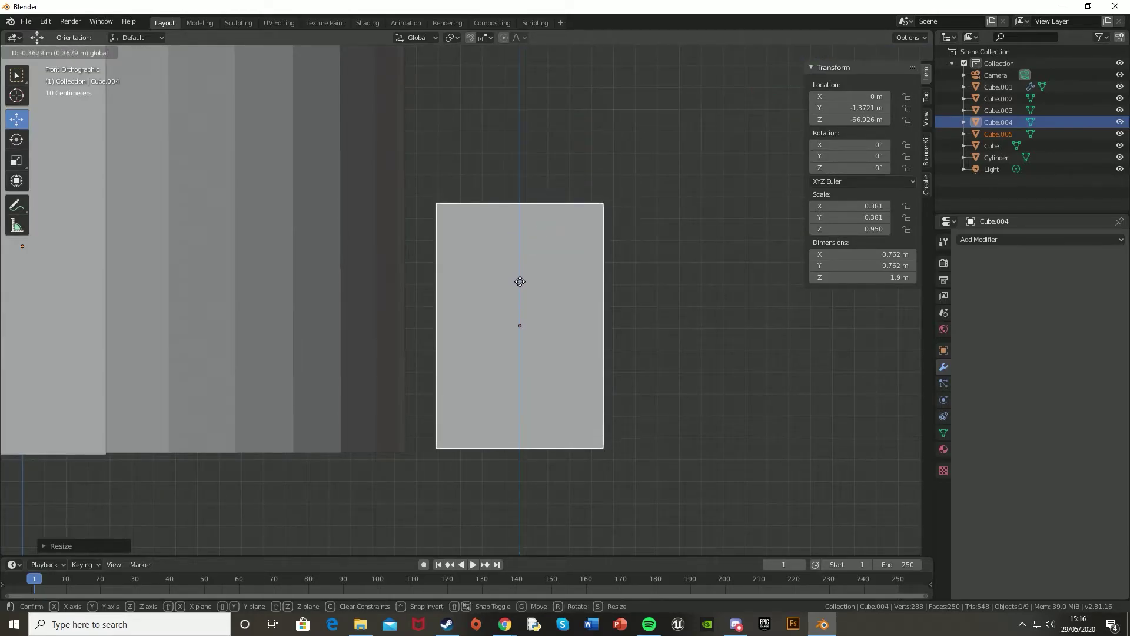
{"action": "left_click", "coordinate": [520, 284]}
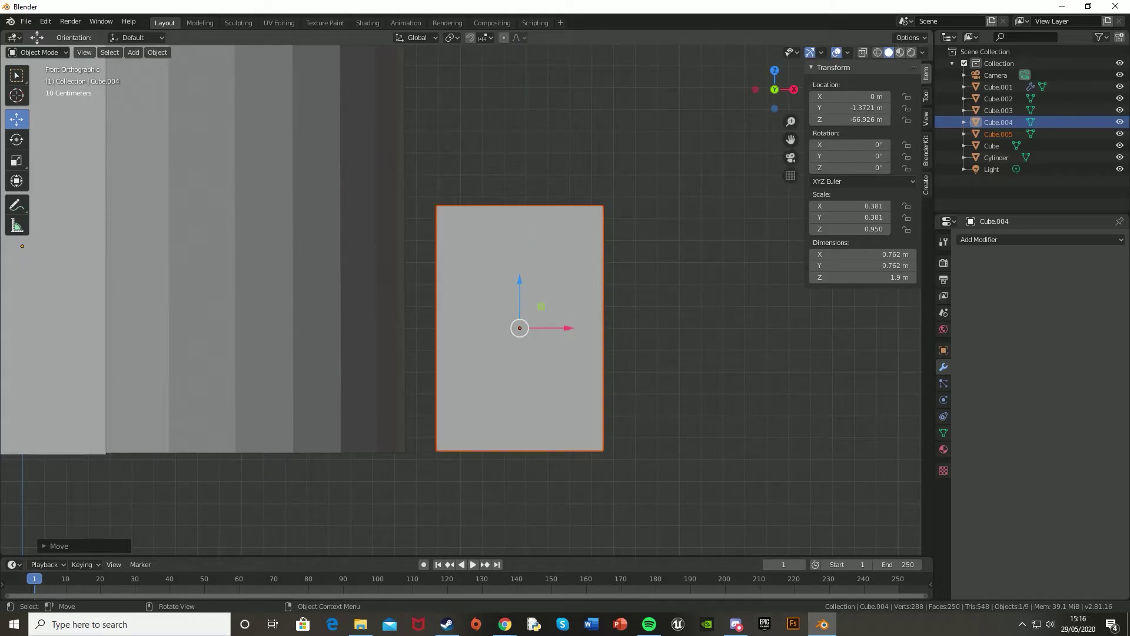
- Select only the copied block, resize it to about 1.39 m along Y and set its Y location to 0 m
{"action": "key", "text": "alt+Tab"}
{"action": "left_click", "coordinate": [486, 219]}
{"action": "middle_click_drag", "start_coordinate": [536, 318], "coordinate": [422, 342]}
{"action": "scroll", "coordinate": [425, 319], "scroll_direction": "down", "scroll_amount": 3}
{"action": "middle_click_drag", "start_coordinate": [422, 342], "coordinate": [414, 358]}
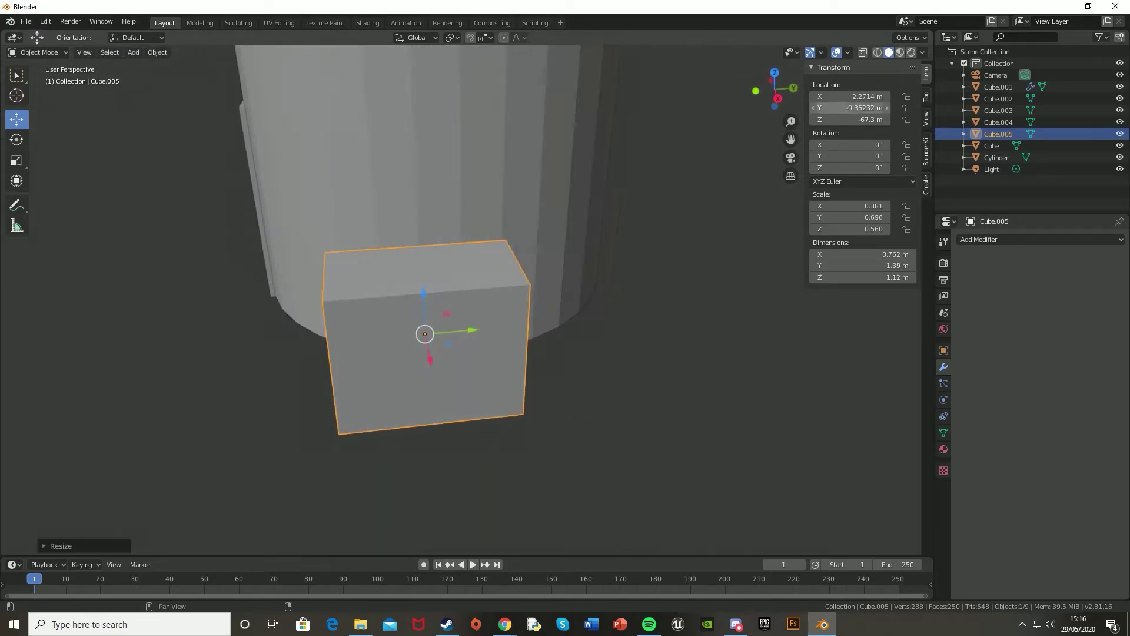
{"action": "left_click", "coordinate": [856, 108]}
{"action": "key", "text": "Return"}
- Move the copied block slightly away from the tower along X to about 2.34 m
{"action": "middle_click_drag", "start_coordinate": [542, 253], "coordinate": [656, 213]}
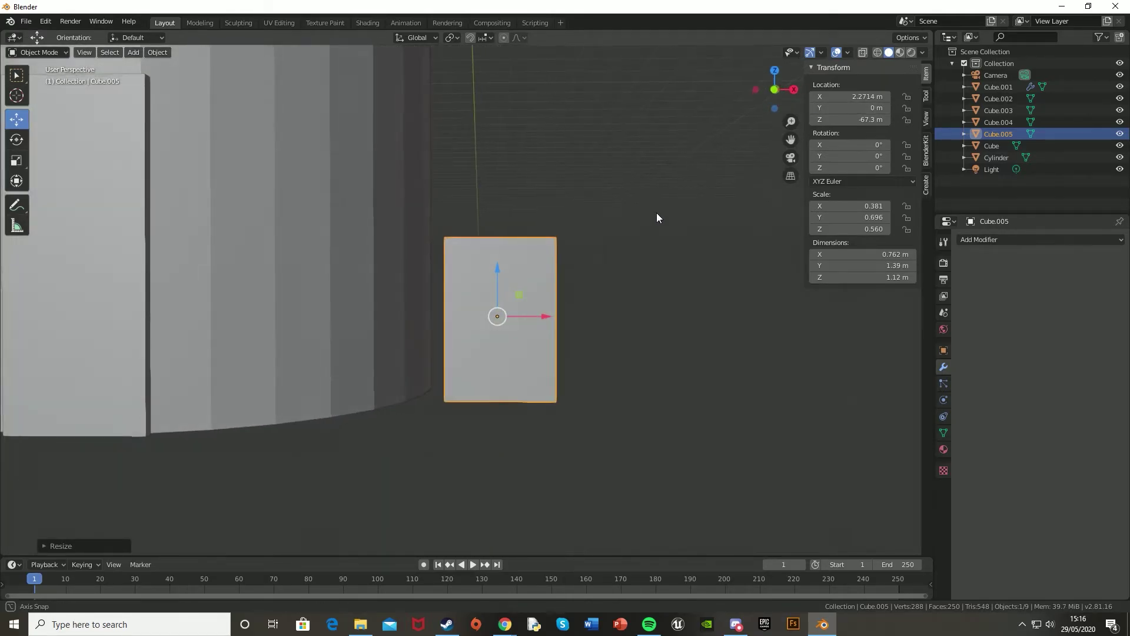
{"action": "left_click_drag", "start_coordinate": [544, 310], "coordinate": [553, 308]}
{"action": "scroll", "coordinate": [553, 309], "scroll_direction": "down", "scroll_amount": 4}
- Fine-tune the copied block along Z to about -67.306 m so its underside lines up with the tower's bottom edge
{"action": "key", "text": "KP_1"}
{"action": "scroll", "coordinate": [483, 312], "scroll_direction": "up", "scroll_amount": 7}
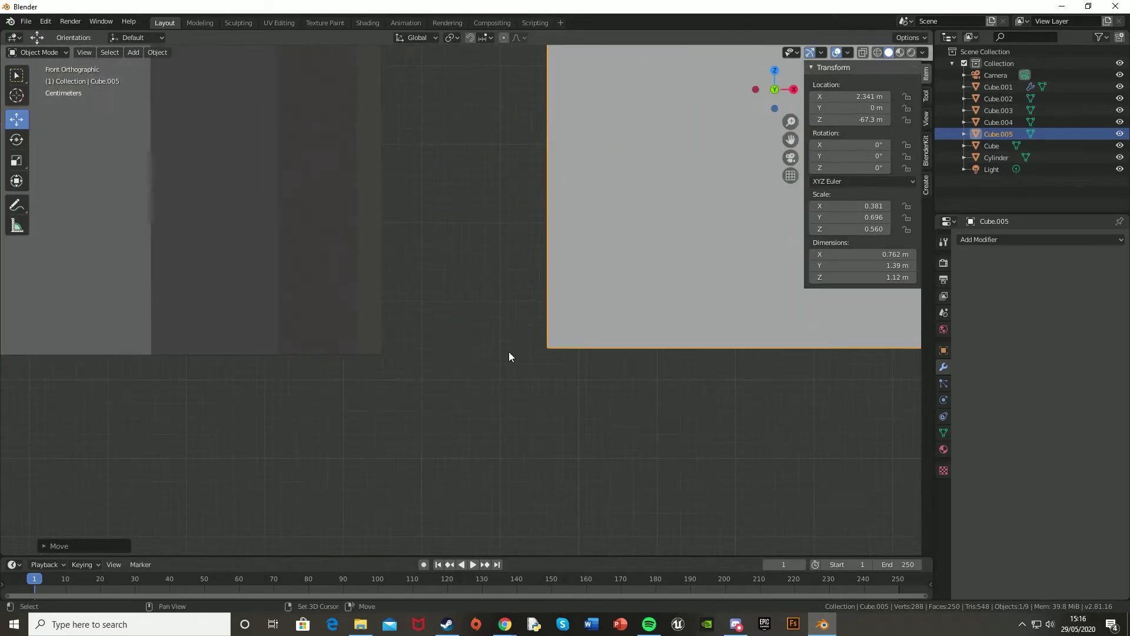
{"action": "middle_click_drag", "start_coordinate": [509, 352], "coordinate": [465, 353], "text": "shift"}
{"action": "scroll", "coordinate": [465, 354], "scroll_direction": "up", "scroll_amount": 2}
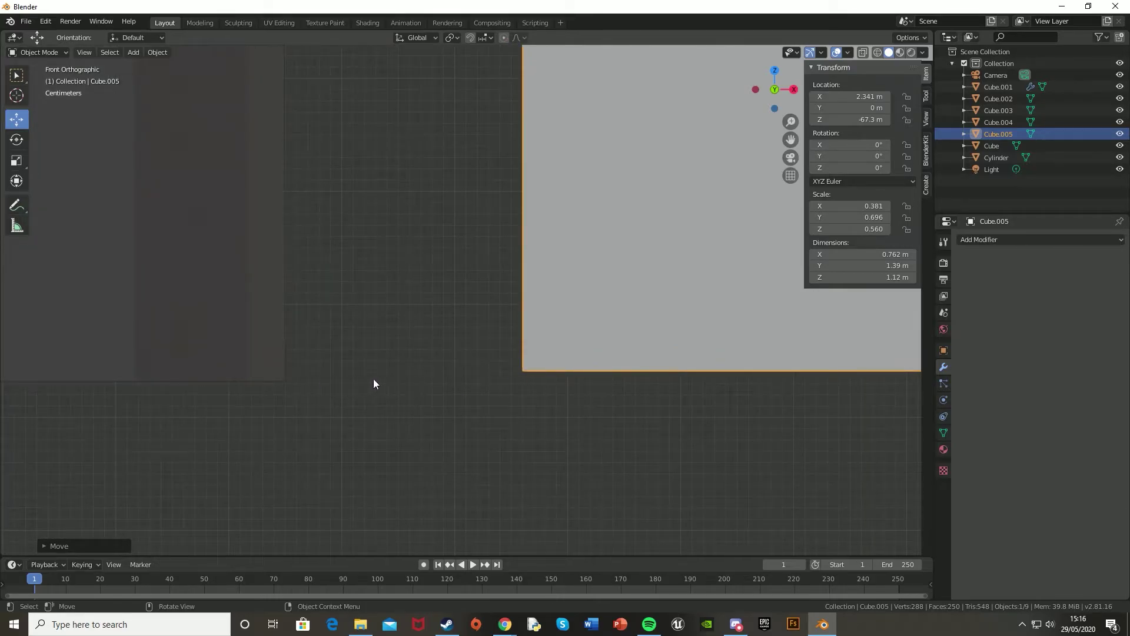
{"action": "key", "text": "g"}
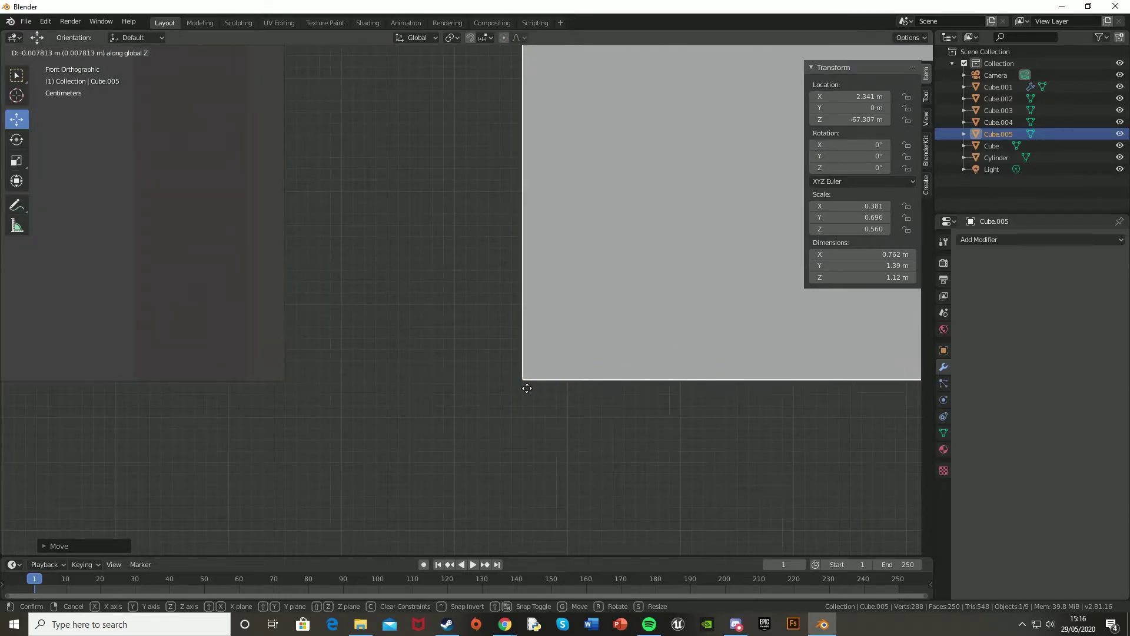
{"action": "left_click", "coordinate": [527, 392]}
{"action": "scroll", "coordinate": [528, 391], "scroll_direction": "down", "scroll_amount": 8}
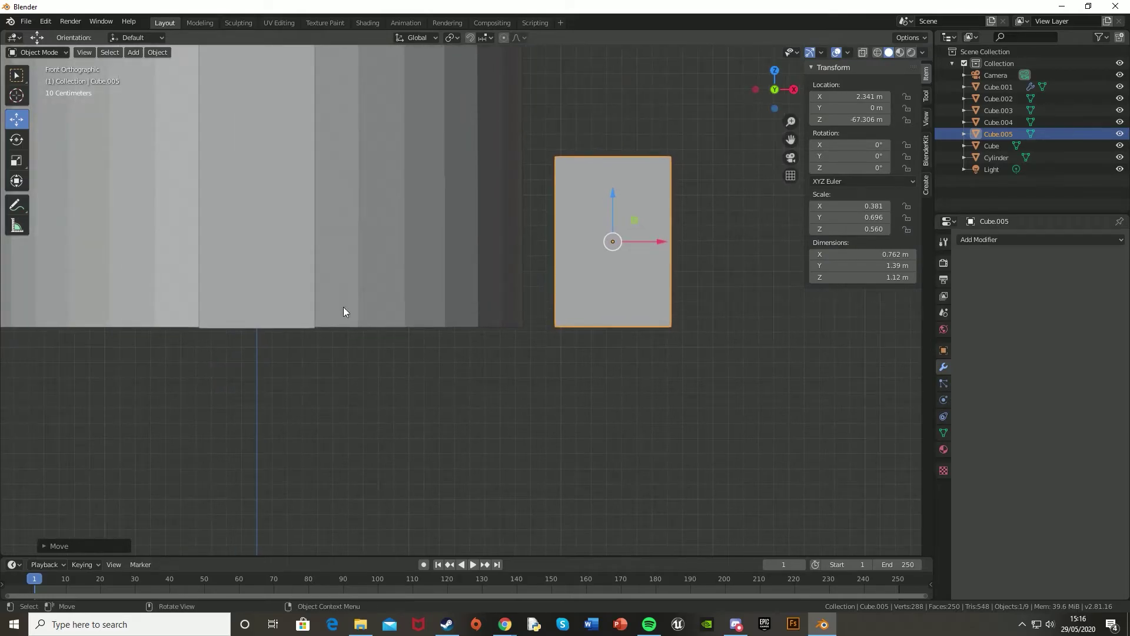
- Select the door block at the tower's foot and add a new material to it
{"action": "scroll", "coordinate": [488, 277], "scroll_direction": "down", "scroll_amount": 5}
{"action": "middle_click_drag", "start_coordinate": [514, 270], "coordinate": [527, 421], "text": "shift"}
{"action": "scroll", "coordinate": [523, 348], "scroll_direction": "down", "scroll_amount": 5}
{"action": "left_click", "coordinate": [514, 300]}
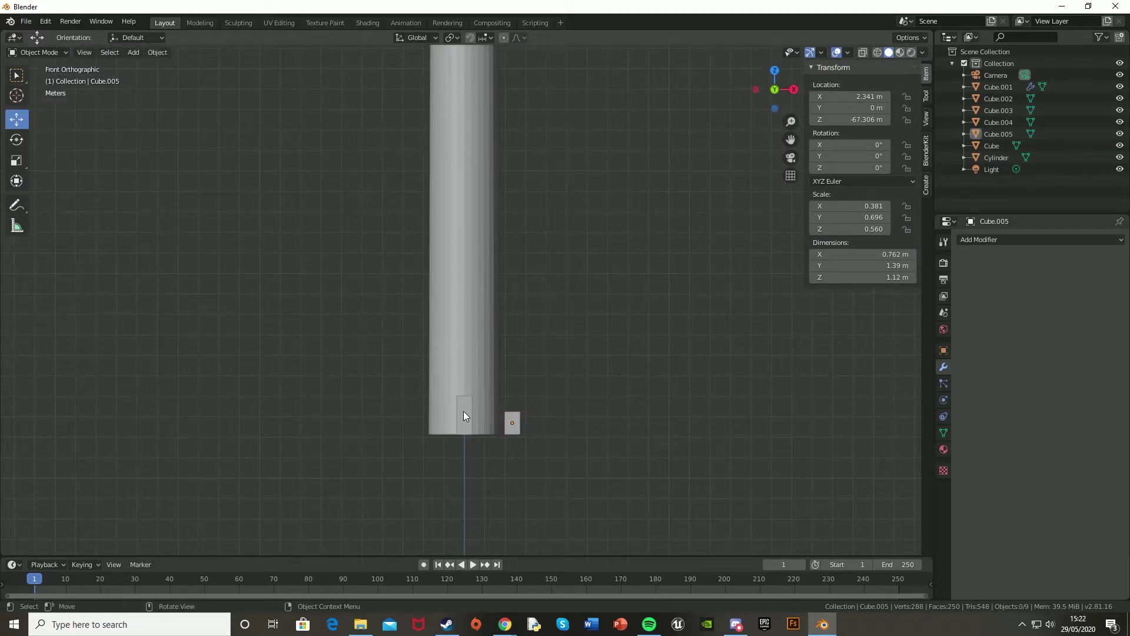
{"action": "left_click", "coordinate": [464, 411]}
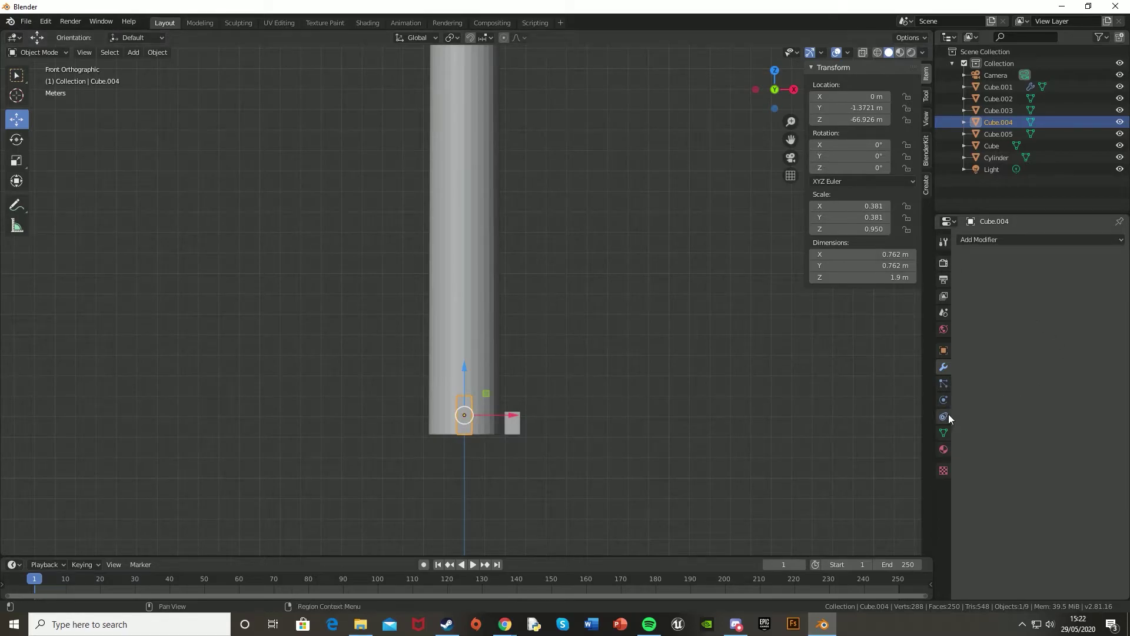
{"action": "left_click", "coordinate": [945, 453]}
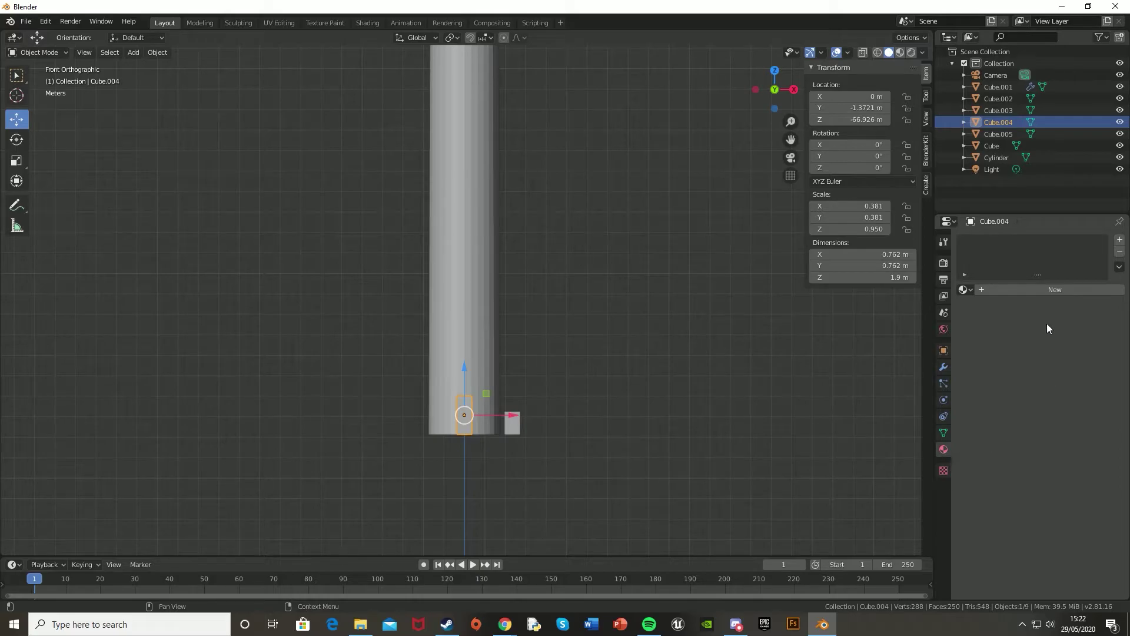
{"action": "left_click", "coordinate": [1026, 289]}
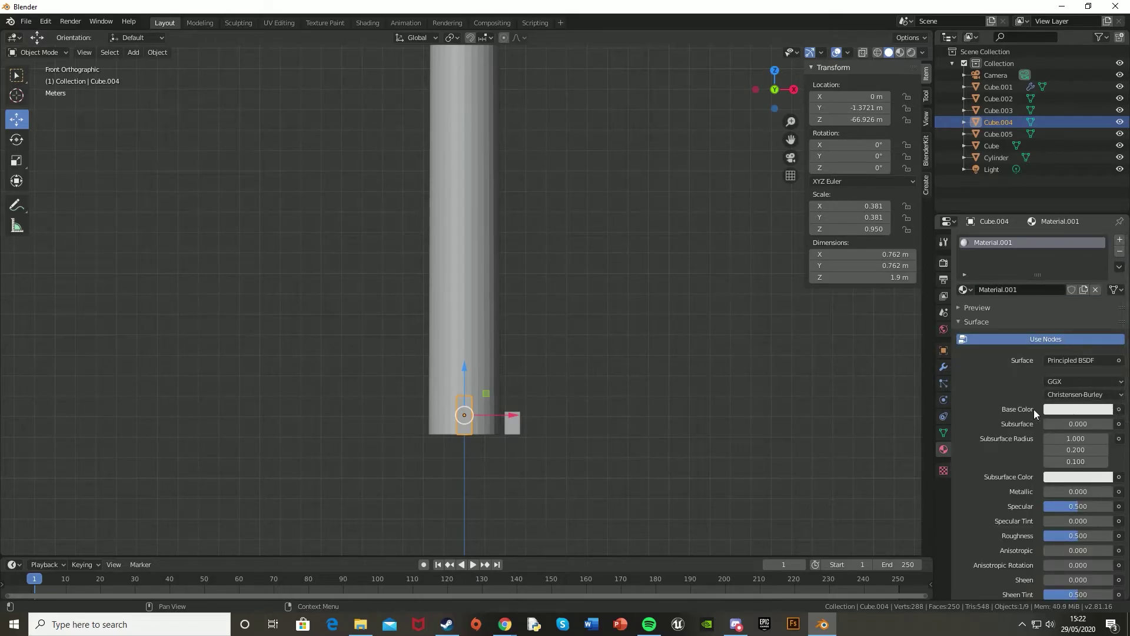
- Use an Image Texture for the material's base color and load Door-8138.jpg from the Downloads folder
{"action": "left_click", "coordinate": [1119, 409]}
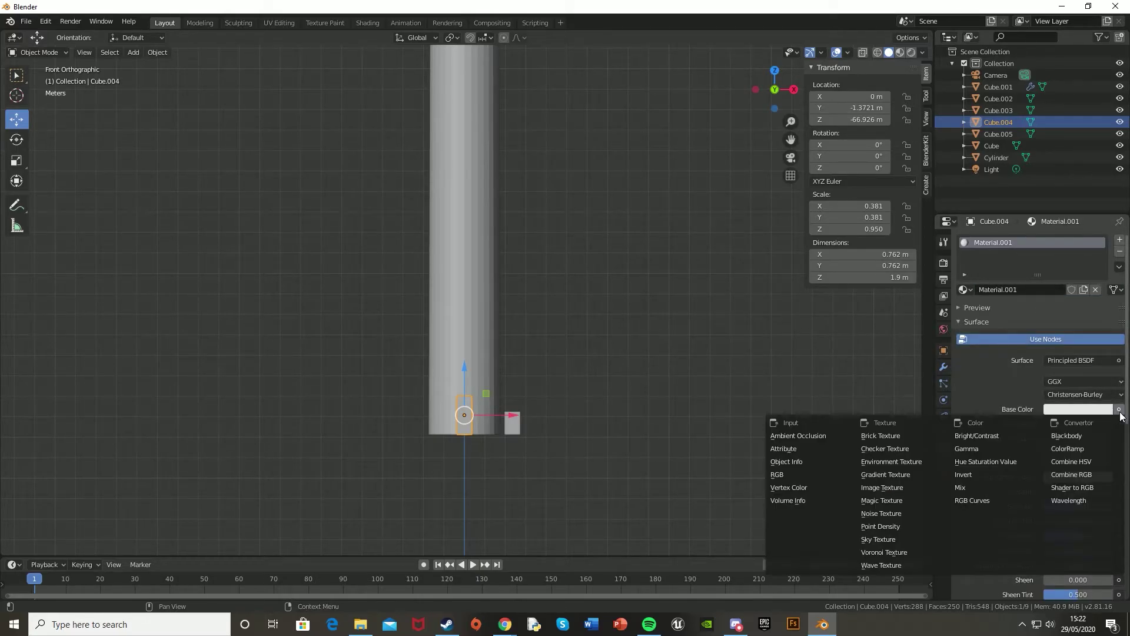
{"action": "left_click", "coordinate": [891, 488]}
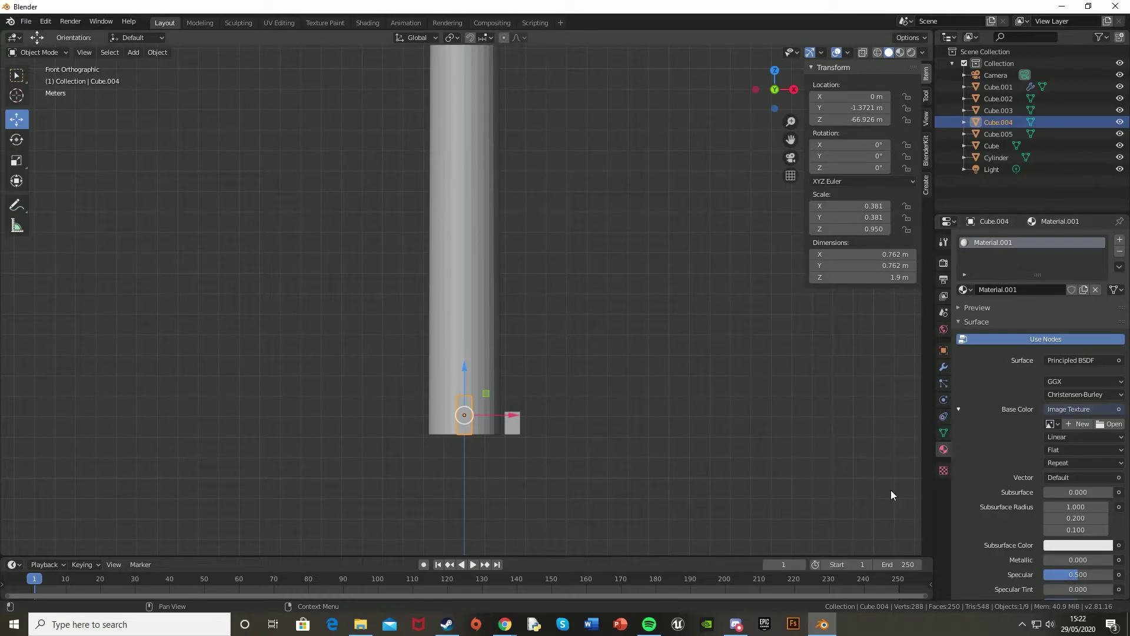
{"action": "left_click", "coordinate": [1110, 424]}
{"action": "left_click", "coordinate": [309, 370]}
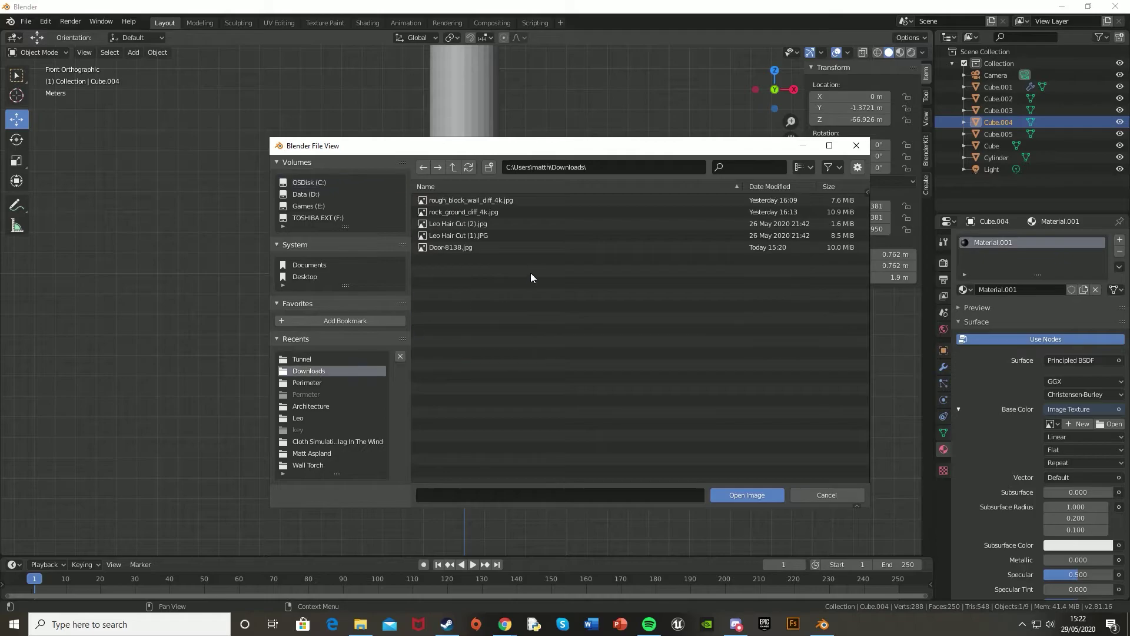
{"action": "double_click", "coordinate": [487, 246]}
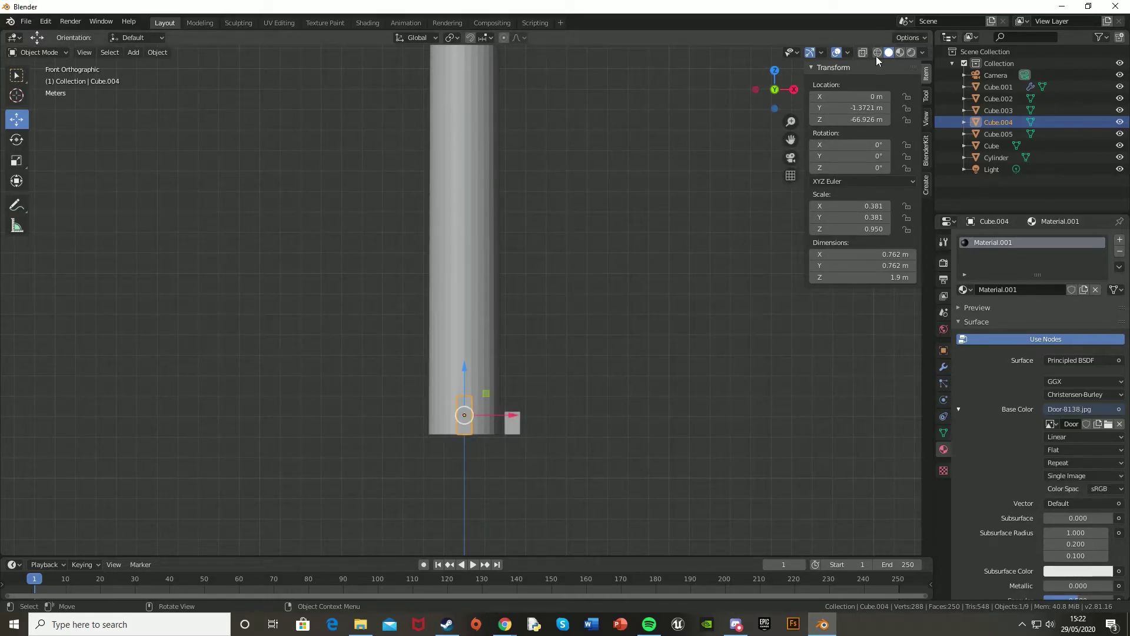
- Switch the viewport to Material Preview shading and examine the texture on the door block up close
{"action": "left_click", "coordinate": [901, 53]}
{"action": "scroll", "coordinate": [483, 443], "scroll_direction": "up", "scroll_amount": 7}
{"action": "middle_click_drag", "start_coordinate": [482, 443], "coordinate": [489, 531], "text": "shift"}
{"action": "scroll", "coordinate": [507, 394], "scroll_direction": "up", "scroll_amount": 6}
{"action": "middle_click_drag", "start_coordinate": [493, 356], "coordinate": [477, 371], "text": "shift"}
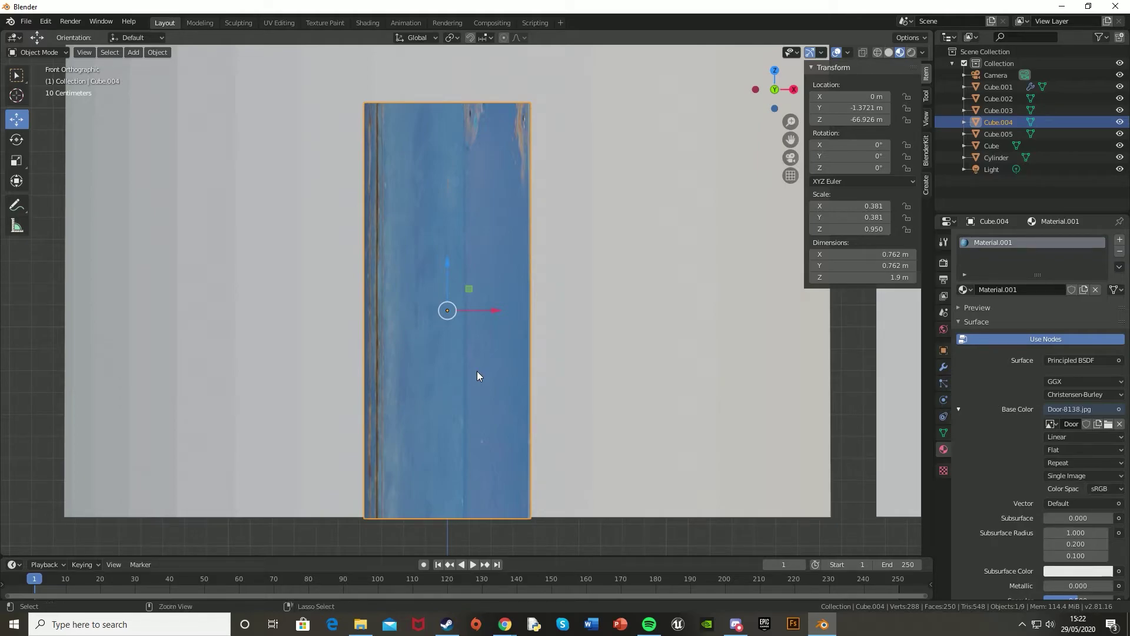
- Apply the door block's rotation and scale and unwrap all its faces in Edit Mode
{"action": "key", "text": "ctrl+a"}
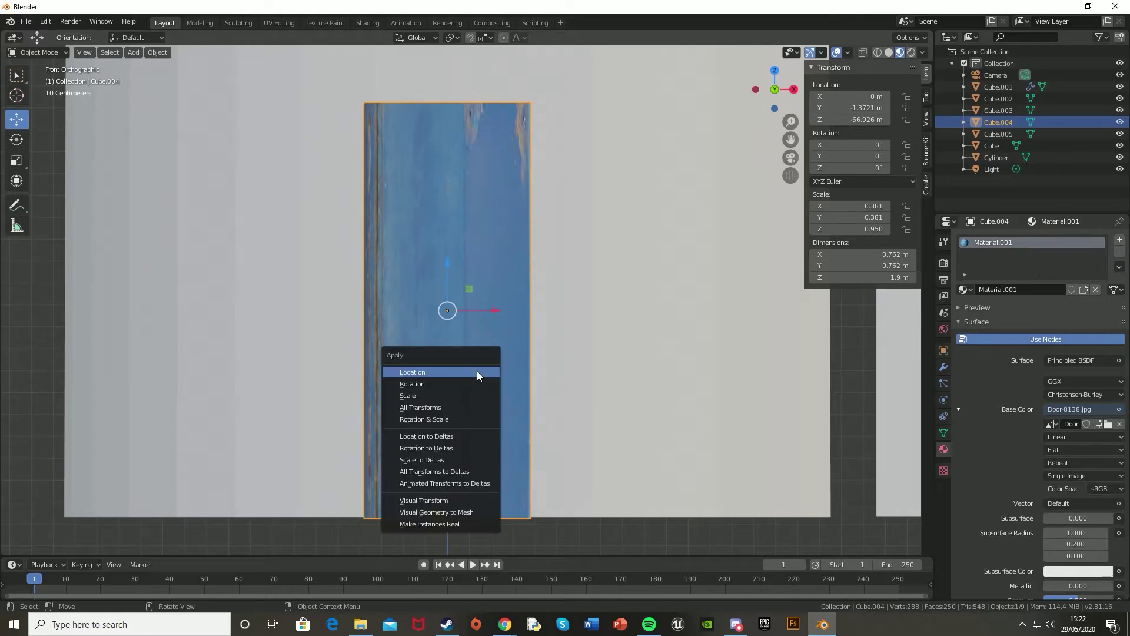
{"action": "left_click", "coordinate": [440, 421]}
{"action": "key", "text": "Tab"}
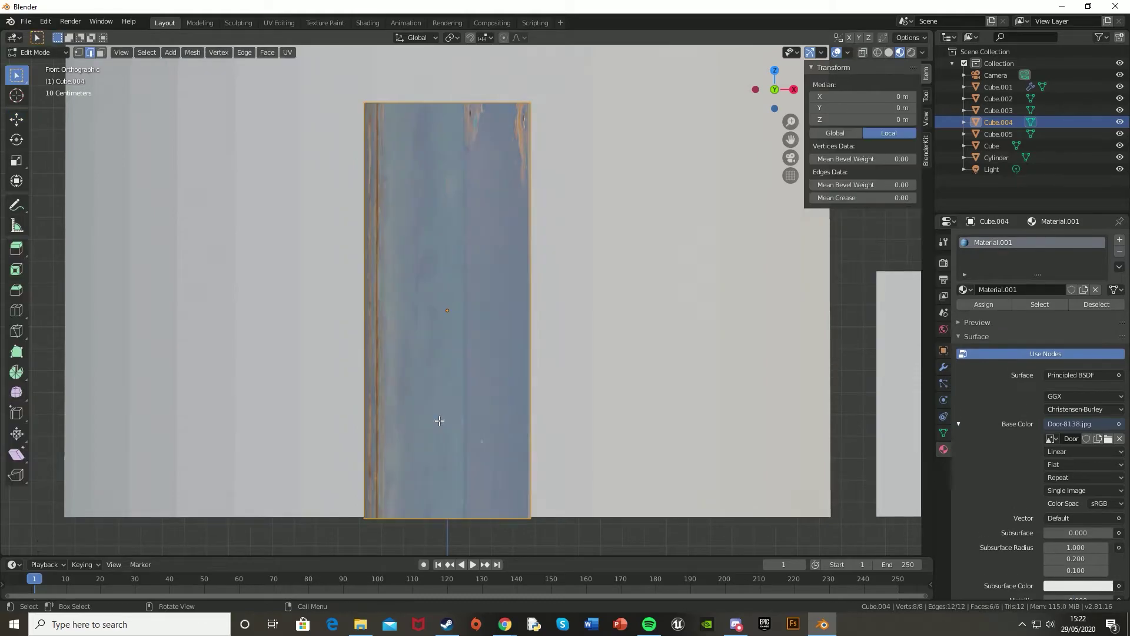
{"action": "key", "text": "u"}
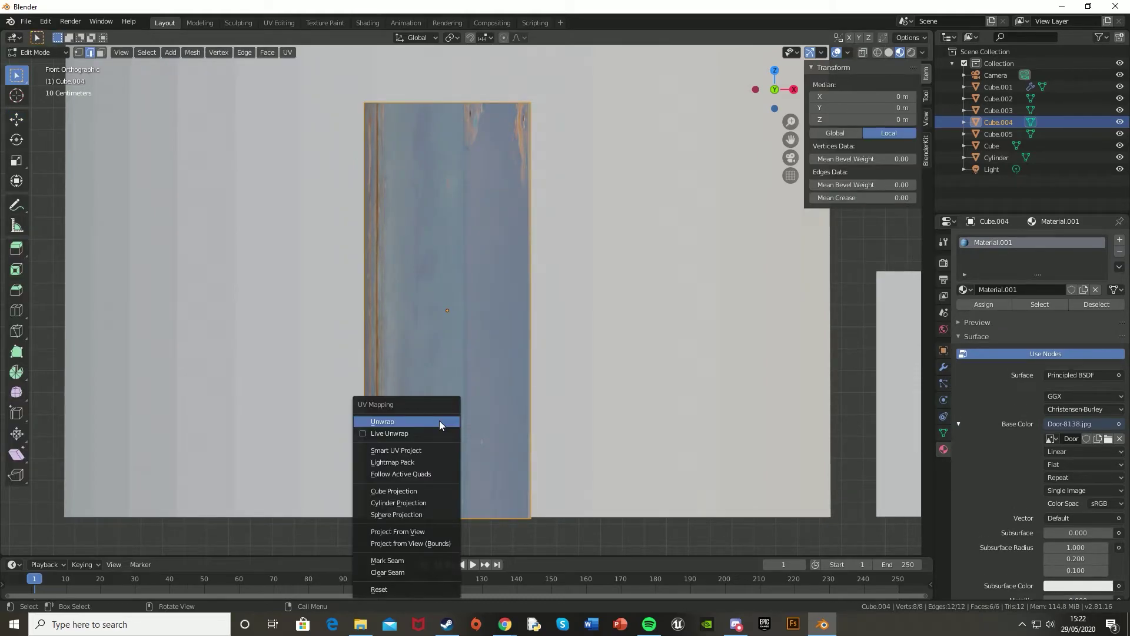
{"action": "left_click", "coordinate": [439, 420]}
- In the UV Editing workspace, scale all of the door block's UVs up until the central strip matches the door image's width
{"action": "left_click", "coordinate": [271, 22]}
{"action": "scroll", "coordinate": [338, 256], "scroll_direction": "down", "scroll_amount": 5}
{"action": "left_click_drag", "start_coordinate": [122, 131], "coordinate": [359, 504]}
{"action": "key", "text": "s"}
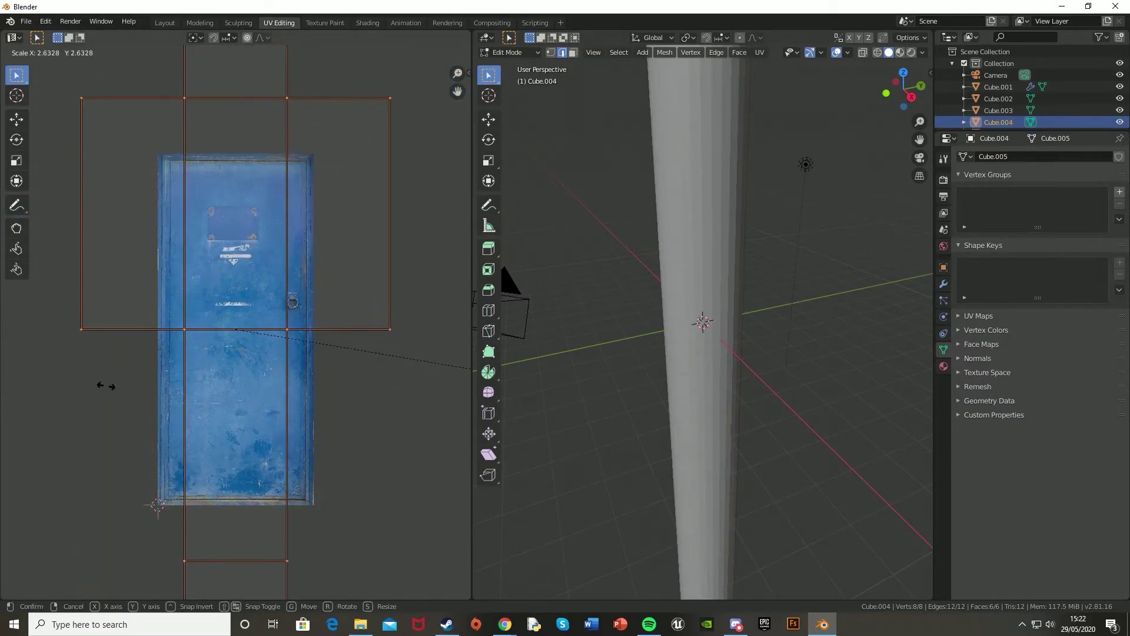
{"action": "left_click", "coordinate": [269, 383]}
{"action": "middle_click_drag", "start_coordinate": [757, 344], "coordinate": [696, 505]}
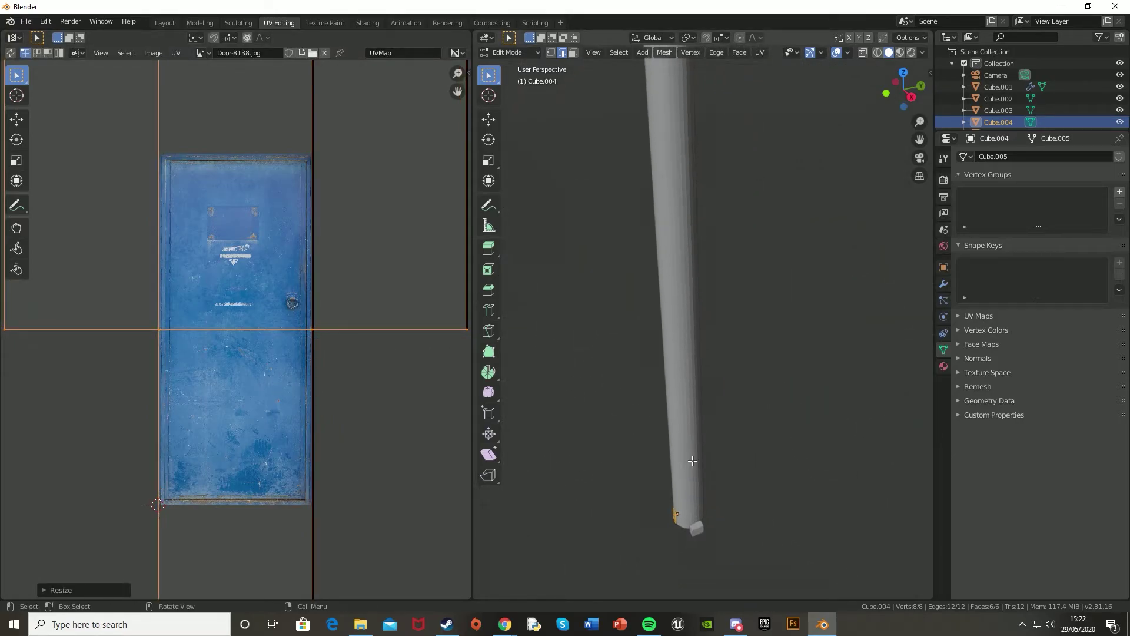
- View the door block from the front in Material Preview and move its UVs down so one face covers the door image
{"action": "key", "text": "KP_Decimal"}
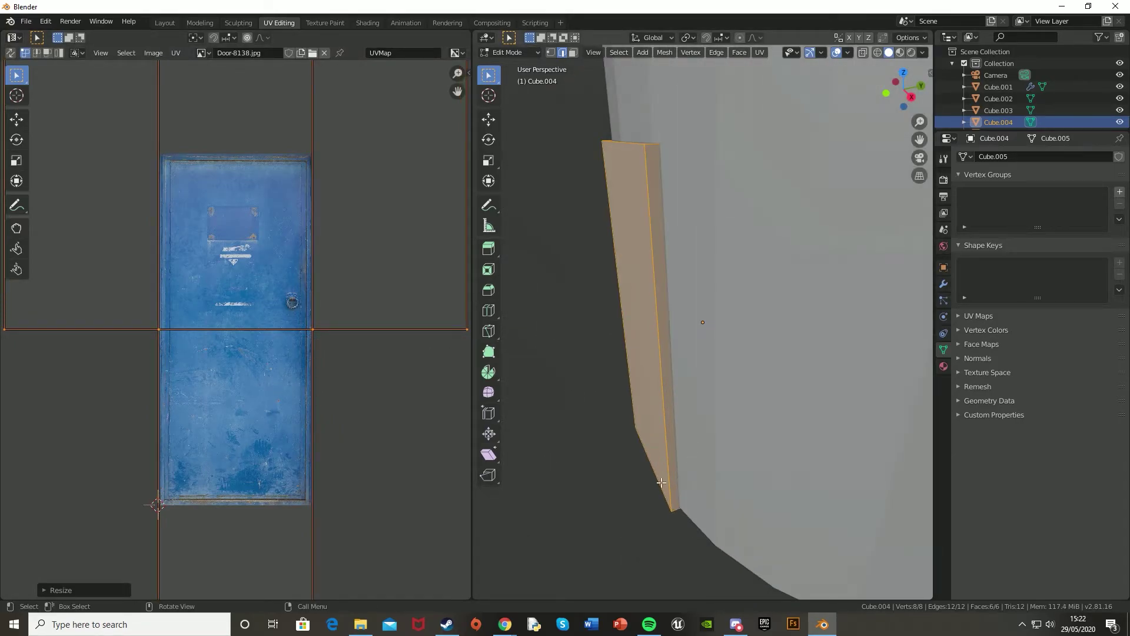
{"action": "left_click", "coordinate": [900, 53]}
{"action": "mouse_move", "coordinate": [695, 238]}
{"action": "middle_mouse_down"}
{"action": "mouse_move", "coordinate": [772, 213]}
{"action": "mouse_move", "coordinate": [753, 213]}
{"action": "middle_mouse_up"}
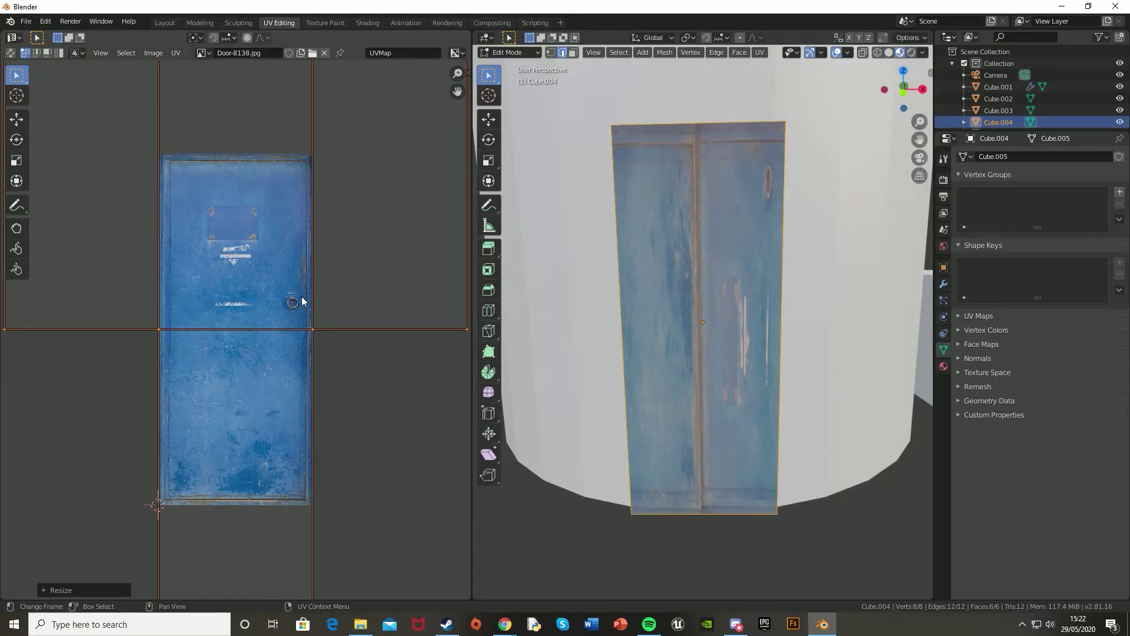
{"action": "key", "text": "g"}
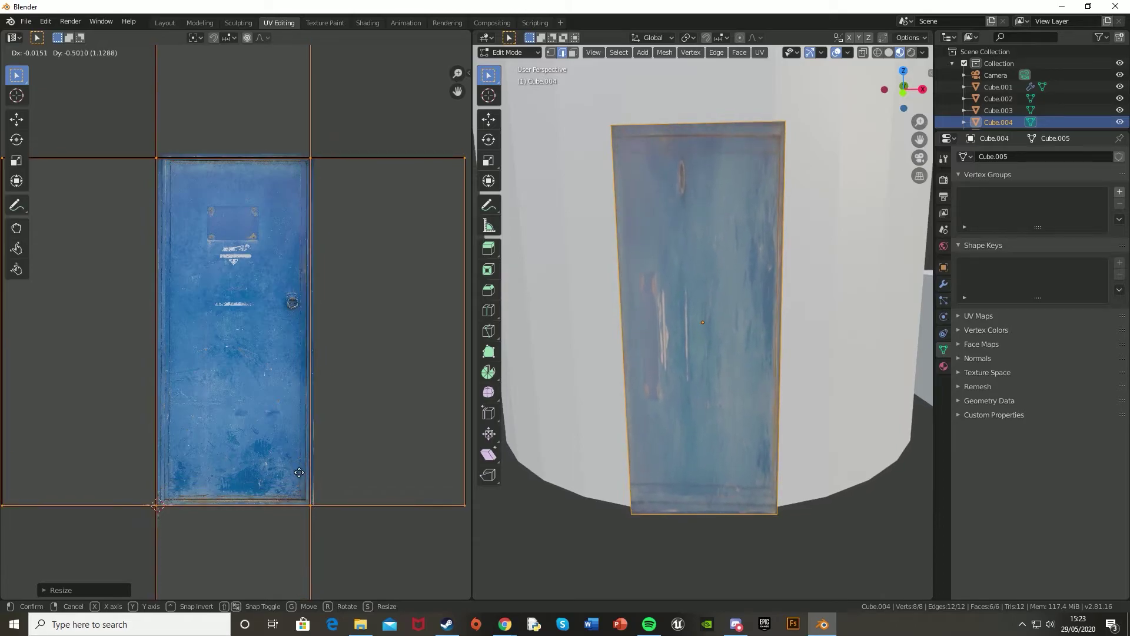
{"action": "left_click", "coordinate": [366, 375]}
{"action": "key", "text": "s"}
{"action": "key", "text": "Escape"}
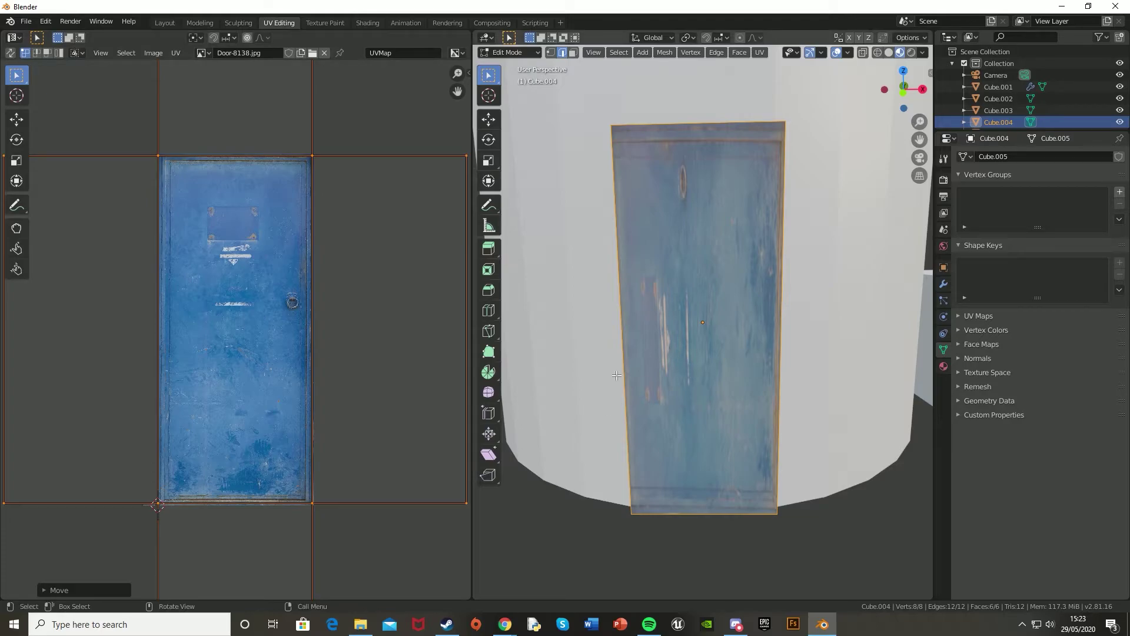
- Rotate all of the door block's UVs by 90 degrees and try repositioning them over the door image
{"action": "type", "text": "r90"}
{"action": "key", "text": "Return"}
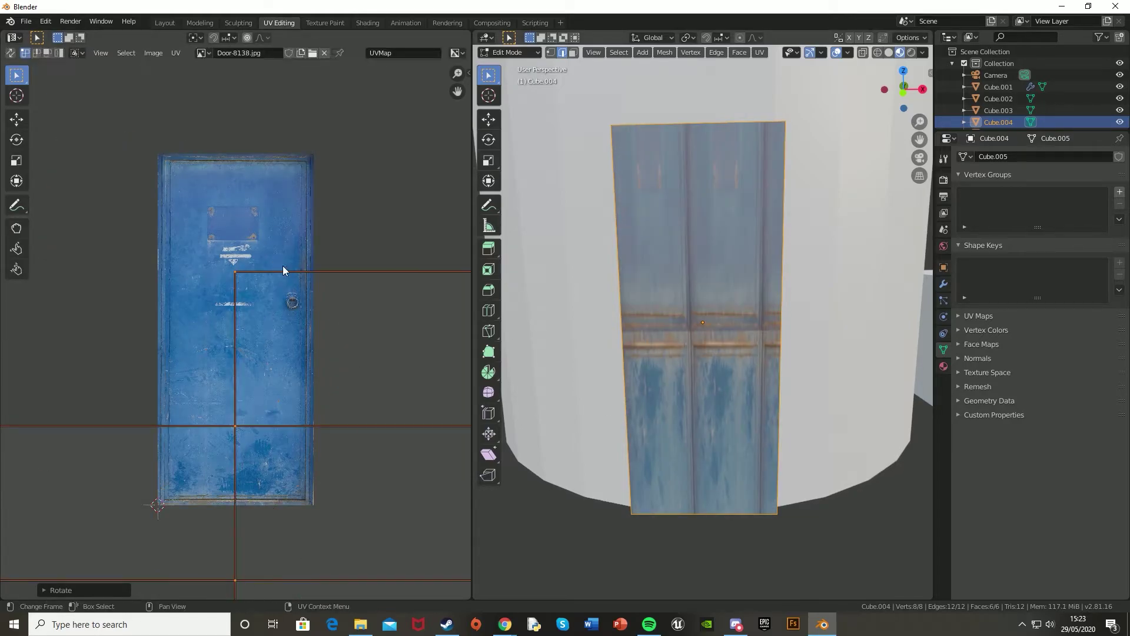
{"action": "key", "text": "g"}
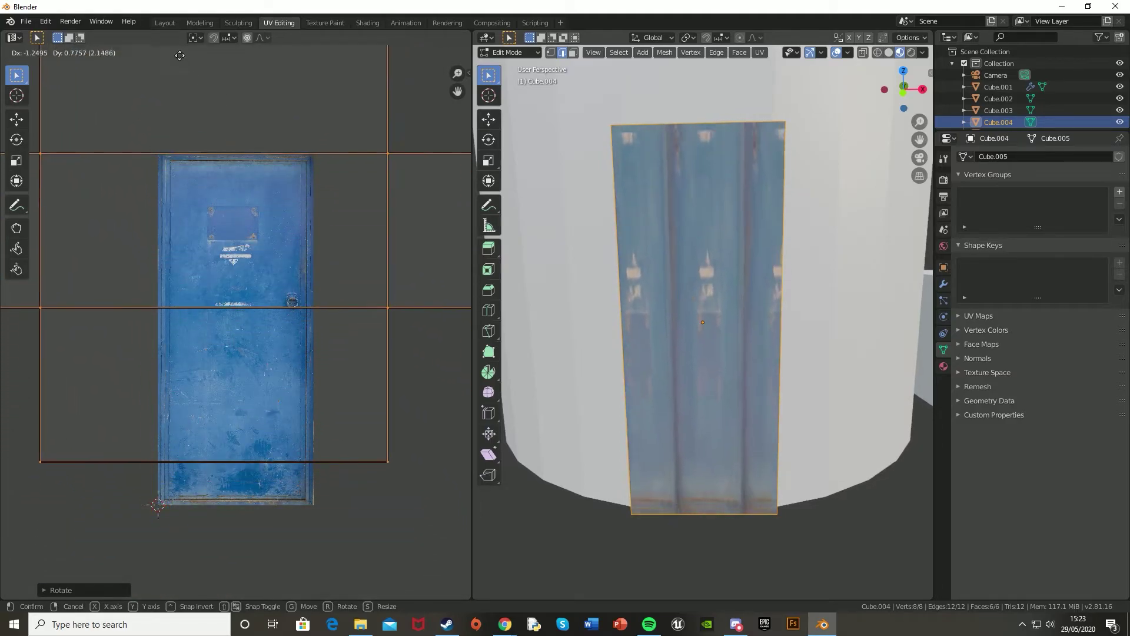
{"action": "left_click", "coordinate": [201, 131]}
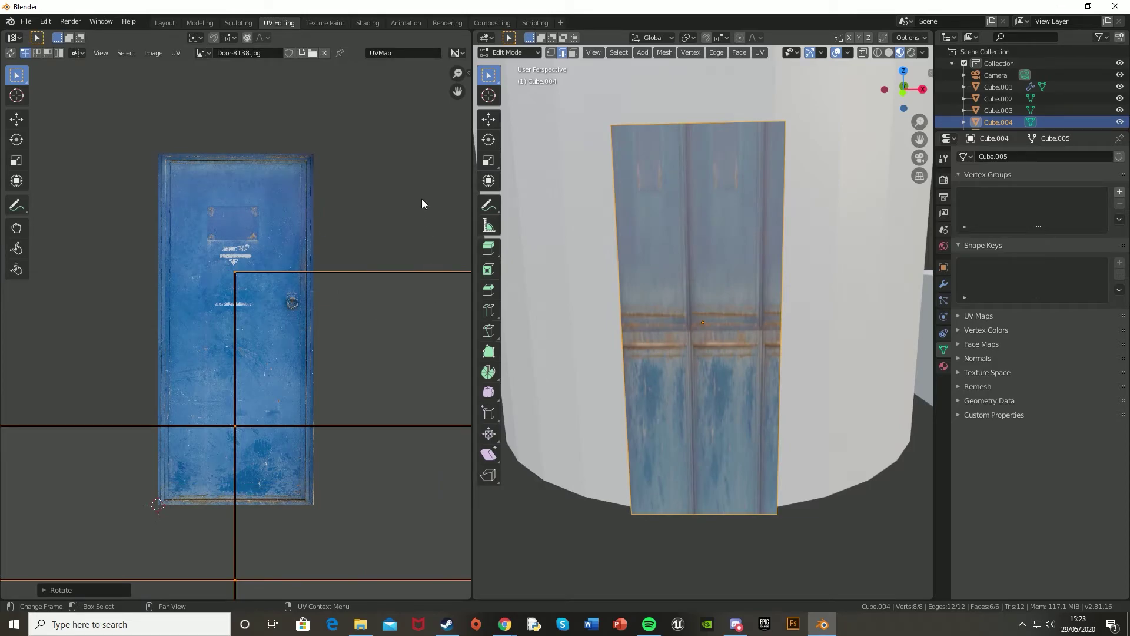
- Scale the rotated UVs down to about a third and move them up over the middle of the door image
{"action": "key", "text": "s"}
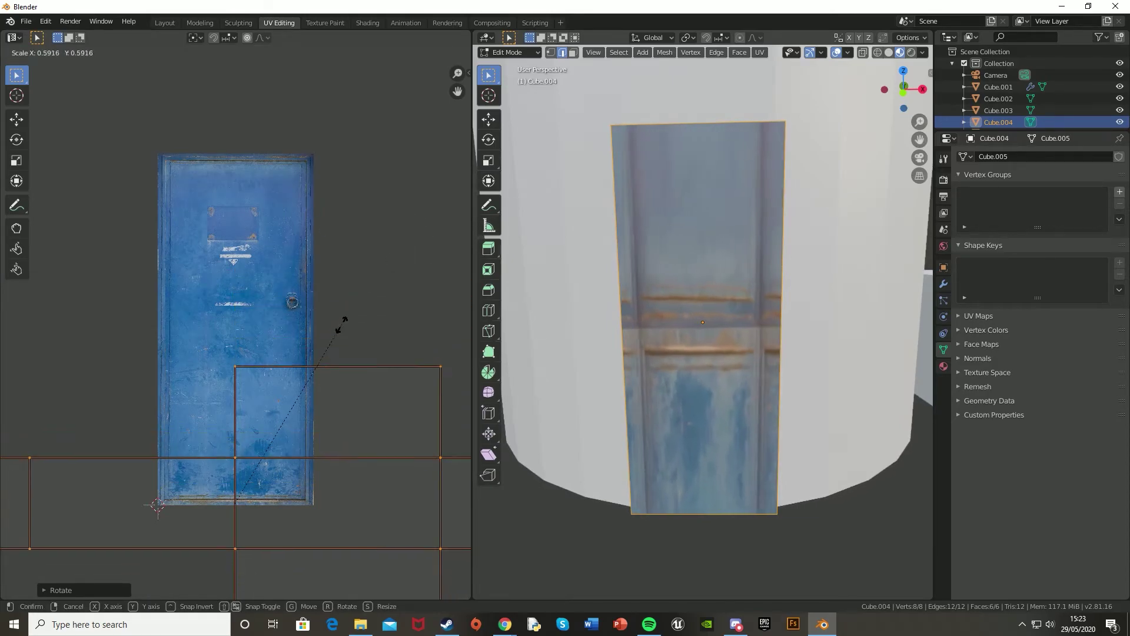
{"action": "left_click", "coordinate": [288, 396]}
{"action": "key", "text": "g"}
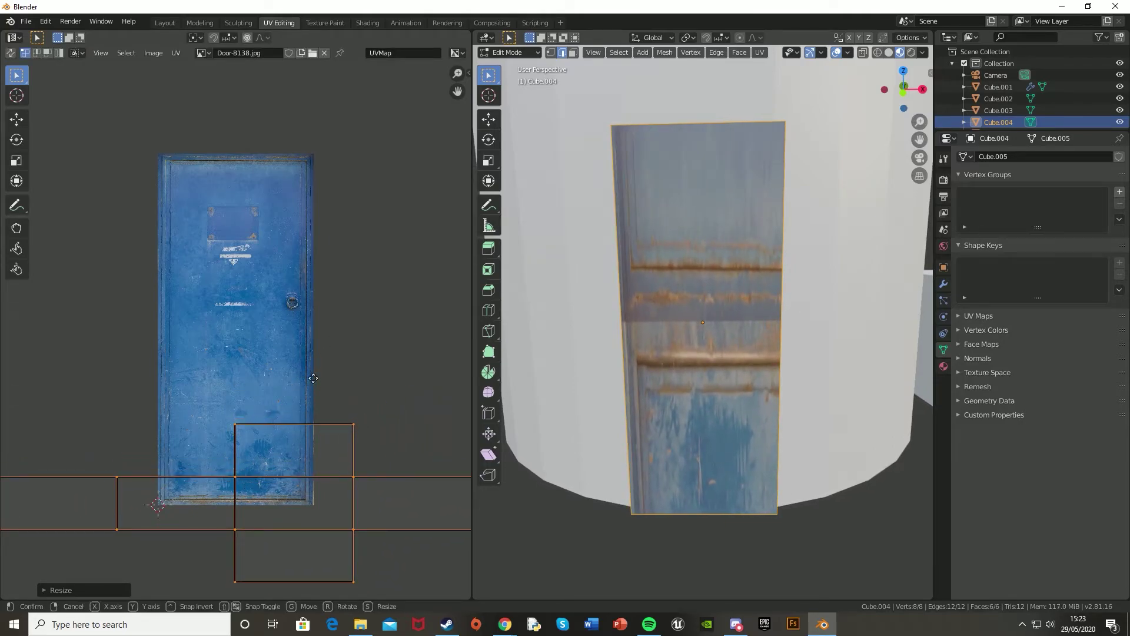
{"action": "left_click", "coordinate": [166, 178]}
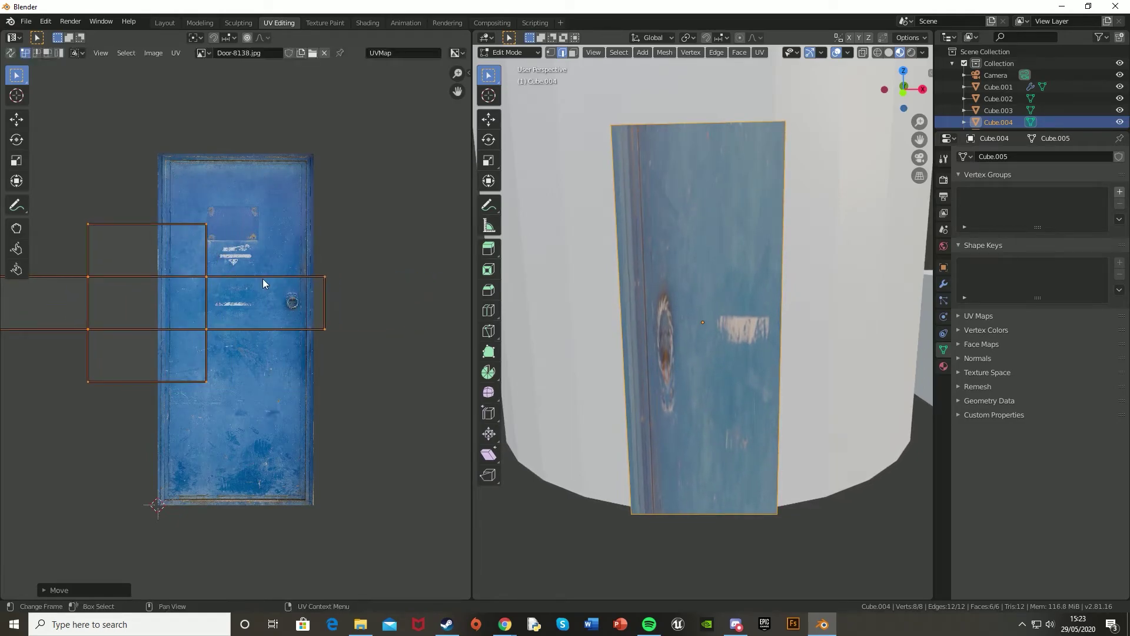
- Stretch the UVs about six times along Y and rotate them by 180 degrees so the door texture stands upright
{"action": "key", "text": "s"}
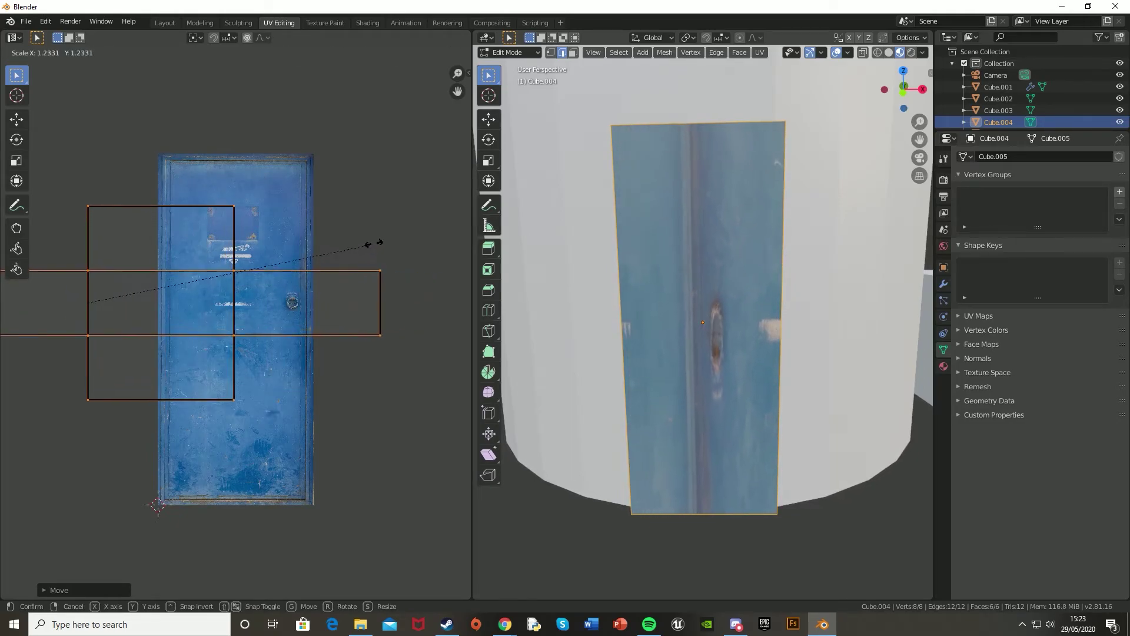
{"action": "key", "text": "Escape"}
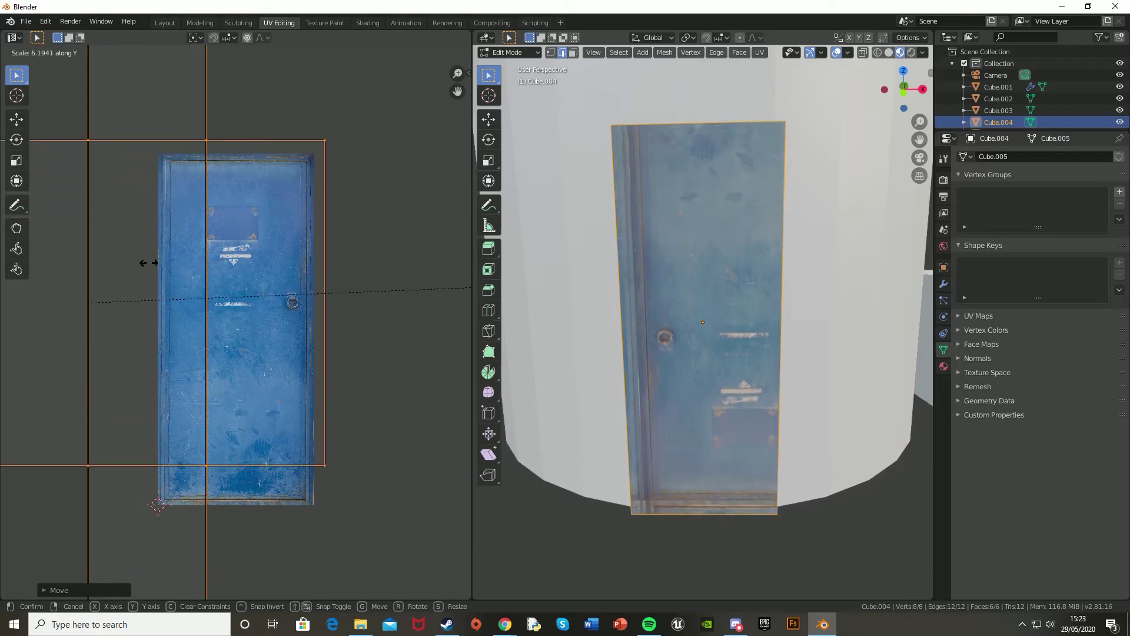
{"action": "left_click", "coordinate": [88, 284]}
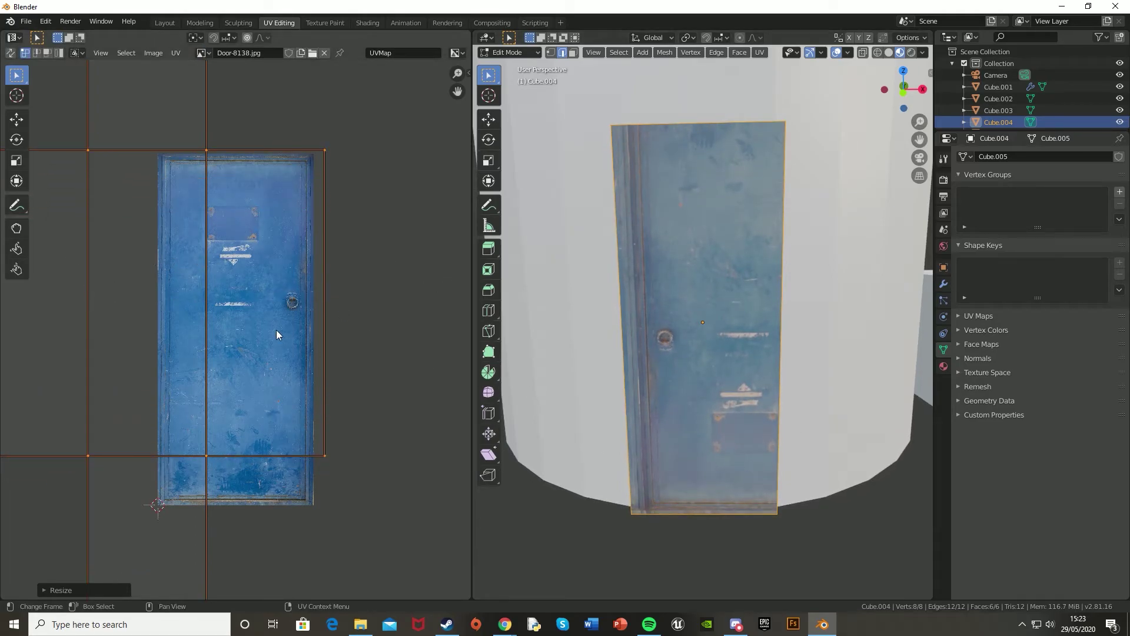
{"action": "type", "text": "r180"}
{"action": "key", "text": "Return"}
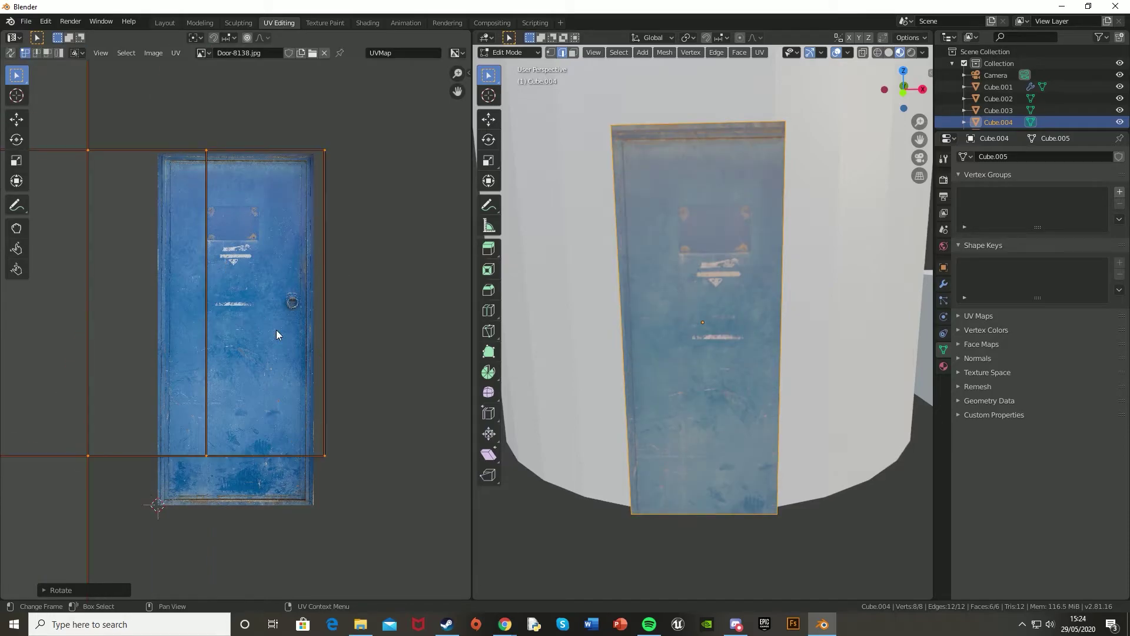
- Alternately shift and enlarge the UVs until the face's height roughly matches the door image
{"action": "key", "text": "g"}
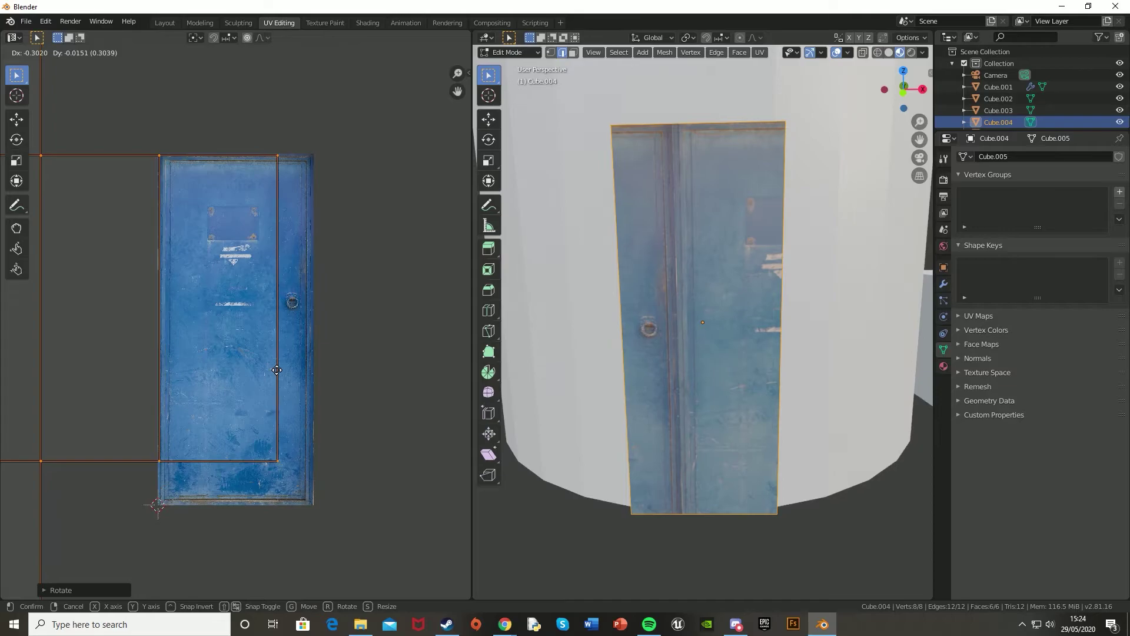
{"action": "left_click", "coordinate": [328, 374]}
{"action": "key", "text": "s"}
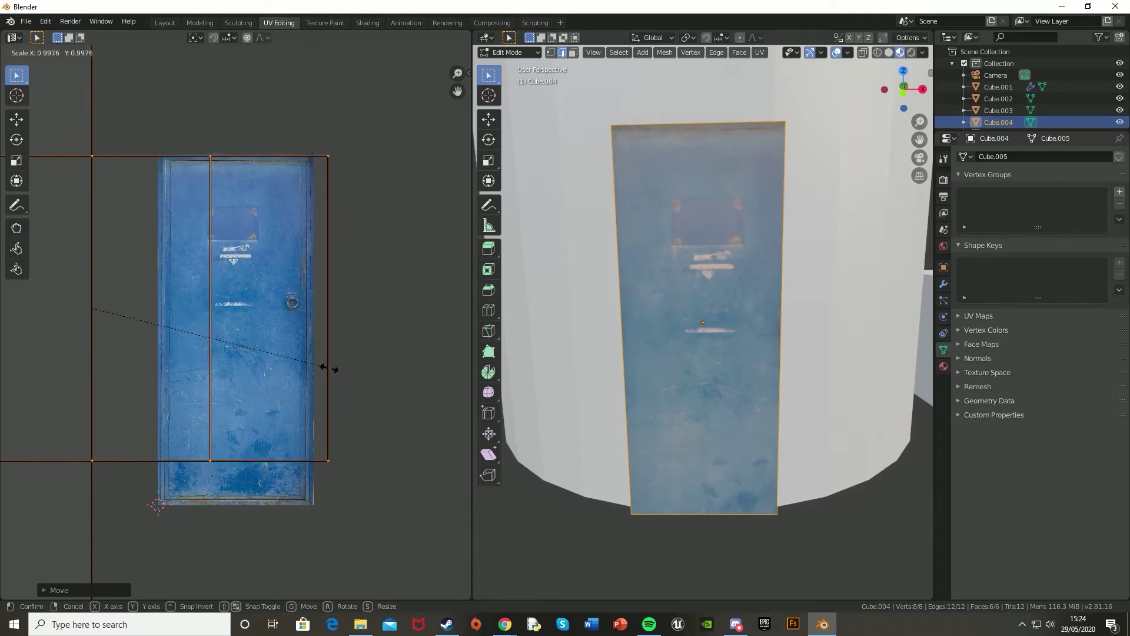
{"action": "left_click", "coordinate": [349, 370]}
{"action": "key", "text": "g"}
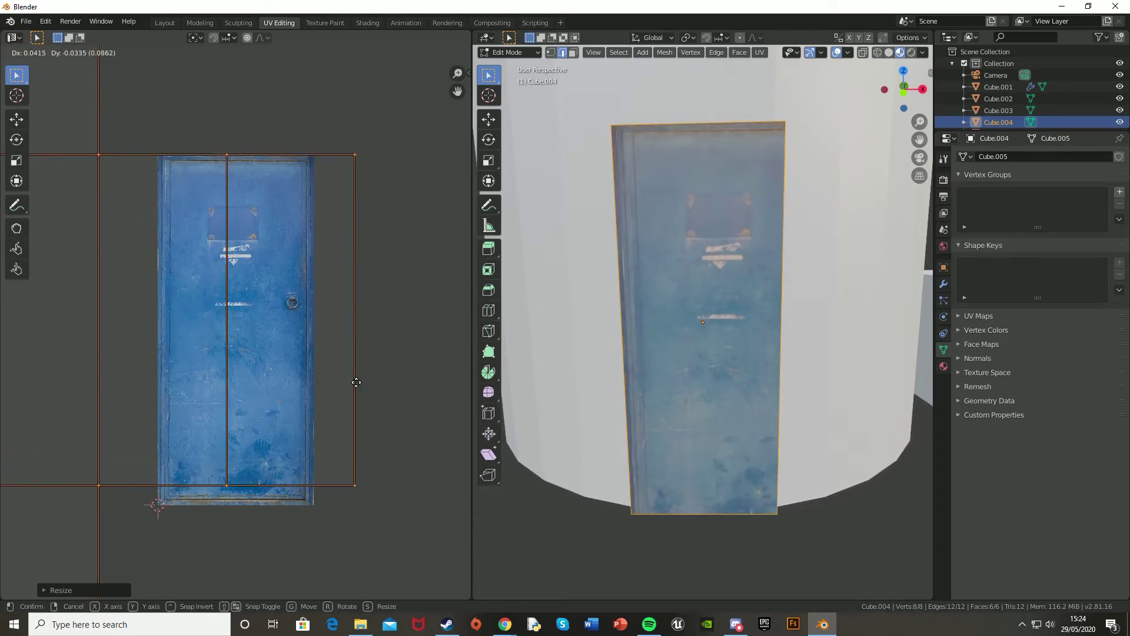
{"action": "left_click", "coordinate": [359, 380]}
{"action": "key", "text": "s"}
{"action": "left_click", "coordinate": [372, 385]}
{"action": "key", "text": "g"}
{"action": "left_click", "coordinate": [383, 397]}
{"action": "key", "text": "s"}
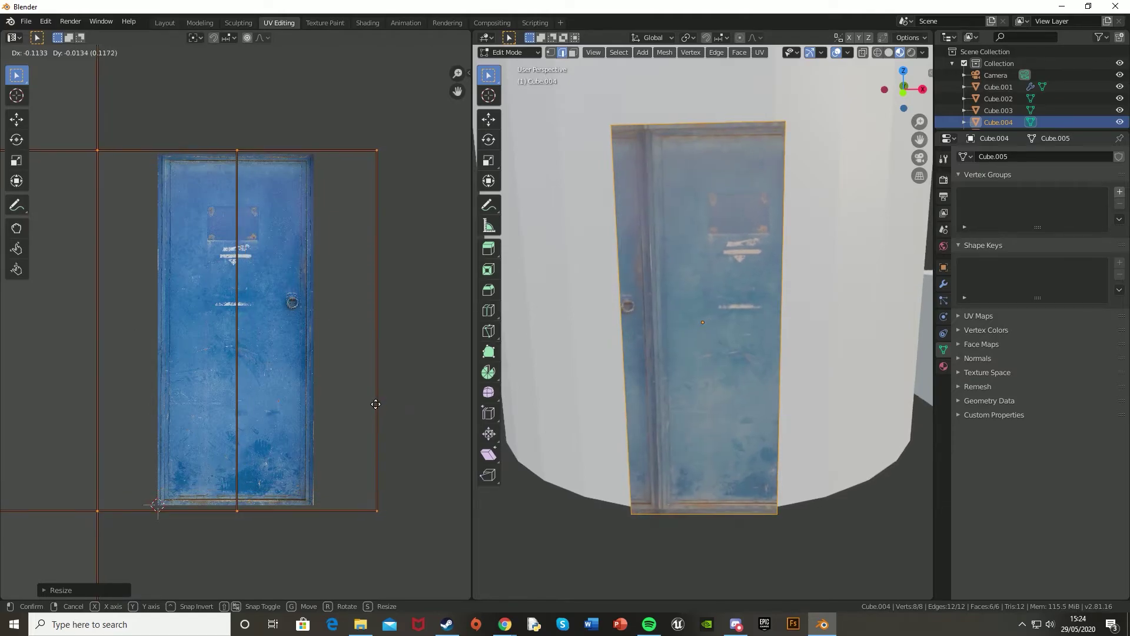
{"action": "left_click", "coordinate": [400, 409]}
- Enlarge the UVs until one face matches the door image's width and move that face over the door
{"action": "key", "text": "s"}
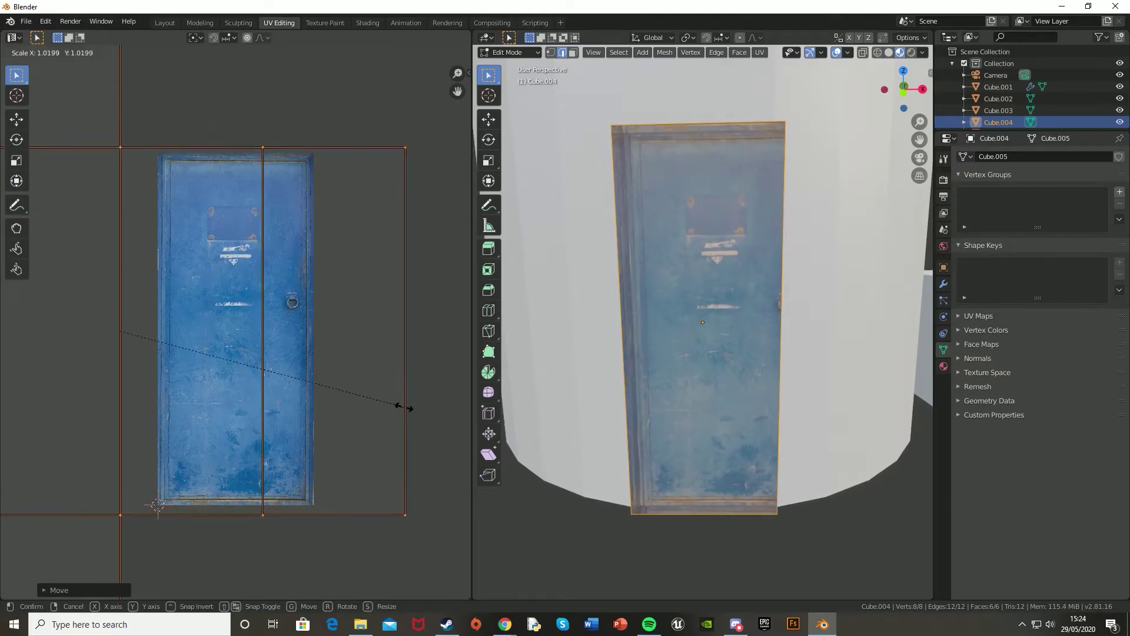
{"action": "left_click", "coordinate": [412, 408]}
{"action": "key", "text": "g"}
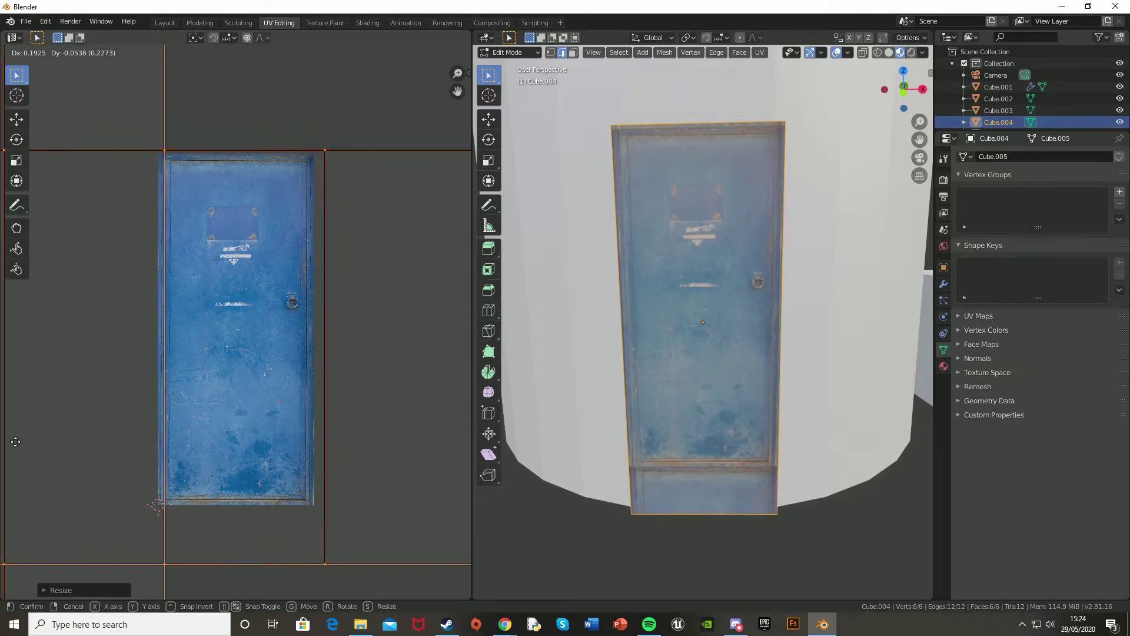
{"action": "left_click", "coordinate": [15, 443]}
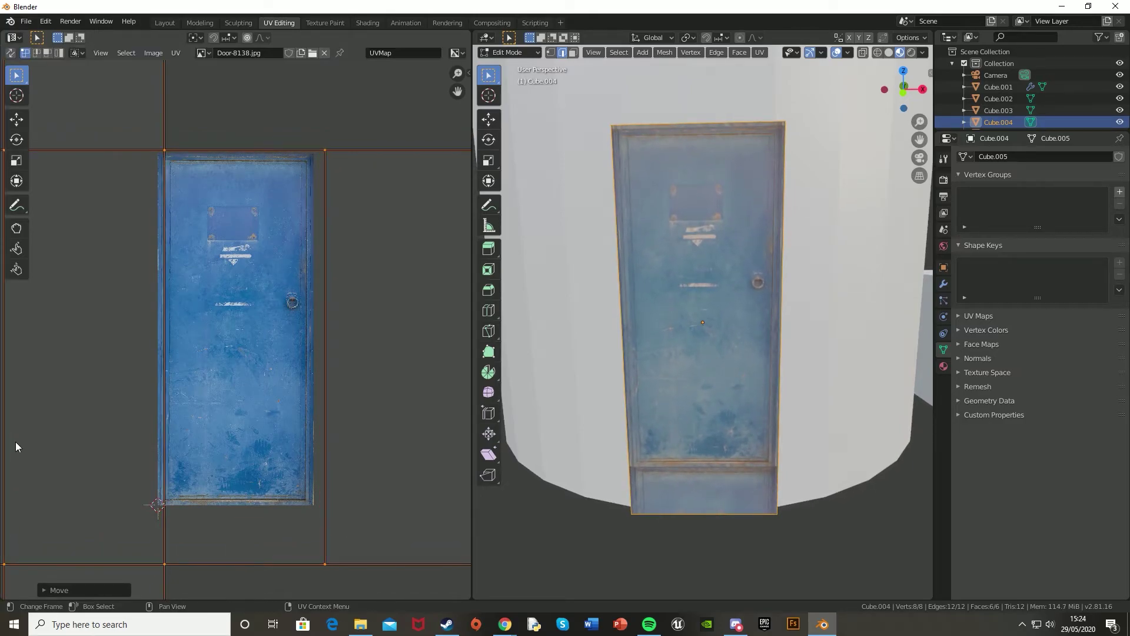
- Scale the UVs to about 0.8 along Y and move them up about 0.1 along Y
{"action": "key", "text": "s"}
{"action": "right_click", "coordinate": [292, 339]}
{"action": "key", "text": "s"}
{"action": "key", "text": "y"}
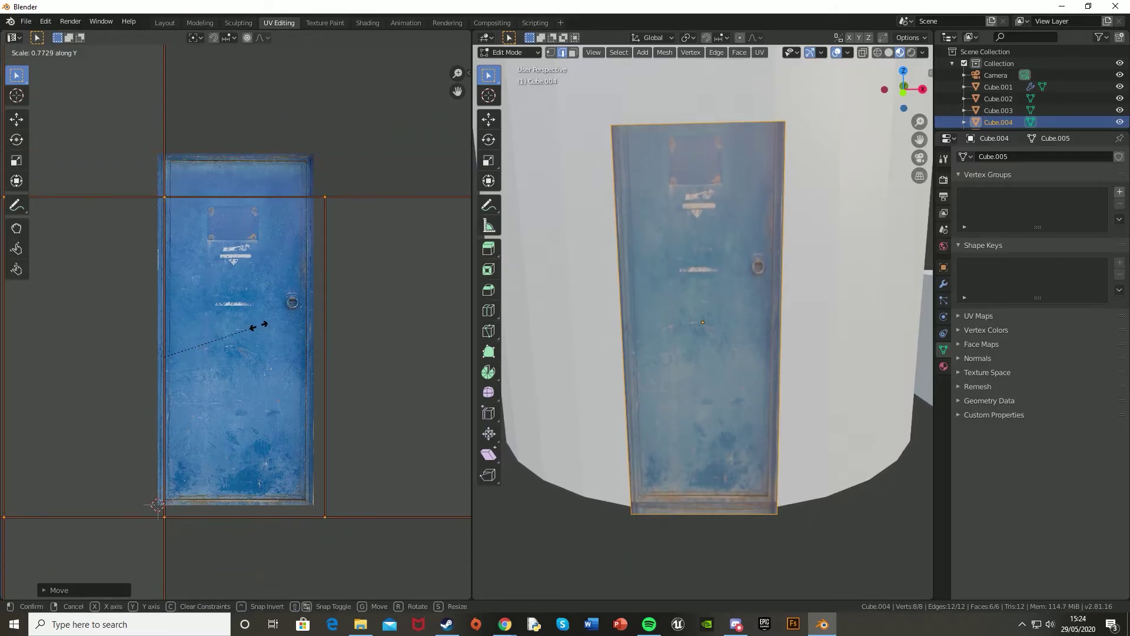
{"action": "left_click", "coordinate": [263, 332]}
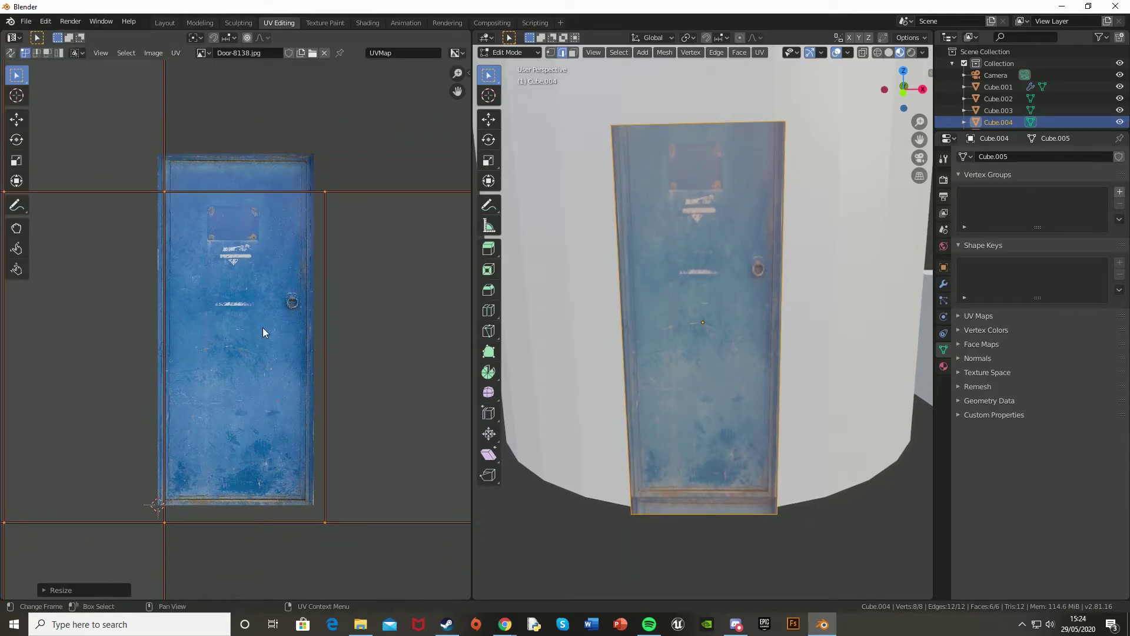
{"action": "key", "text": "g"}
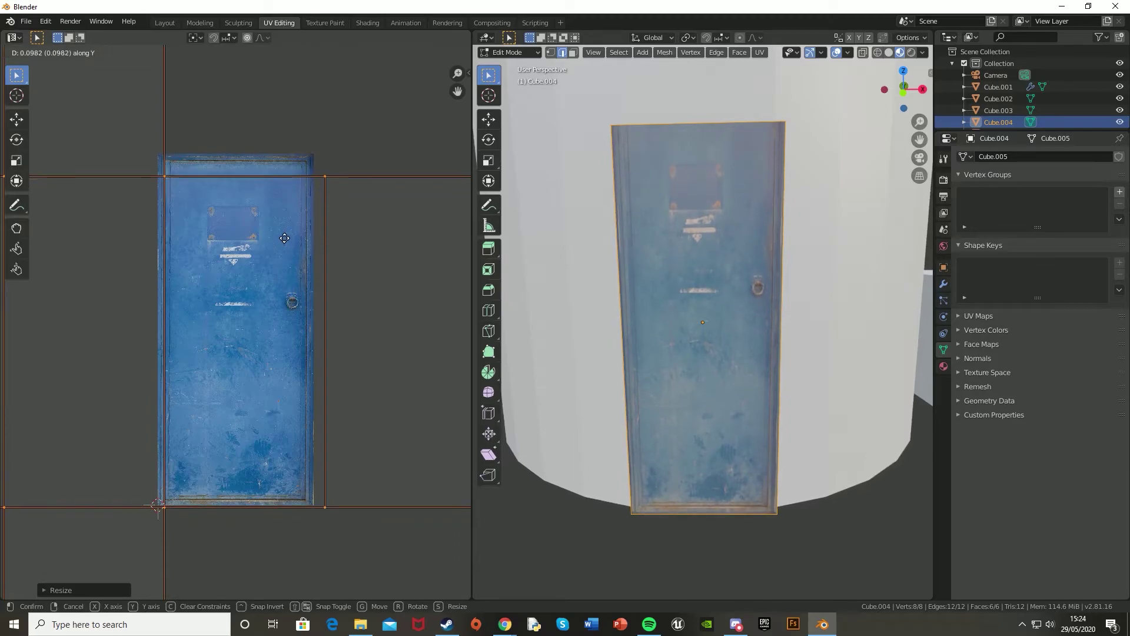
{"action": "left_click", "coordinate": [289, 240]}
- Stretch the UVs slightly along Y and shift them vertically until the face encloses the full height of the door image
{"action": "key", "text": "s"}
{"action": "key", "text": "y"}
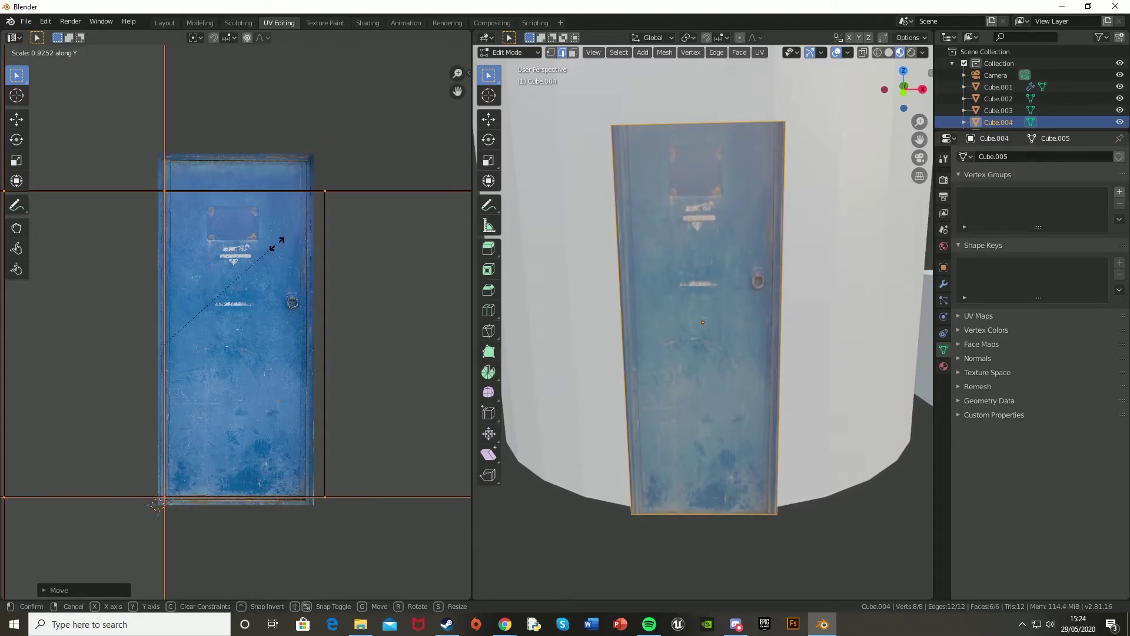
{"action": "left_click", "coordinate": [312, 242]}
{"action": "key", "text": "g"}
{"action": "key", "text": "y"}
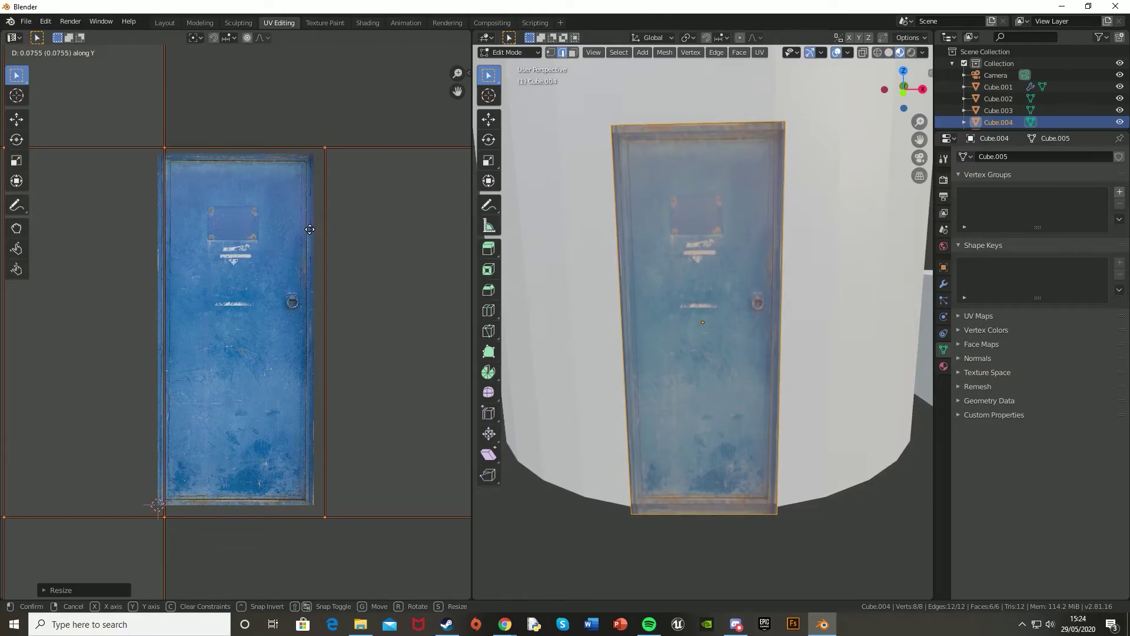
{"action": "left_click", "coordinate": [286, 214]}
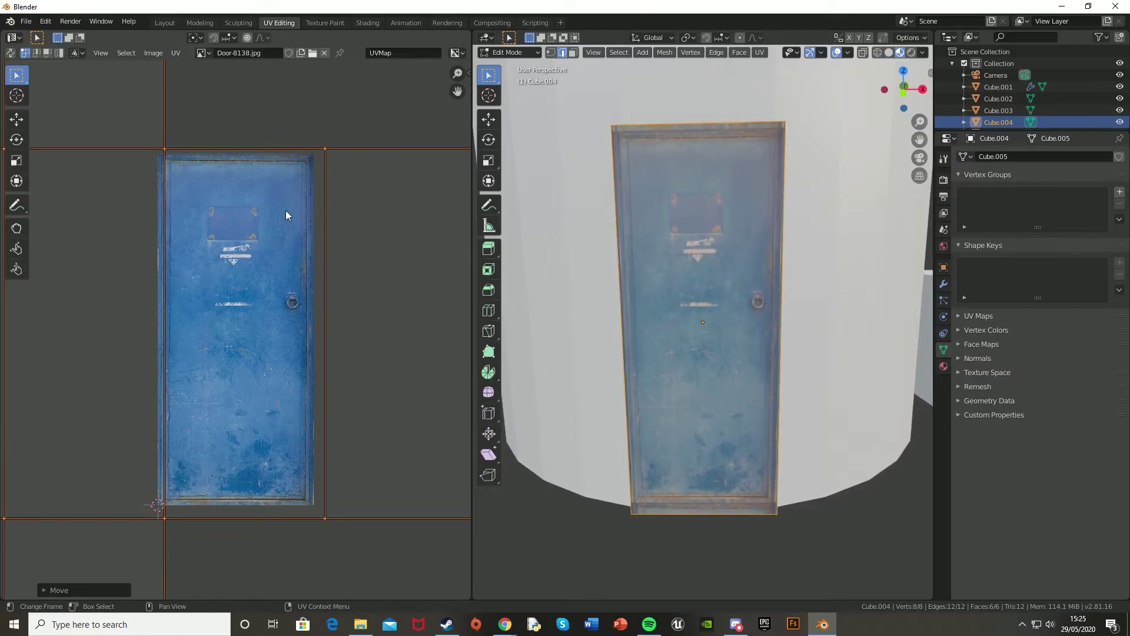
- Return to the Layout workspace, deselect the door block and examine the textured door and the tower from several distances
{"action": "left_click", "coordinate": [164, 22]}
{"action": "scroll", "coordinate": [598, 369], "scroll_direction": "up", "scroll_amount": 4}
{"action": "scroll", "coordinate": [578, 362], "scroll_direction": "down", "scroll_amount": 5}
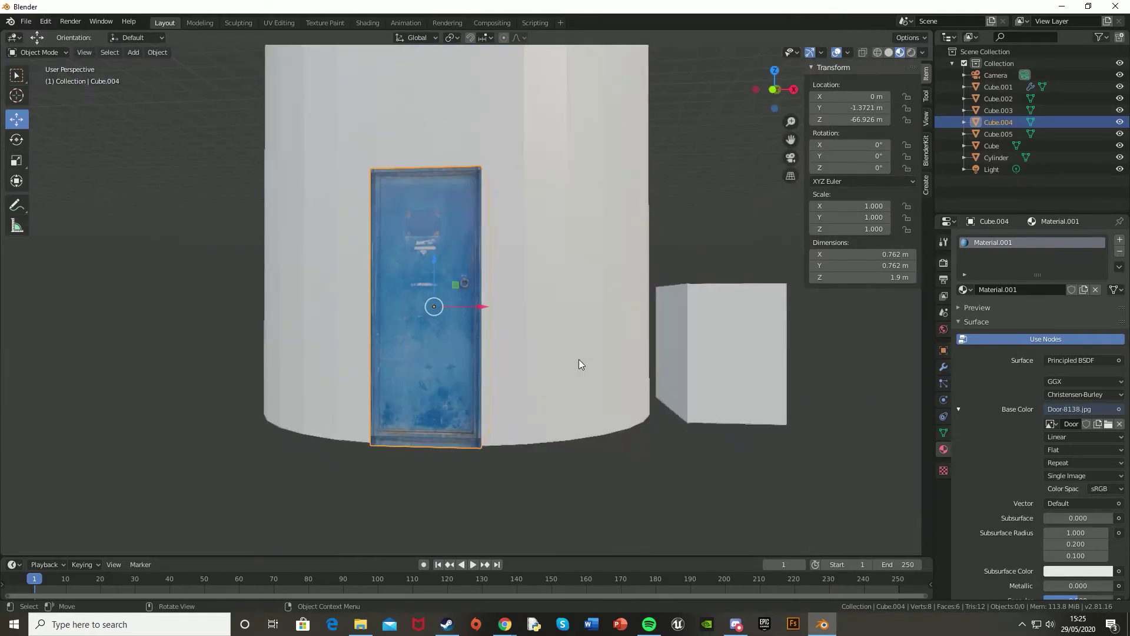
{"action": "left_click", "coordinate": [683, 254]}
{"action": "middle_click_drag", "start_coordinate": [683, 255], "coordinate": [542, 299]}
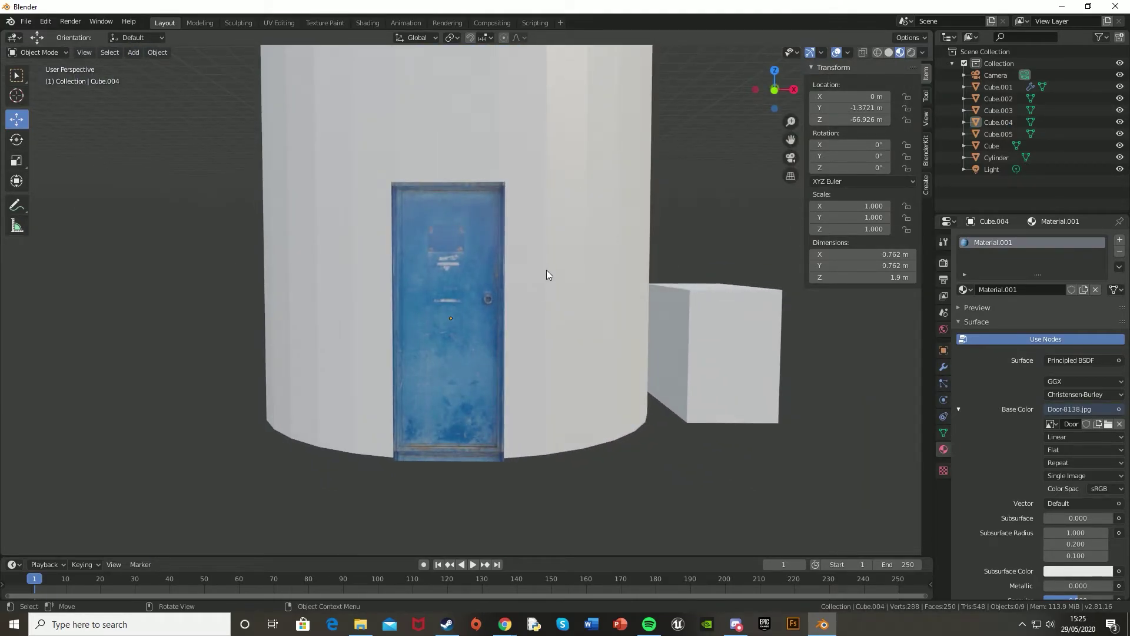
{"action": "scroll", "coordinate": [546, 262], "scroll_direction": "down", "scroll_amount": 6}
{"action": "middle_click_drag", "start_coordinate": [493, 277], "coordinate": [484, 372], "text": "shift"}
{"action": "scroll", "coordinate": [462, 295], "scroll_direction": "down", "scroll_amount": 5}
{"action": "middle_click_drag", "start_coordinate": [461, 296], "coordinate": [468, 426], "text": "shift"}
{"action": "scroll", "coordinate": [478, 281], "scroll_direction": "down", "scroll_amount": 4}
{"action": "middle_click_drag", "start_coordinate": [473, 237], "coordinate": [512, 303]}
{"action": "scroll", "coordinate": [516, 401], "scroll_direction": "up", "scroll_amount": 6}
- Give the tower cylinder a new material with Metallic 0.317, Specular 0.433 and Roughness 0.558
{"action": "left_click", "coordinate": [428, 333]}
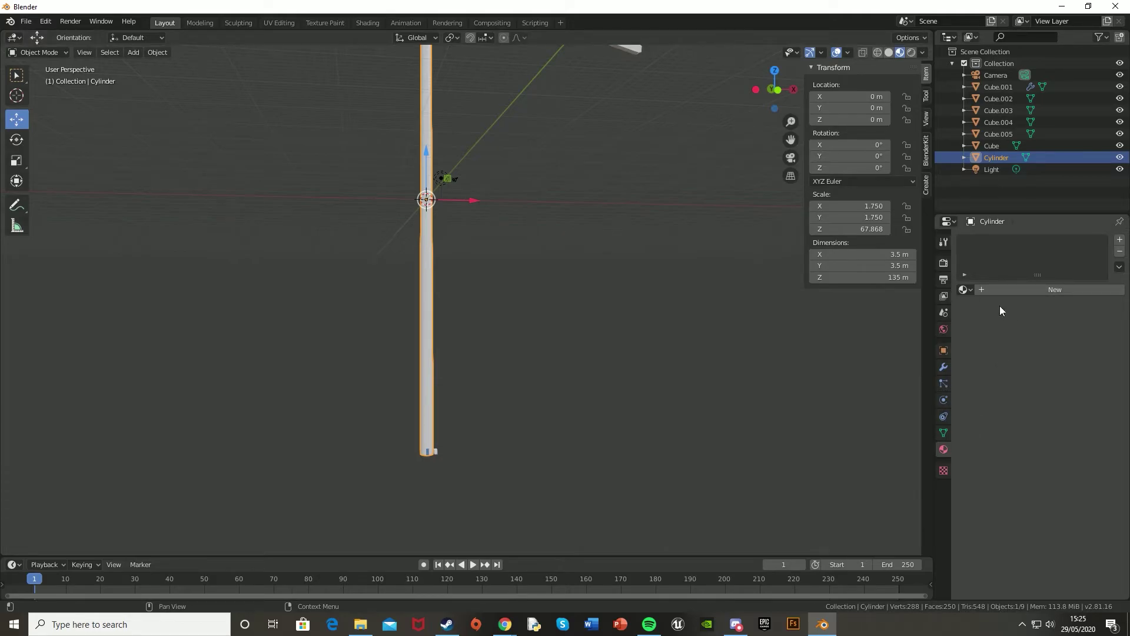
{"action": "middle_click_drag", "start_coordinate": [647, 265], "coordinate": [729, 298]}
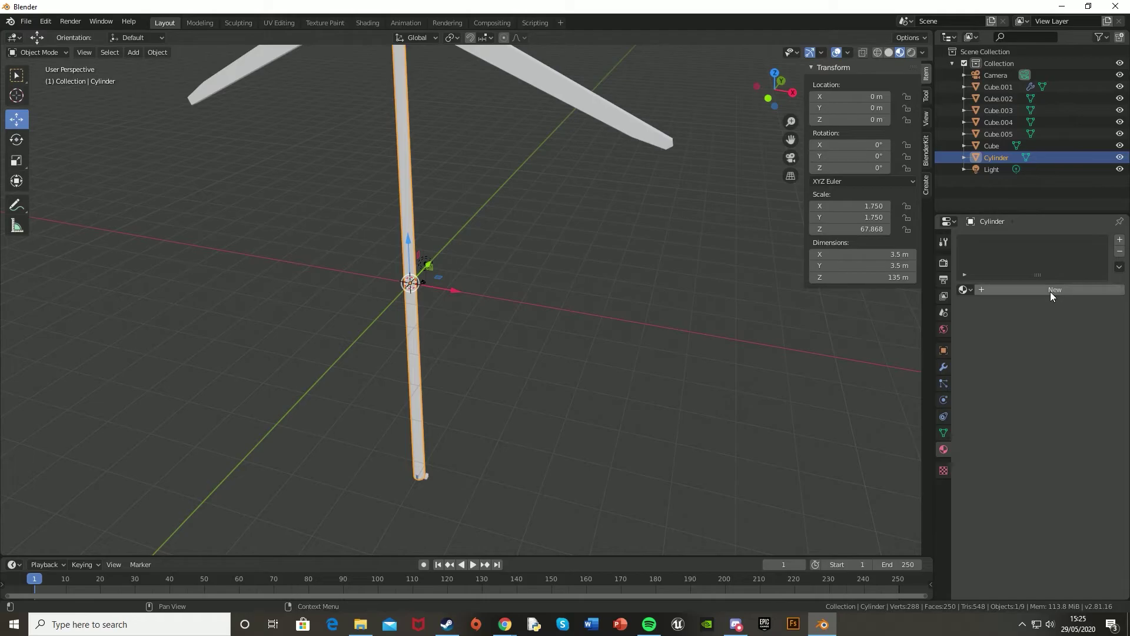
{"action": "left_click", "coordinate": [1010, 291]}
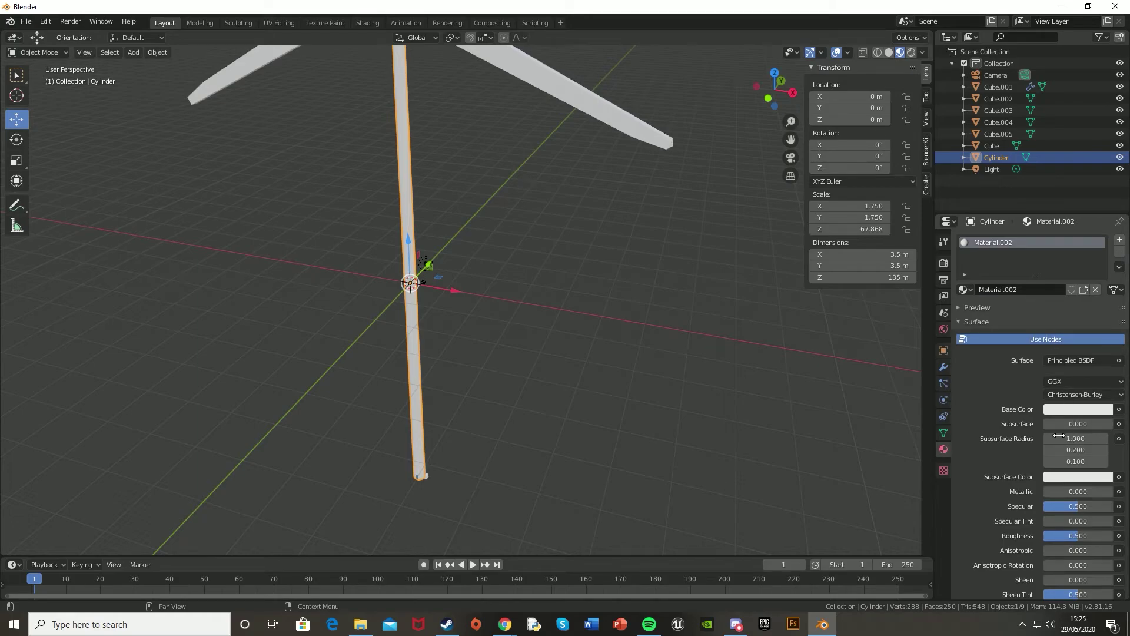
{"action": "scroll", "coordinate": [1064, 432], "scroll_direction": "down", "scroll_amount": 1}
{"action": "left_click_drag", "start_coordinate": [1068, 472], "coordinate": [1088, 472]}
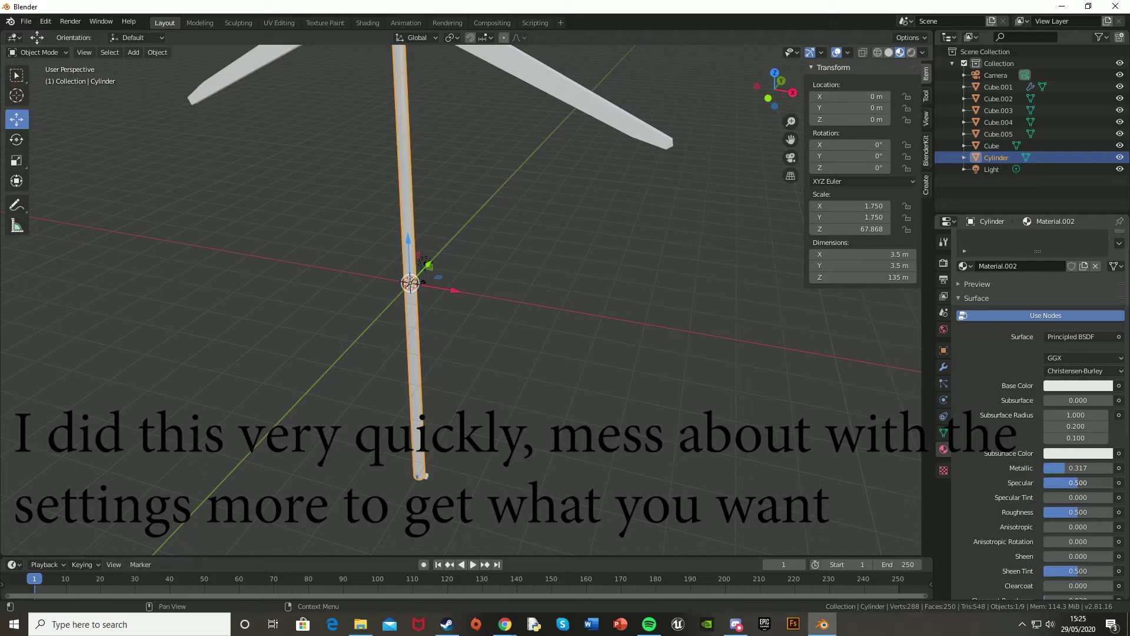
{"action": "left_click_drag", "start_coordinate": [1079, 512], "coordinate": [1081, 512]}
- Select the three blades with the hub as the active object, and assign the tower's Material.002 to the hub
{"action": "middle_click_drag", "start_coordinate": [519, 320], "coordinate": [525, 265]}
{"action": "scroll", "coordinate": [483, 268], "scroll_direction": "down", "scroll_amount": 5}
{"action": "scroll", "coordinate": [525, 265], "scroll_direction": "up", "scroll_amount": 8}
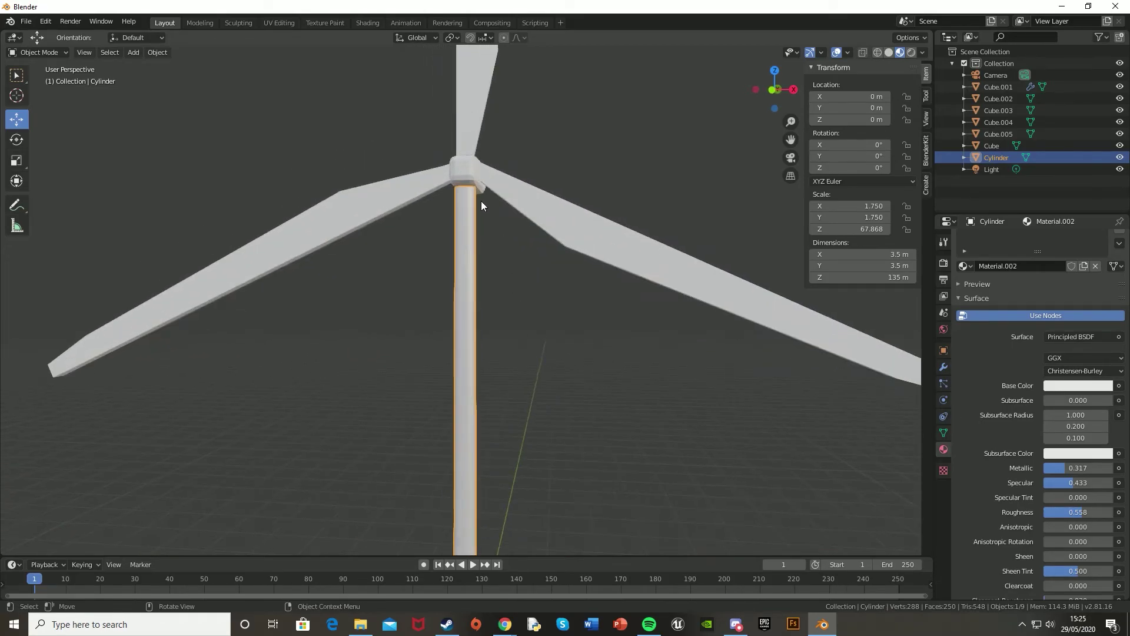
{"action": "left_click", "coordinate": [376, 203]}
{"action": "left_click", "coordinate": [472, 93], "text": "shift"}
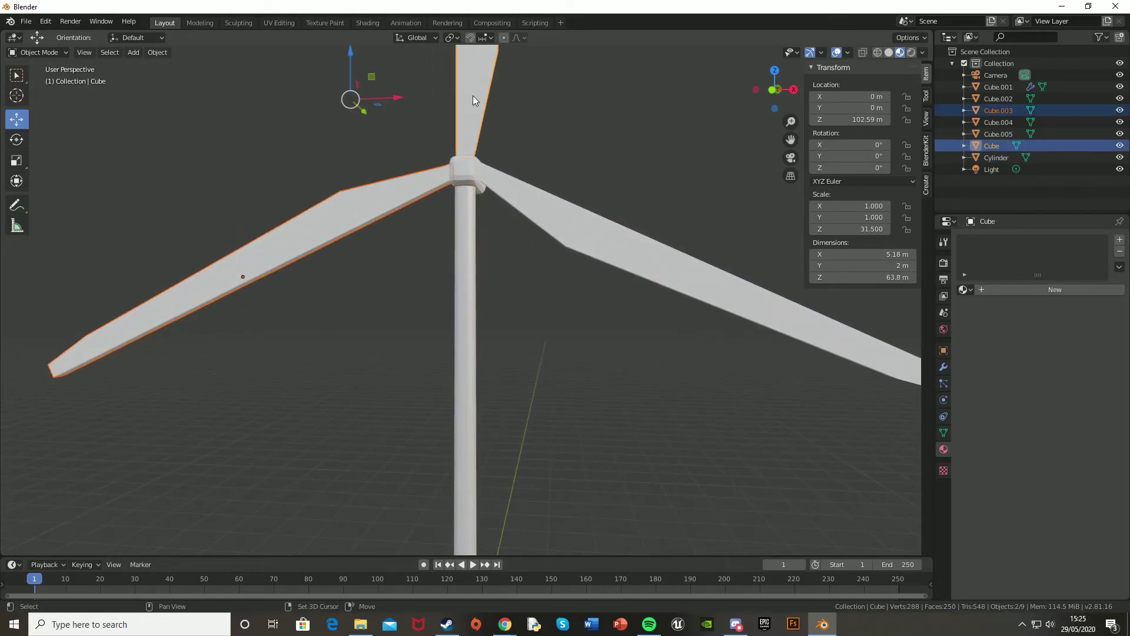
{"action": "left_click", "coordinate": [521, 204], "text": "shift"}
{"action": "left_click", "coordinate": [466, 172], "text": "shift"}
{"action": "mouse_move", "coordinate": [484, 232]}
{"action": "middle_mouse_down"}
{"action": "mouse_move", "coordinate": [302, 271]}
{"action": "mouse_move", "coordinate": [454, 263]}
{"action": "mouse_move", "coordinate": [498, 243]}
{"action": "middle_mouse_up"}
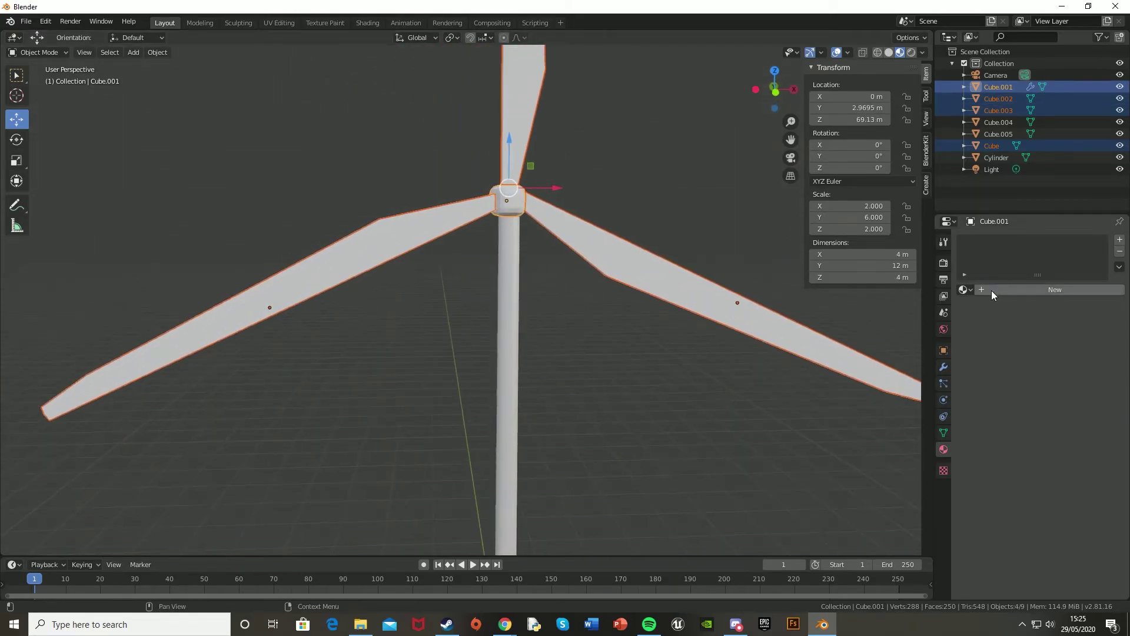
{"action": "left_click", "coordinate": [965, 290]}
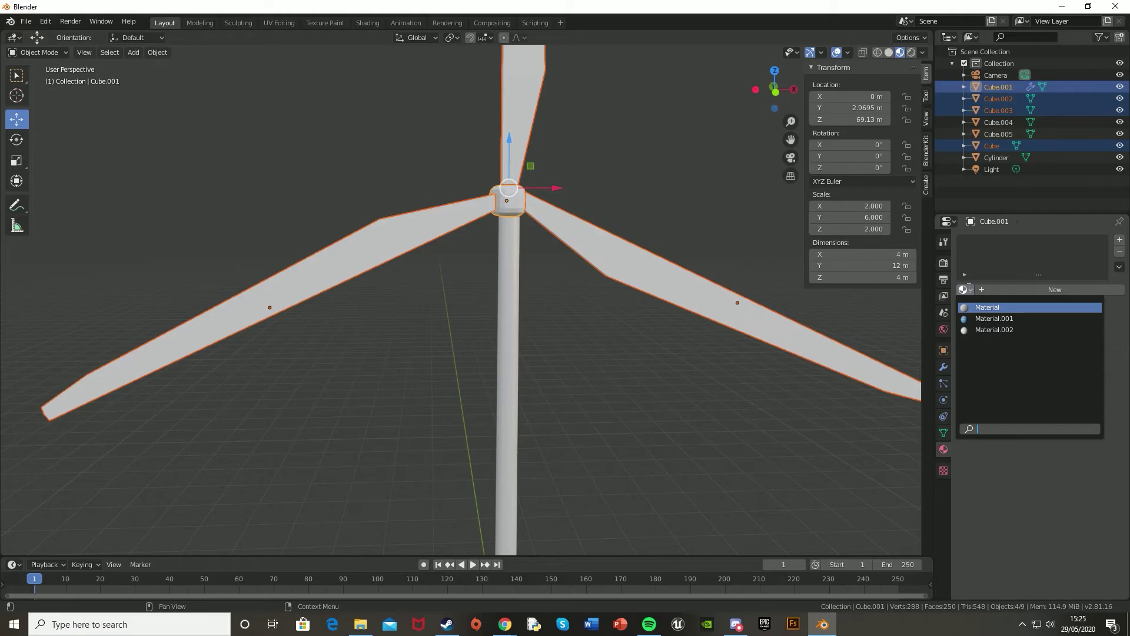
{"action": "left_click", "coordinate": [979, 330]}
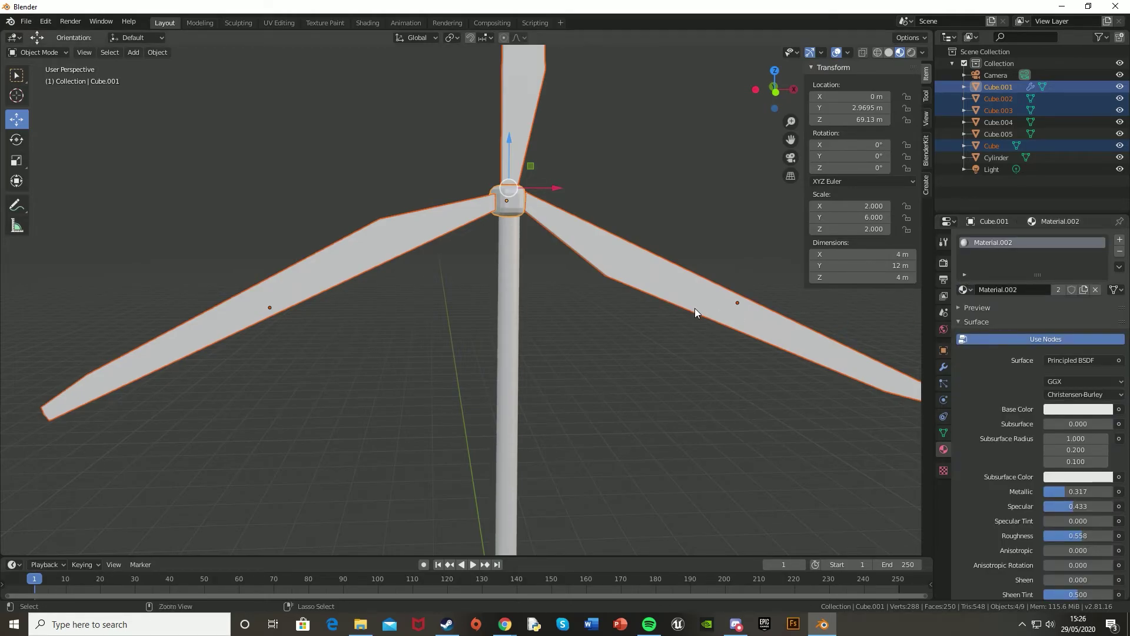
- Link the hub's material to the three selected blades
{"action": "key", "text": "ctrl+l"}
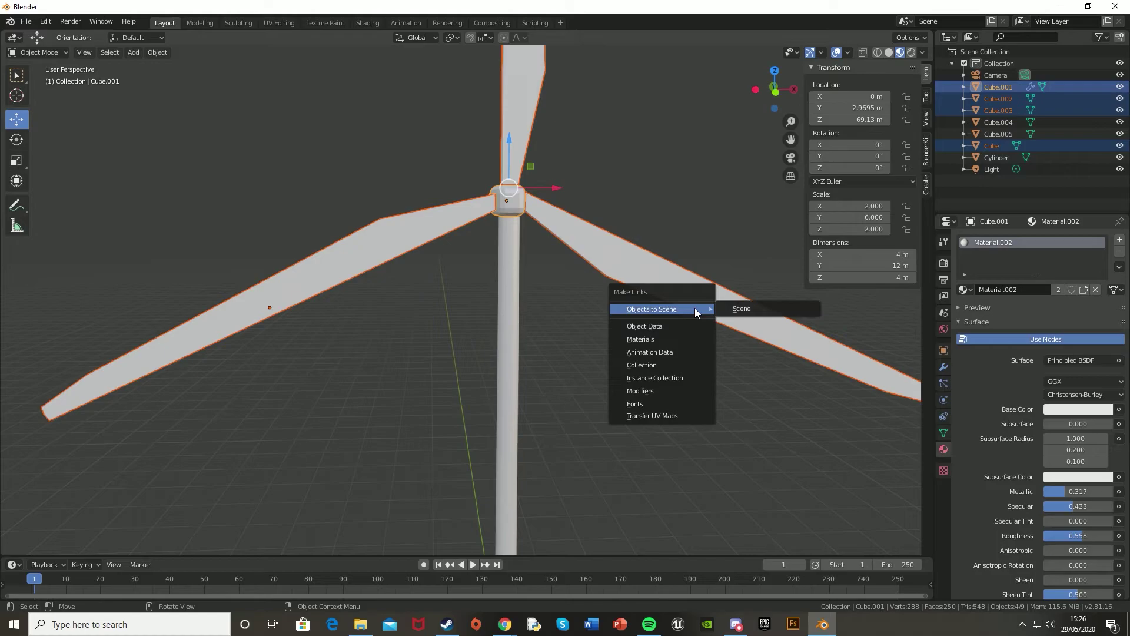
{"action": "left_click", "coordinate": [670, 343]}
{"action": "middle_click_drag", "start_coordinate": [670, 342], "coordinate": [553, 314]}
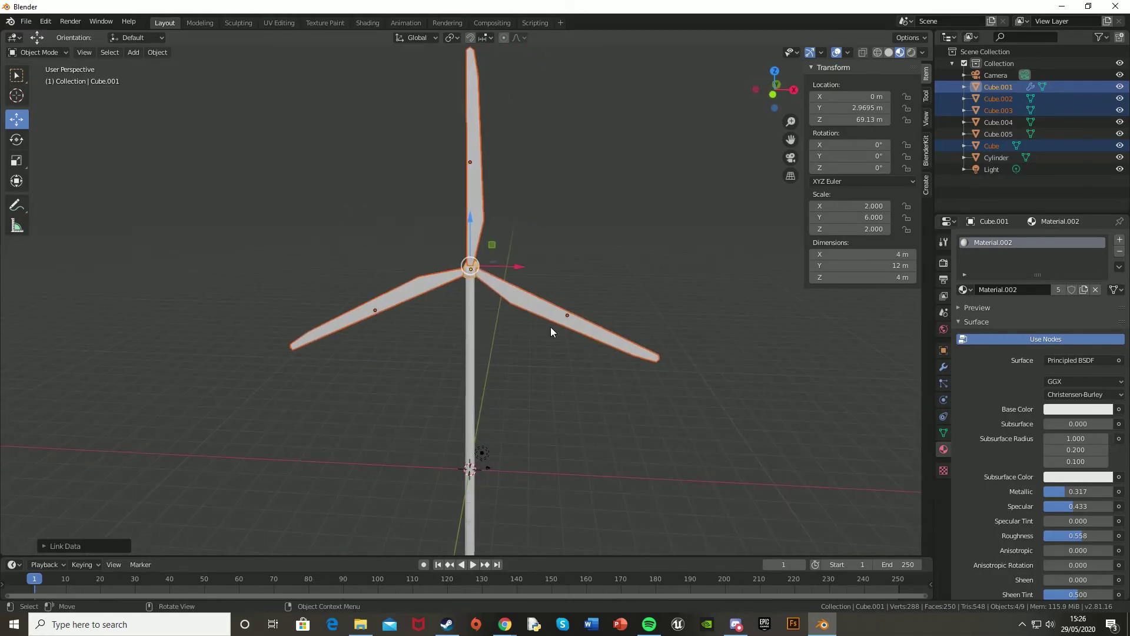
- Assign Material.002 to the small block beside the tower base and deselect it
{"action": "left_click", "coordinate": [536, 412]}
{"action": "middle_click_drag", "start_coordinate": [537, 412], "coordinate": [544, 194], "text": "shift"}
{"action": "middle_click_drag", "start_coordinate": [521, 461], "coordinate": [474, 226], "text": "shift"}
{"action": "left_click", "coordinate": [458, 258]}
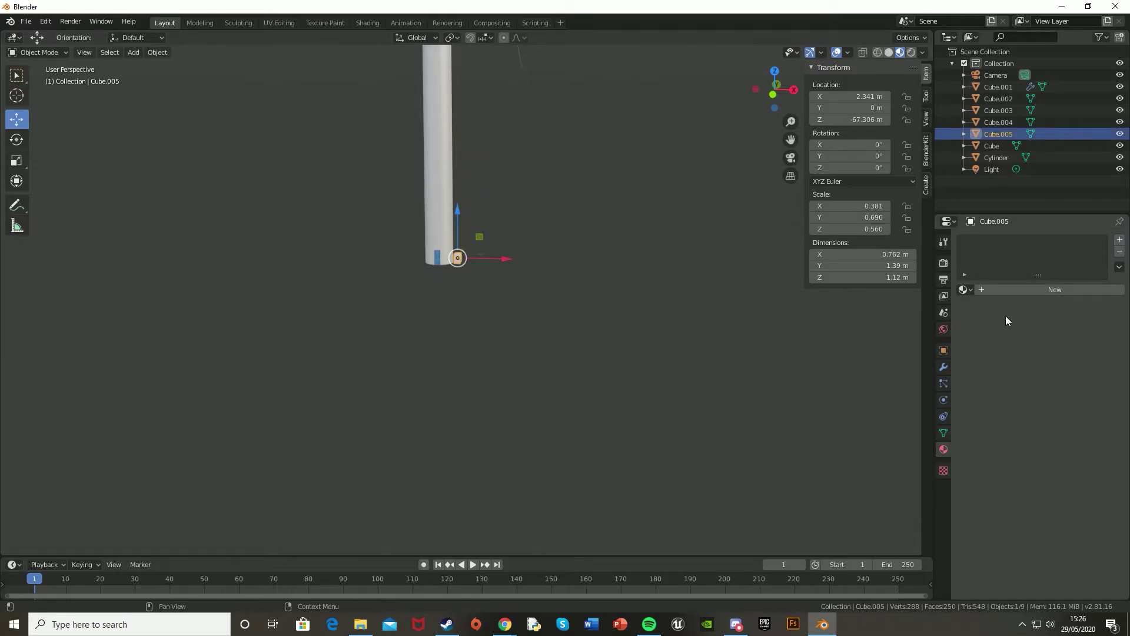
{"action": "left_click", "coordinate": [963, 290]}
{"action": "left_click", "coordinate": [984, 332]}
{"action": "left_click", "coordinate": [635, 271]}
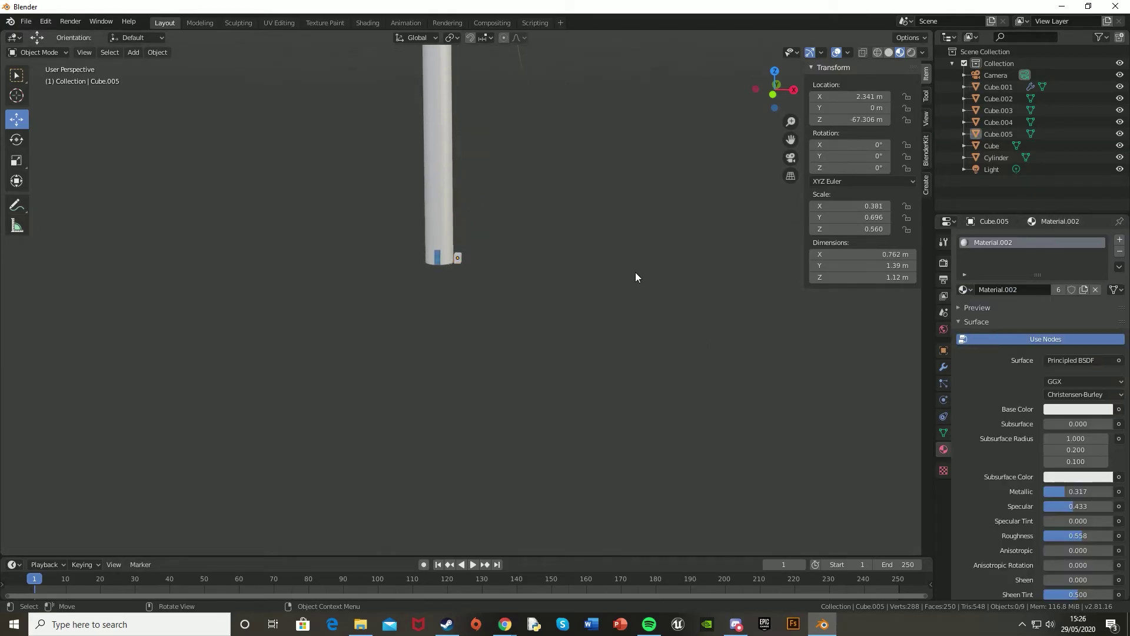
- Thin the upright blade's outer long edge by scaling its edges to about 0.25 along Y, and return to Object Mode
{"action": "scroll", "coordinate": [635, 272], "scroll_direction": "down", "scroll_amount": 4}
{"action": "middle_click_drag", "start_coordinate": [553, 146], "coordinate": [406, 300], "text": "shift"}
{"action": "scroll", "coordinate": [413, 298], "scroll_direction": "up", "scroll_amount": 5}
{"action": "middle_click_drag", "start_coordinate": [424, 283], "coordinate": [492, 382], "text": "shift"}
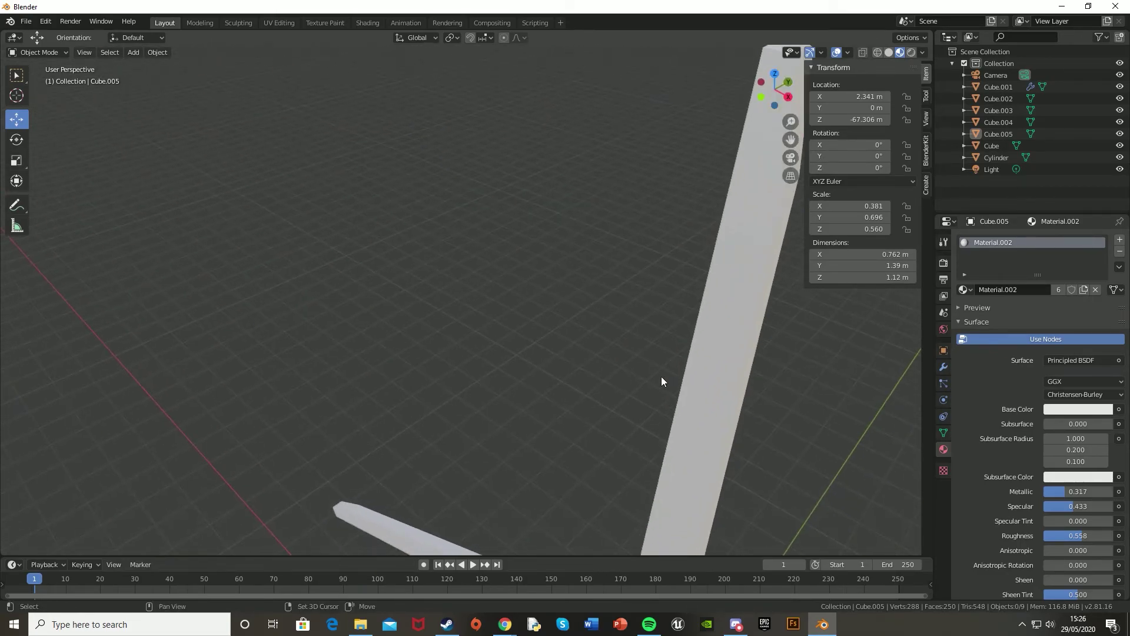
{"action": "middle_click_drag", "start_coordinate": [664, 376], "coordinate": [432, 242], "text": "shift"}
{"action": "left_click", "coordinate": [418, 249]}
{"action": "key", "text": "Tab"}
{"action": "middle_click_drag", "start_coordinate": [456, 337], "coordinate": [389, 337]}
{"action": "scroll", "coordinate": [416, 300], "scroll_direction": "down", "scroll_amount": 3}
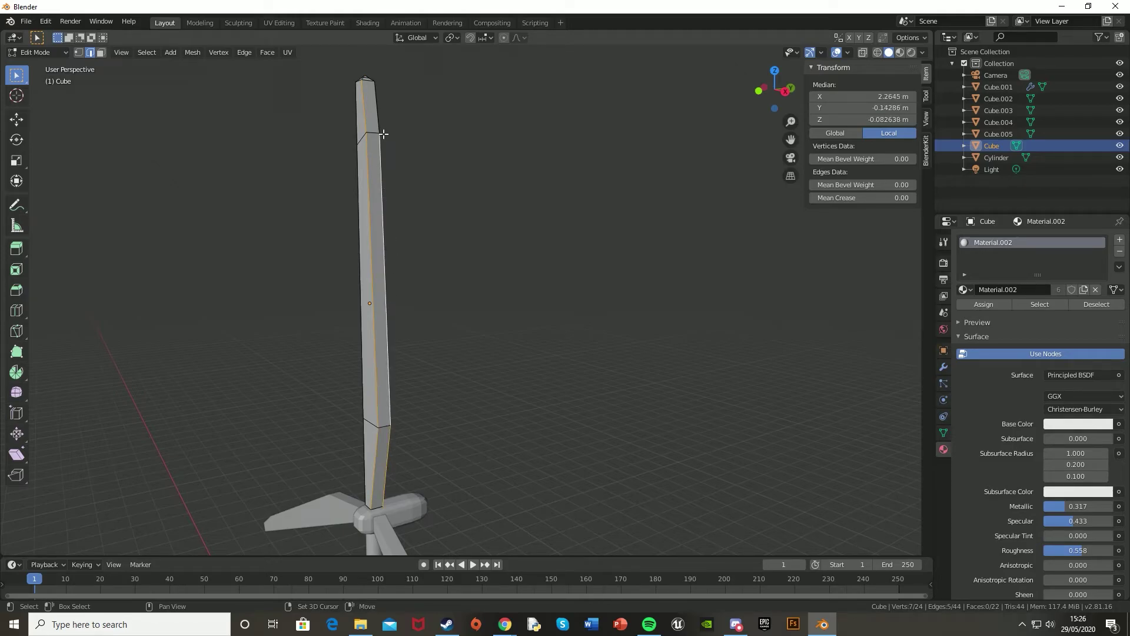
{"action": "key", "text": "x"}
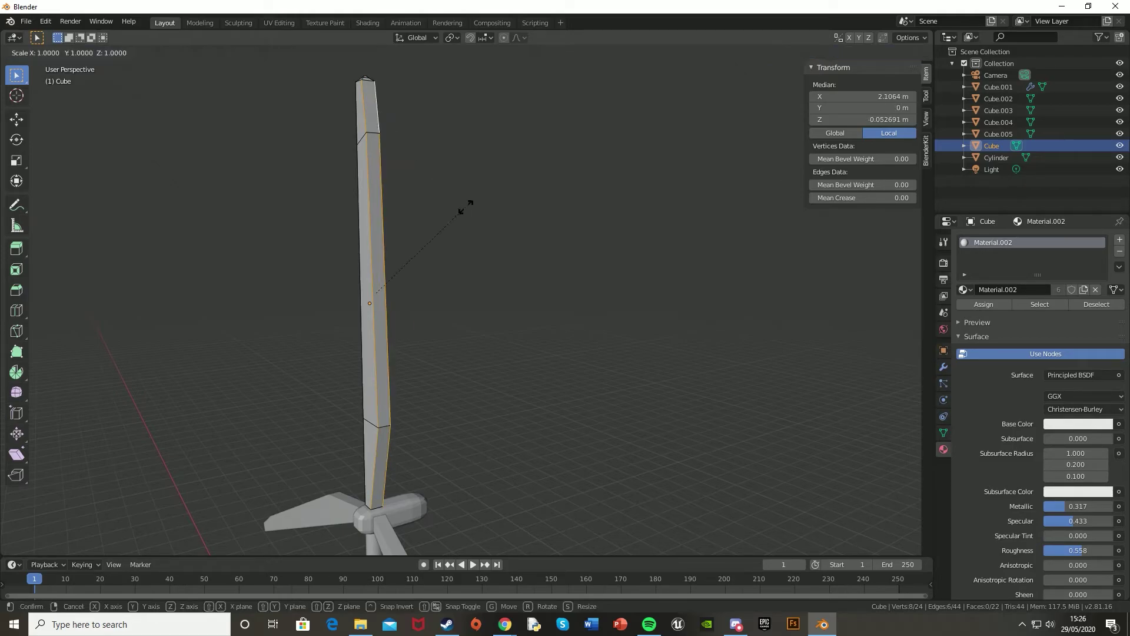
{"action": "left_click", "coordinate": [443, 216]}
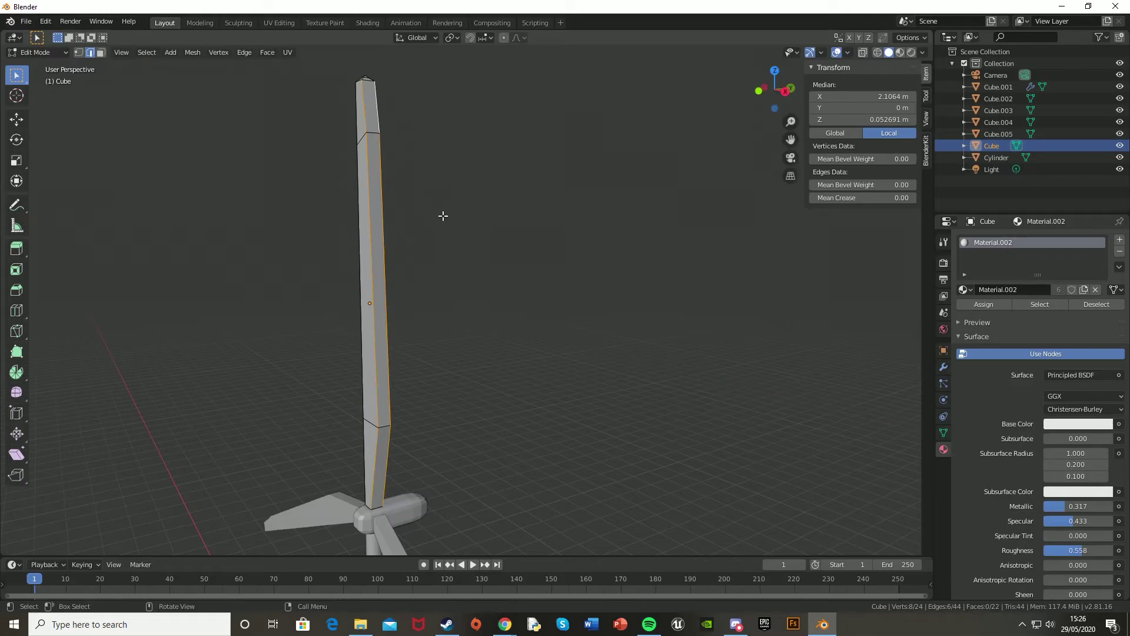
{"action": "key", "text": "s"}
{"action": "key", "text": "y"}
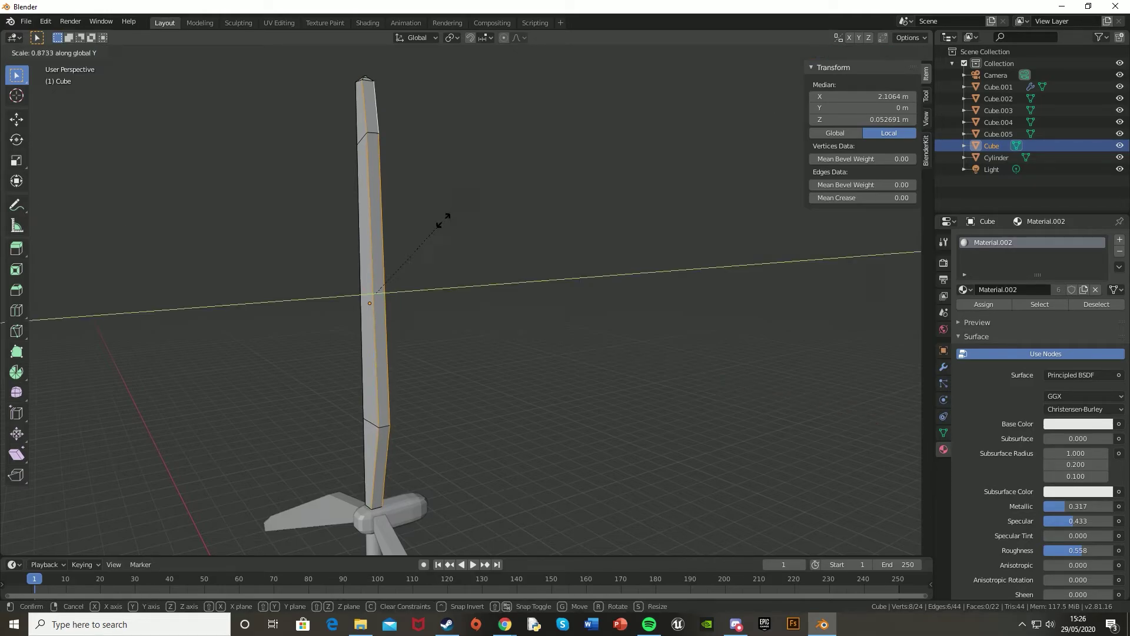
{"action": "left_click", "coordinate": [387, 270]}
{"action": "middle_click_drag", "start_coordinate": [385, 270], "coordinate": [423, 274]}
{"action": "key", "text": "Tab"}
- Narrow the outer long edge of the blade on the positive X side by scaling its edges along Y, and leave Edit Mode
{"action": "middle_click_drag", "start_coordinate": [534, 290], "coordinate": [424, 275]}
{"action": "mouse_move", "coordinate": [417, 317]}
{"action": "middle_mouse_down"}
{"action": "mouse_move", "coordinate": [368, 198]}
{"action": "mouse_move", "coordinate": [340, 312]}
{"action": "mouse_move", "coordinate": [432, 307]}
{"action": "mouse_move", "coordinate": [438, 269]}
{"action": "mouse_move", "coordinate": [436, 329]}
{"action": "middle_mouse_up"}
{"action": "scroll", "coordinate": [416, 279], "scroll_direction": "up", "scroll_amount": 5}
{"action": "left_click", "coordinate": [386, 207]}
{"action": "key", "text": "Tab"}
{"action": "left_click", "coordinate": [398, 204]}
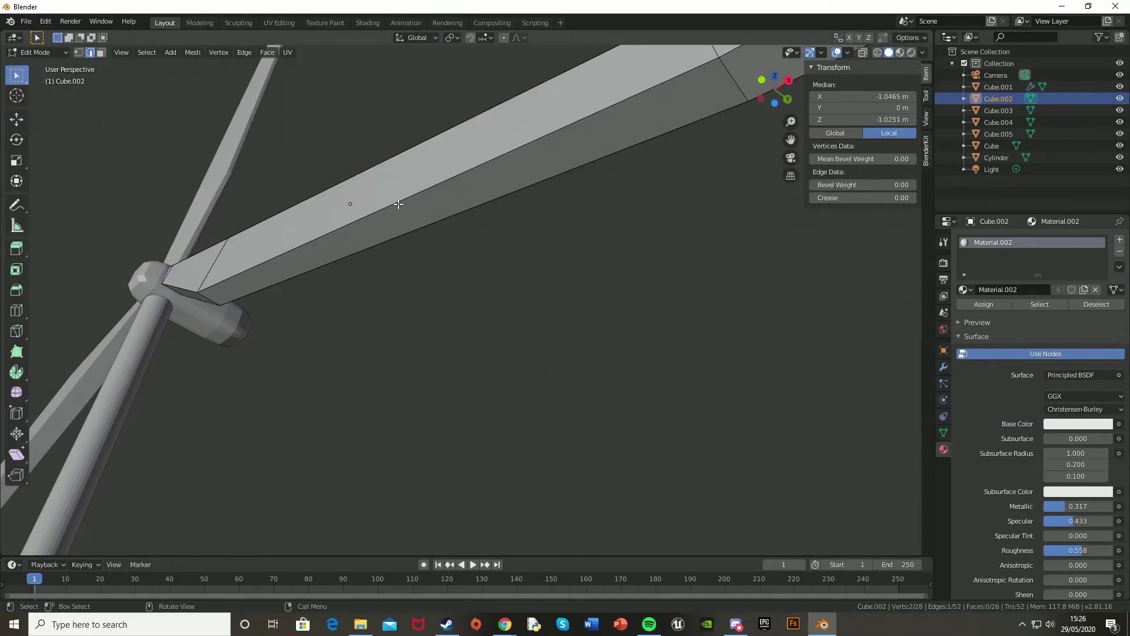
{"action": "middle_click_drag", "start_coordinate": [521, 232], "coordinate": [540, 267], "text": "shift"}
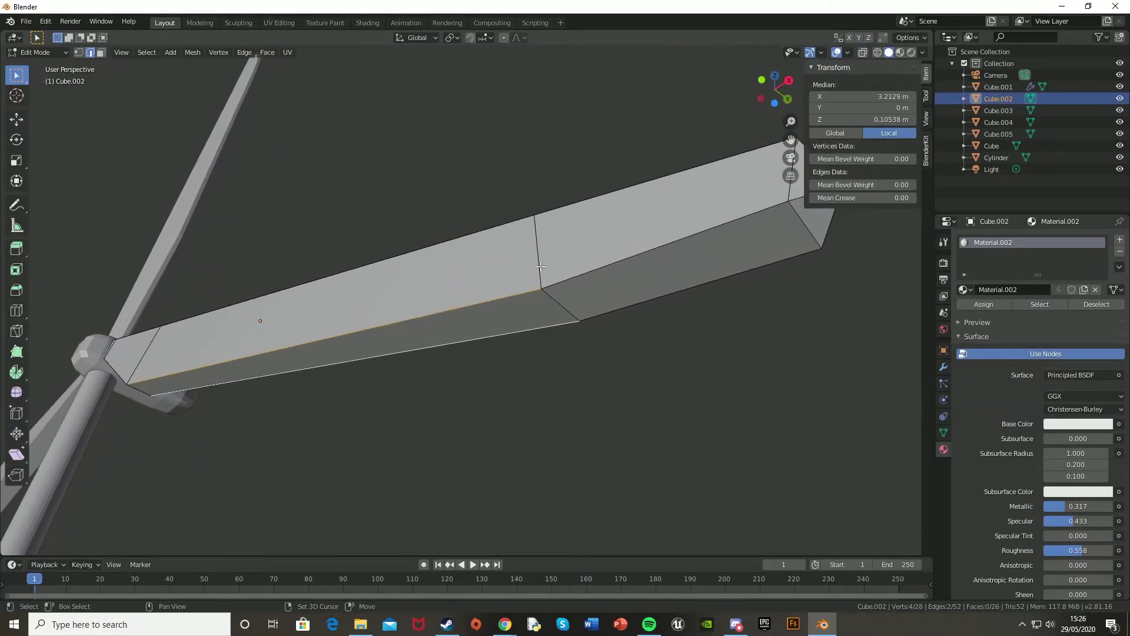
{"action": "key", "text": "s"}
{"action": "key", "text": "y"}
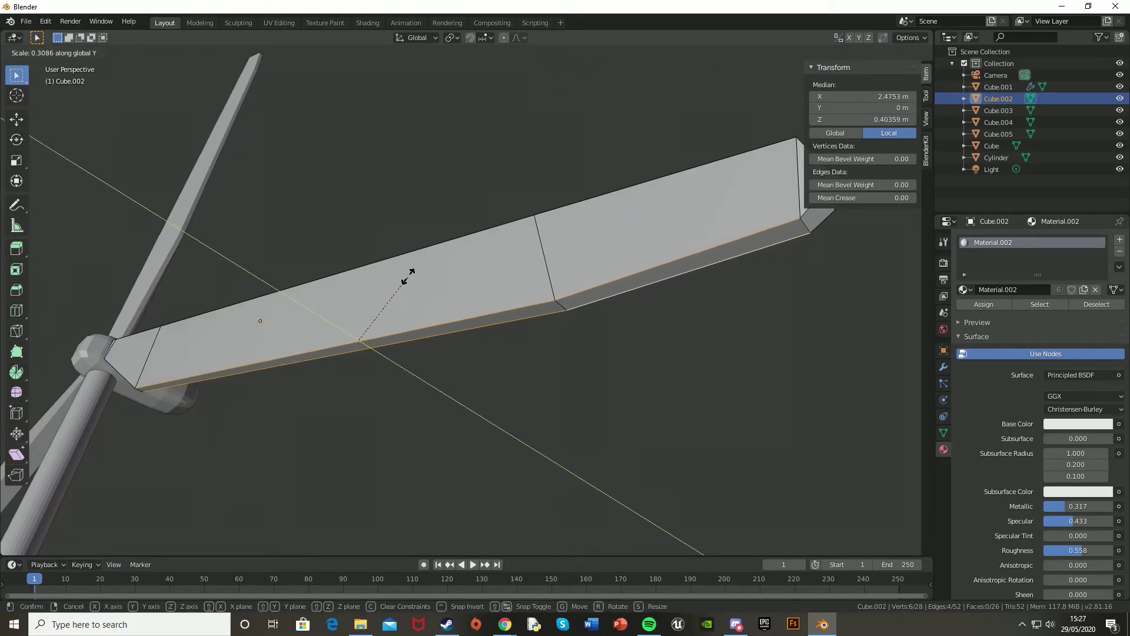
{"action": "left_click", "coordinate": [386, 319]}
{"action": "middle_click_drag", "start_coordinate": [389, 316], "coordinate": [283, 155]}
{"action": "key", "text": "Tab"}
- Narrow the outer long edge of the blade on the negative X side by scaling its edges along Y, and leave Edit Mode
{"action": "left_click", "coordinate": [532, 346]}
{"action": "middle_click_drag", "start_coordinate": [364, 298], "coordinate": [419, 81], "text": "shift"}
{"action": "middle_click_drag", "start_coordinate": [482, 208], "coordinate": [718, 340], "text": "shift"}
{"action": "scroll", "coordinate": [278, 339], "scroll_direction": "up", "scroll_amount": 3}
{"action": "middle_click_drag", "start_coordinate": [277, 339], "coordinate": [415, 337]}
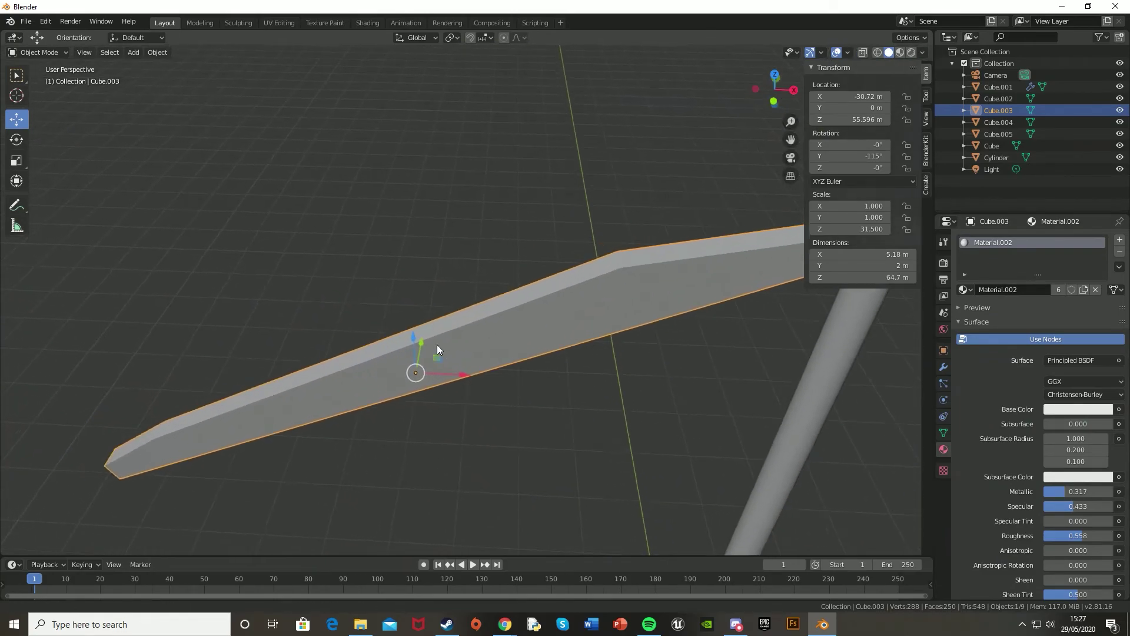
{"action": "key", "text": "Tab"}
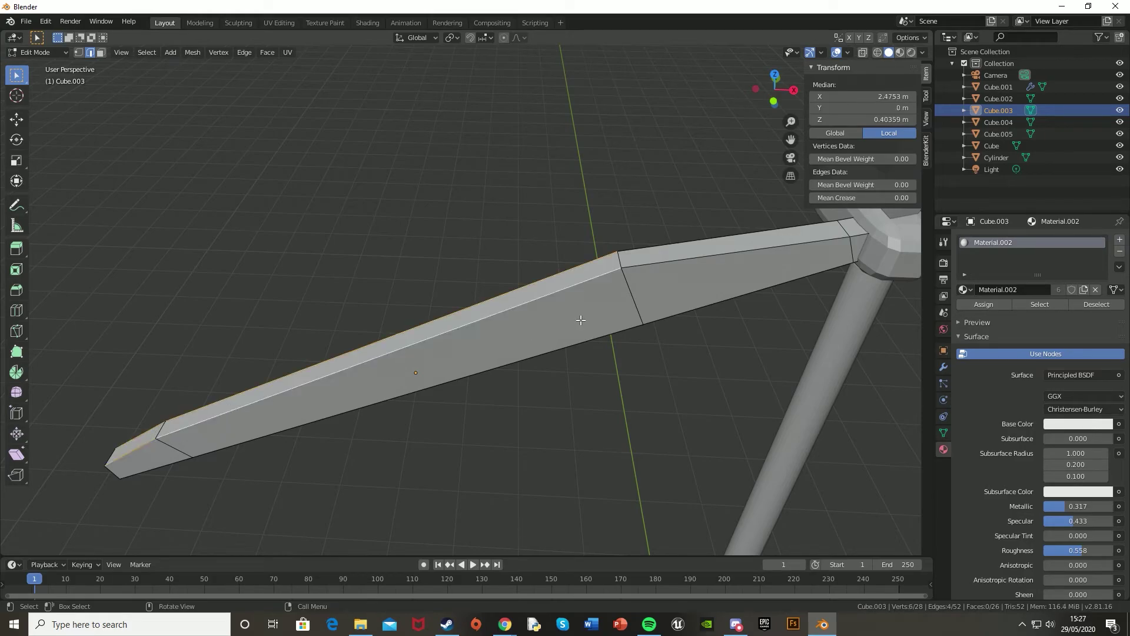
{"action": "key", "text": "s"}
{"action": "right_click", "coordinate": [511, 323]}
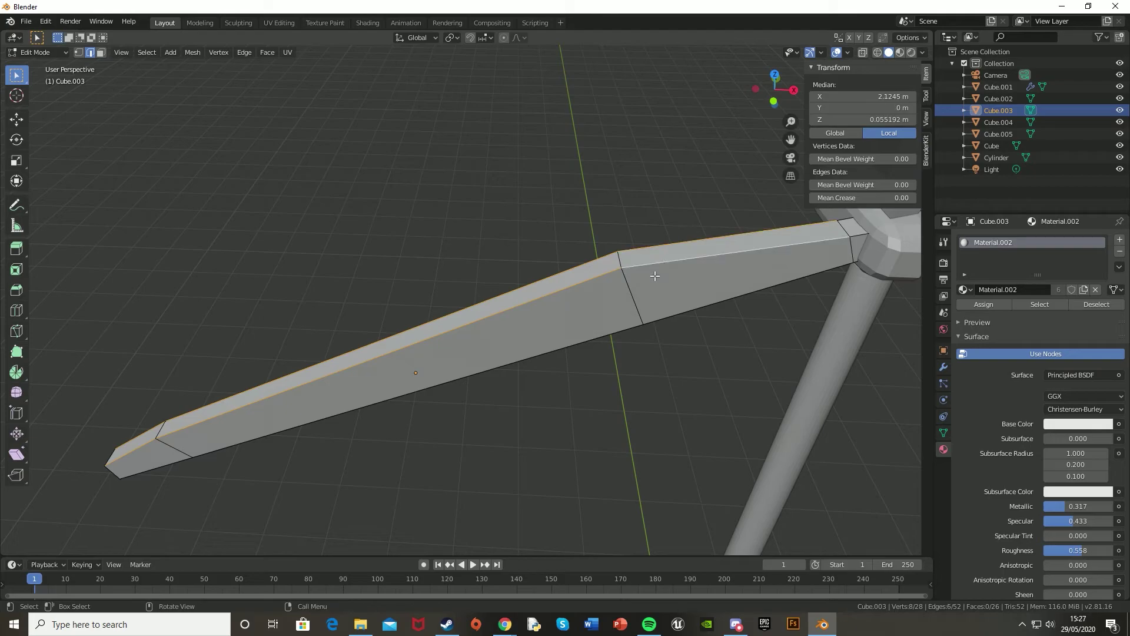
{"action": "key", "text": "s"}
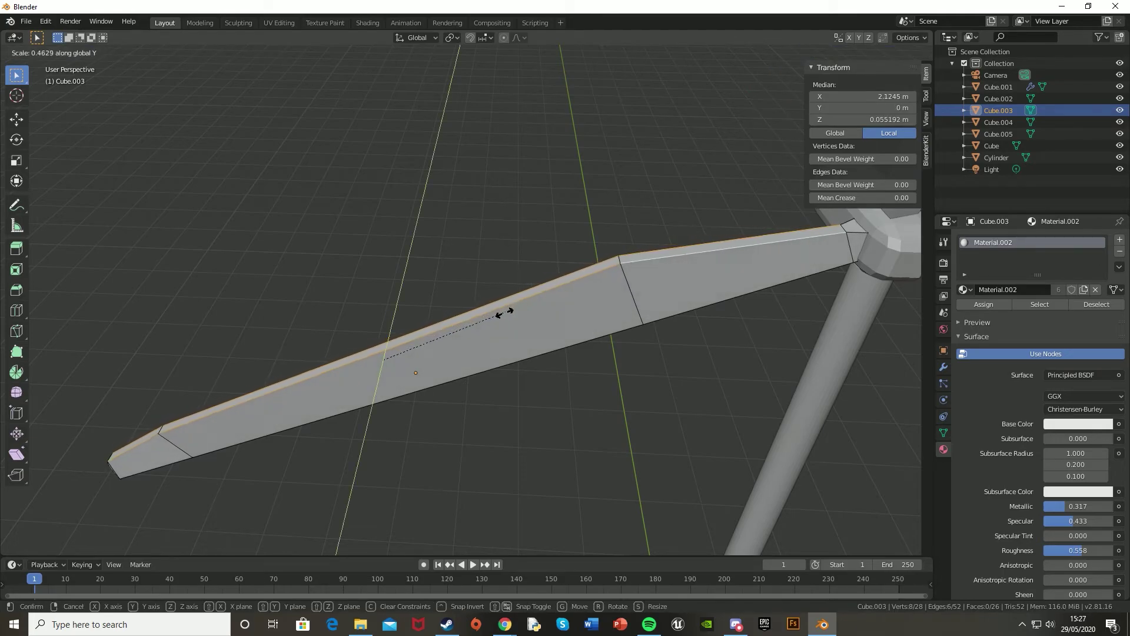
{"action": "left_click", "coordinate": [463, 331]}
{"action": "middle_click_drag", "start_coordinate": [463, 330], "coordinate": [434, 167]}
{"action": "key", "text": "Tab"}
- Select the tower, hub, door block and side block and join them into one object
{"action": "scroll", "coordinate": [412, 187], "scroll_direction": "down", "scroll_amount": 5}
{"action": "middle_click_drag", "start_coordinate": [492, 256], "coordinate": [481, 294]}
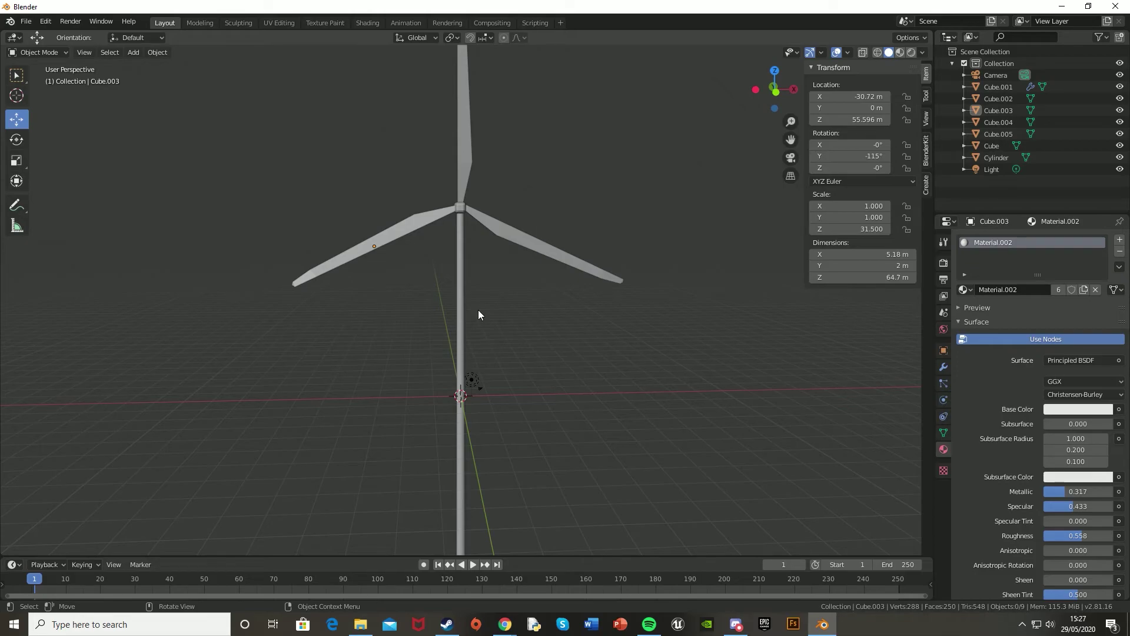
{"action": "middle_click_drag", "start_coordinate": [479, 310], "coordinate": [542, 326]}
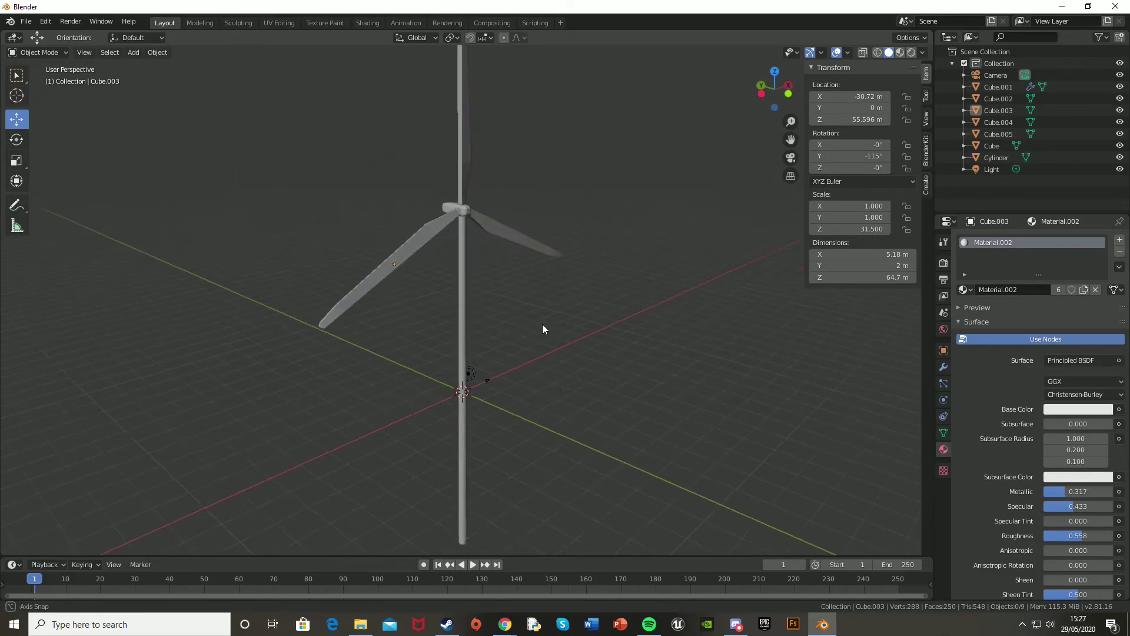
{"action": "left_click", "coordinate": [458, 250]}
{"action": "left_click", "coordinate": [465, 207], "text": "shift"}
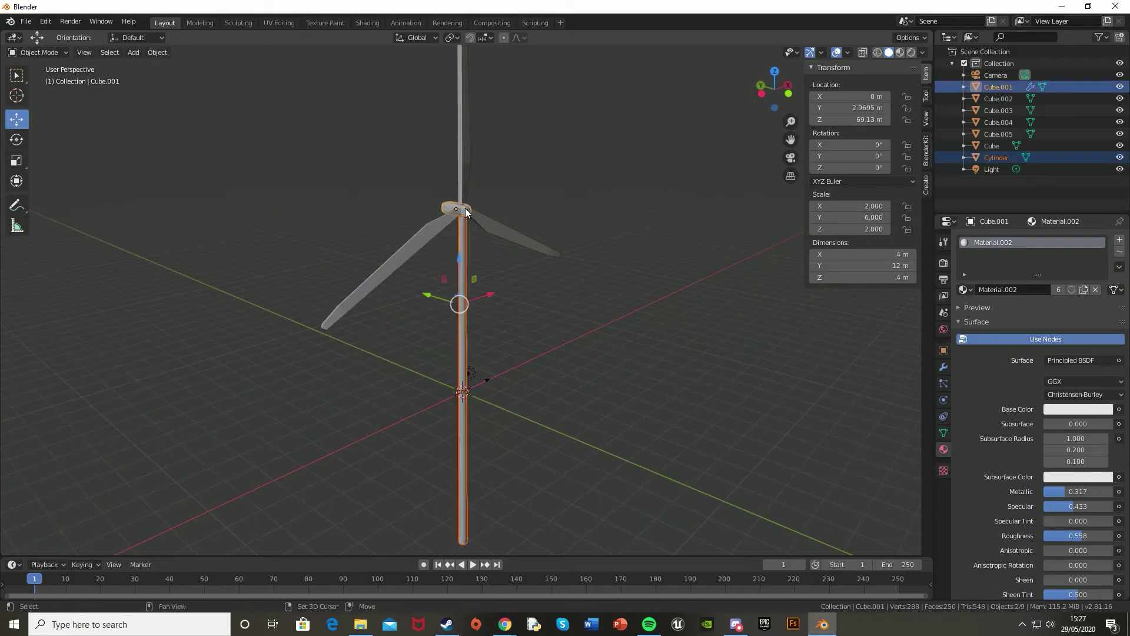
{"action": "middle_click_drag", "start_coordinate": [554, 411], "coordinate": [508, 384], "text": "shift"}
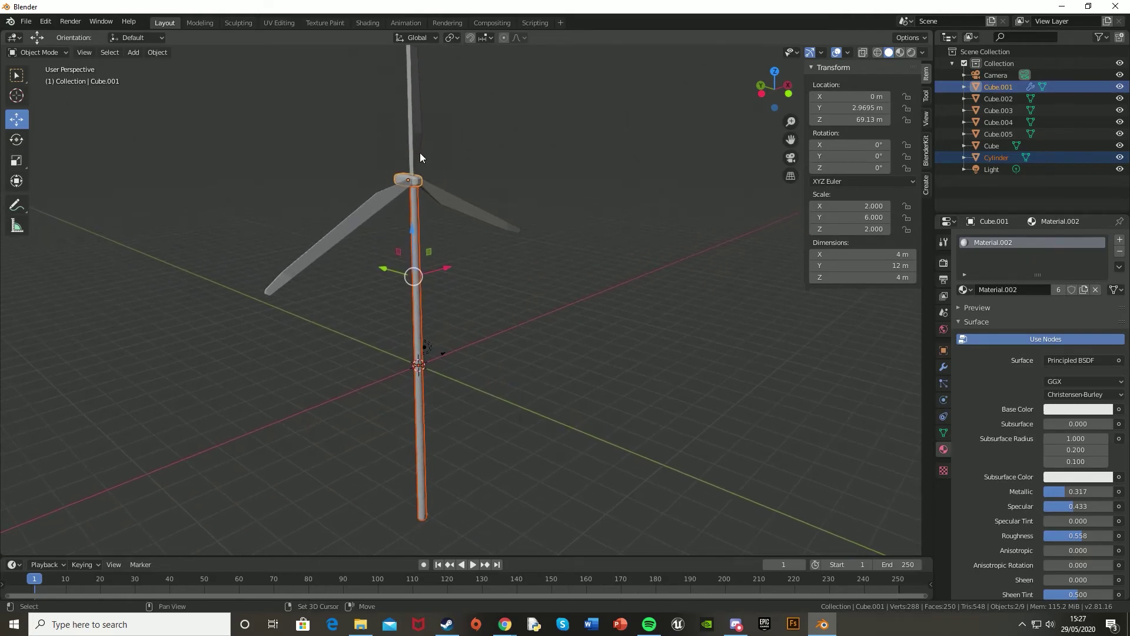
{"action": "middle_click_drag", "start_coordinate": [521, 486], "coordinate": [472, 283], "text": "shift"}
{"action": "scroll", "coordinate": [372, 391], "scroll_direction": "up", "scroll_amount": 9}
{"action": "middle_click_drag", "start_coordinate": [360, 352], "coordinate": [502, 287], "text": "shift"}
{"action": "left_click", "coordinate": [189, 351], "text": "shift"}
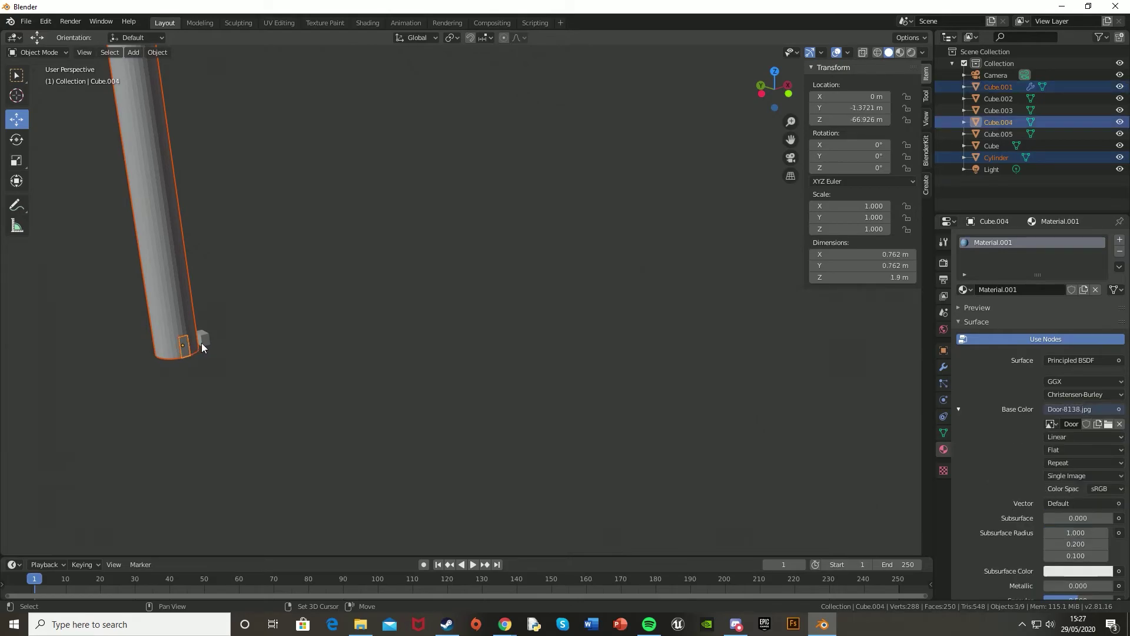
{"action": "left_click", "coordinate": [202, 342], "text": "shift"}
{"action": "key", "text": "KP_Decimal"}
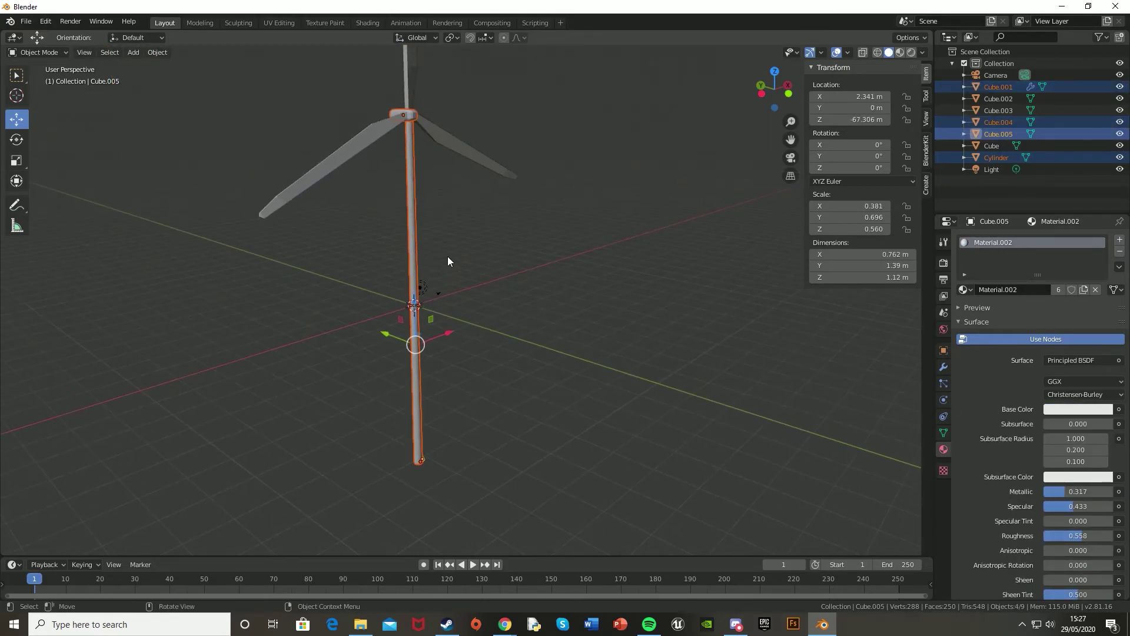
{"action": "key", "text": "ctrl+j"}
- Select all three blades and join them into a single object
{"action": "middle_click_drag", "start_coordinate": [454, 188], "coordinate": [432, 312], "text": "shift"}
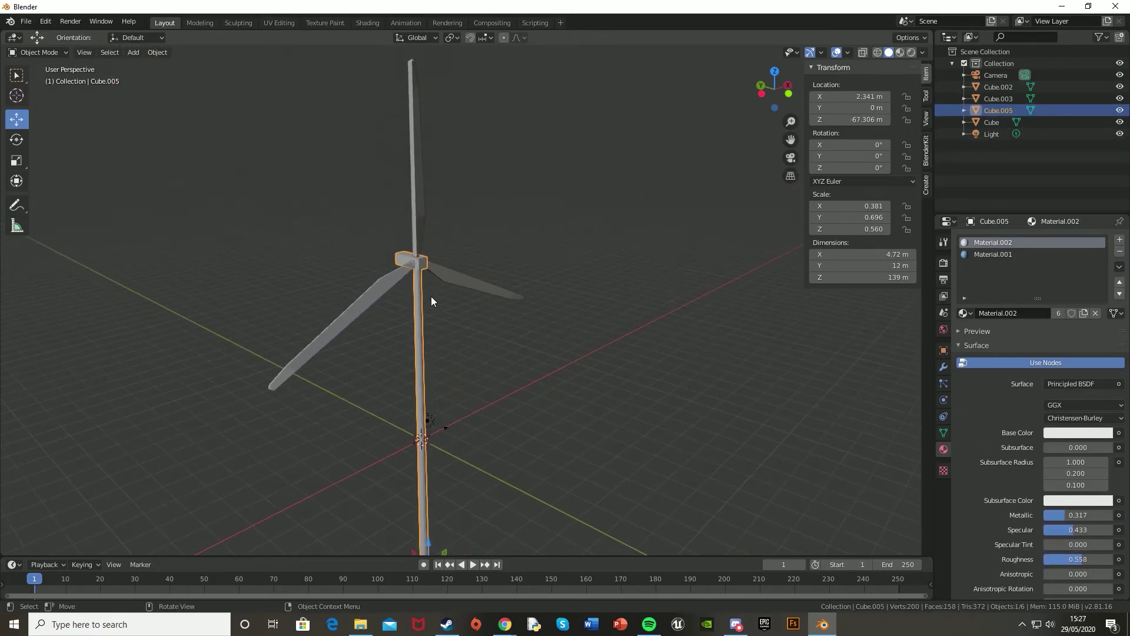
{"action": "left_click", "coordinate": [419, 185]}
{"action": "left_click", "coordinate": [386, 285], "text": "shift"}
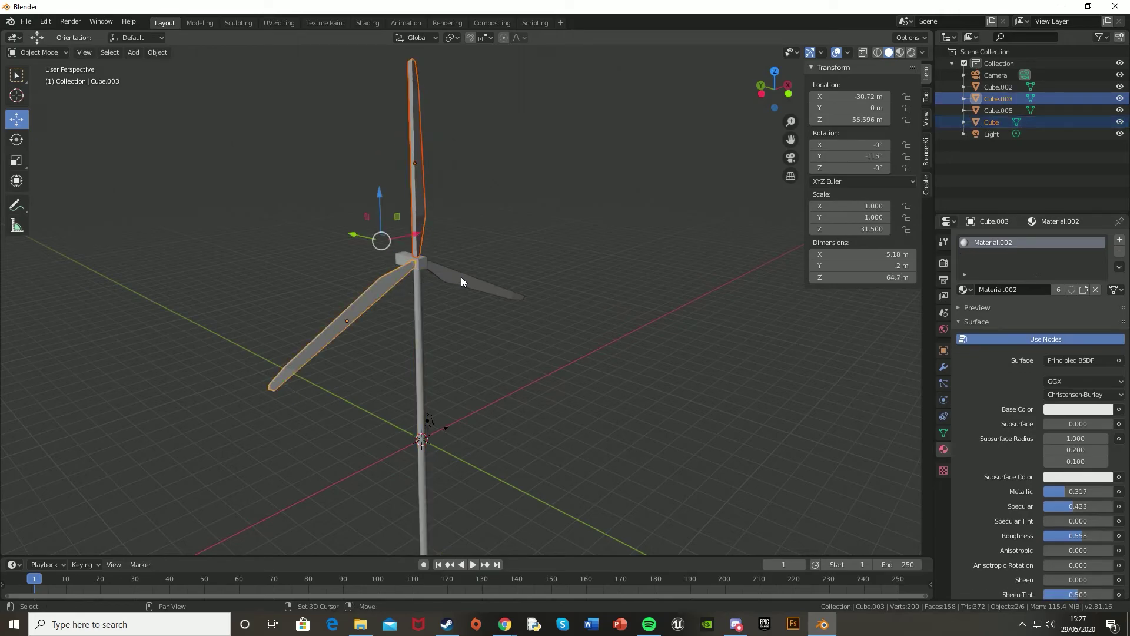
{"action": "left_click", "coordinate": [461, 277], "text": "shift"}
{"action": "key", "text": "ctrl+j"}
- Rename the joined blade object as Blades
{"action": "mouse_move", "coordinate": [509, 278]}
{"action": "middle_mouse_down"}
{"action": "mouse_move", "coordinate": [524, 292]}
{"action": "mouse_move", "coordinate": [483, 262]}
{"action": "mouse_move", "coordinate": [500, 292]}
{"action": "middle_mouse_up"}
{"action": "scroll", "coordinate": [730, 193], "scroll_direction": "up", "scroll_amount": 2}
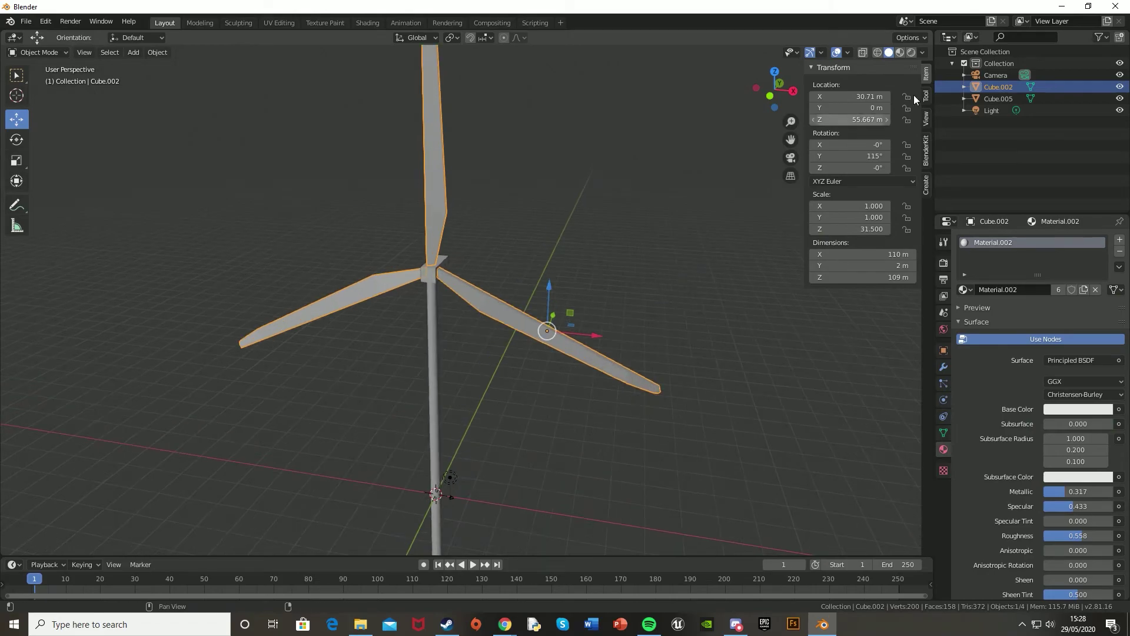
{"action": "double_click", "coordinate": [997, 86]}
{"action": "type", "text": "Blades"}
{"action": "key", "text": "Return"}
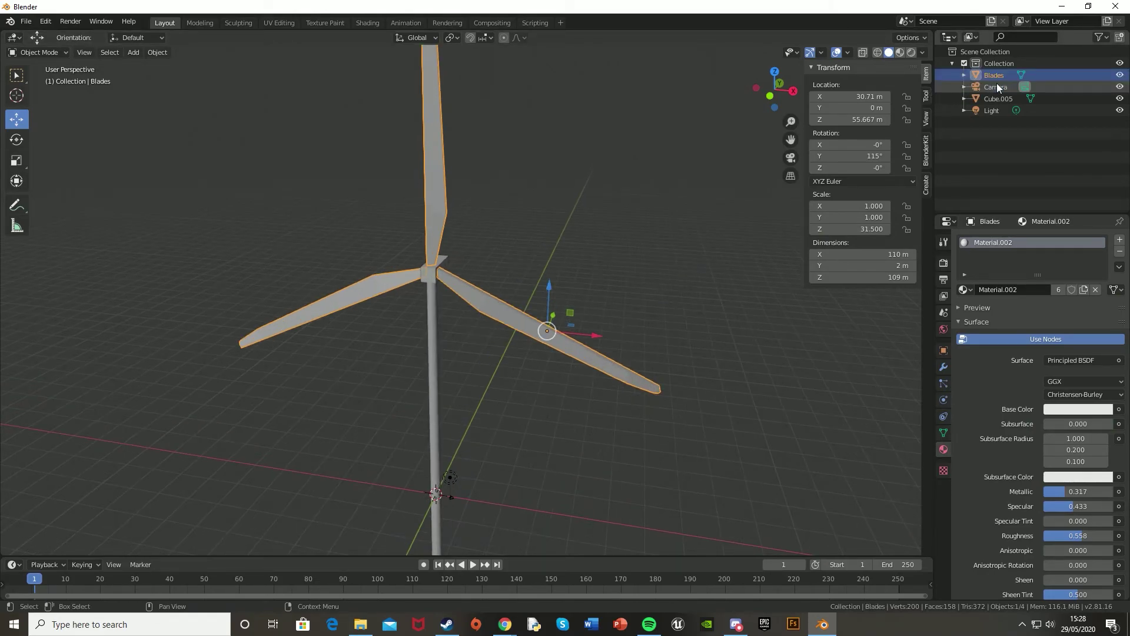
- Rename the joined tower and hub object as Main Section
{"action": "double_click", "coordinate": [1001, 97]}
{"action": "type", "text": "Main Sectio"}
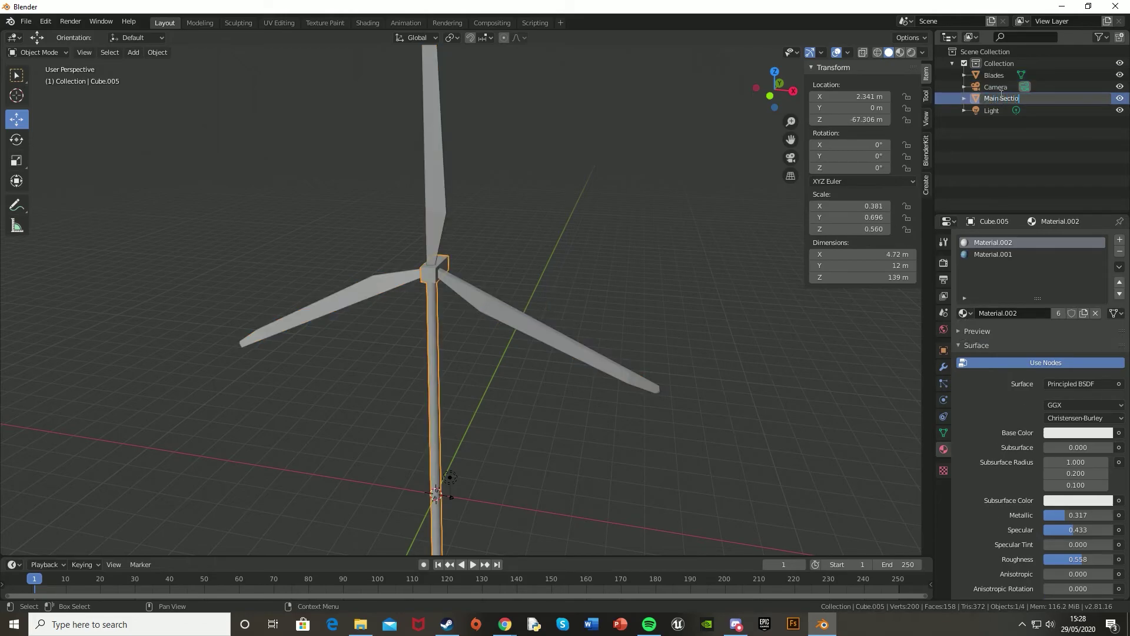
{"action": "type", "text": "n"}
{"action": "key", "text": "Return"}
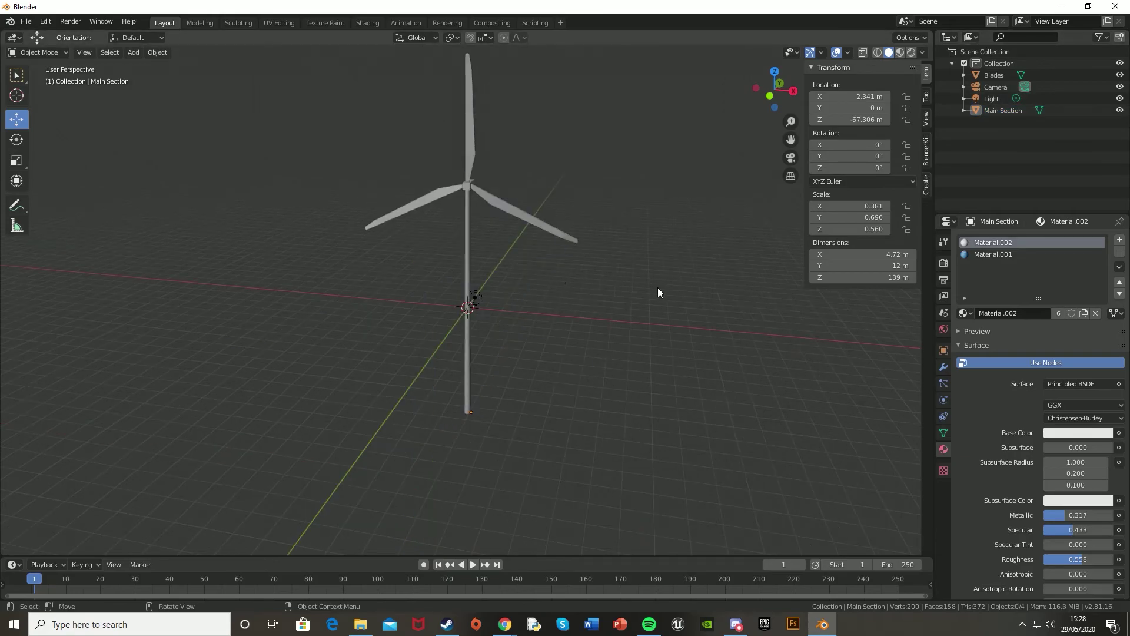
- Save the scene as Wind Turbine in the Part 1 - Blender folder
{"action": "middle_click_drag", "start_coordinate": [658, 287], "coordinate": [613, 292]}
{"action": "scroll", "coordinate": [571, 288], "scroll_direction": "up", "scroll_amount": 4}
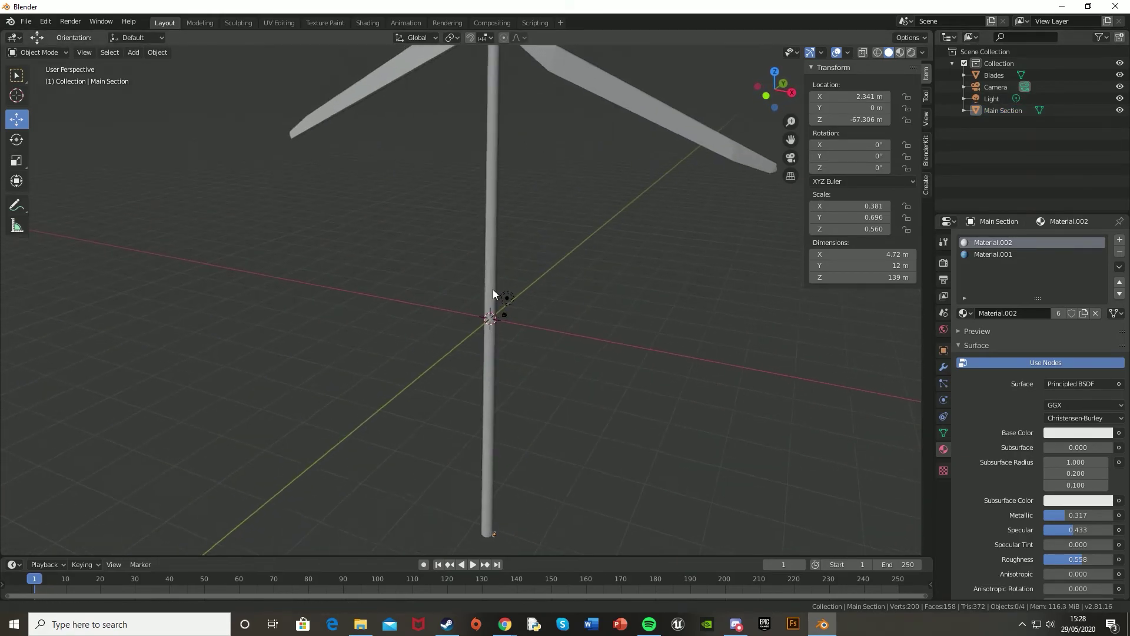
{"action": "middle_click_drag", "start_coordinate": [499, 284], "coordinate": [444, 348], "text": "shift"}
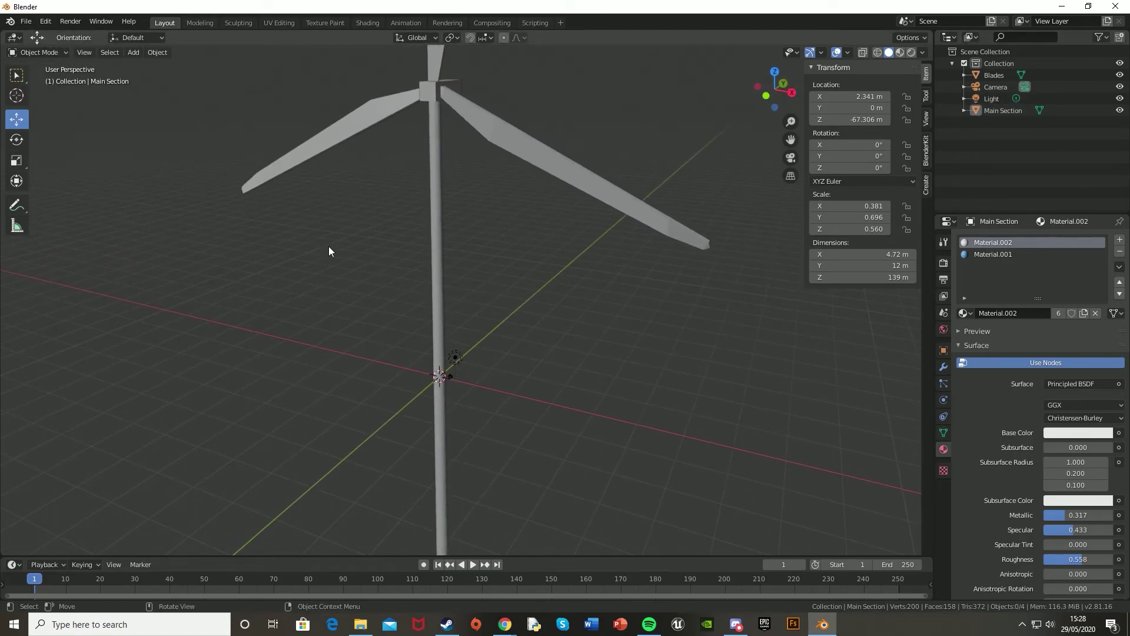
{"action": "scroll", "coordinate": [323, 244], "scroll_direction": "down", "scroll_amount": 5}
{"action": "key", "text": "ctrl+shift+s"}
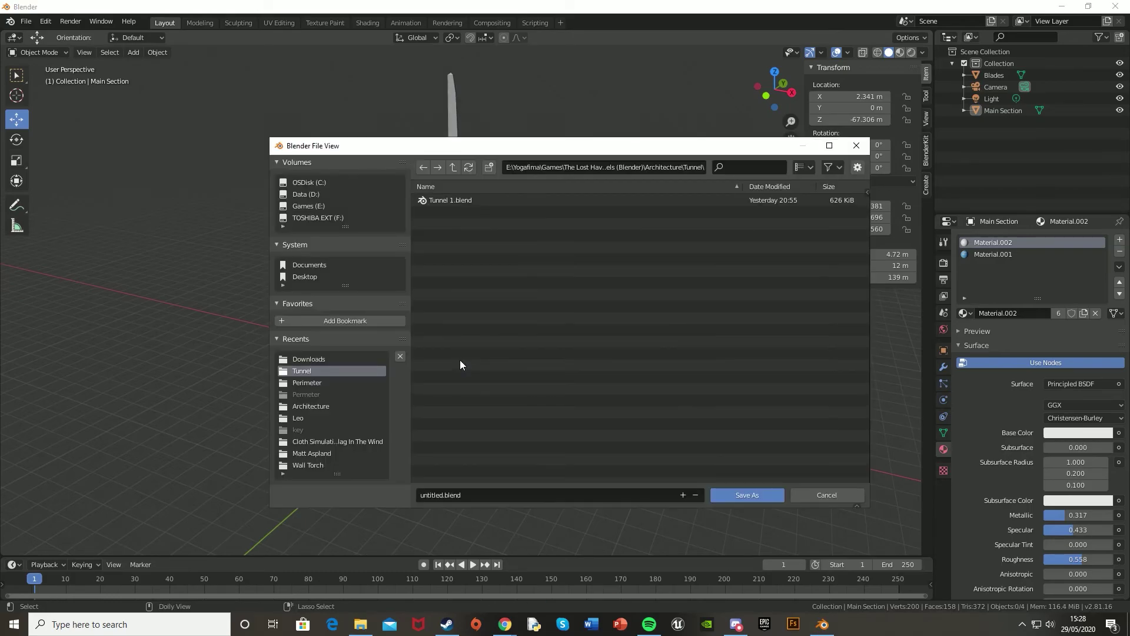
{"action": "type", "text": "Wind"}
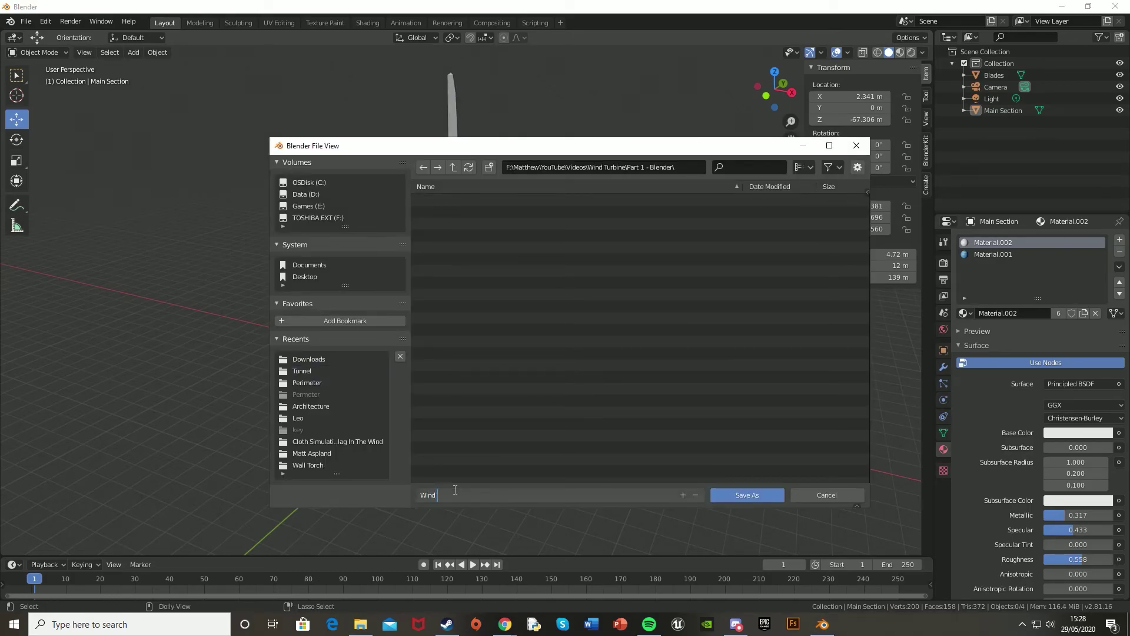
{"action": "type", "text": " Turbine"}
{"action": "key", "text": "Return"}
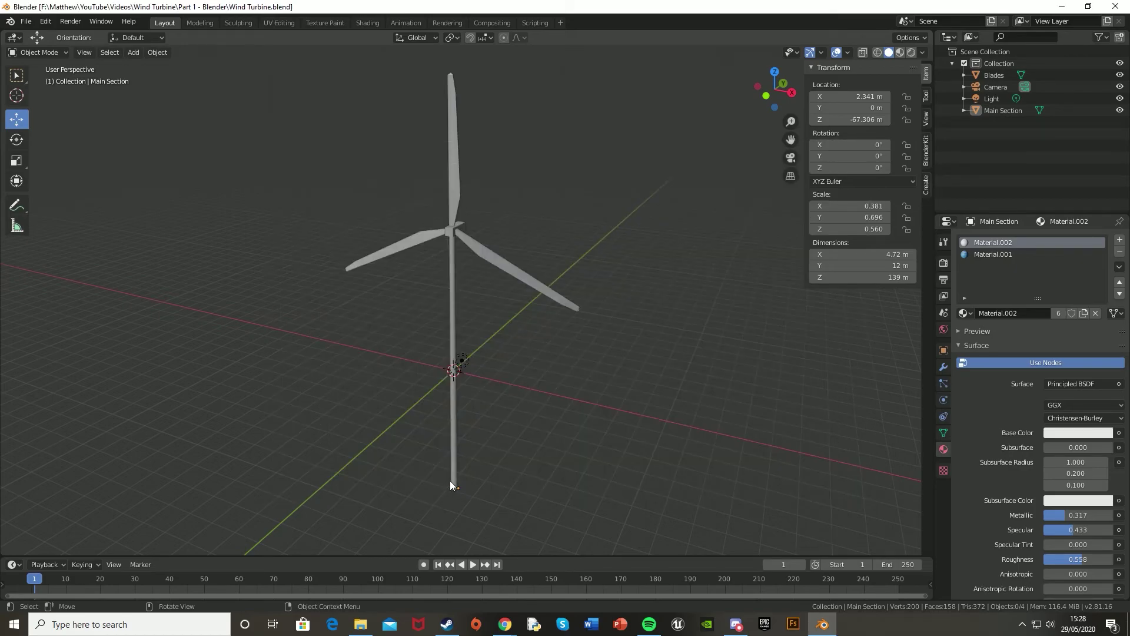
- Export the scene in FBX format as Wind Turbine.fbx with the default export settings
{"action": "left_click", "coordinate": [24, 22]}
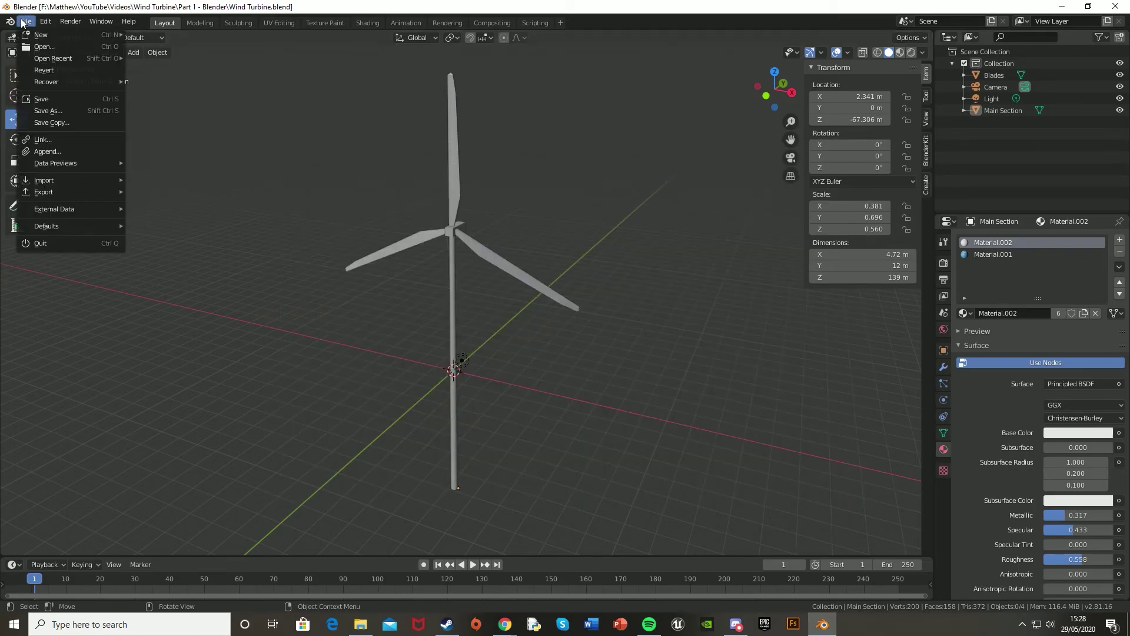
{"action": "mouse_move", "coordinate": [51, 192]}
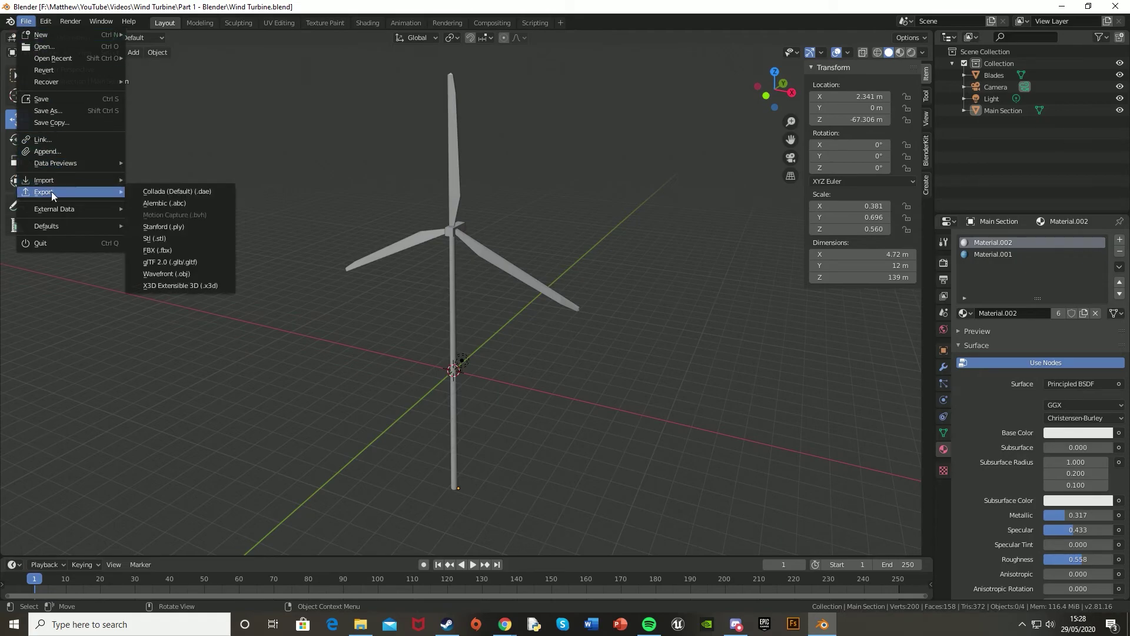
{"action": "left_click", "coordinate": [188, 252]}
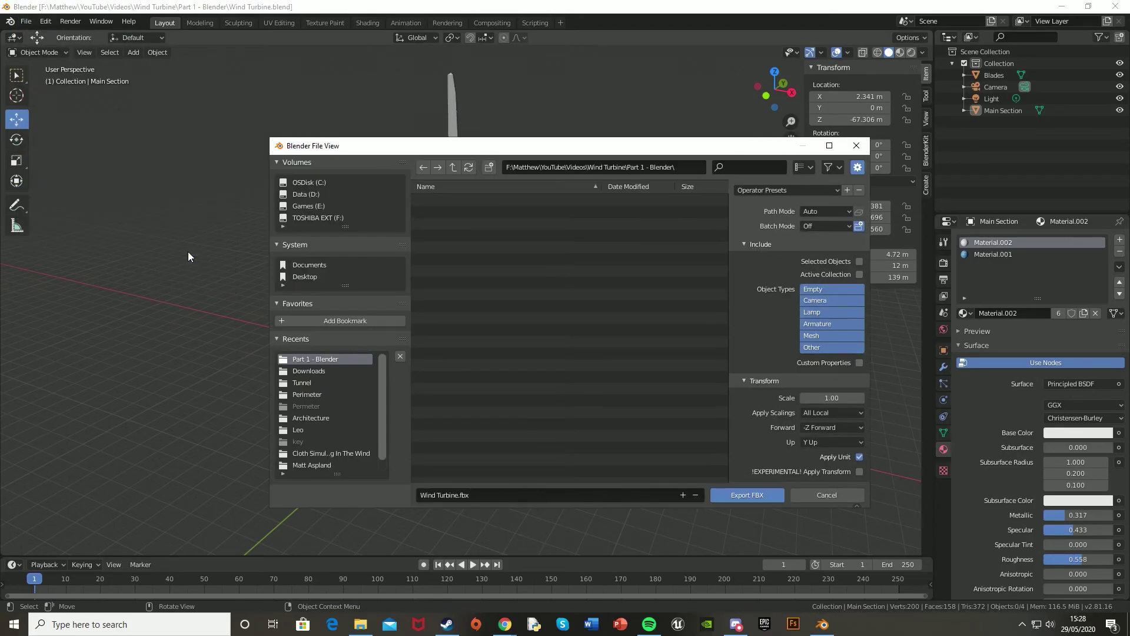
{"action": "left_click", "coordinate": [744, 496]}
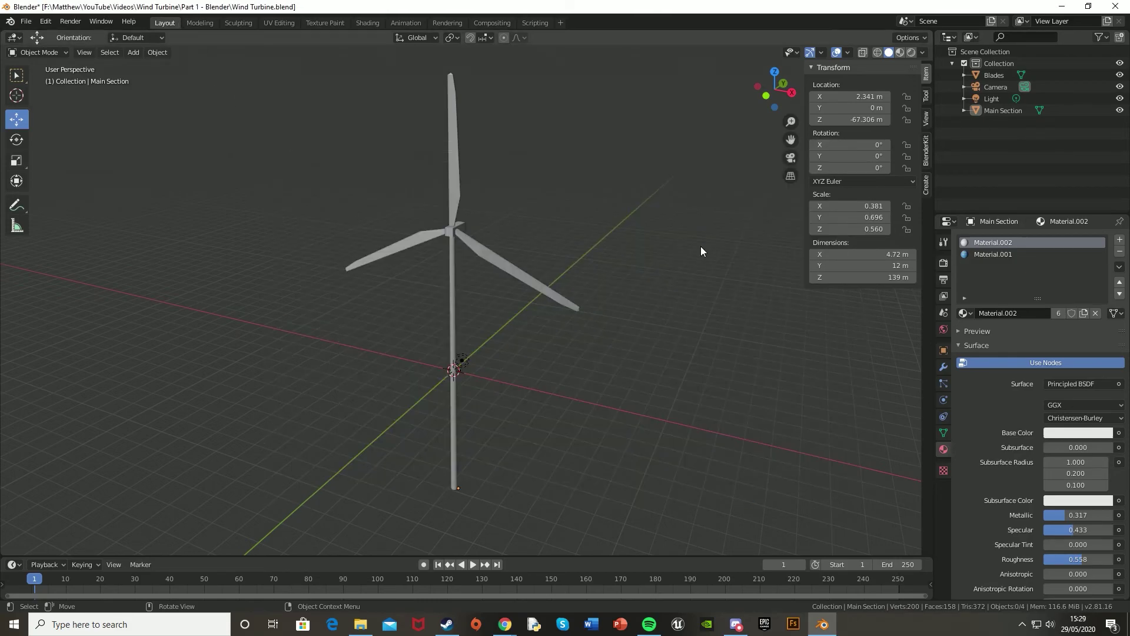
- Undo the renaming and joining of the blades and of the tower and hub parts, back to separate objects
{"action": "middle_click_drag", "start_coordinate": [616, 252], "coordinate": [638, 258]}
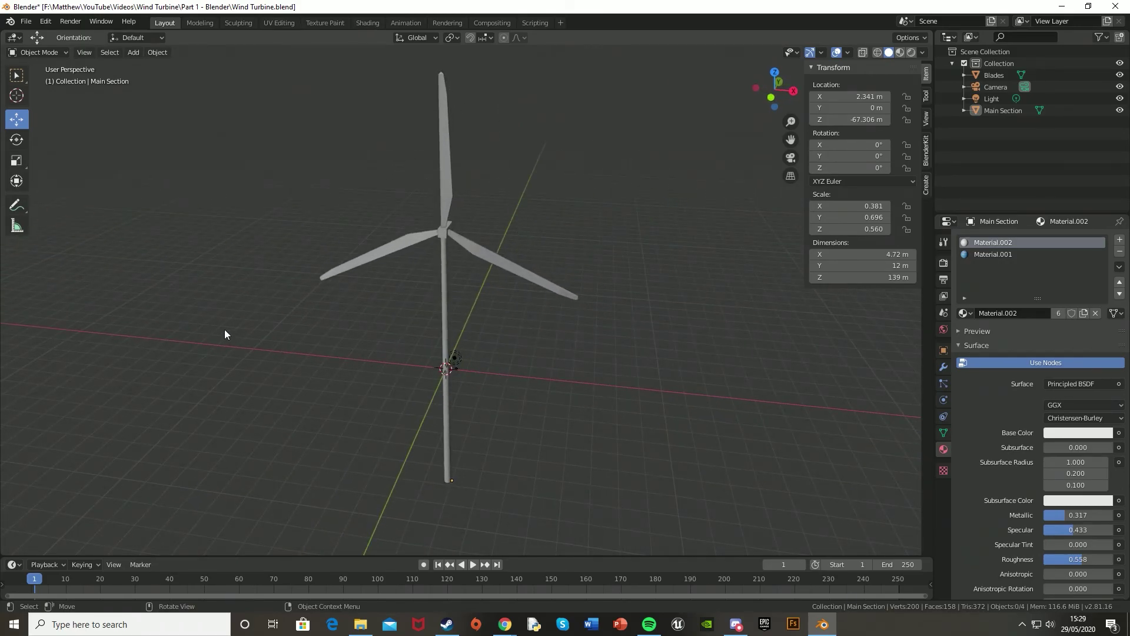
{"action": "scroll", "coordinate": [448, 243], "scroll_direction": "up", "scroll_amount": 8}
{"action": "middle_click_drag", "start_coordinate": [520, 232], "coordinate": [538, 285], "text": "shift"}
{"action": "scroll", "coordinate": [518, 283], "scroll_direction": "up", "scroll_amount": 5}
{"action": "left_click", "coordinate": [570, 190]}
{"action": "middle_click_drag", "start_coordinate": [566, 243], "coordinate": [471, 275]}
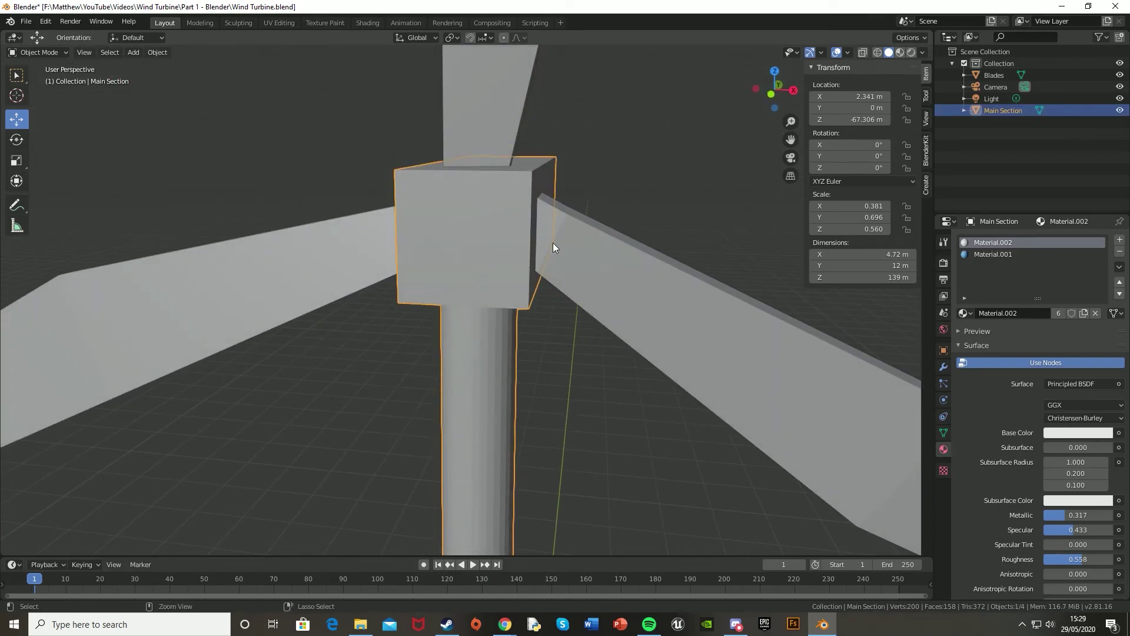
{"action": "key", "text": "ctrl+z"}
{"action": "key", "text": "ctrl+z"}
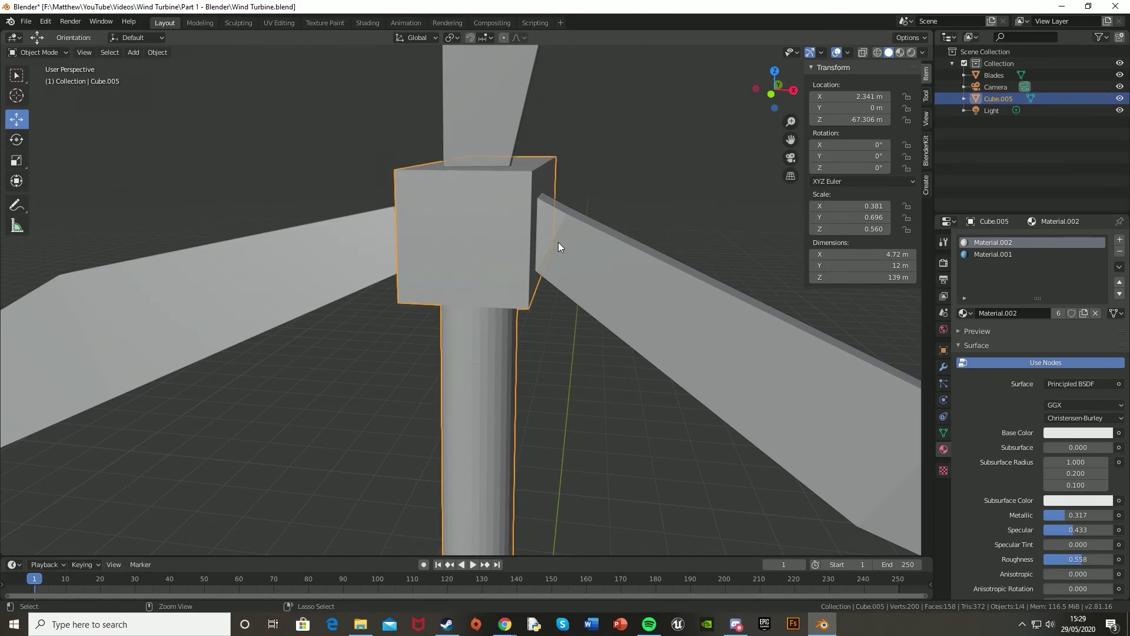
{"action": "key", "text": "ctrl+z"}
{"action": "key", "text": "ctrl+z"}
{"action": "key", "text": "ctrl+z"}
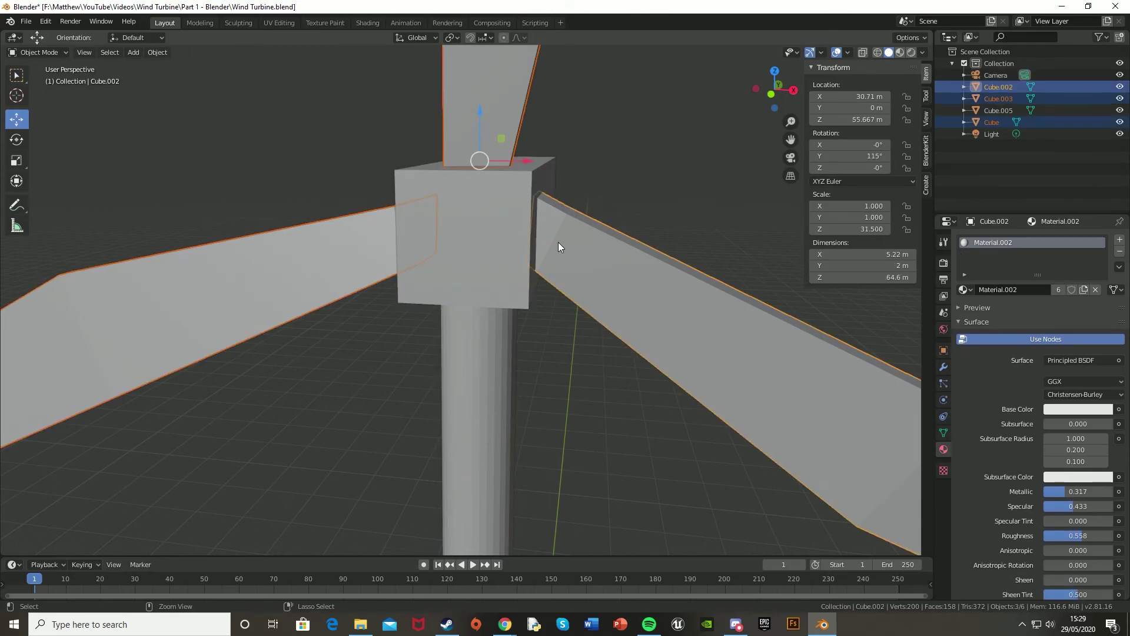
{"action": "key", "text": "ctrl+z"}
{"action": "key", "text": "ctrl+z"}
{"action": "key", "text": "ctrl+z"}
{"action": "key", "text": "ctrl+z"}
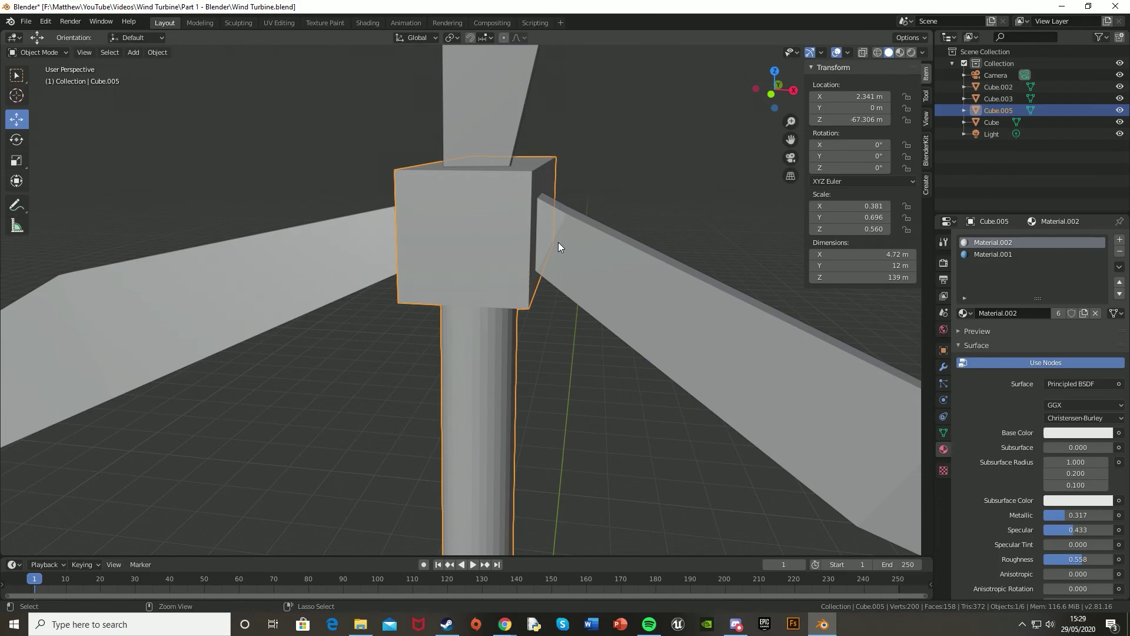
- Apply the modifier on the rounded hub block
{"action": "left_click", "coordinate": [504, 196]}
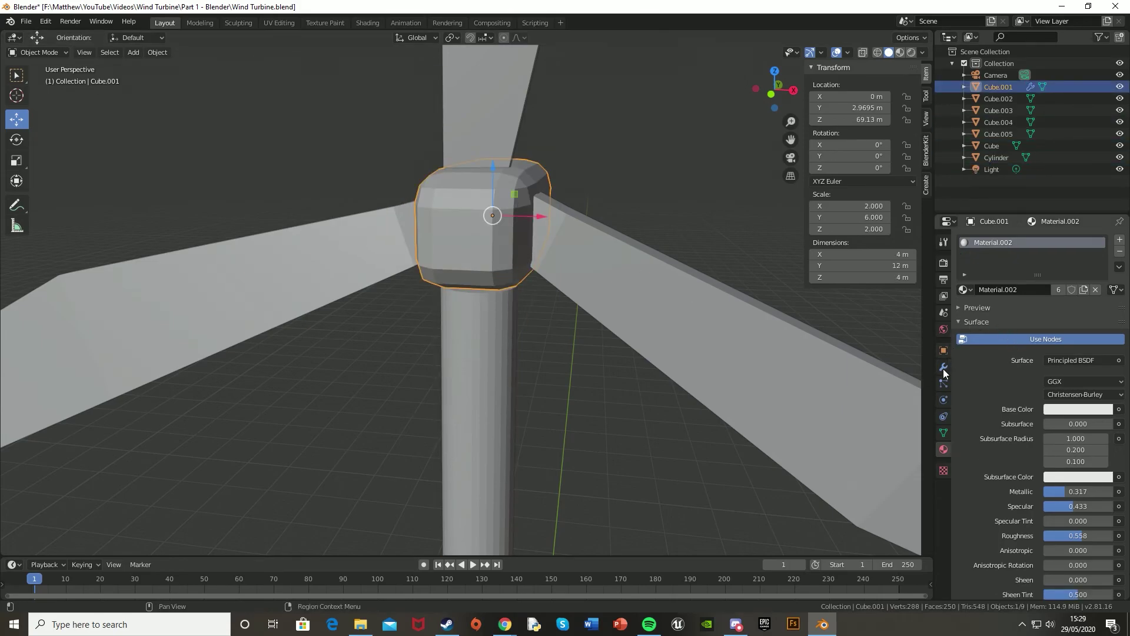
{"action": "left_click", "coordinate": [945, 369]}
{"action": "left_click", "coordinate": [1003, 277]}
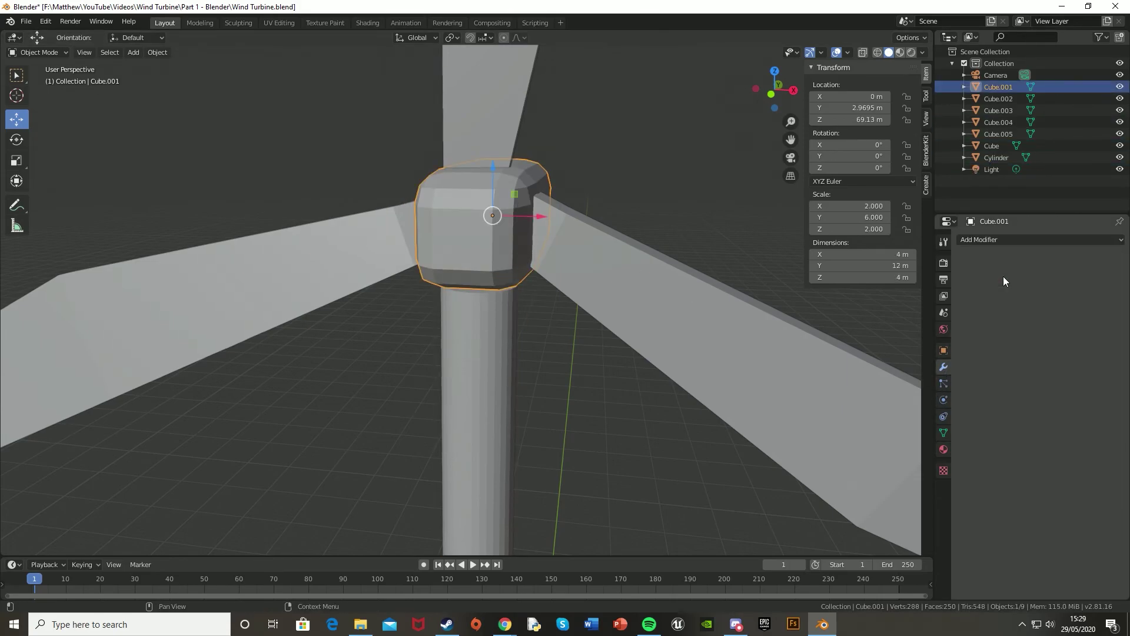
- Select the hub, tower, door block and side block and join them into one object
{"action": "scroll", "coordinate": [507, 348], "scroll_direction": "down", "scroll_amount": 3}
{"action": "scroll", "coordinate": [507, 350], "scroll_direction": "down", "scroll_amount": 5}
{"action": "middle_click_drag", "start_coordinate": [508, 376], "coordinate": [486, 307], "text": "shift"}
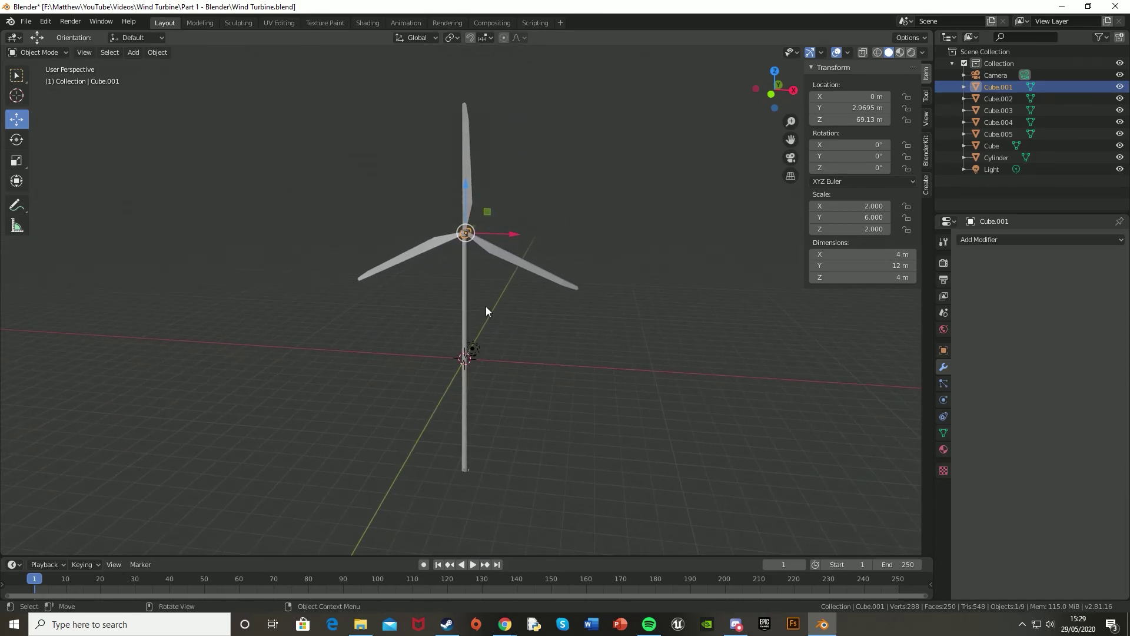
{"action": "left_click", "coordinate": [465, 301], "text": "shift"}
{"action": "scroll", "coordinate": [463, 485], "scroll_direction": "up", "scroll_amount": 6}
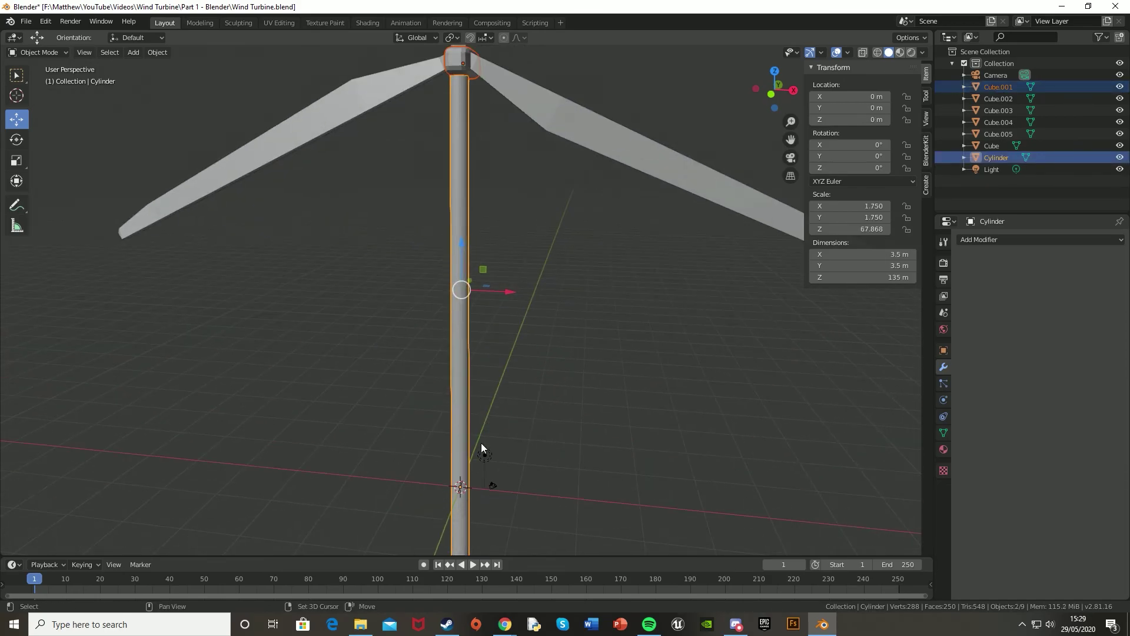
{"action": "middle_click_drag", "start_coordinate": [503, 329], "coordinate": [492, 223], "text": "shift"}
{"action": "left_click", "coordinate": [484, 421], "text": "shift"}
{"action": "left_click", "coordinate": [484, 420], "text": "shift"}
{"action": "middle_click_drag", "start_coordinate": [484, 420], "coordinate": [517, 259], "text": "shift"}
{"action": "scroll", "coordinate": [506, 247], "scroll_direction": "down", "scroll_amount": 6}
{"action": "middle_click_drag", "start_coordinate": [481, 206], "coordinate": [487, 282], "text": "shift"}
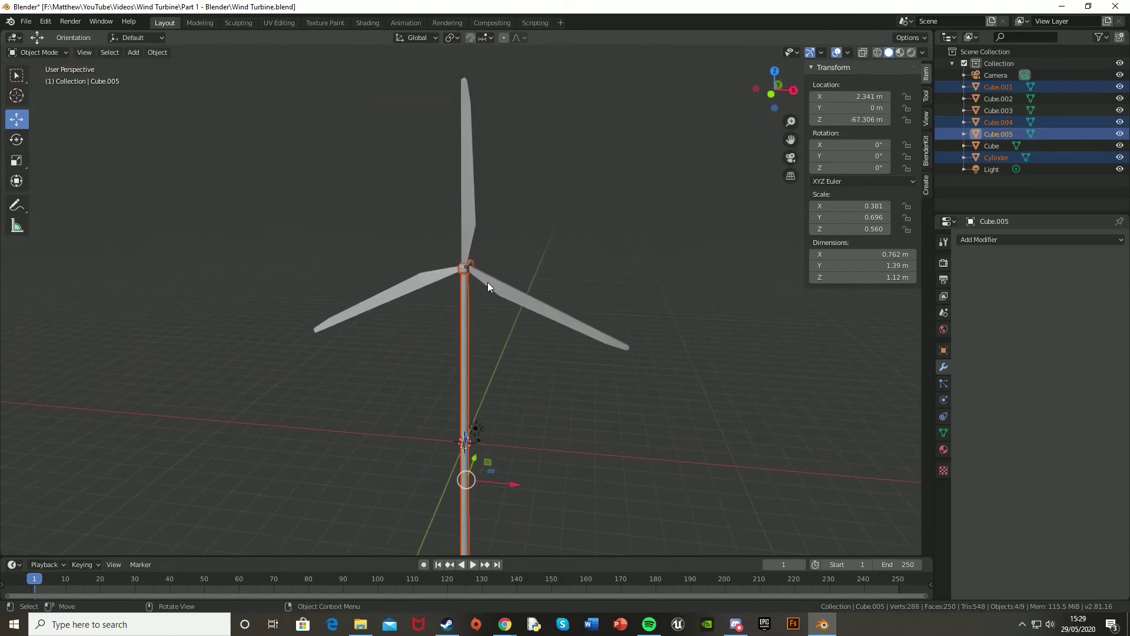
{"action": "key", "text": "ctrl+j"}
- Select the three blades and join them into a single object
{"action": "scroll", "coordinate": [469, 265], "scroll_direction": "up", "scroll_amount": 10}
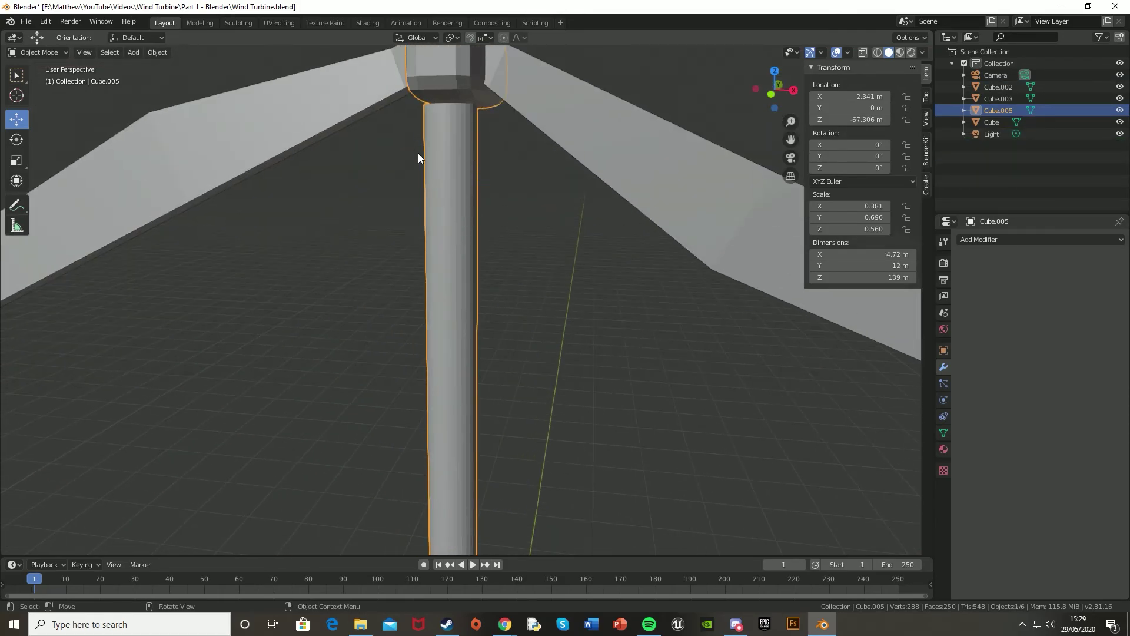
{"action": "scroll", "coordinate": [430, 170], "scroll_direction": "down", "scroll_amount": 5}
{"action": "left_click", "coordinate": [415, 243]}
{"action": "left_click", "coordinate": [466, 179], "text": "shift"}
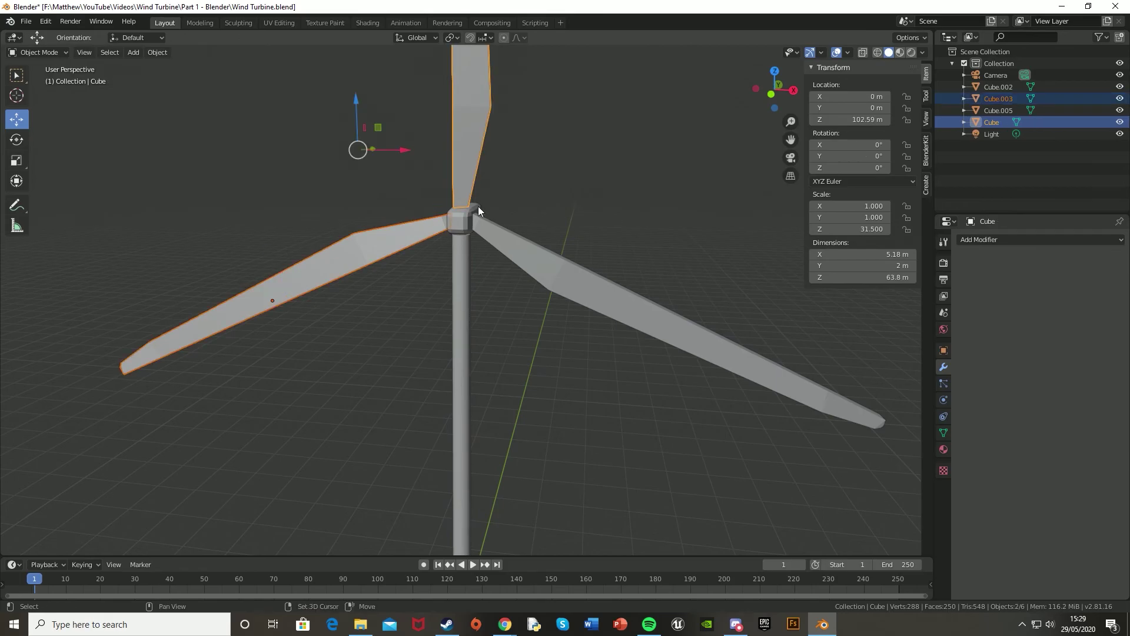
{"action": "left_click", "coordinate": [474, 228], "text": "shift"}
{"action": "key", "text": "ctrl+j"}
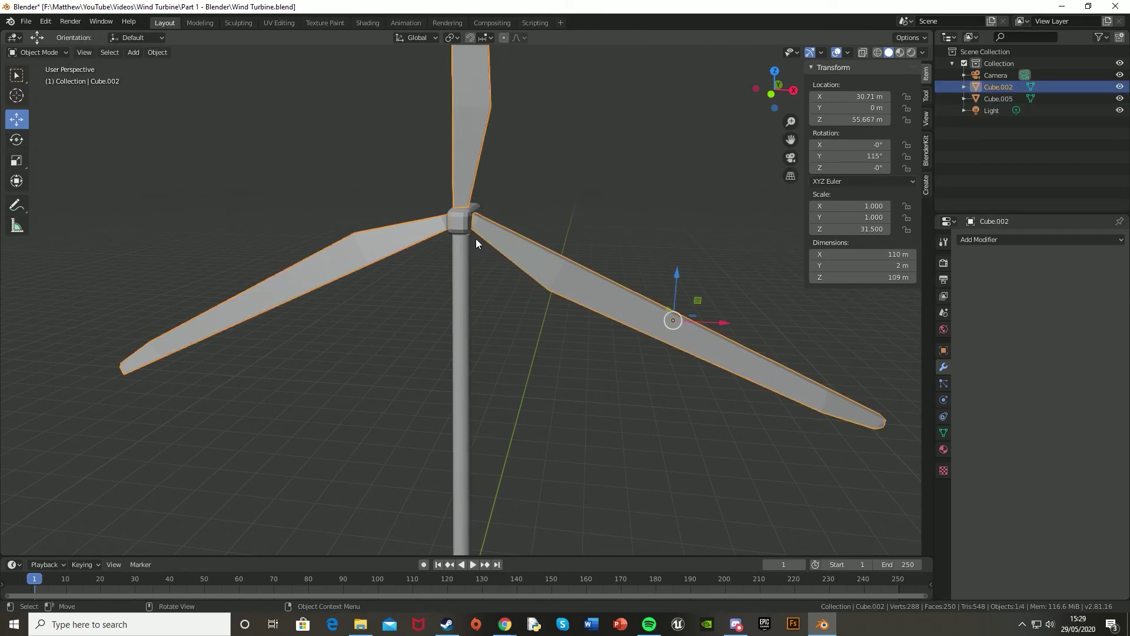
- Rename the joined blade object as Blades
{"action": "scroll", "coordinate": [476, 239], "scroll_direction": "down", "scroll_amount": 3}
{"action": "double_click", "coordinate": [1008, 87]}
{"action": "type", "text": "W"}
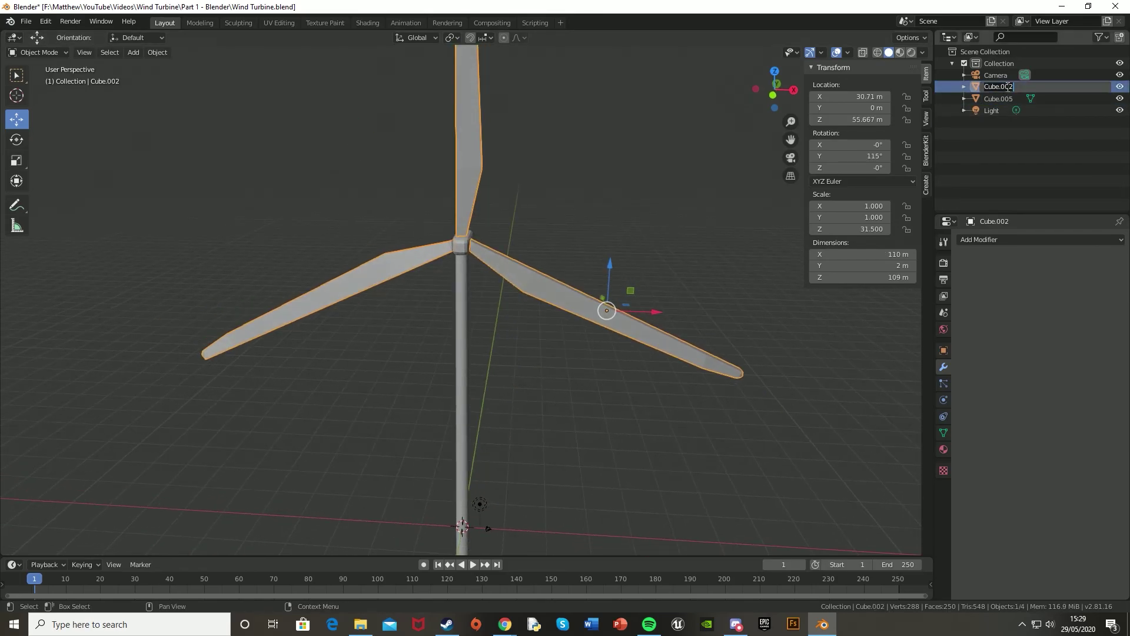
{"action": "type", "text": "ind"}
{"action": "key", "text": "BackSpace"}
{"action": "type", "text": "Blades"}
{"action": "key", "text": "Return"}
- Rename the joined tower and hub object as Main Section
{"action": "double_click", "coordinate": [1008, 98]}
{"action": "type", "text": "Main Section"}
{"action": "key", "text": "Return"}
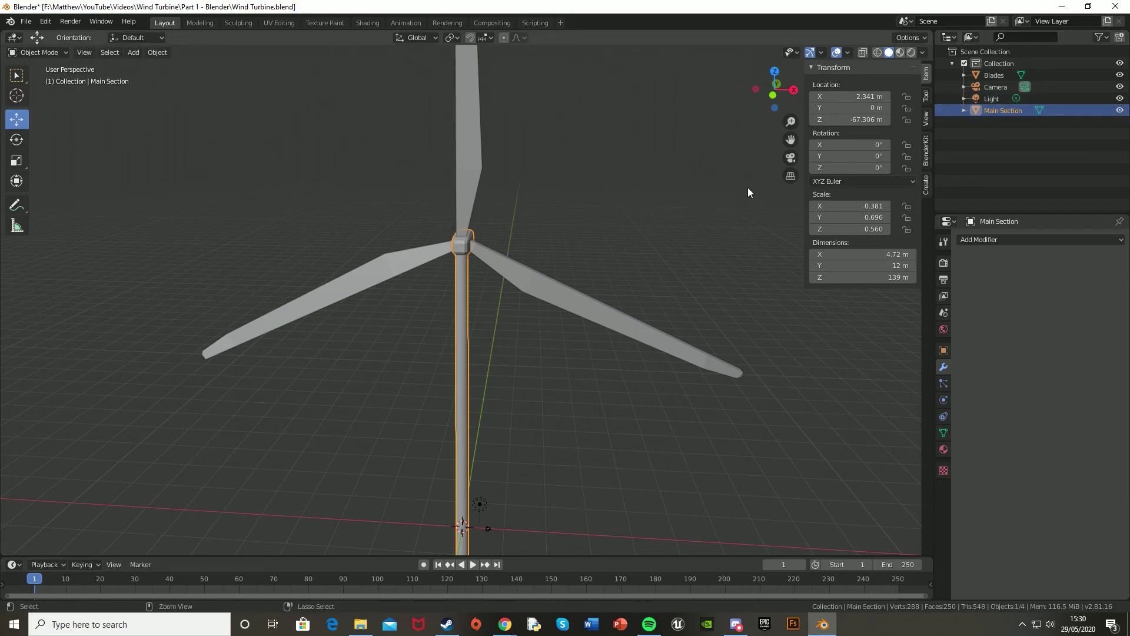
- Save the Wind Turbine file and export the scene again in FBX format
{"action": "key", "text": "ctrl+s"}
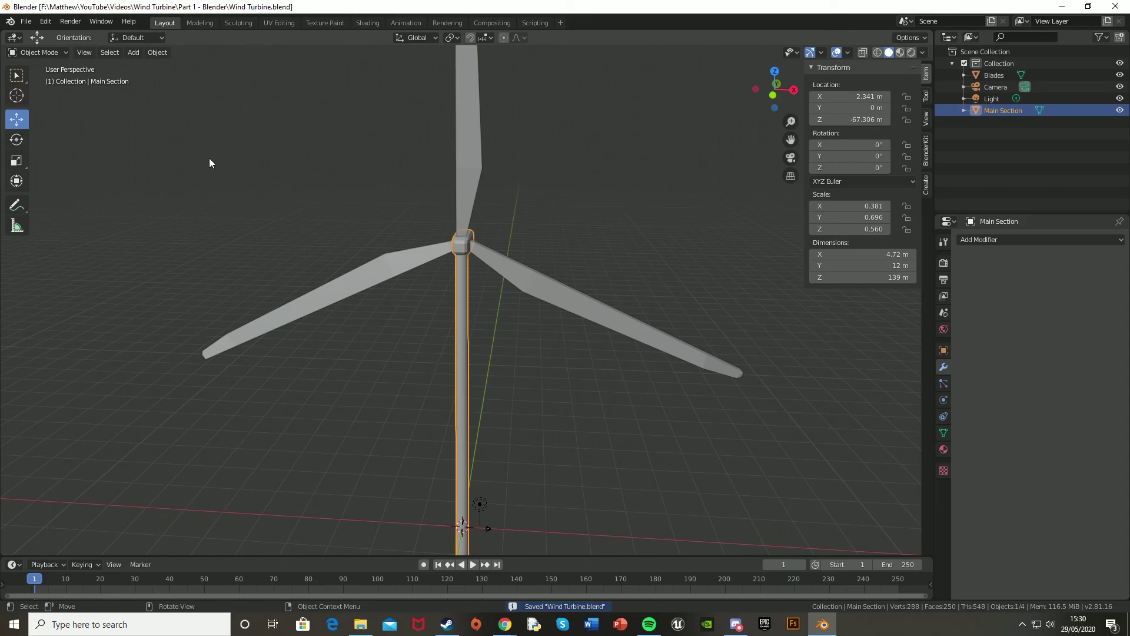
{"action": "left_click", "coordinate": [24, 23]}
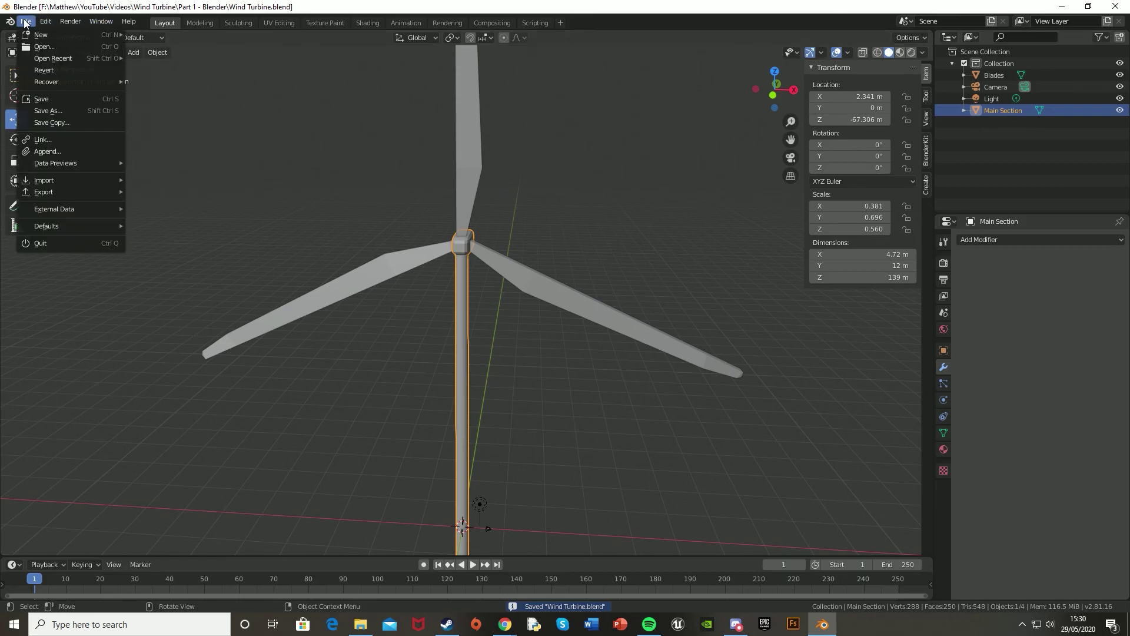
{"action": "mouse_move", "coordinate": [56, 190]}
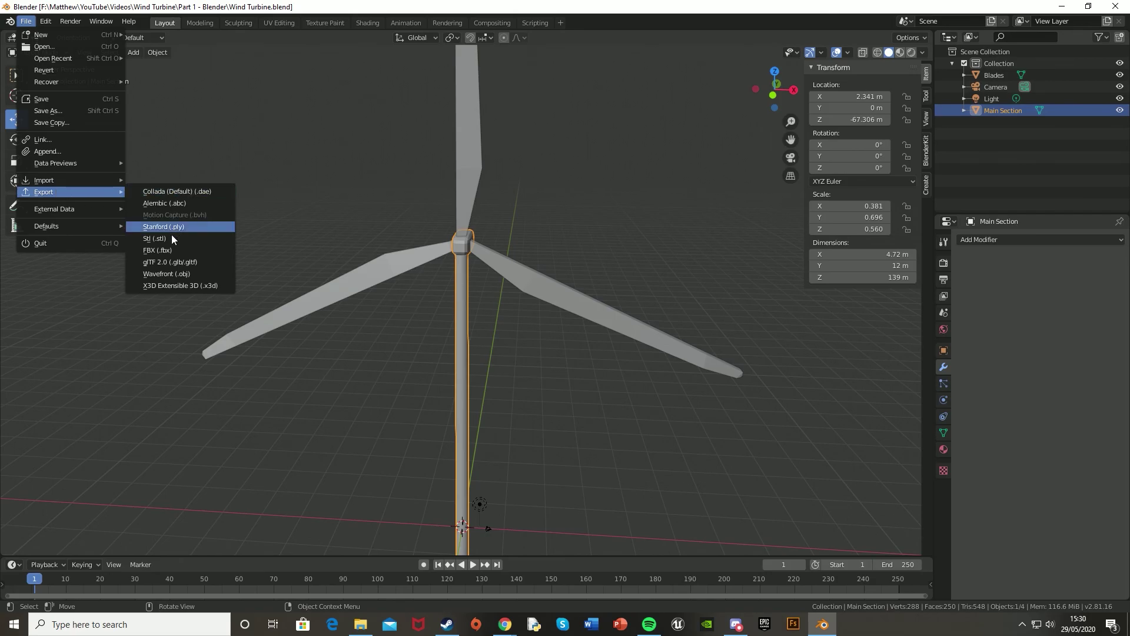
{"action": "left_click", "coordinate": [158, 250]}
{"action": "left_click", "coordinate": [728, 493]}
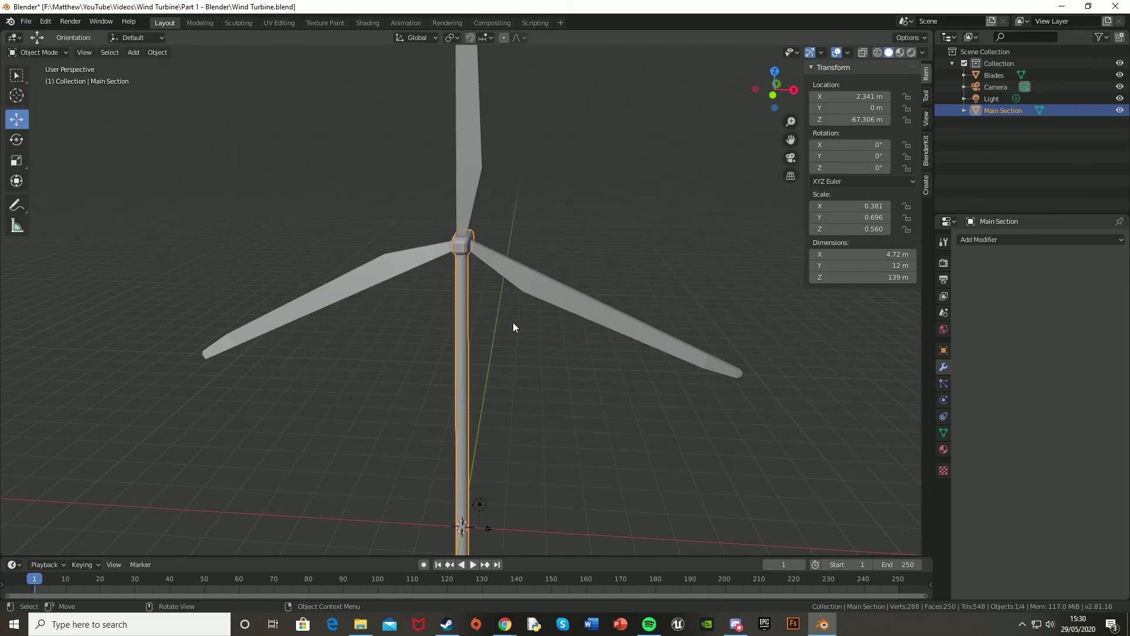
- Examine the finished wind turbine from several angles and distances
{"action": "middle_click_drag", "start_coordinate": [511, 323], "coordinate": [537, 339]}
{"action": "left_click", "coordinate": [537, 340]}
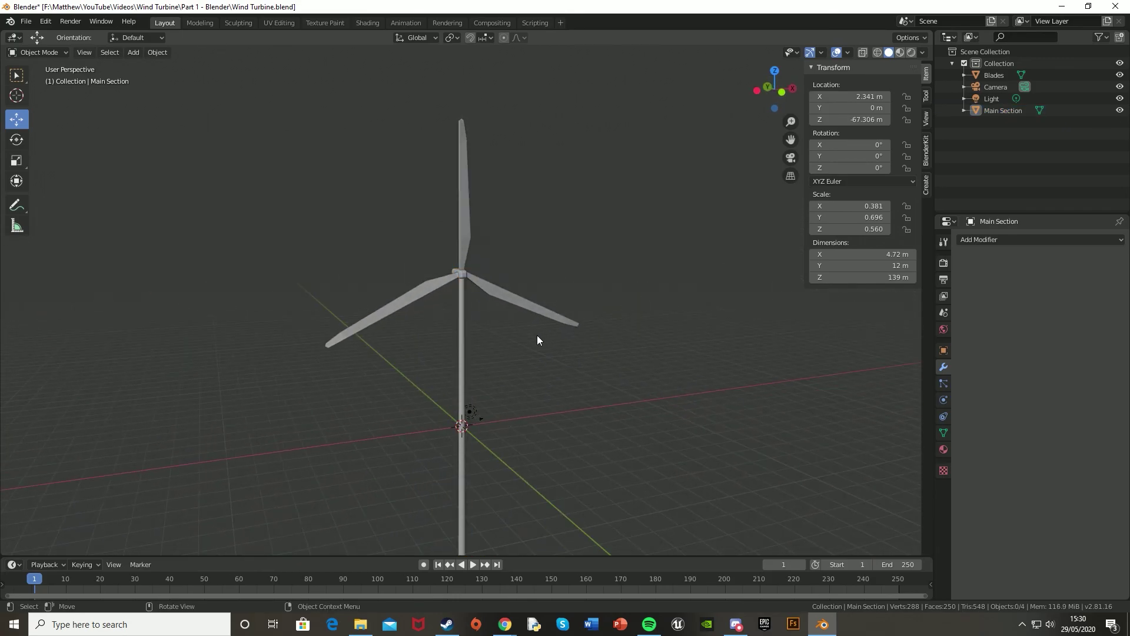
{"action": "middle_click_drag", "start_coordinate": [628, 429], "coordinate": [498, 380]}
{"action": "middle_click_drag", "start_coordinate": [410, 187], "coordinate": [594, 270]}
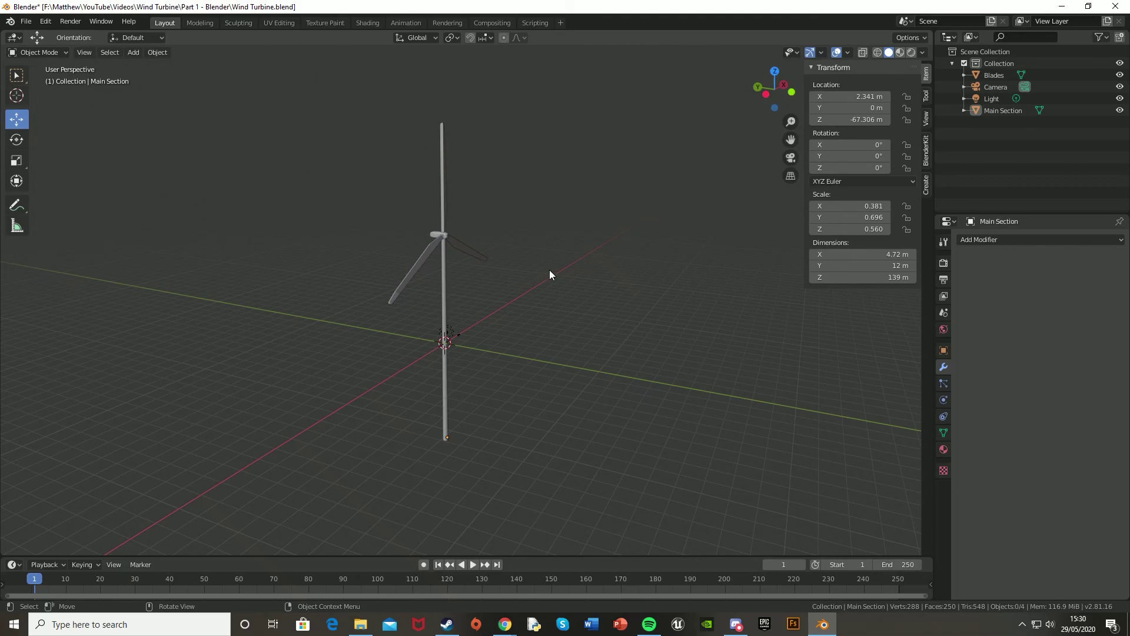
{"action": "middle_click_drag", "start_coordinate": [550, 270], "coordinate": [409, 257]}
{"action": "scroll", "coordinate": [506, 242], "scroll_direction": "up", "scroll_amount": 5}
{"action": "scroll", "coordinate": [568, 283], "scroll_direction": "down", "scroll_amount": 4}
{"action": "middle_click_drag", "start_coordinate": [569, 284], "coordinate": [374, 300]}
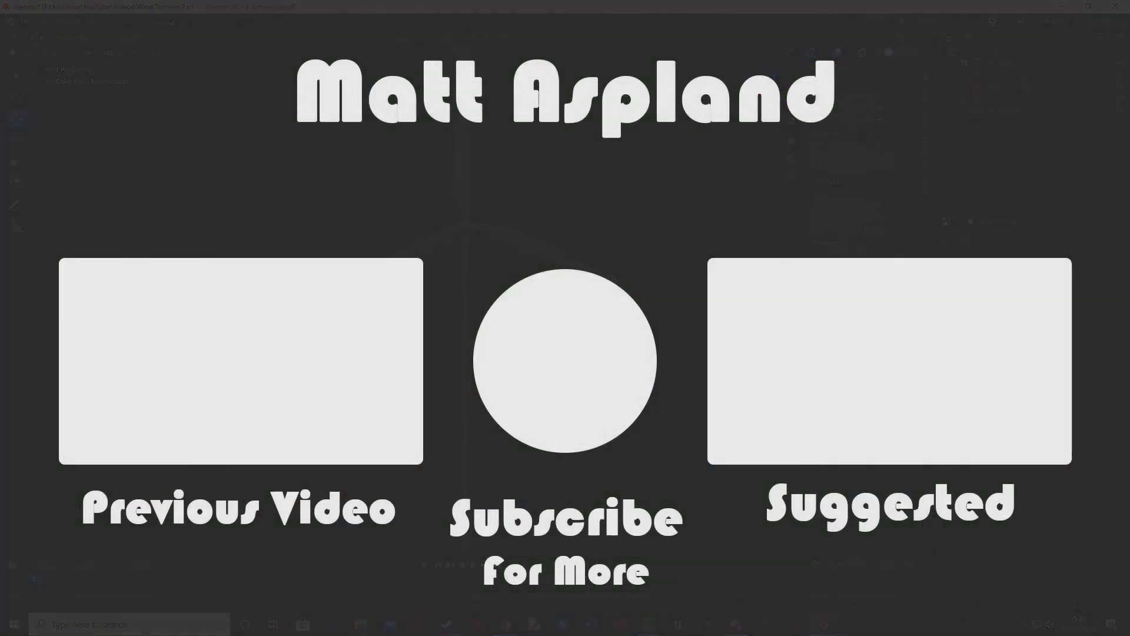